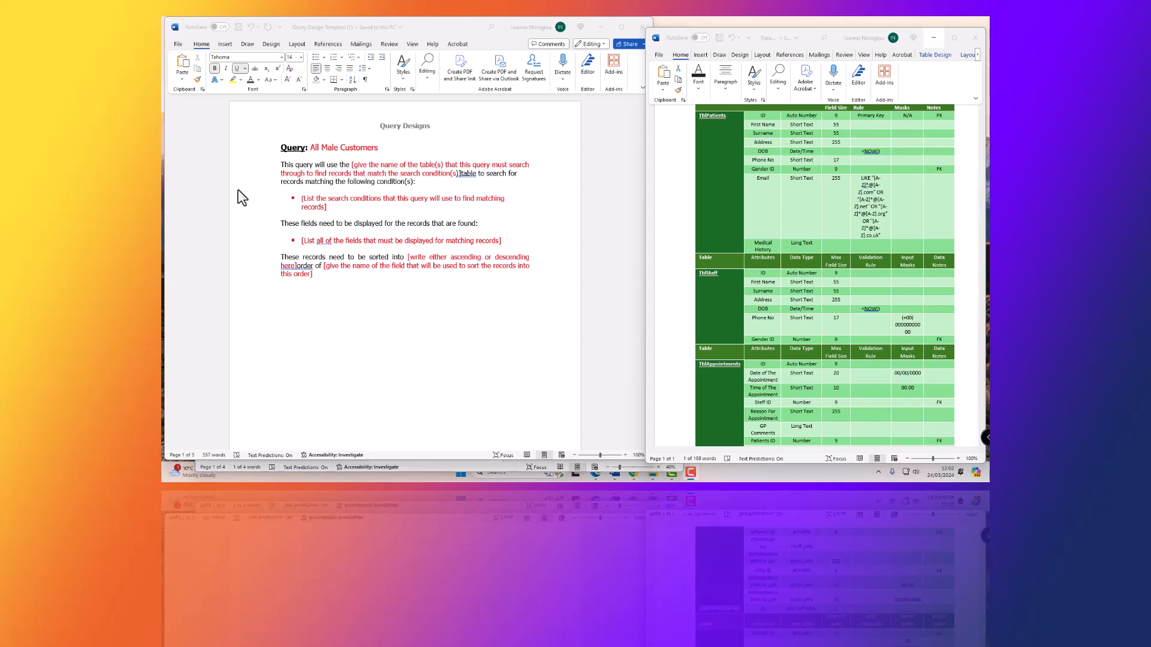
Delete the red table-name placeholder after "This query will use the" and put two line breaks in its place
click(351, 166)
drag(351, 165, 460, 174)
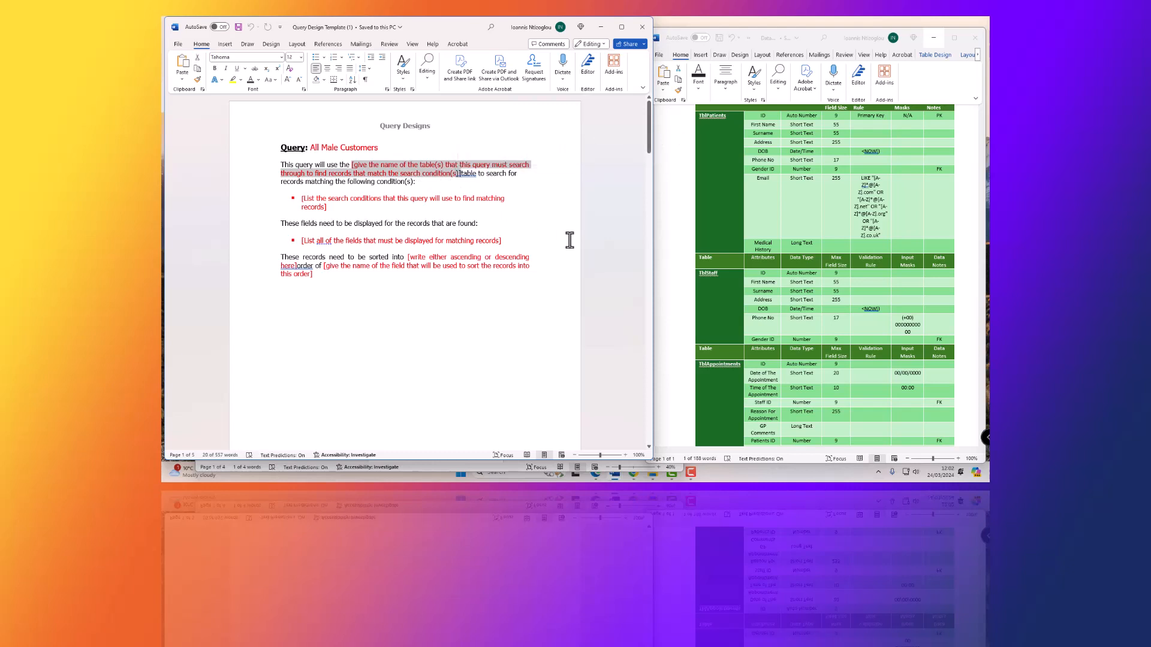
key(BackSpace)
key(Return)
key(Return)
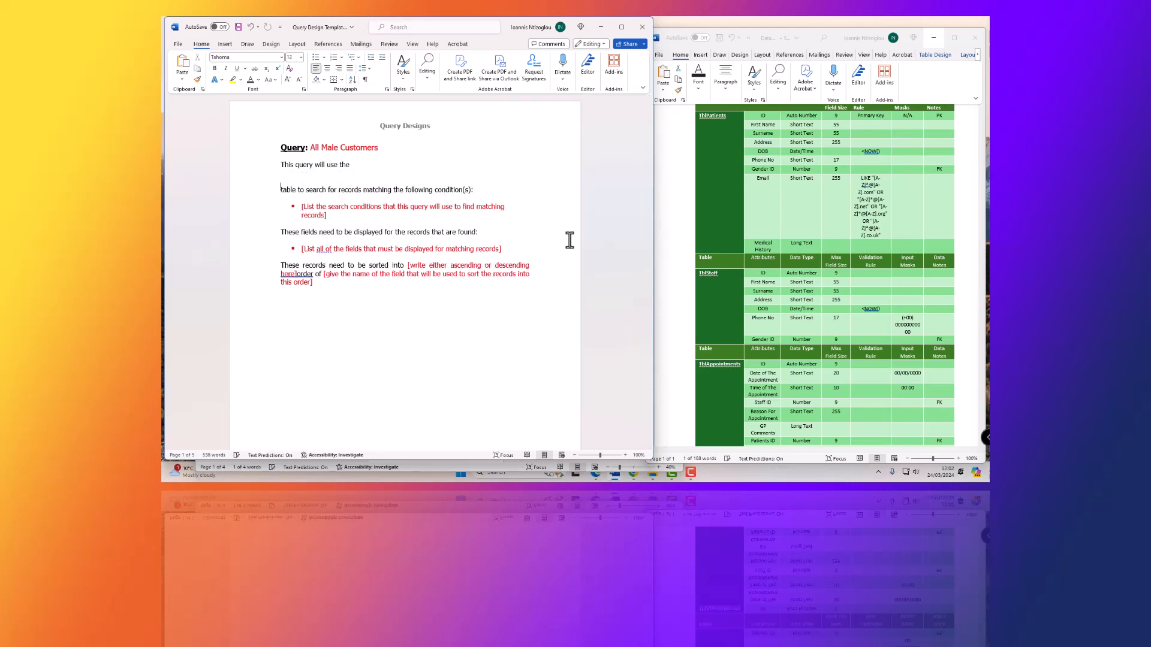
Copy the table name TblPatients from the data dictionary and paste it as text only after "This query will use the"
click(406, 165)
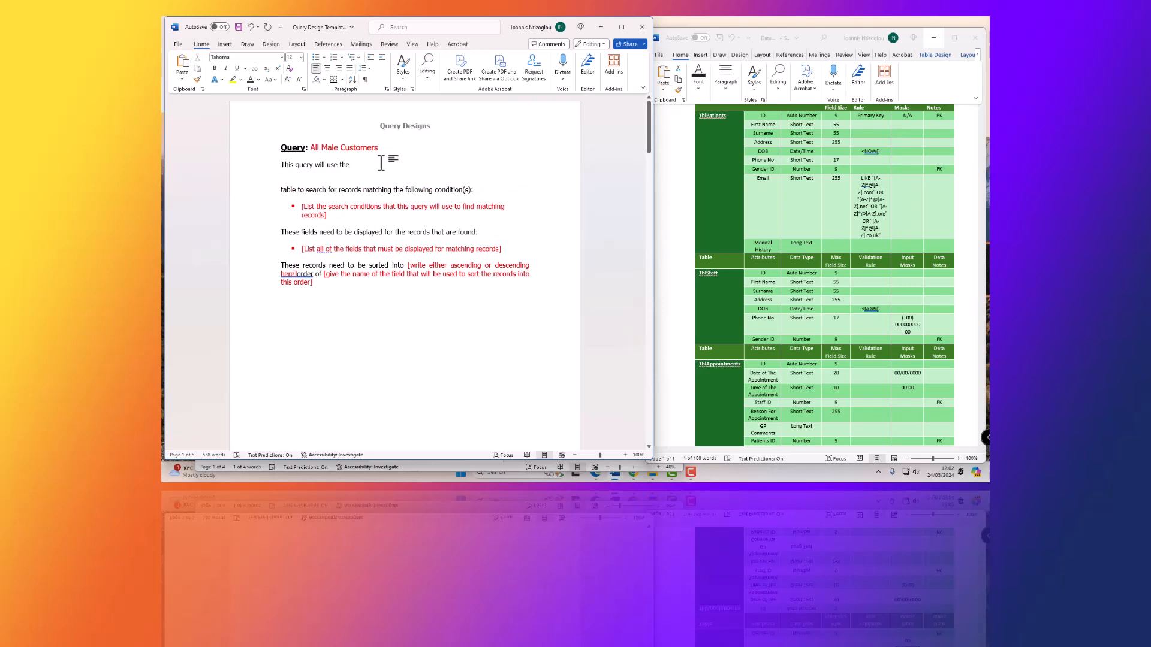
click(714, 118)
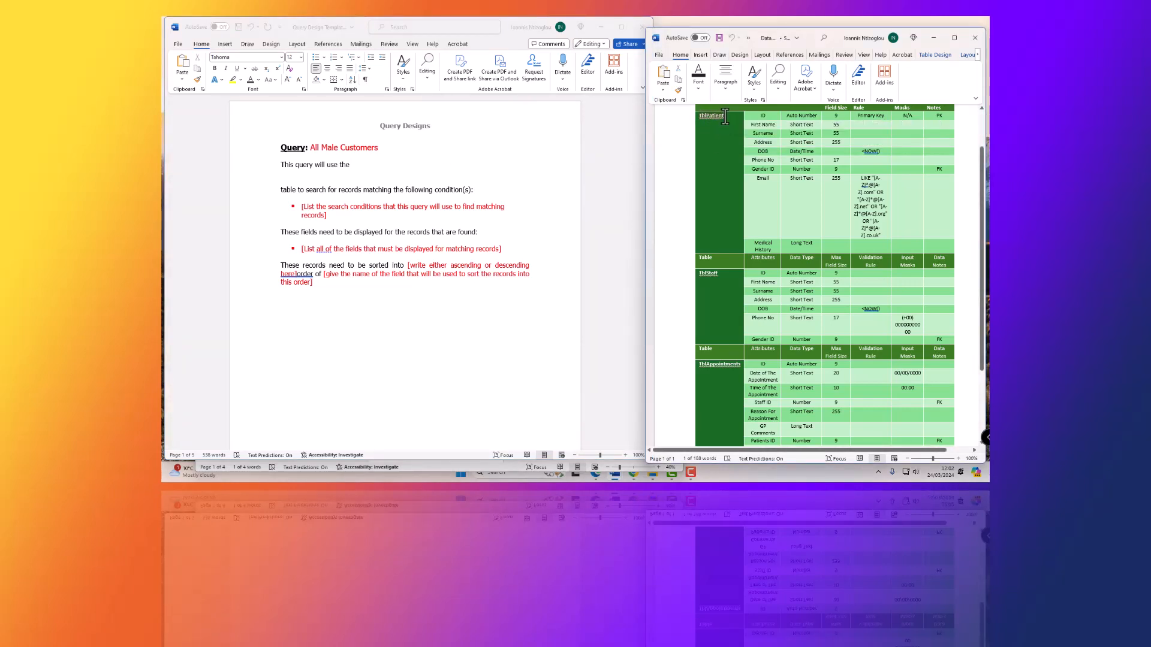
scroll(722, 117, up, 3)
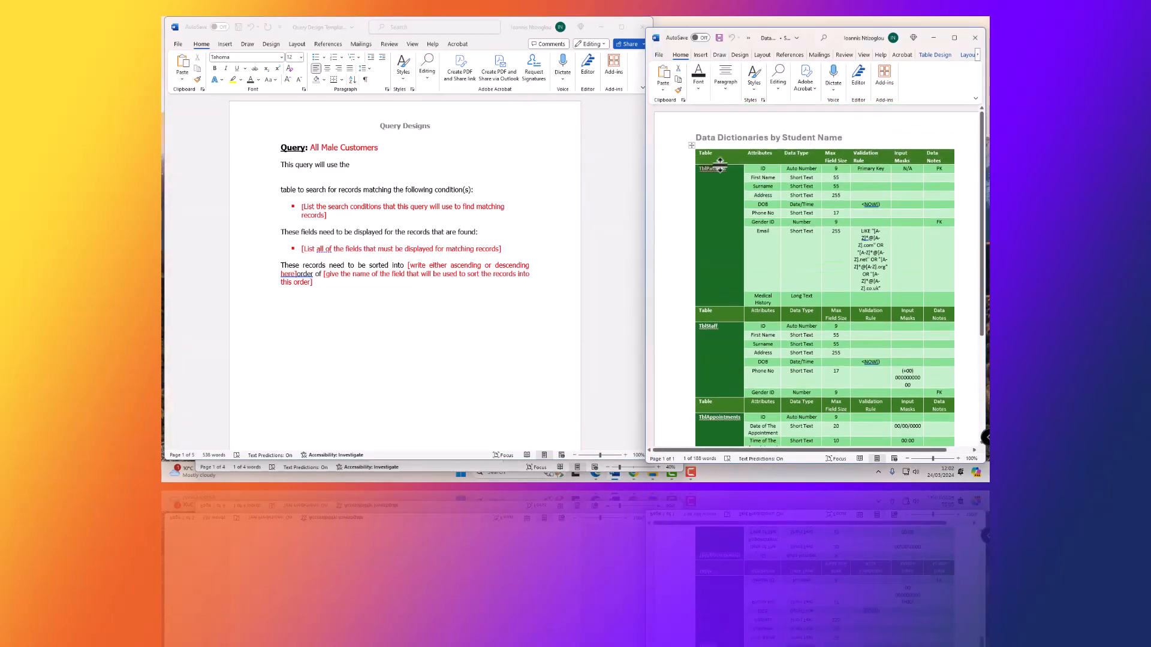
click(709, 171)
right_click(708, 171)
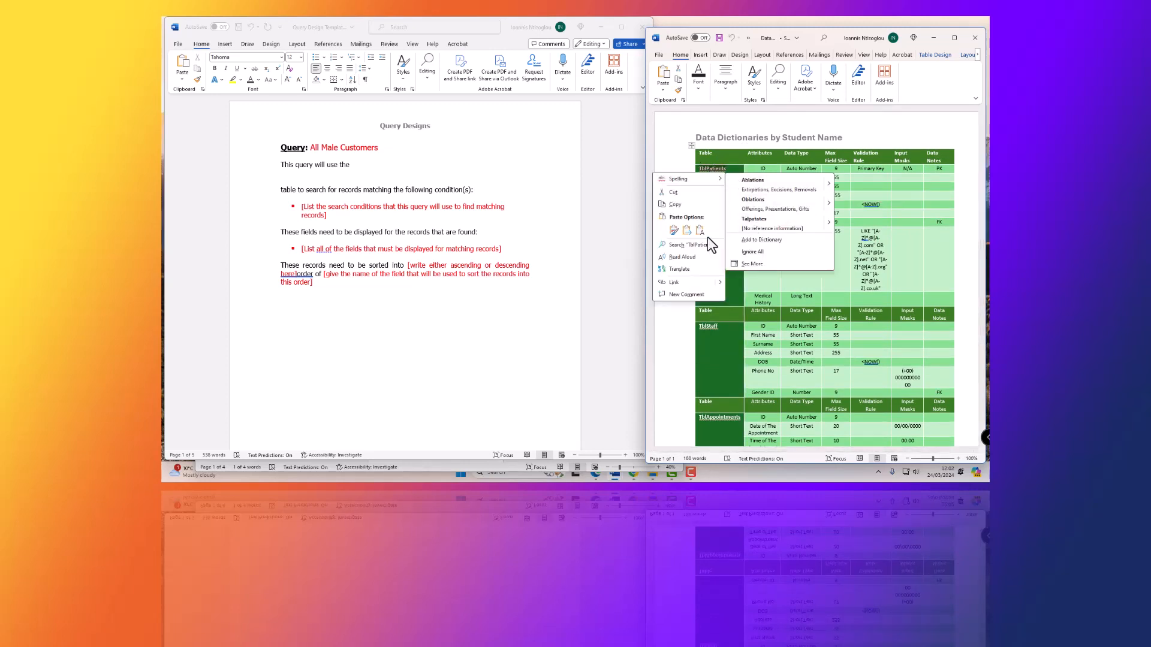
click(678, 204)
click(362, 167)
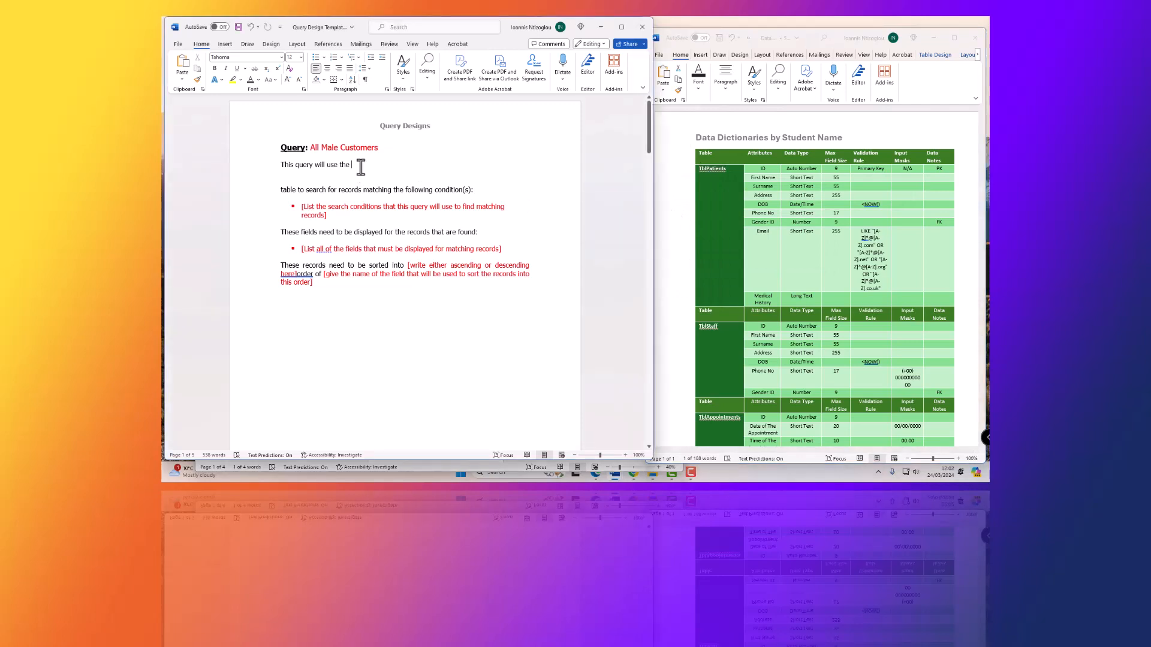
text(TblPatients)
click(393, 174)
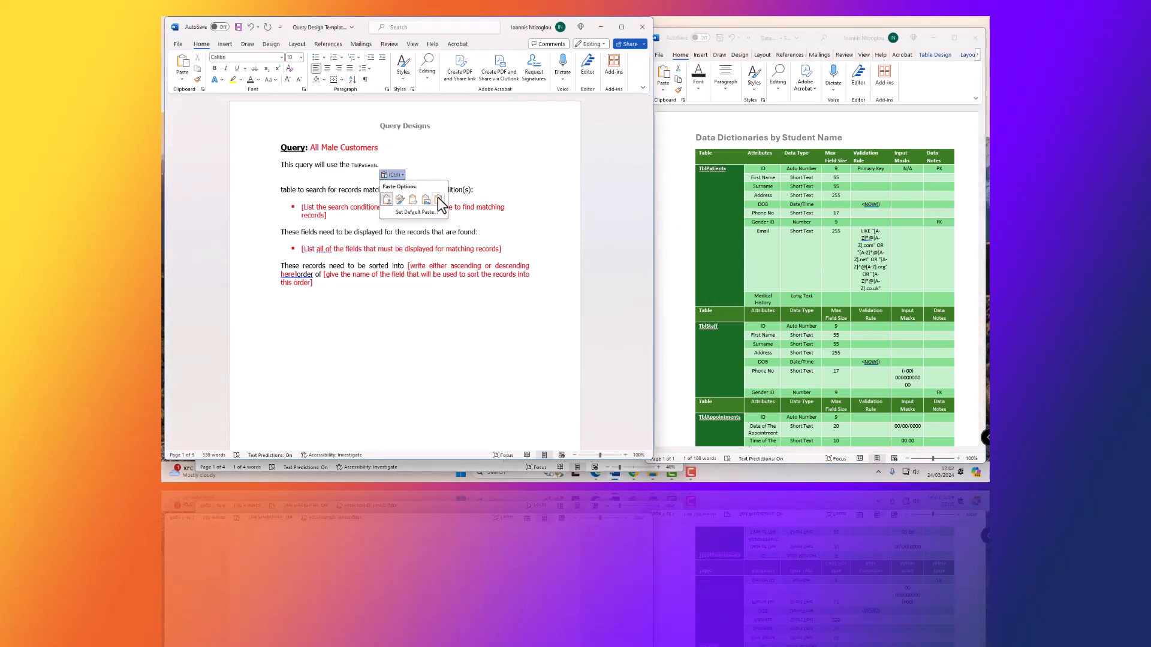
click(435, 197)
Make TblPatients in the query's opening sentence bold and underlined, and continue the sentence with "and the"
double_click(380, 166)
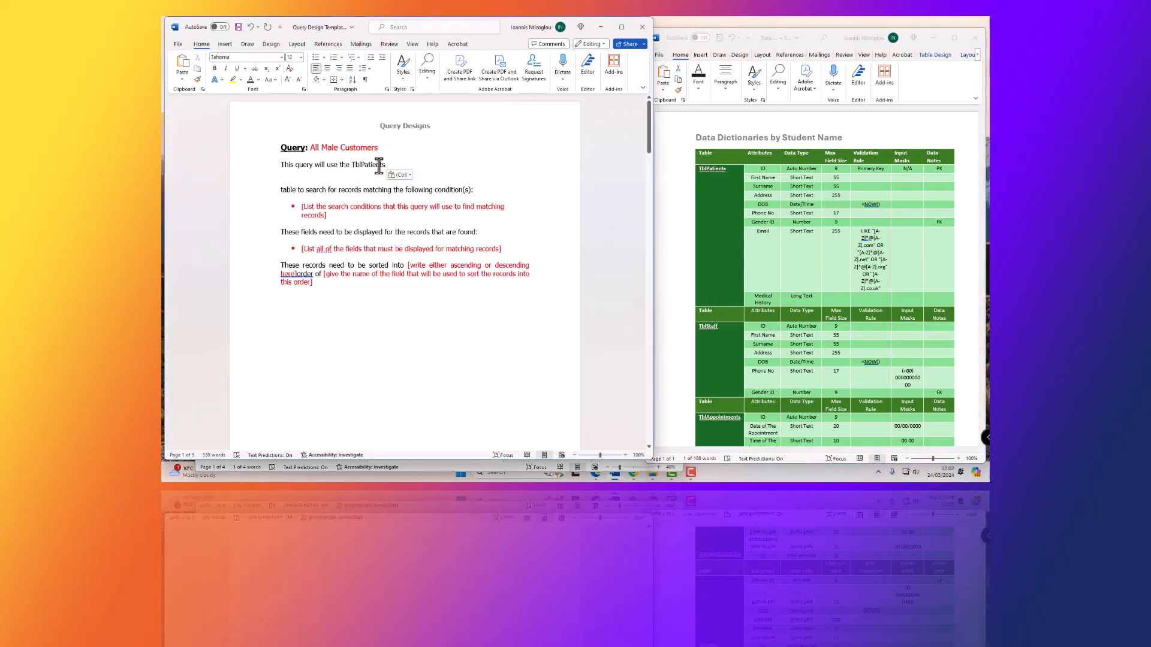
click(386, 150)
click(398, 166)
text(.)
double_click(390, 167)
double_click(386, 167)
click(422, 179)
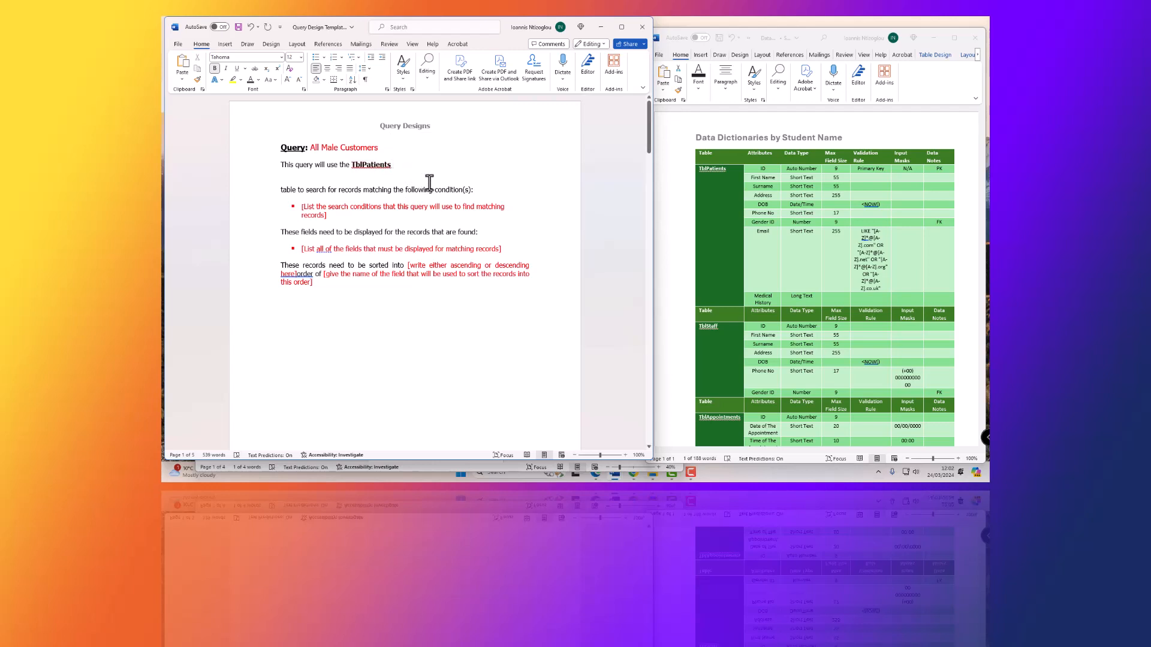
text(s)
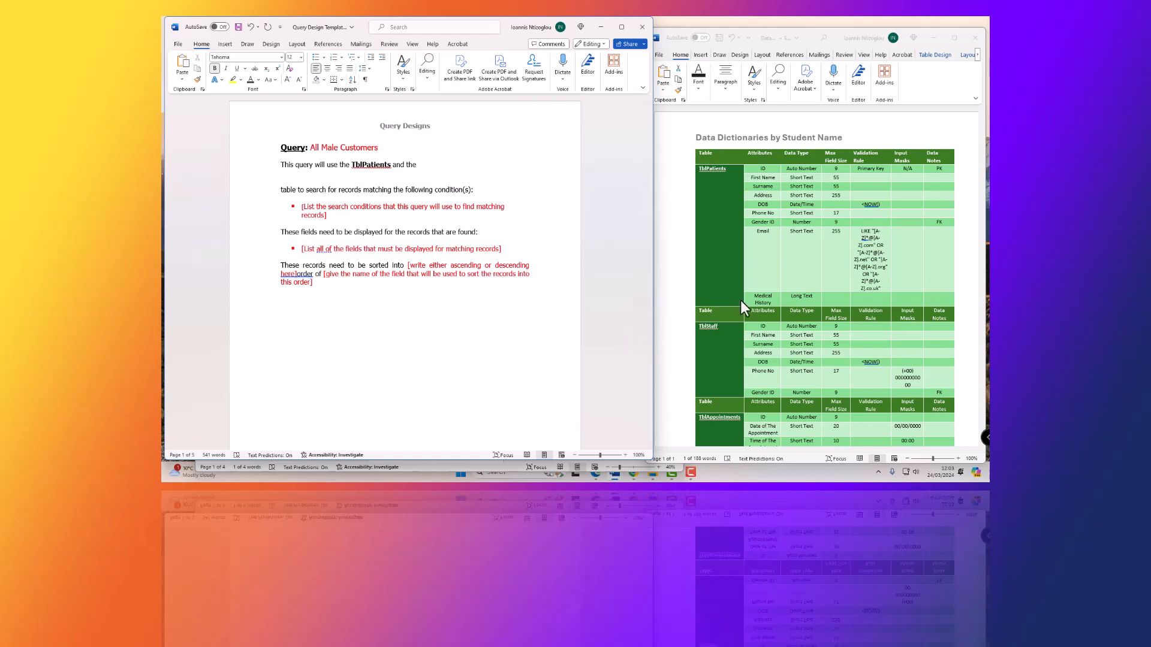
Copy the table name TblGender from the data dictionary and paste it as text only after "and the"
scroll(749, 299, down, 5)
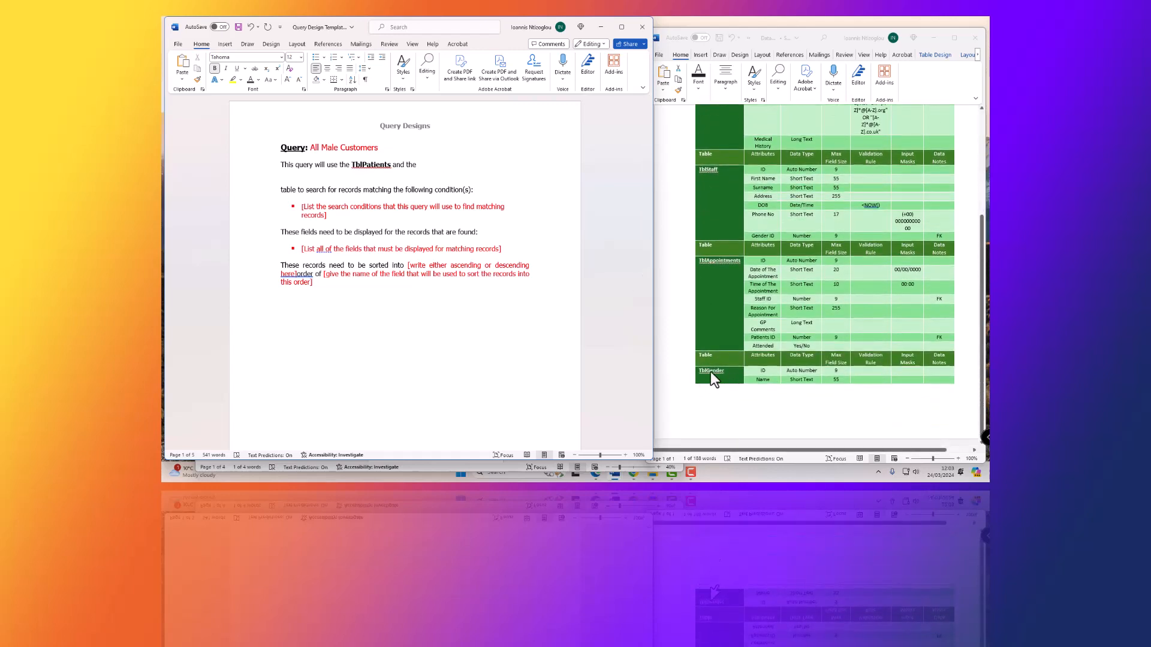
click(432, 170)
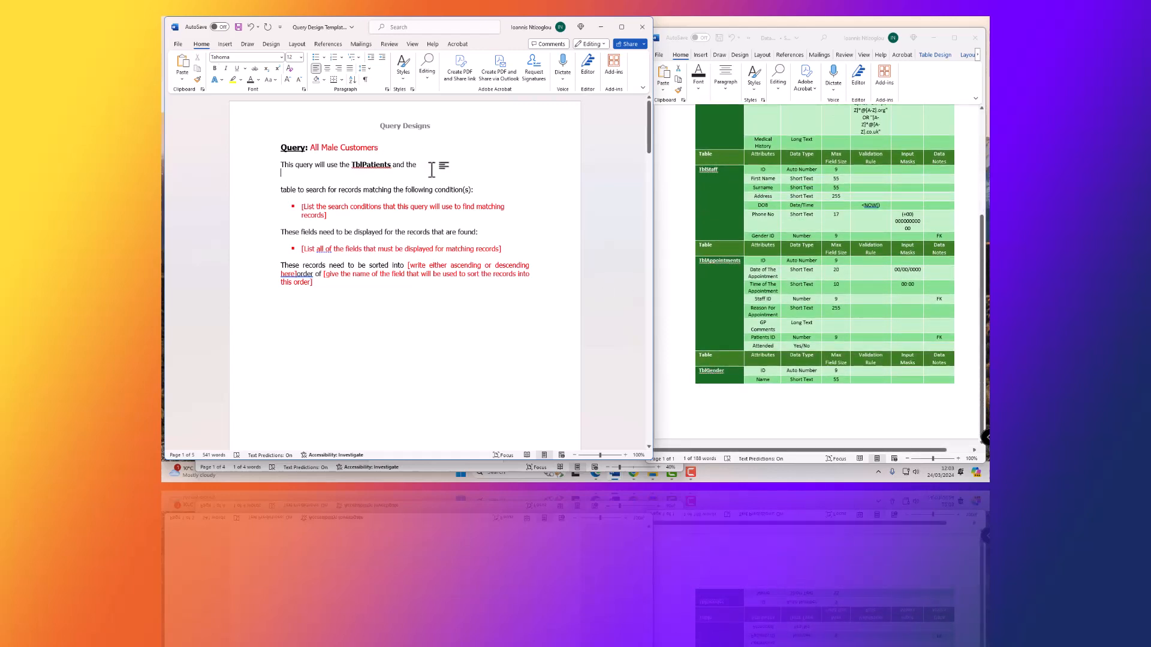
click(714, 373)
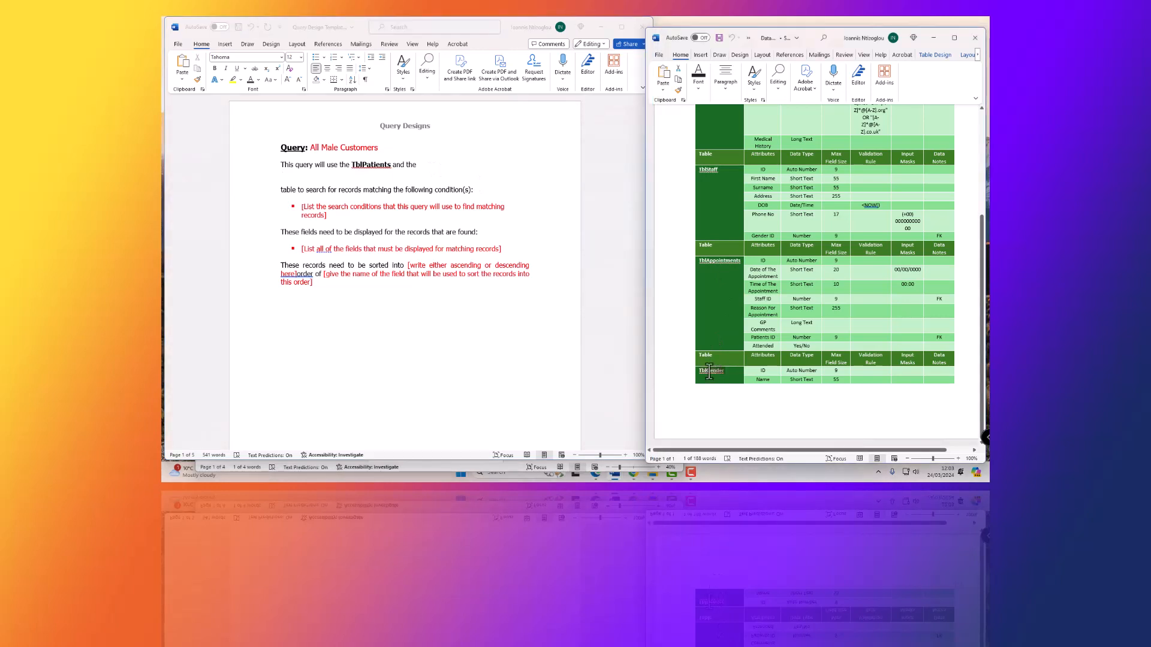
click(424, 169)
right_click(426, 167)
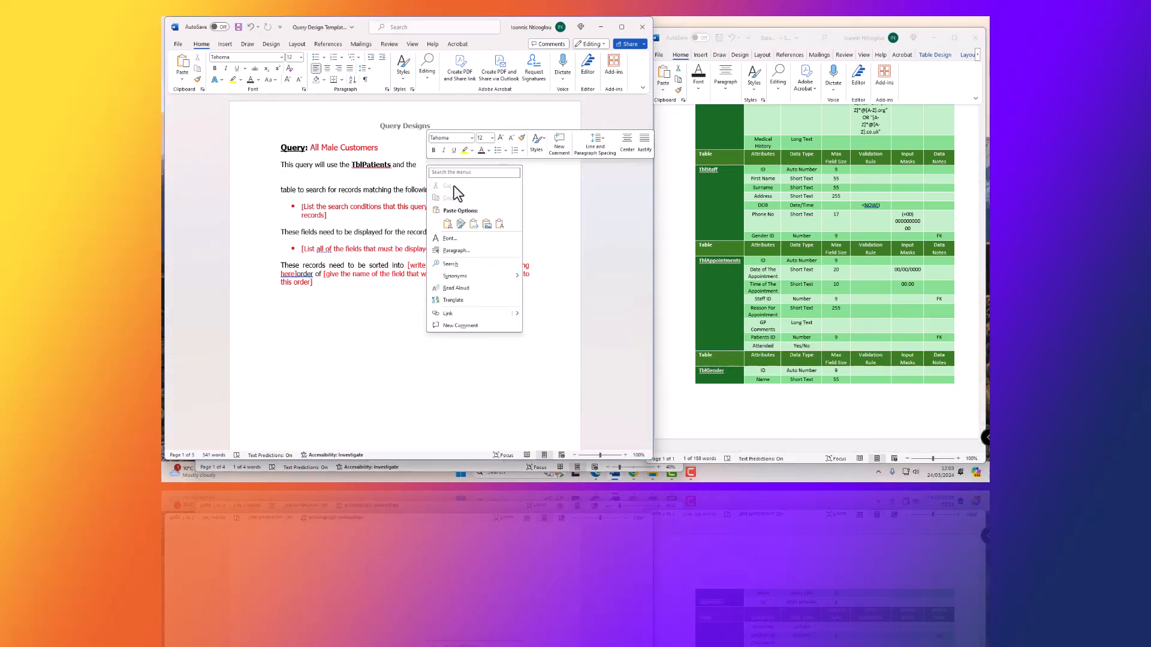
click(499, 227)
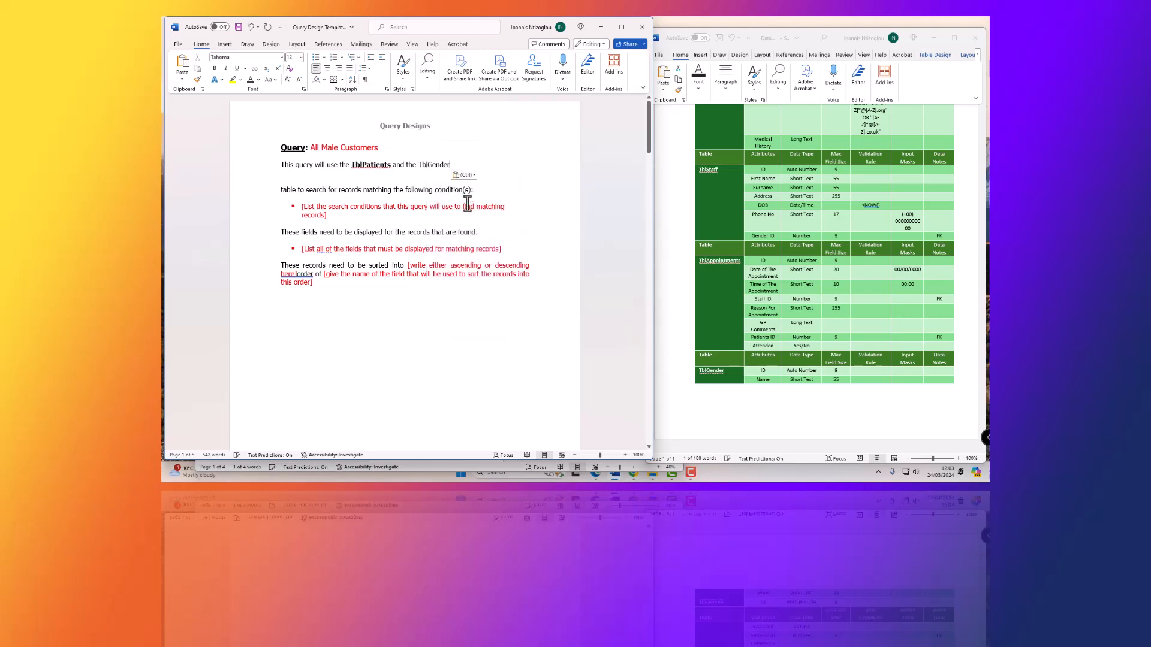
Make TblGender in the query's opening sentence bold and underlined
double_click(436, 165)
key(ctrl)
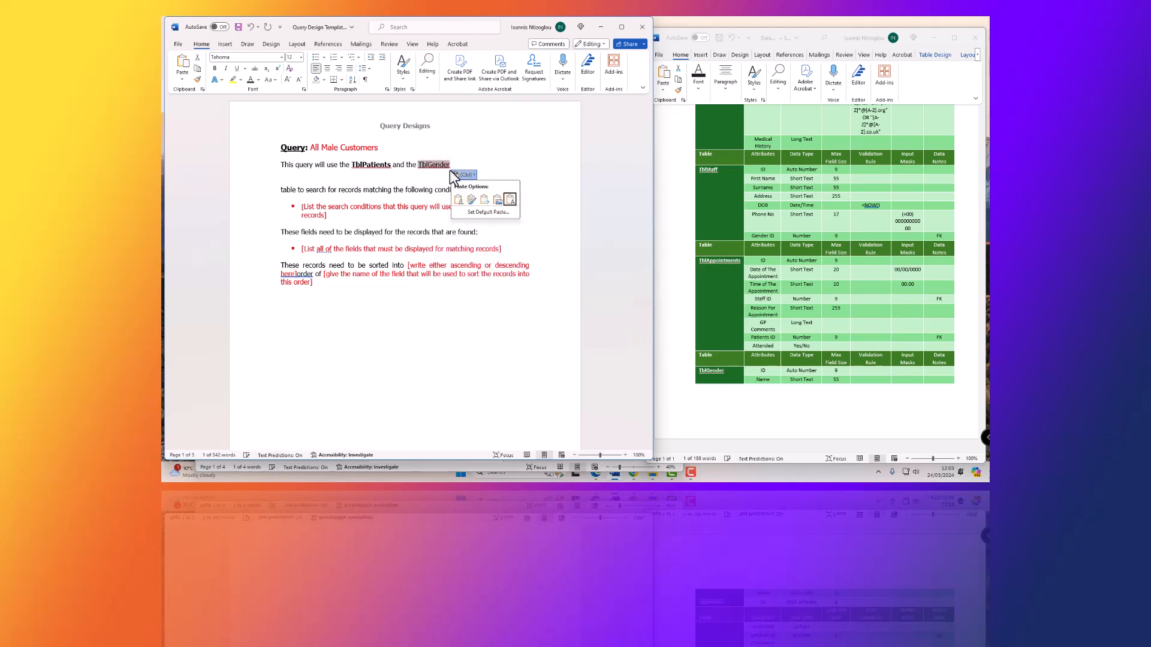
key(Escape)
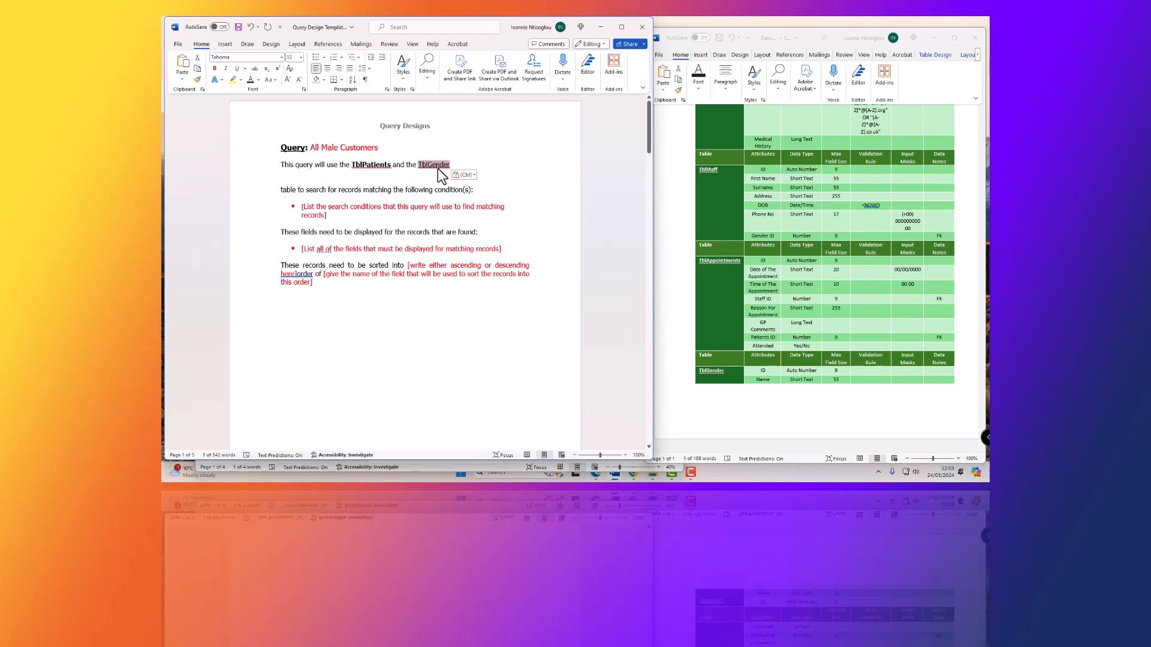
key(ctrl+b)
click(445, 181)
Remove the line breaks and the word "table" after TblGender so the sentence continues in plain text with "to search for records"
click(465, 168)
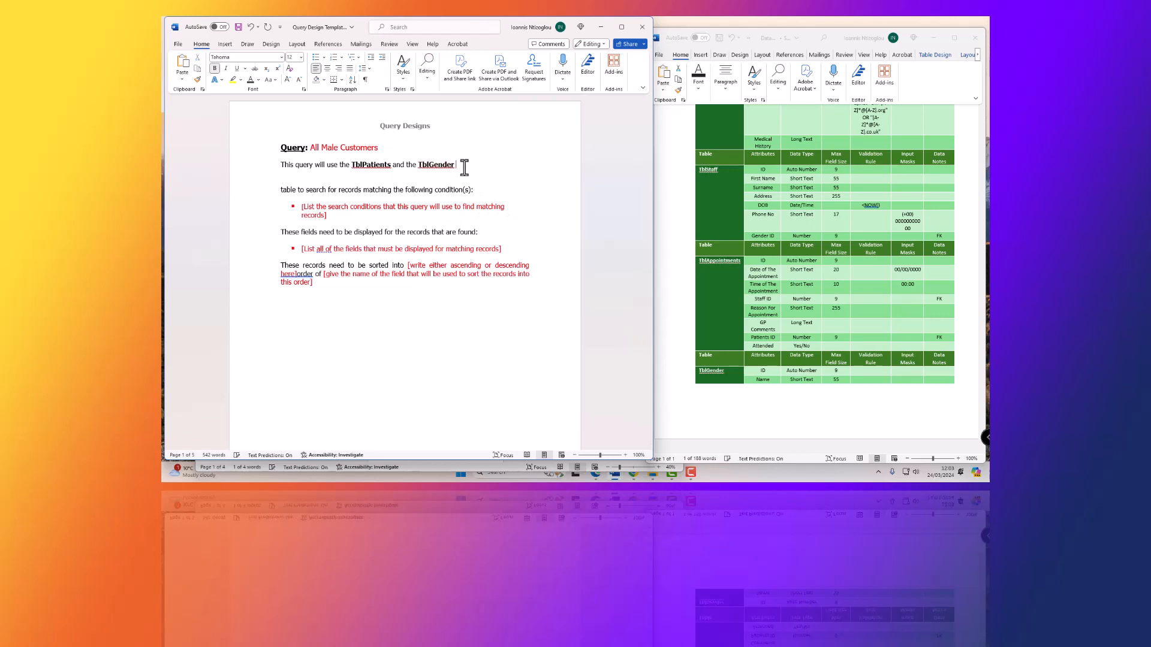
key(ctrl+b)
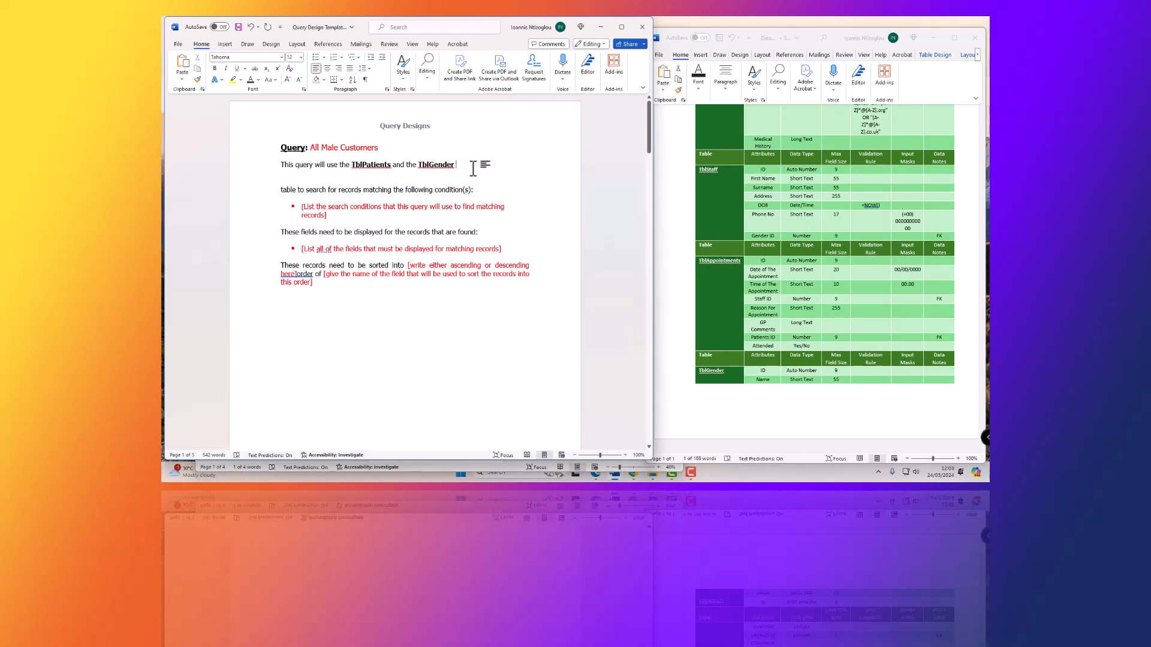
text(to)
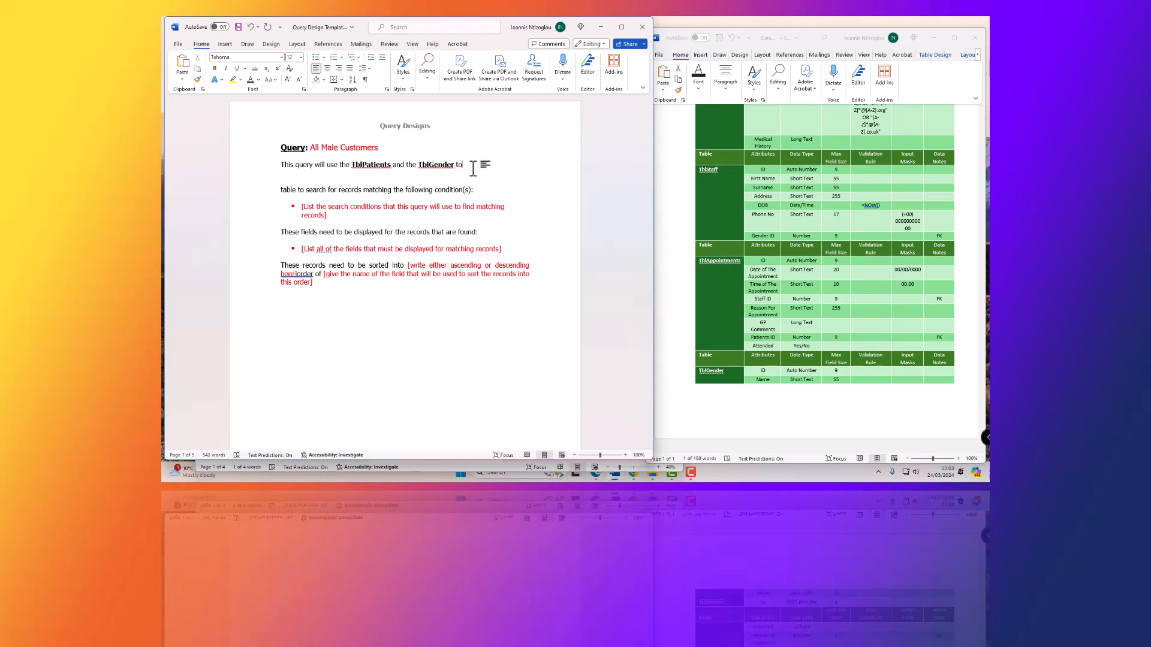
key(Delete)
key(Delete)
key(Delete)
key(Delete)
key(Delete)
key(Delete)
key(Delete)
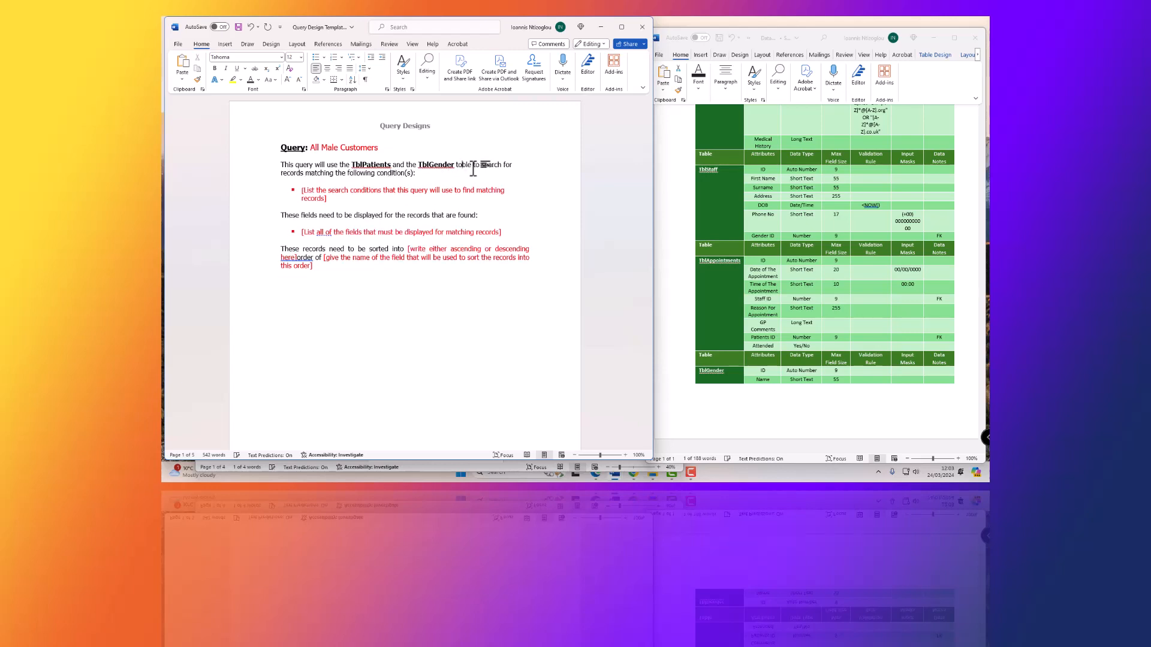
key(Delete)
key(Delete)
key(Delete)
key(Delete)
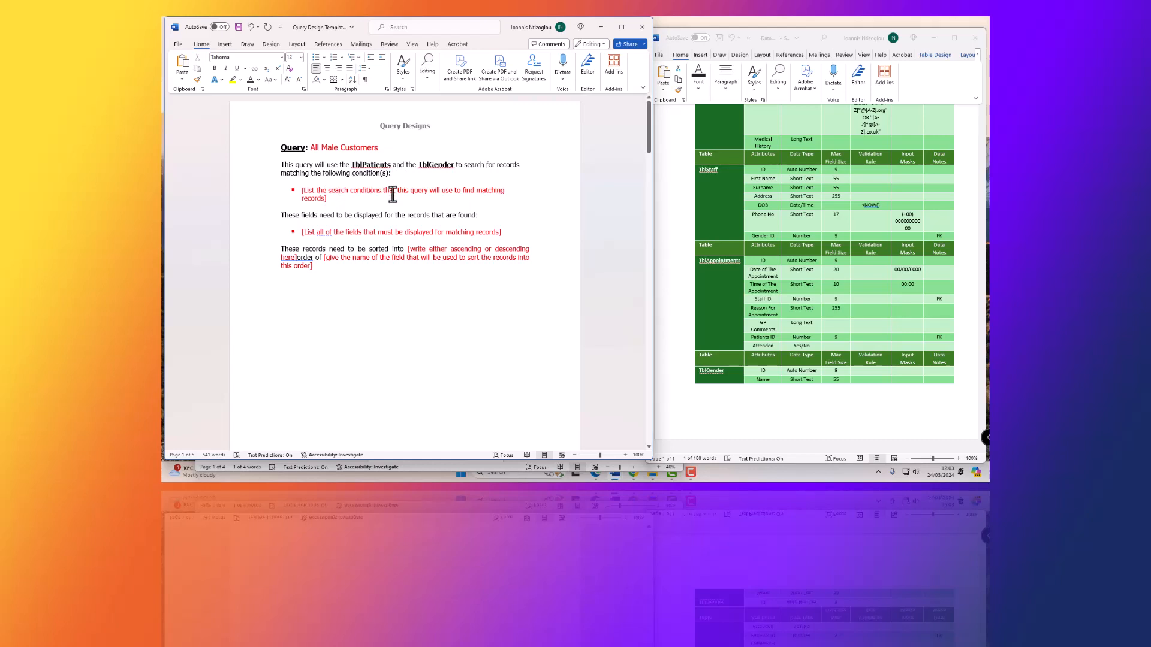
Delete the bulleted search-conditions placeholder and leave blank lines in its place
click(286, 193)
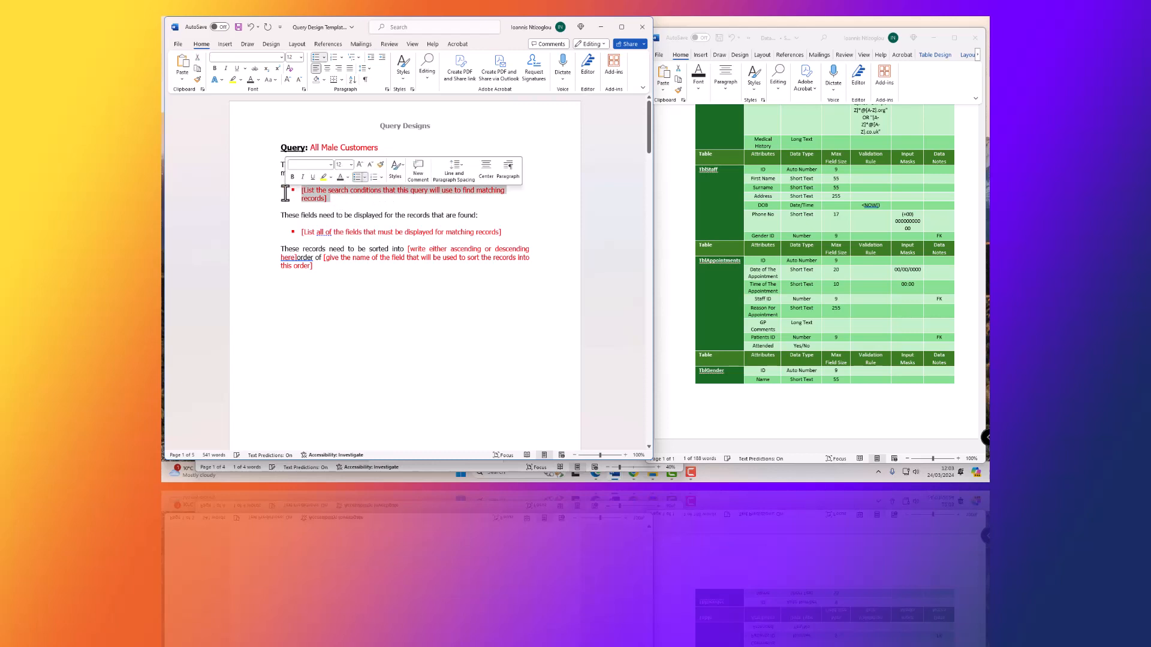
key(Delete)
key(Return)
key(Return)
key(Return)
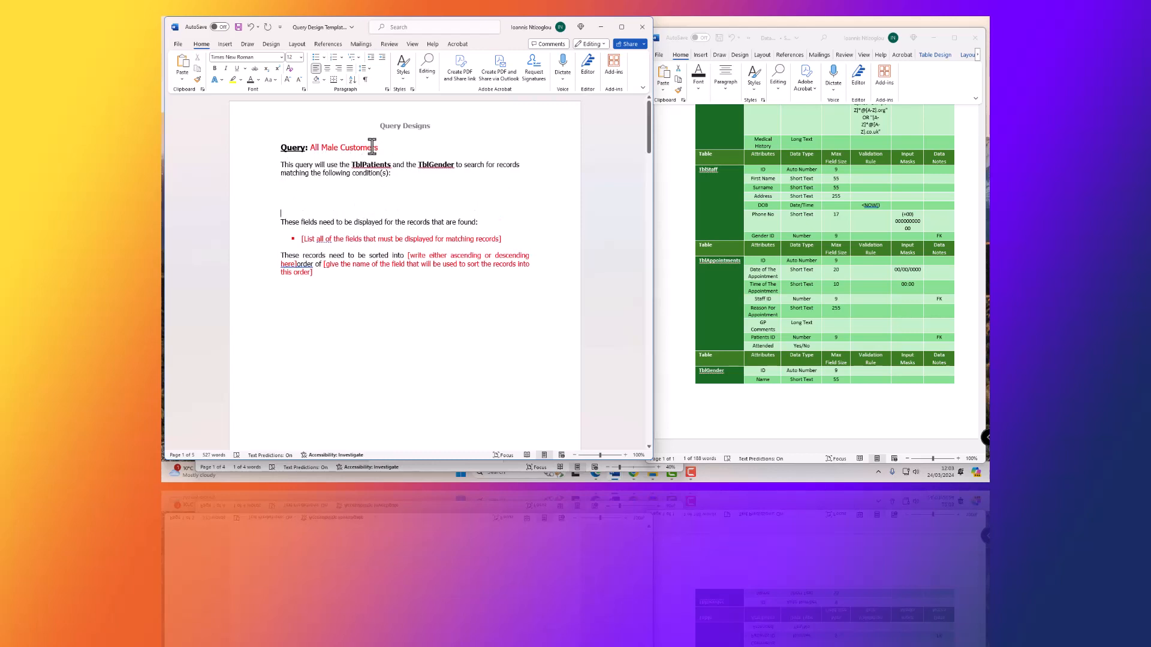
Copy TblPatients from the opening sentence to the blank line under the conditions sentence and extend it to "TblPatients.GenderID"
click(343, 174)
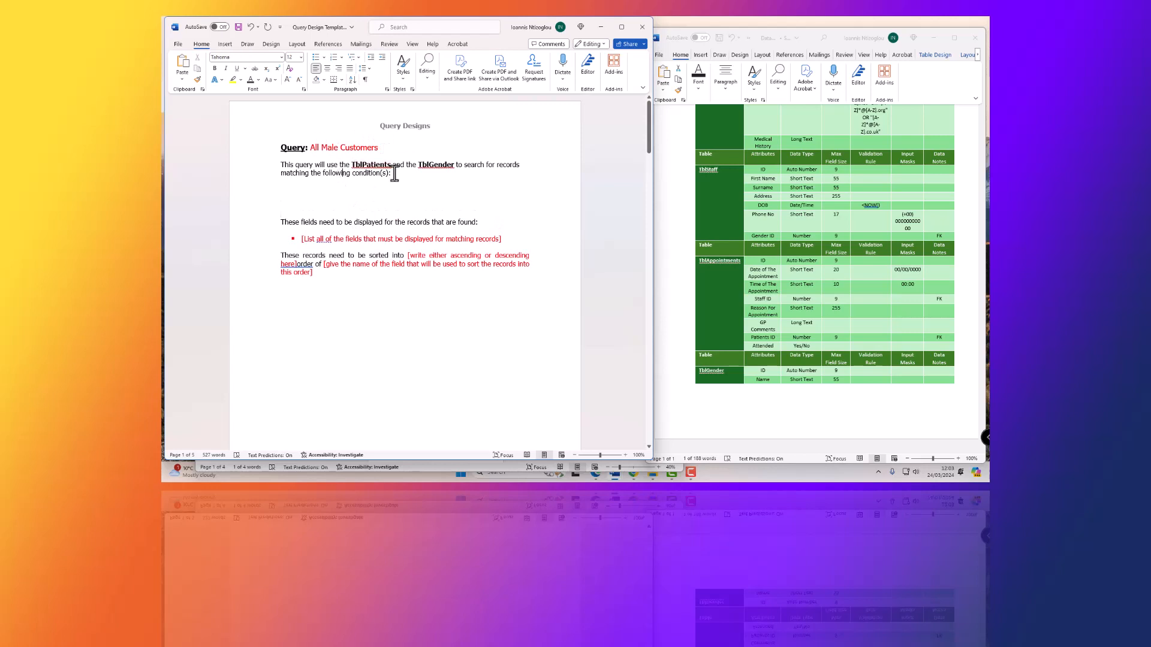
double_click(365, 166)
key(ctrl+c)
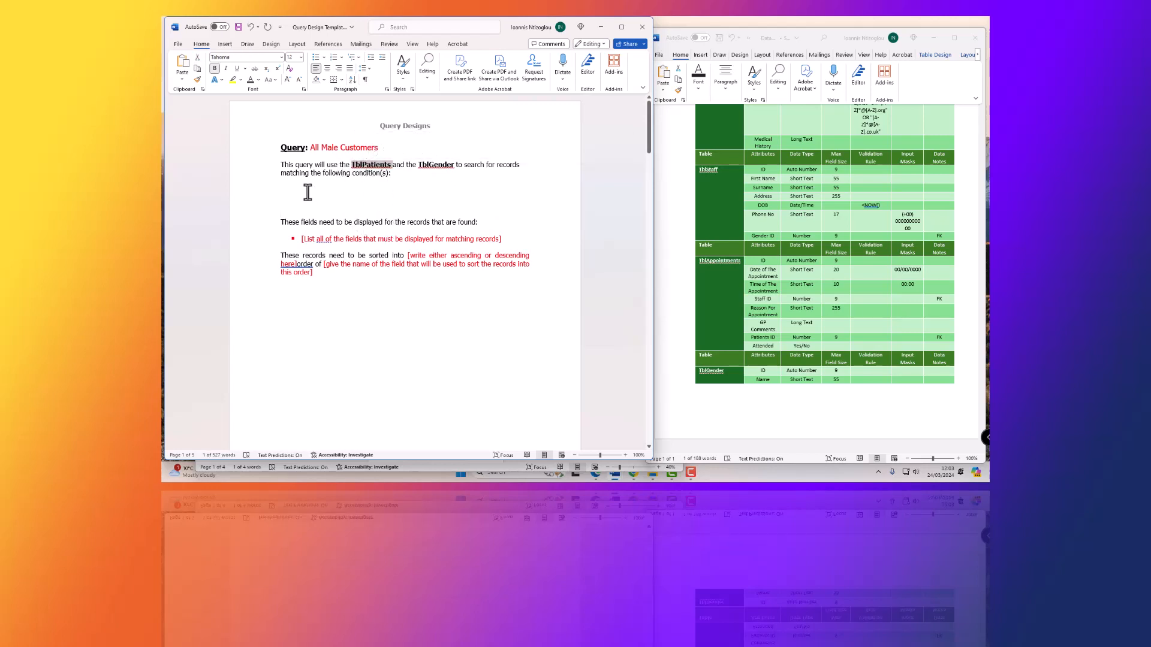
click(308, 190)
key(ctrl+v)
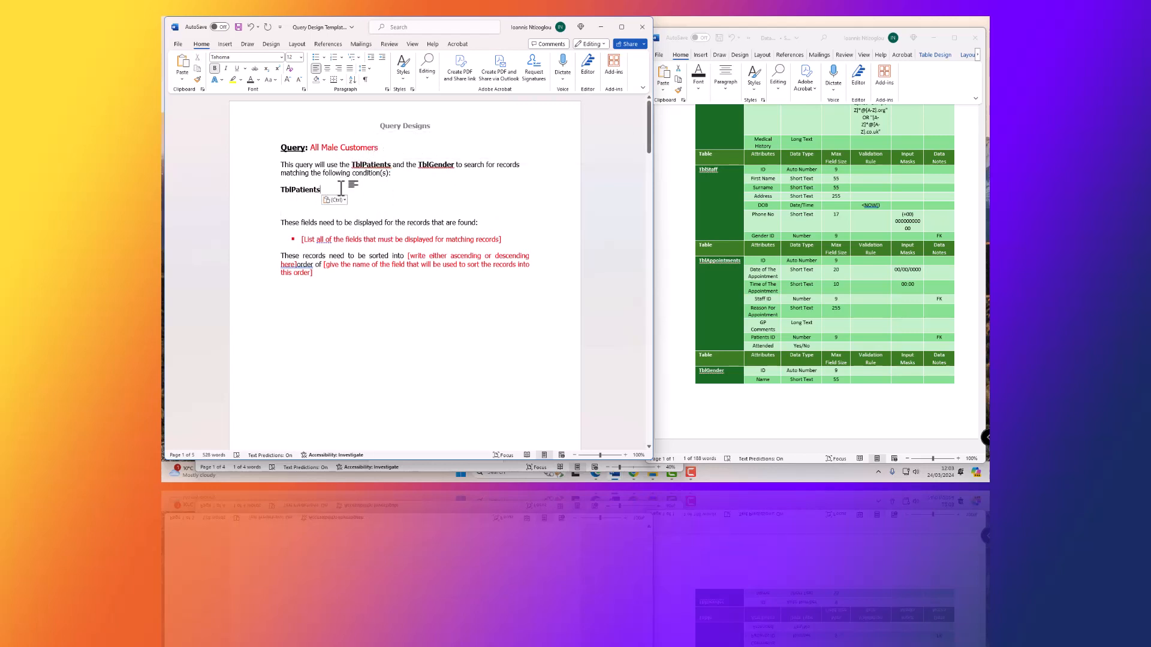
text(.)
text(GenderID)
Check the gender field's name in the data dictionary and complete the condition as "TblPatients.Gender ID = 2"
scroll(706, 188, up, 5)
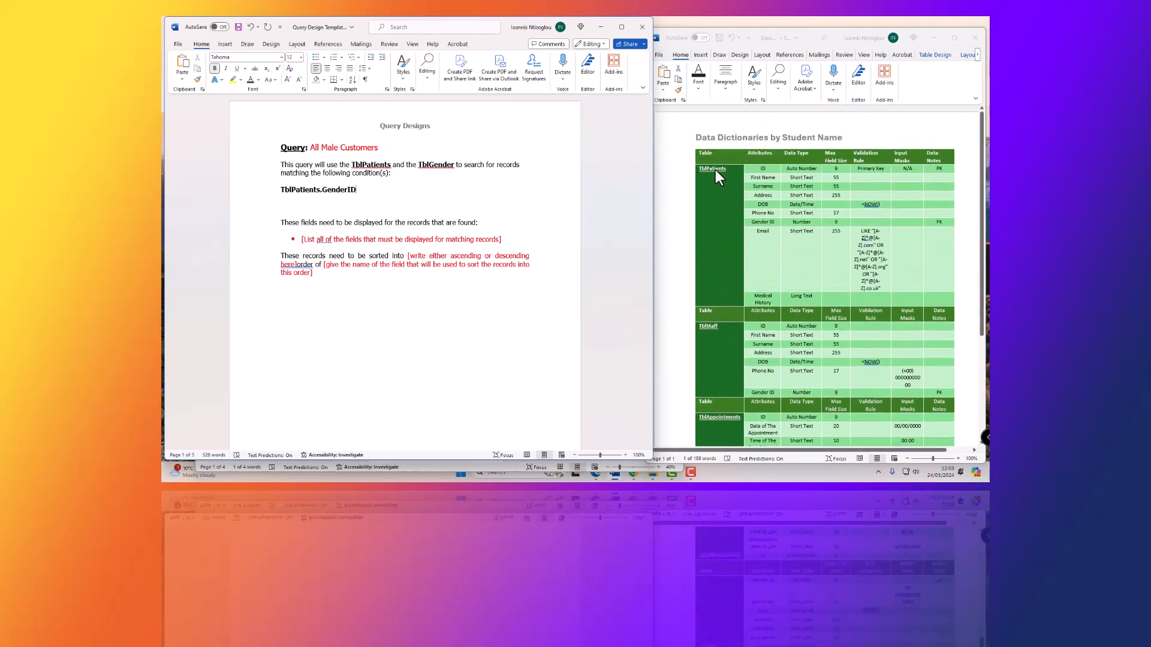
scroll(785, 244, down, 1)
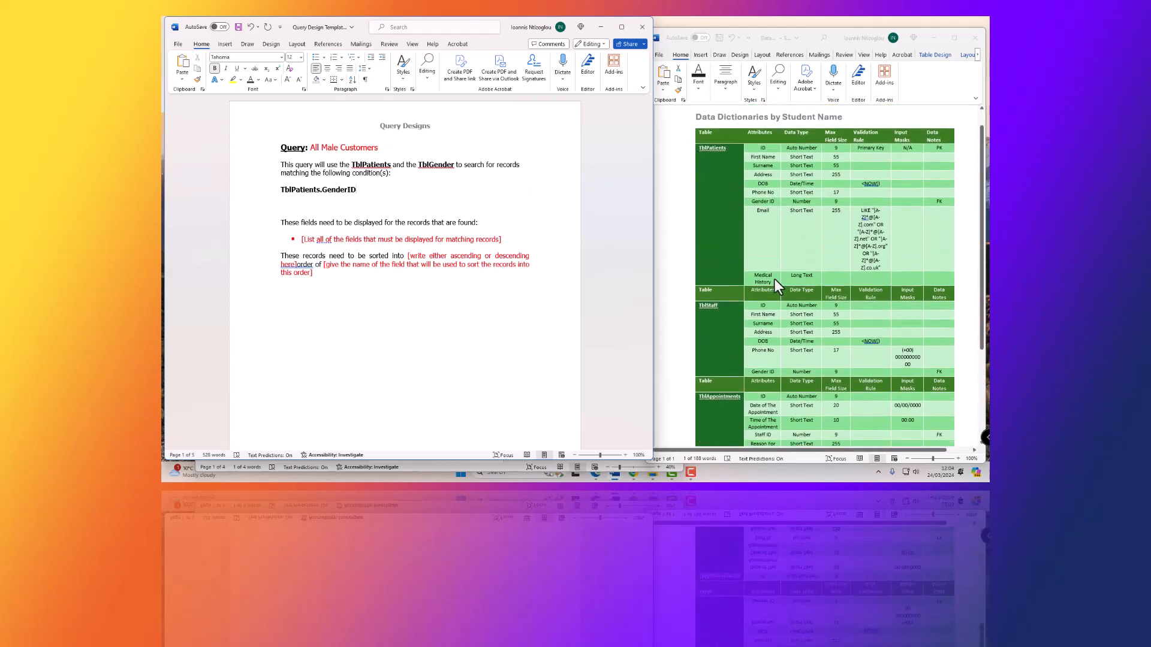
click(760, 203)
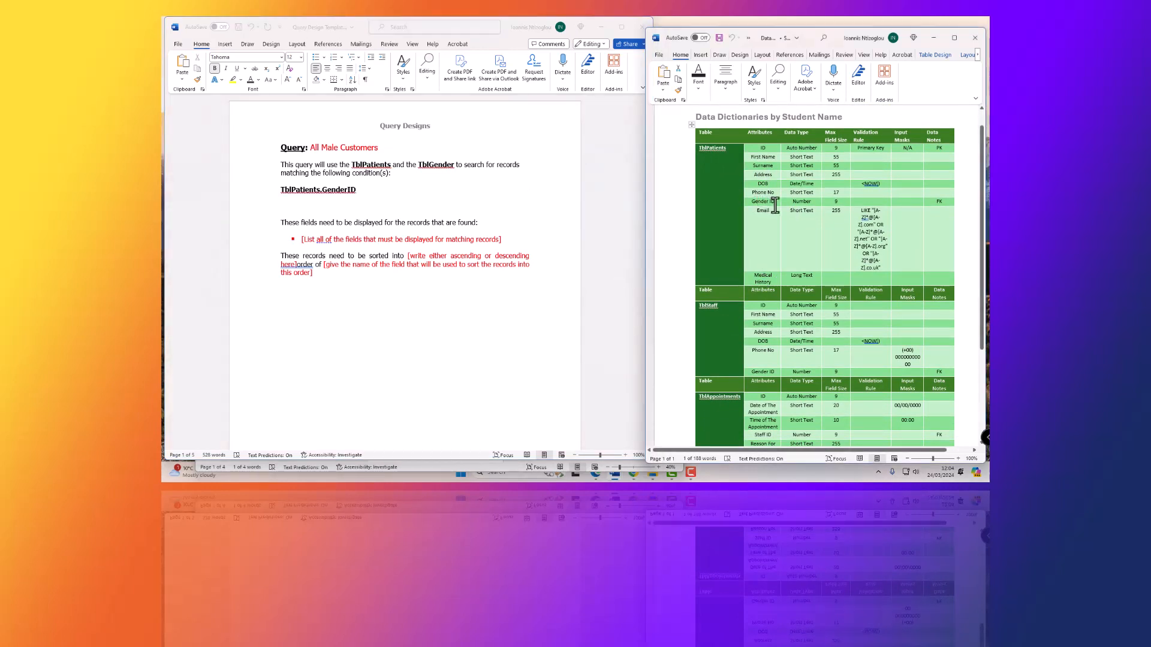
drag(774, 205, 753, 205)
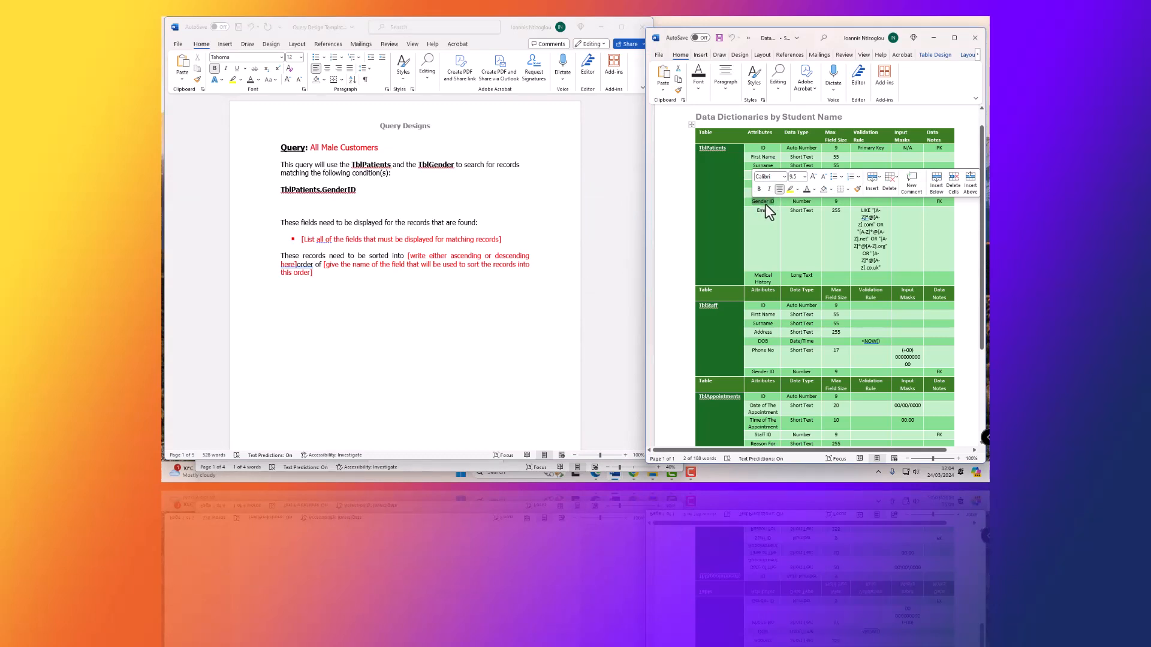
click(347, 190)
click(349, 213)
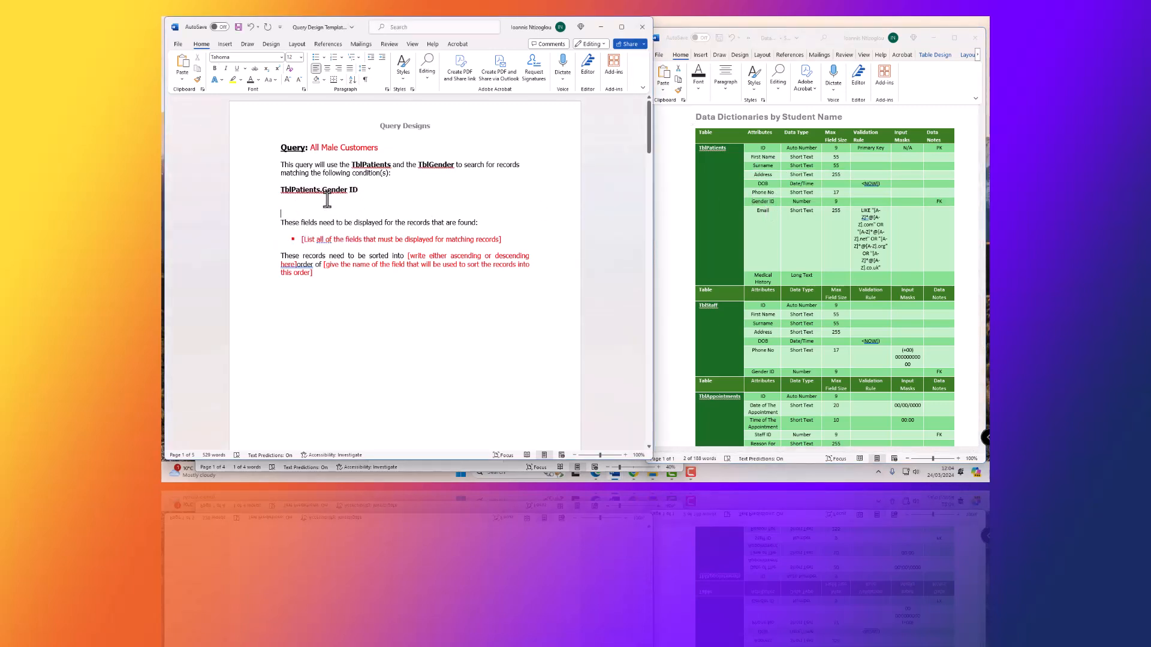
click(359, 192)
text(= 2)
Delete the bulleted displayed-fields placeholder and leave several blank lines above the sorting sentence
drag(514, 240, 282, 240)
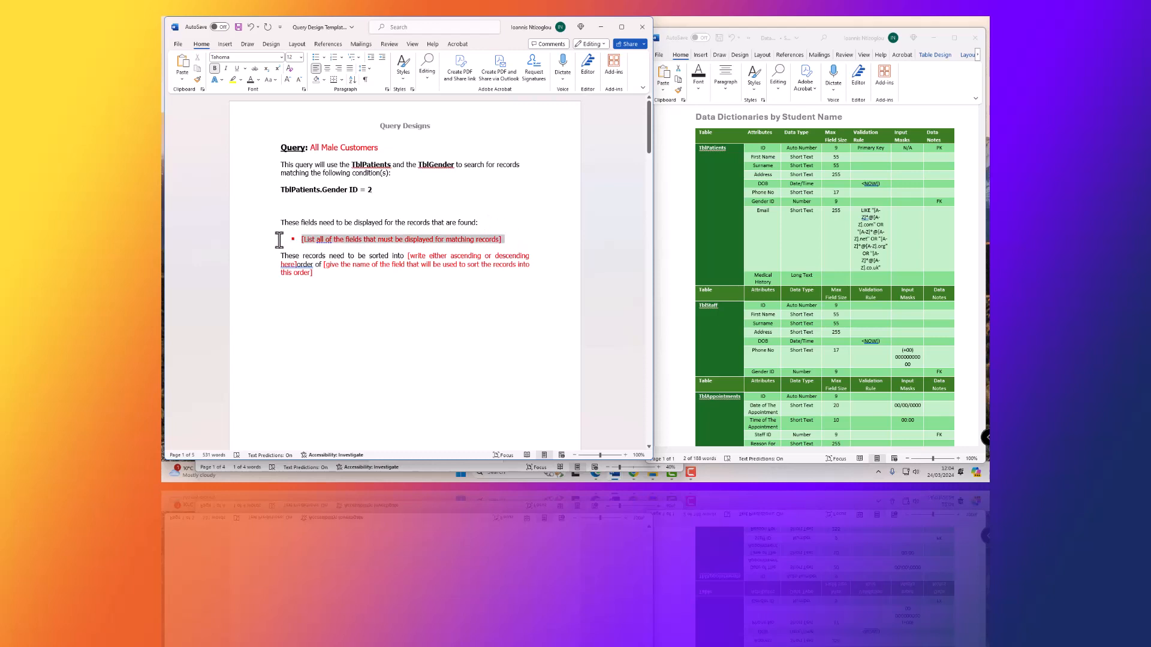
key(Delete)
key(Return)
key(Return)
key(Return)
key(Return)
key(Return)
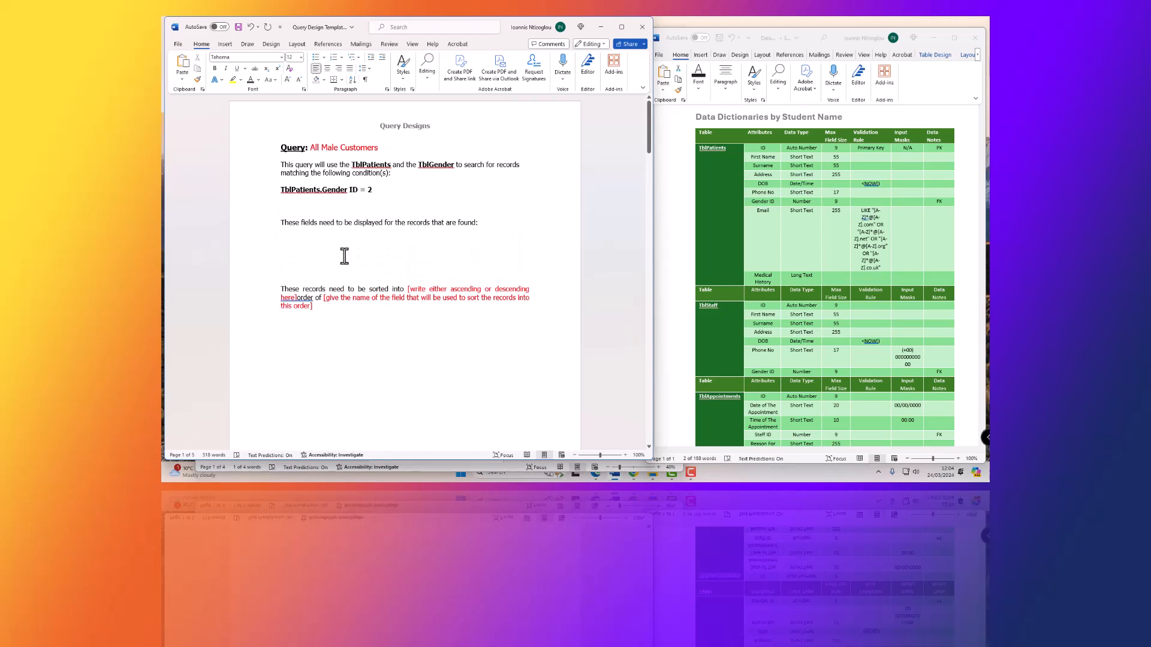
Copy TblPatients from the opening sentence onto five consecutive lines under the displayed-fields sentence
double_click(361, 168)
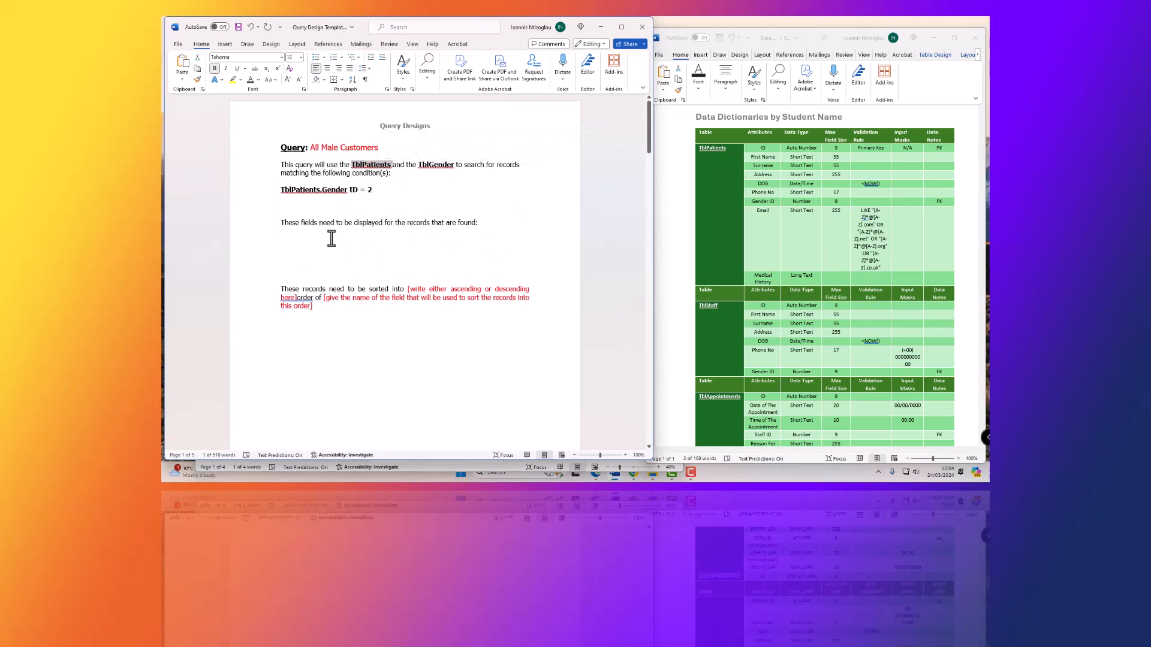
click(309, 238)
key(ctrl+v)
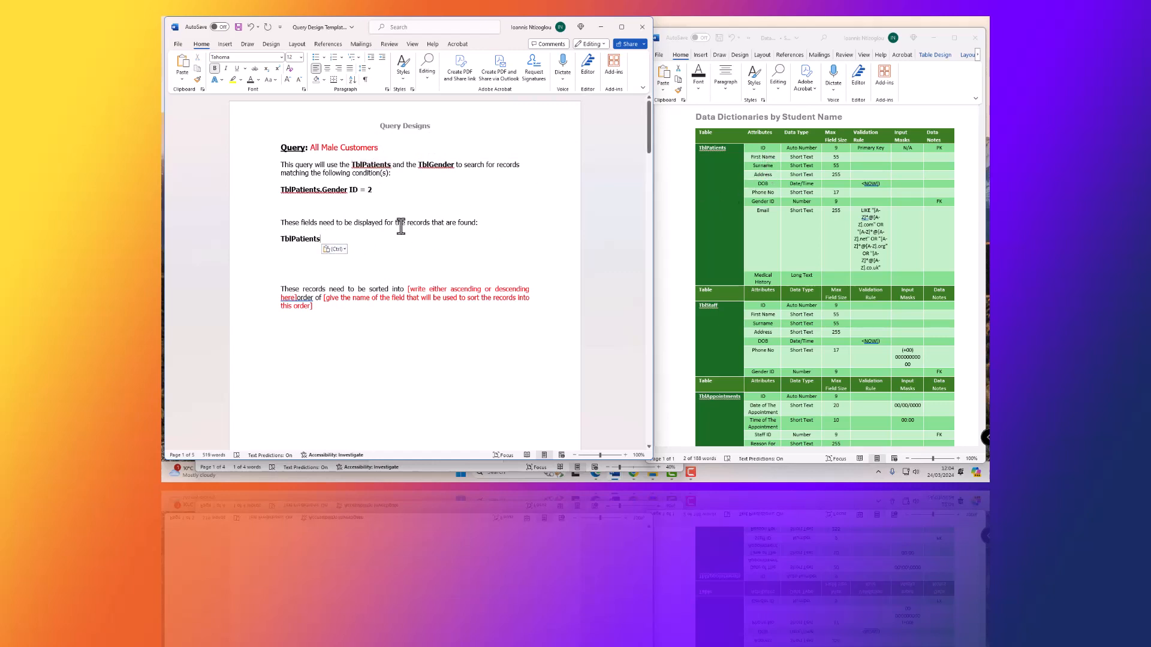
key(Return)
key(ctrl+v)
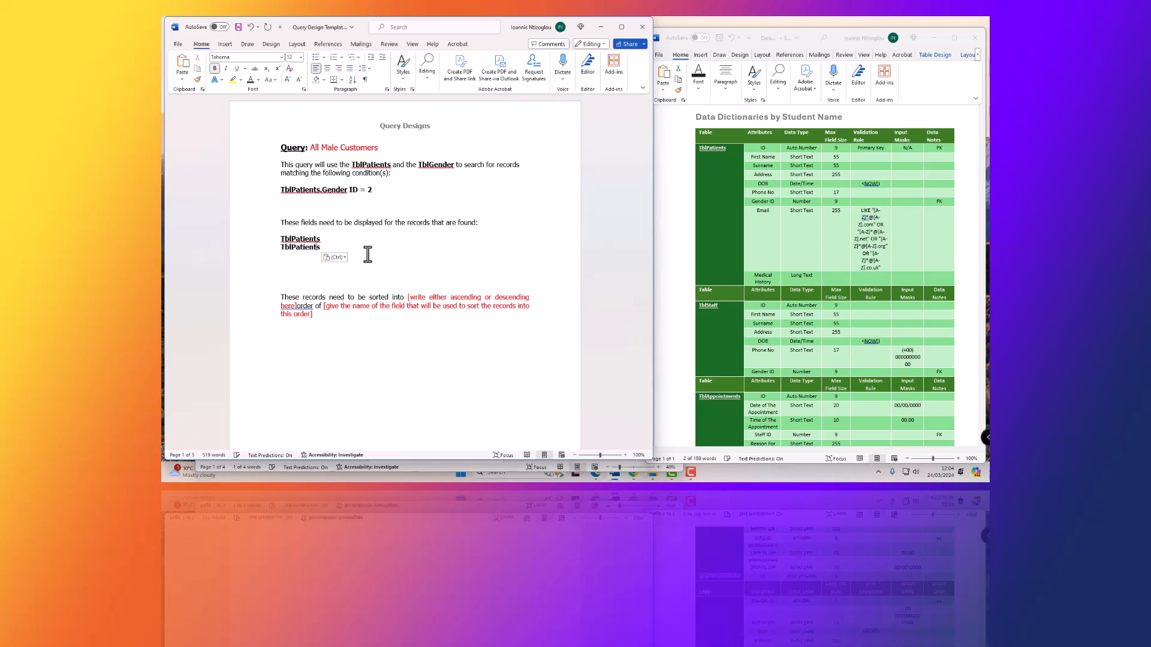
key(Return)
key(ctrl+v)
key(Return)
key(ctrl+v)
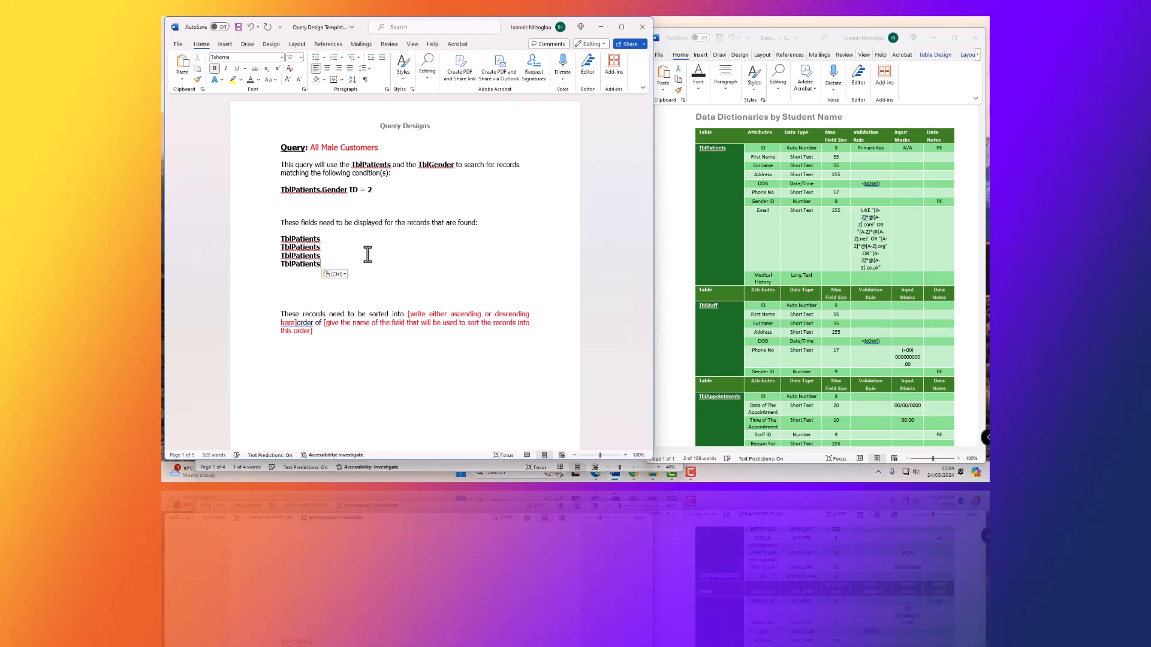
key(Return)
key(ctrl+v)
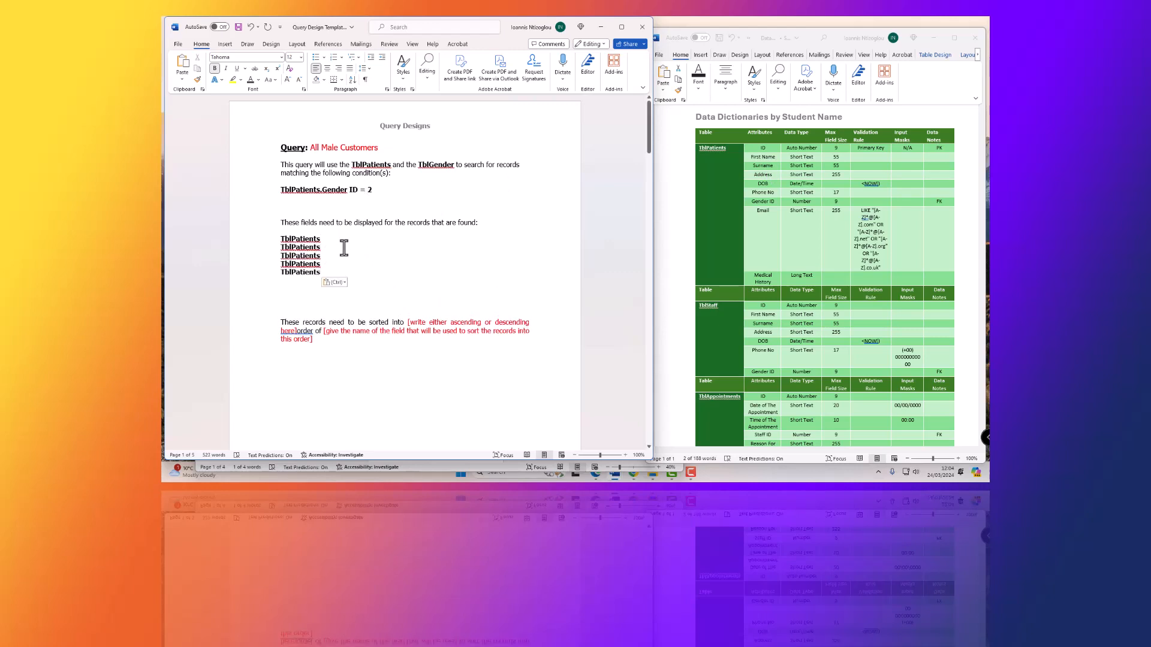
Copy the First Name attribute from the data dictionary and complete the first line as "TblPatients.First Name" in text-only format without a space after the dot
click(775, 165)
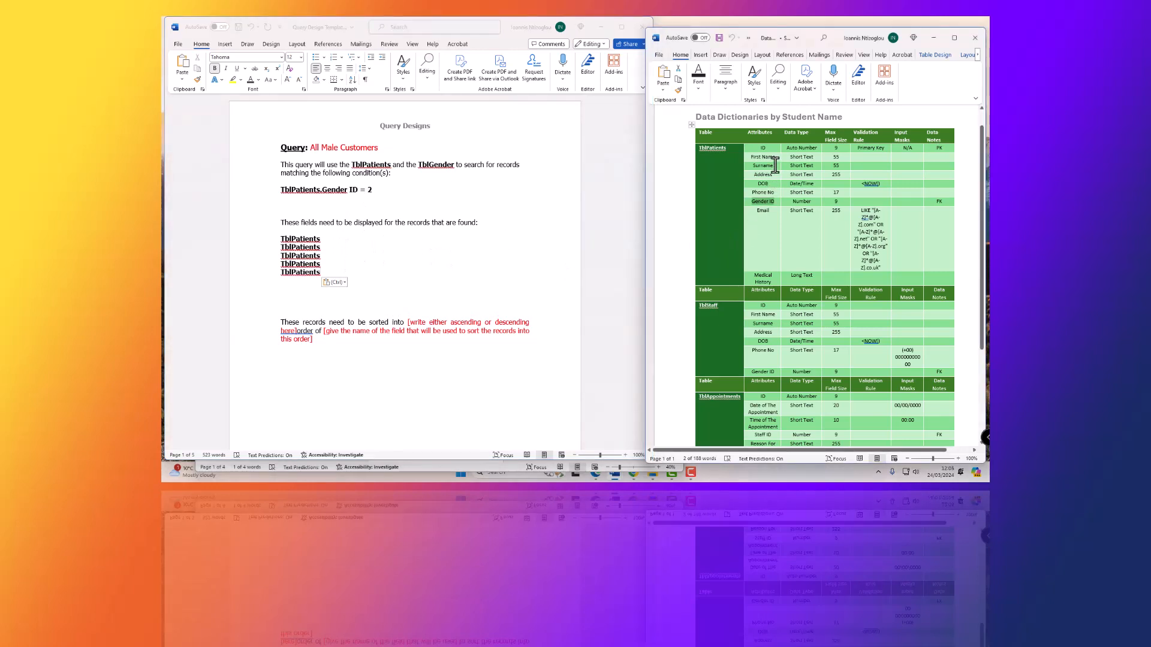
drag(775, 156, 756, 159)
key(ctrl+c)
click(359, 236)
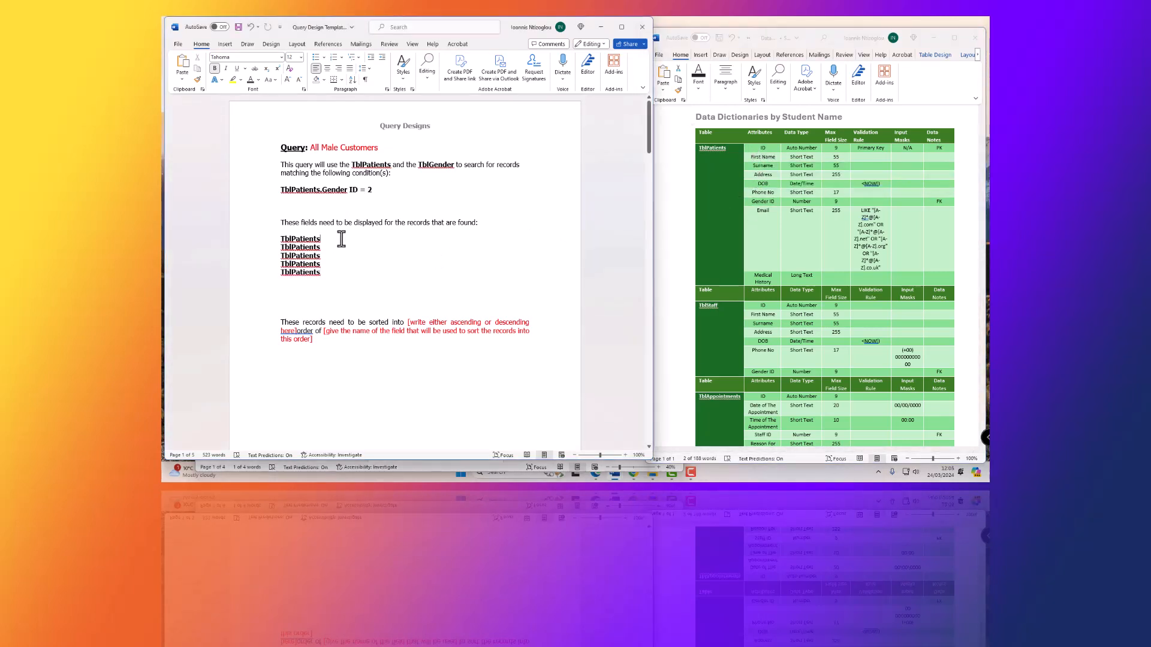
text(.)
key(ctrl+v)
click(361, 249)
click(409, 275)
click(324, 240)
key(BackSpace)
Copy the Surname attribute from the data dictionary to the second TblPatients line after a dot, keeping text only
click(773, 168)
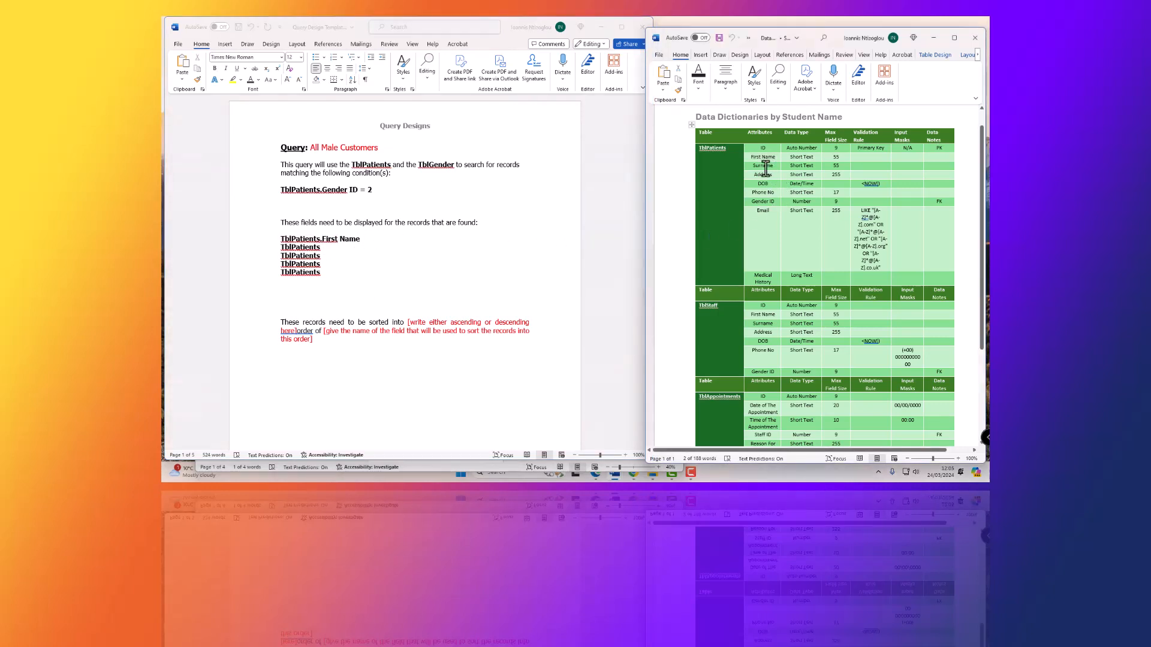
double_click(766, 167)
key(ctrl+c)
click(340, 250)
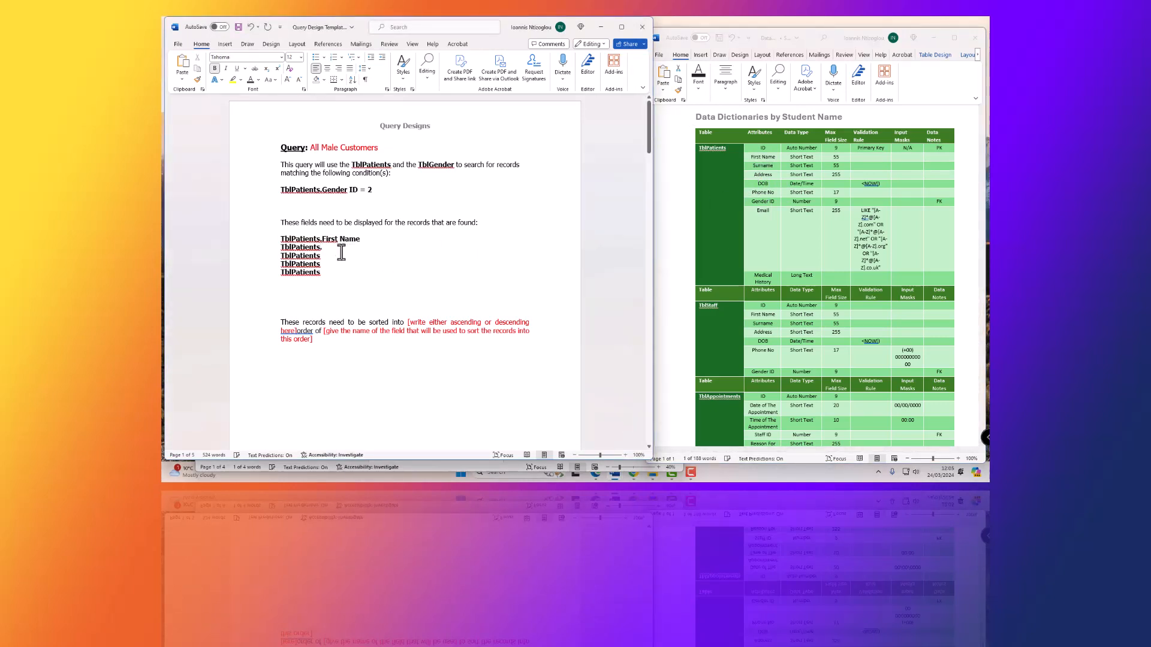
key(ctrl+v)
click(359, 258)
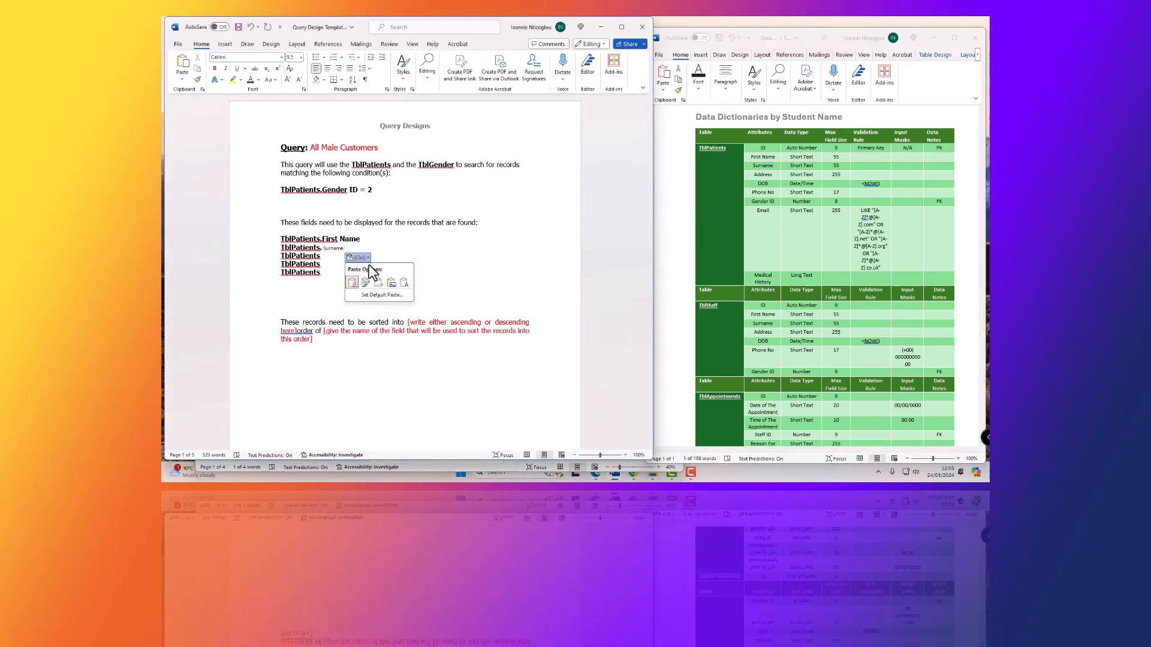
click(406, 283)
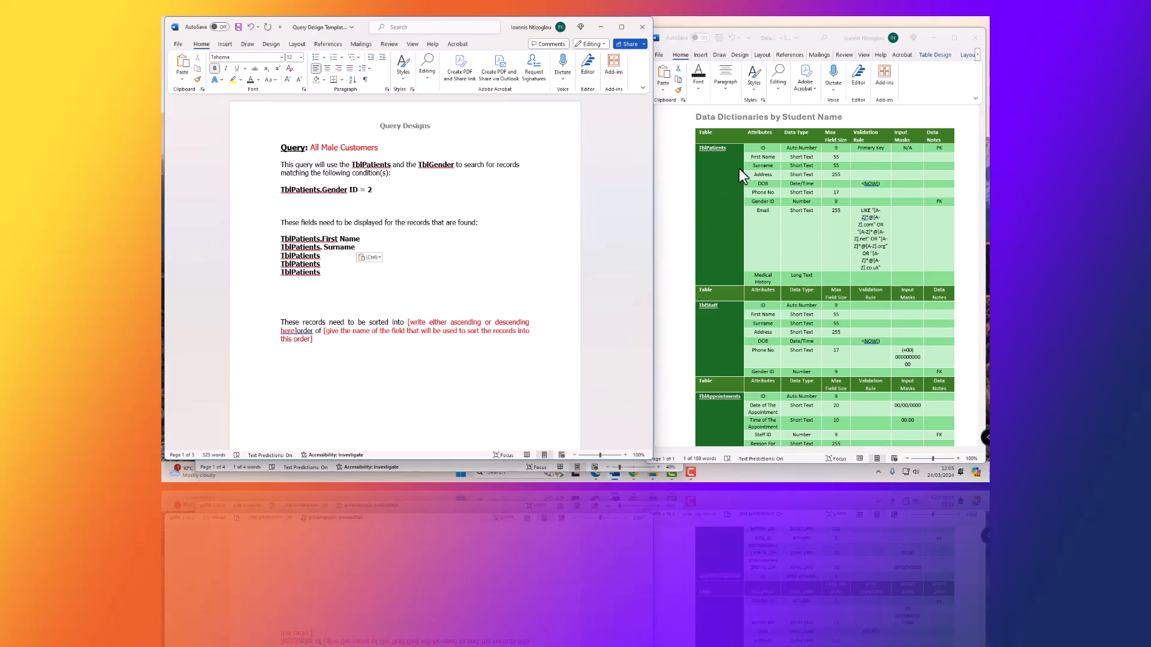
Copy the Address attribute from the data dictionary to the third TblPatients line after a dot, keeping text only
click(761, 185)
double_click(763, 174)
key(ctrl+c)
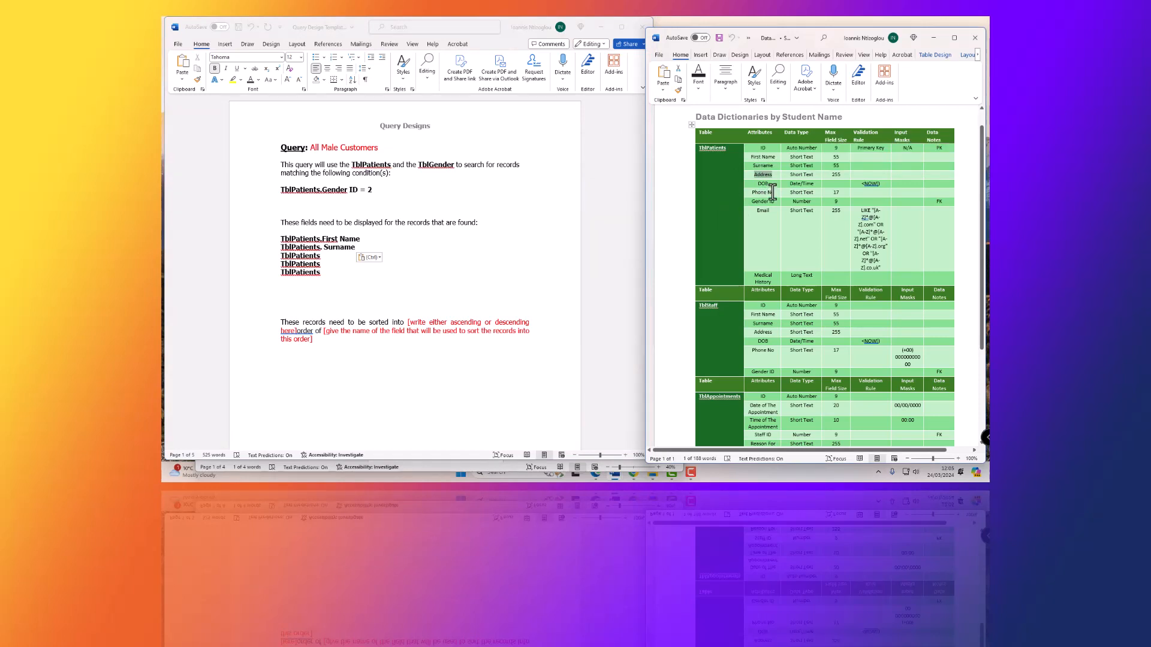
click(337, 261)
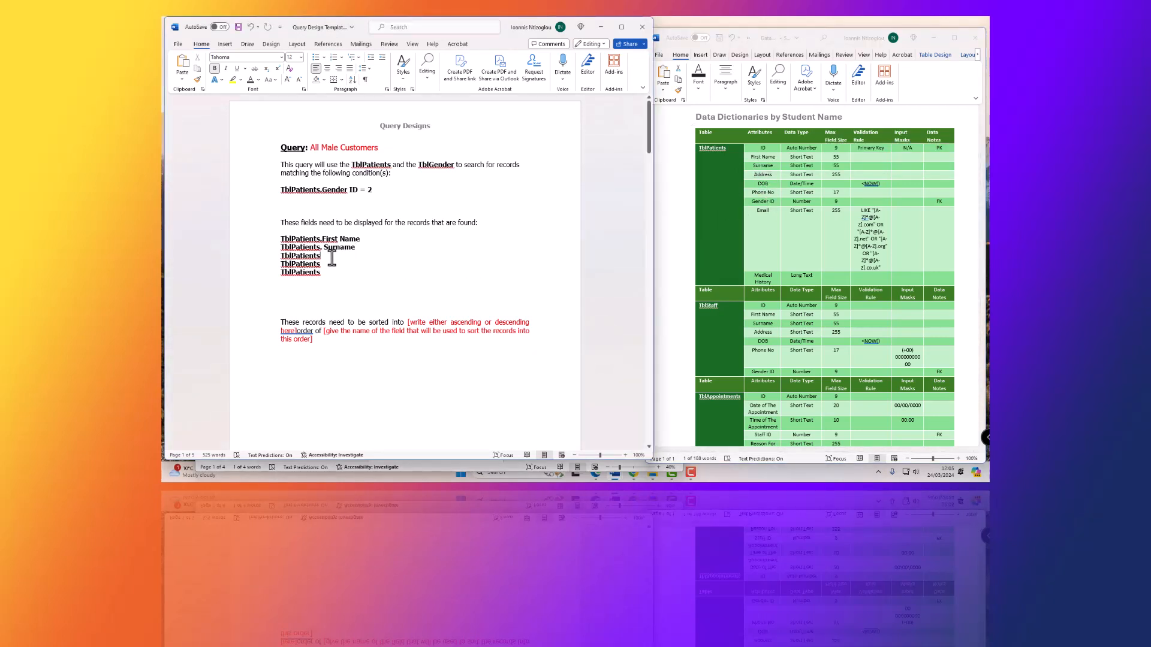
click(331, 257)
text(.)
key(ctrl+v)
click(356, 266)
click(402, 294)
Add a dot to the fourth TblPatients line and copy "Gender ID" there from the search condition
click(328, 261)
text(.)
drag(359, 191, 322, 190)
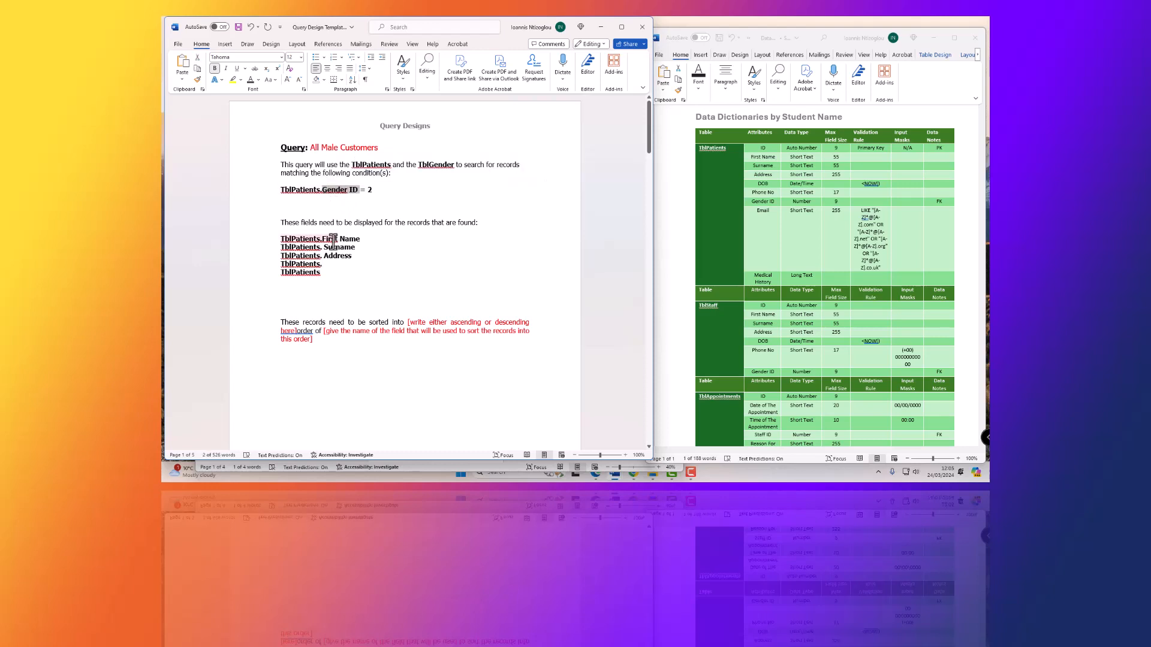
key(ctrl+c)
click(322, 264)
key(ctrl+v)
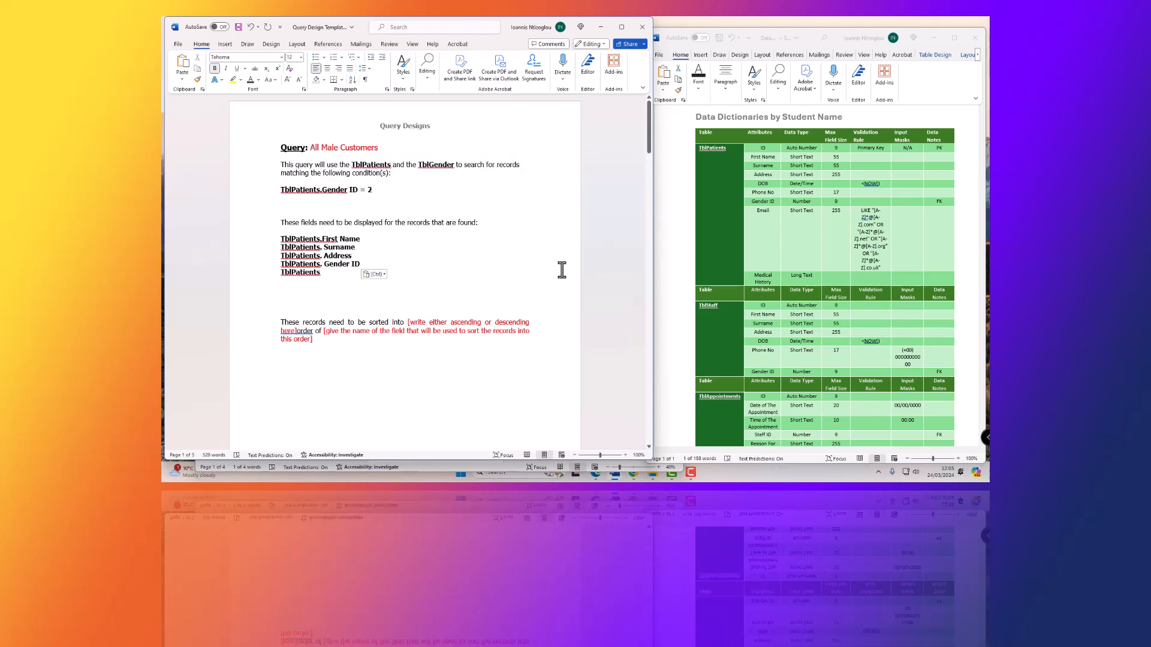
Remove the extra space after the dot in the Gender ID, Address and Surname lines
click(326, 265)
key(BackSpace)
click(325, 257)
key(BackSpace)
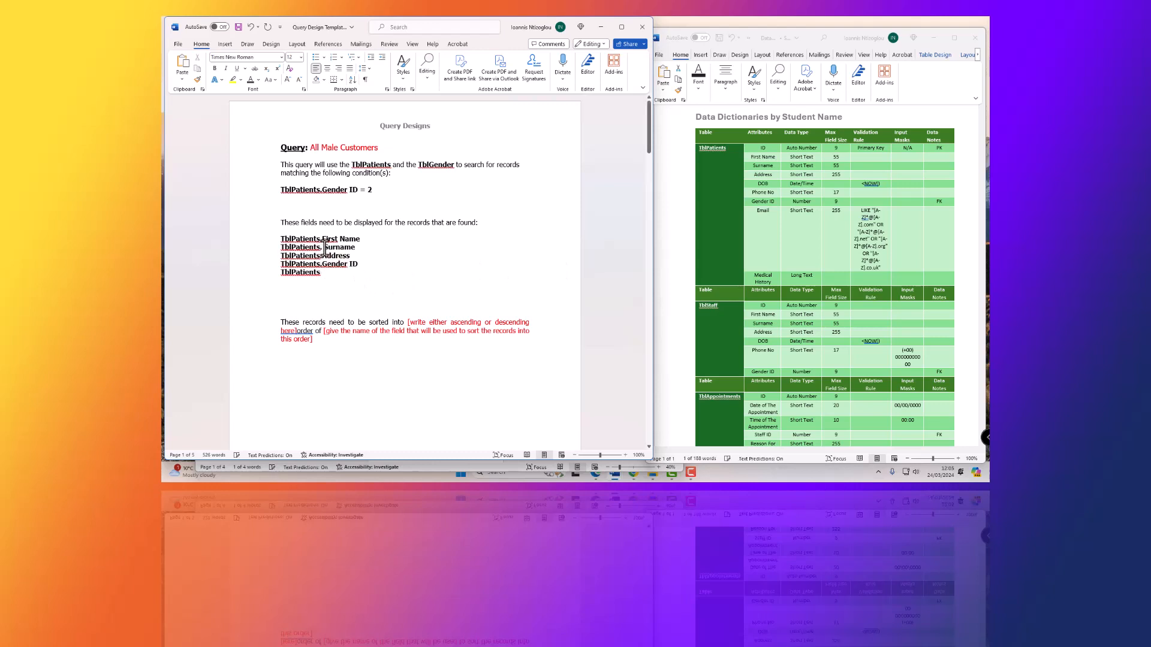
click(324, 248)
key(BackSpace)
Replace the last TblPatients line with "TblGender.Name" and check that field's name in the data dictionary
drag(341, 276, 281, 273)
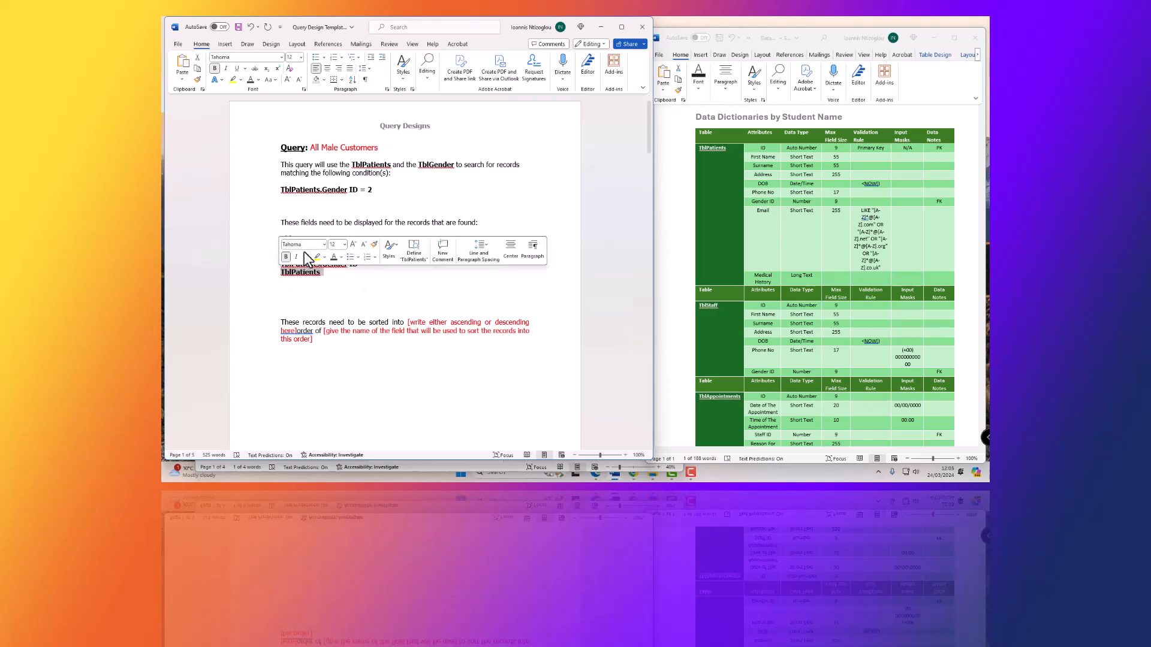
key(BackSpace)
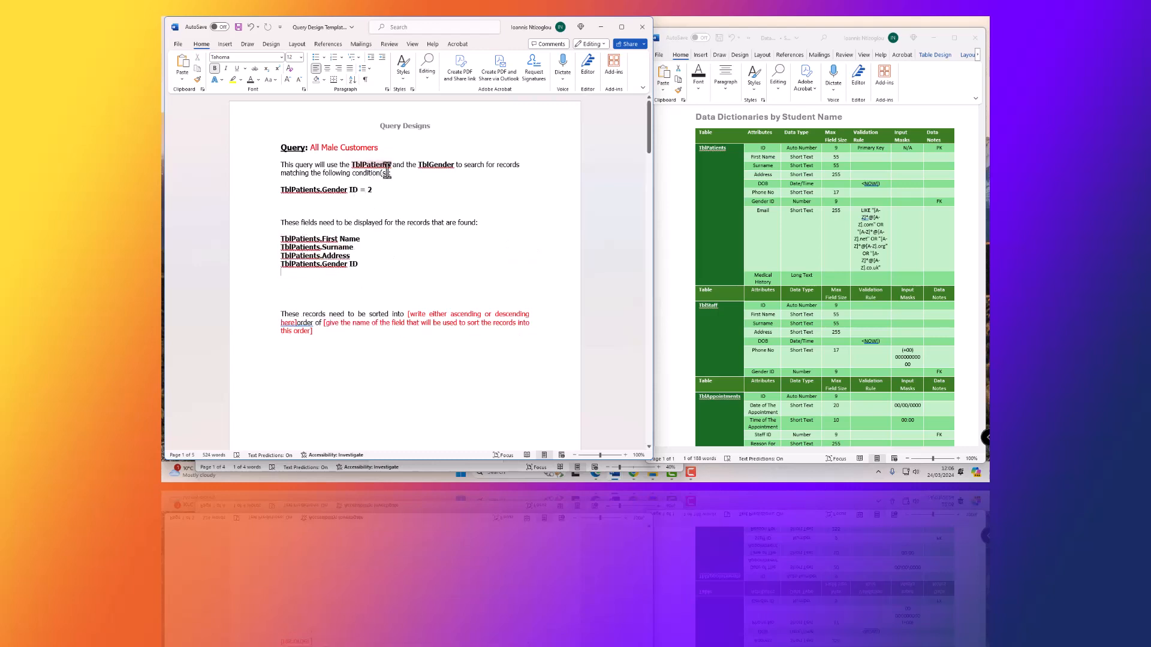
double_click(435, 165)
key(ctrl+c)
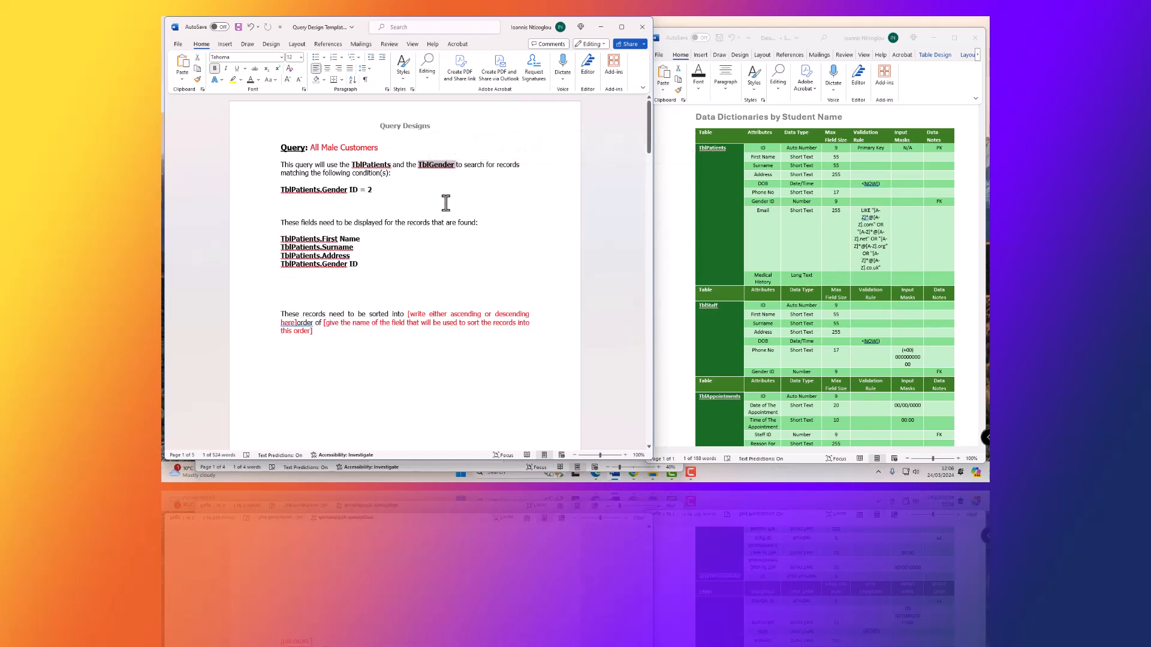
click(303, 273)
key(ctrl+v)
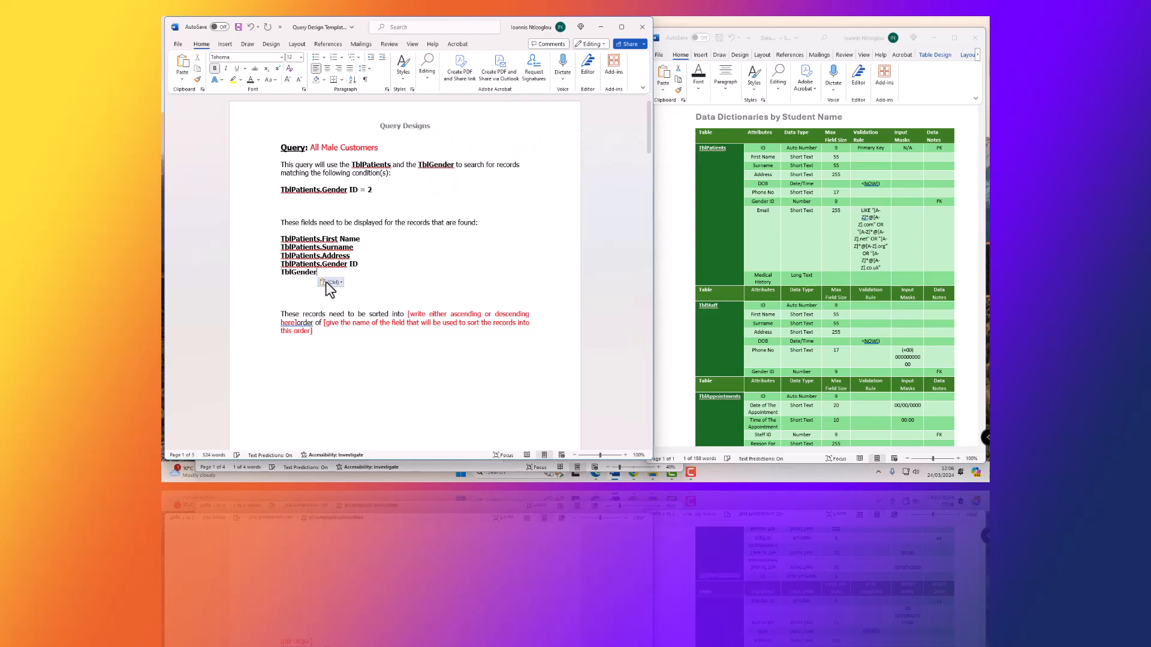
text(.)
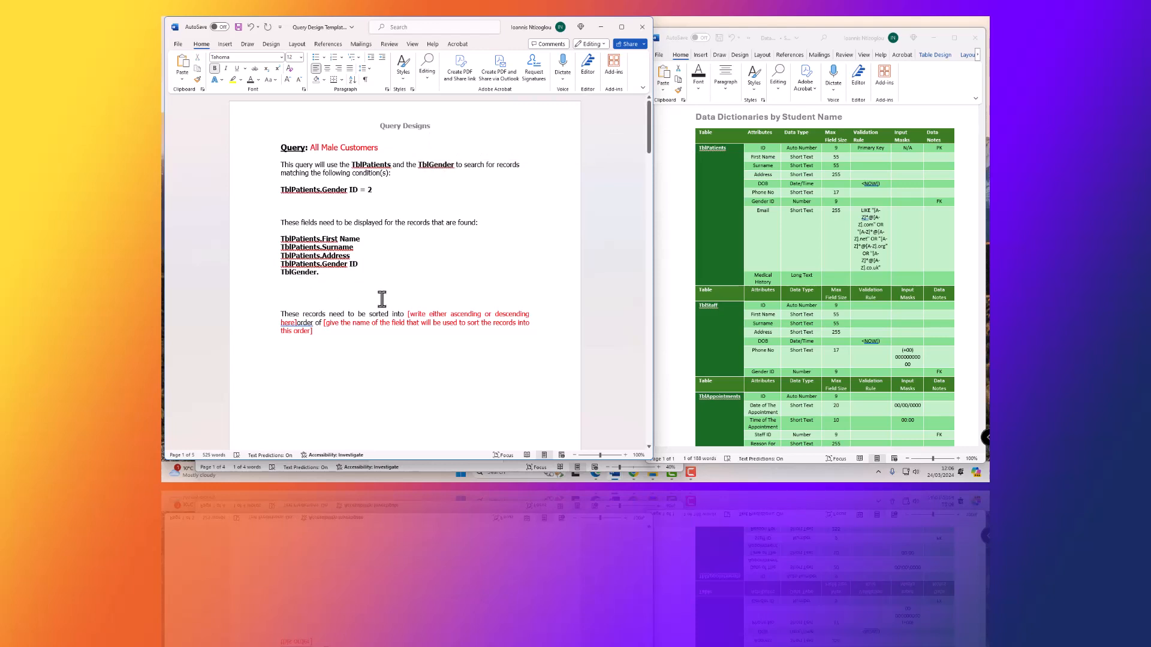
text(Ns)
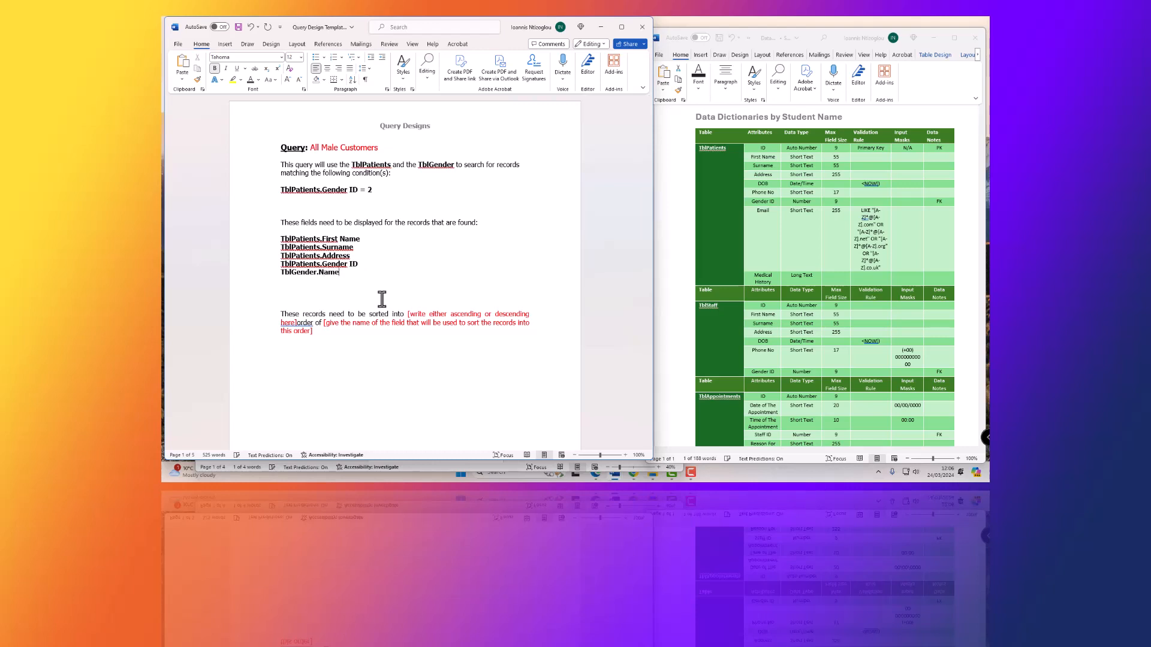
scroll(761, 303, down, 5)
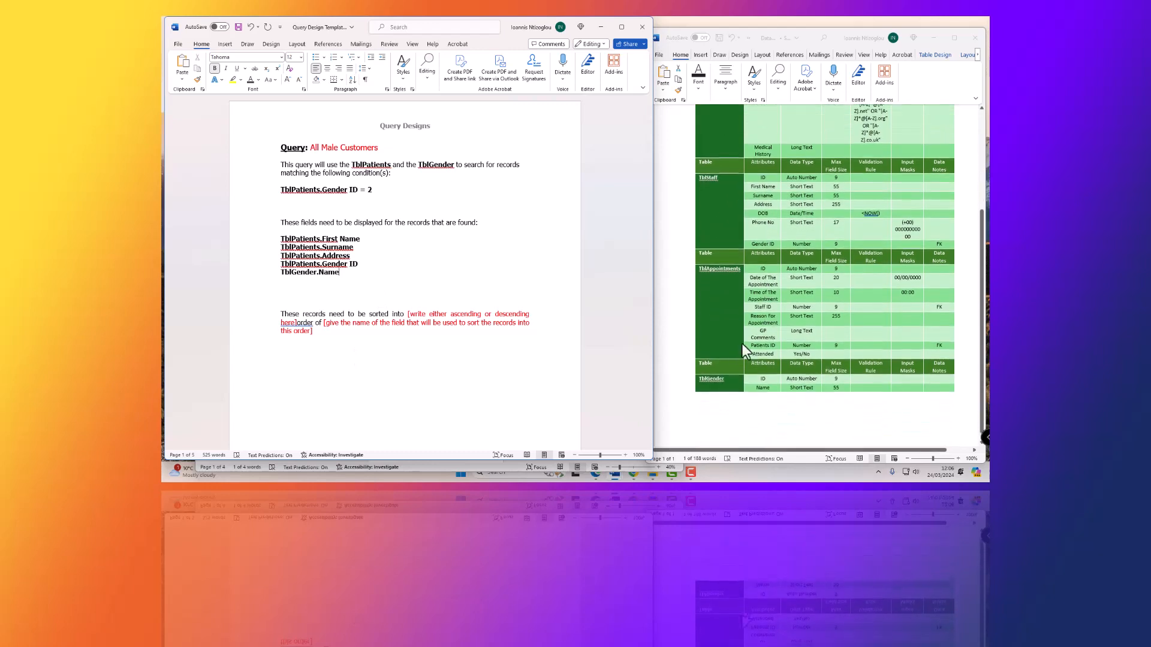
click(765, 381)
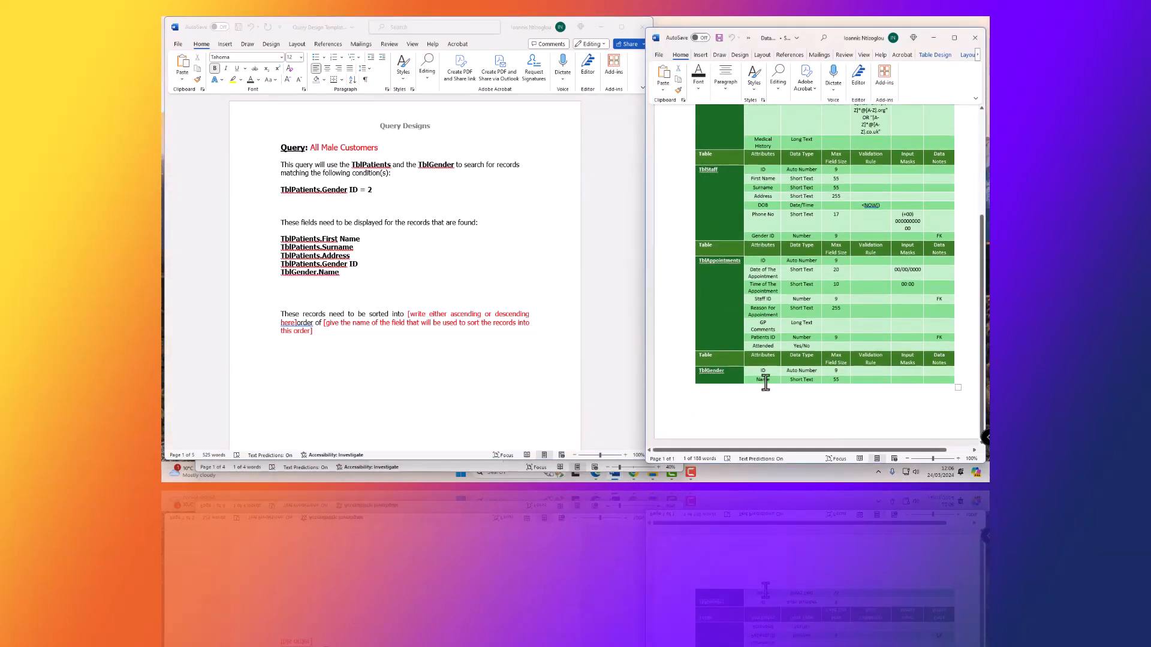
click(331, 267)
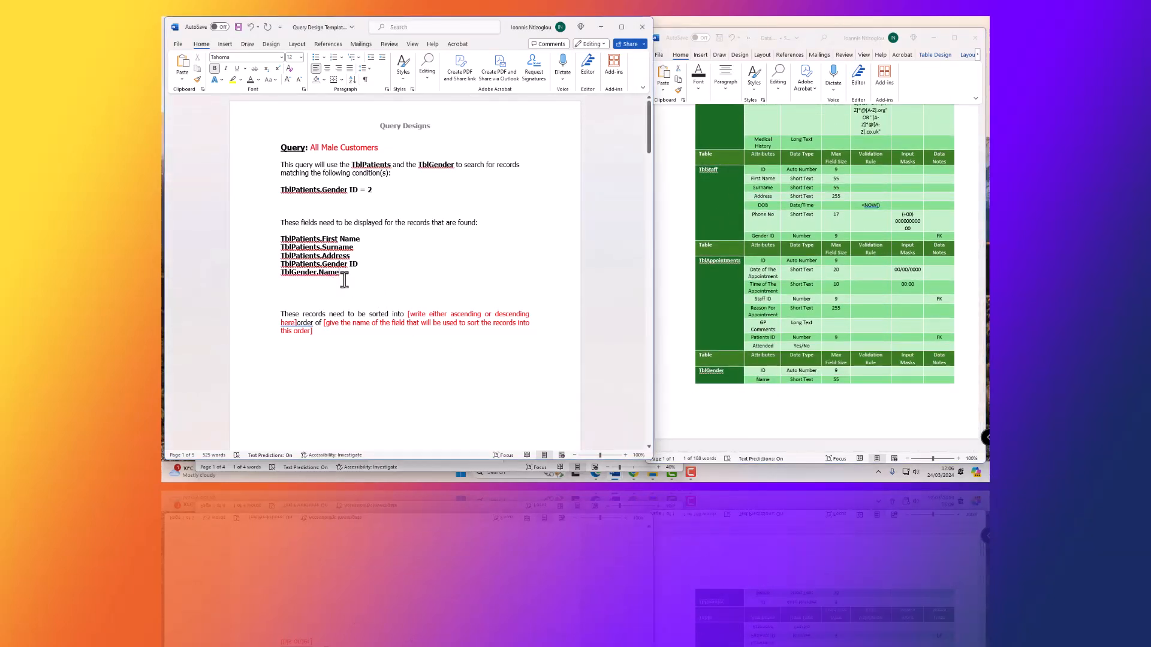
drag(280, 239, 362, 239)
click(323, 238)
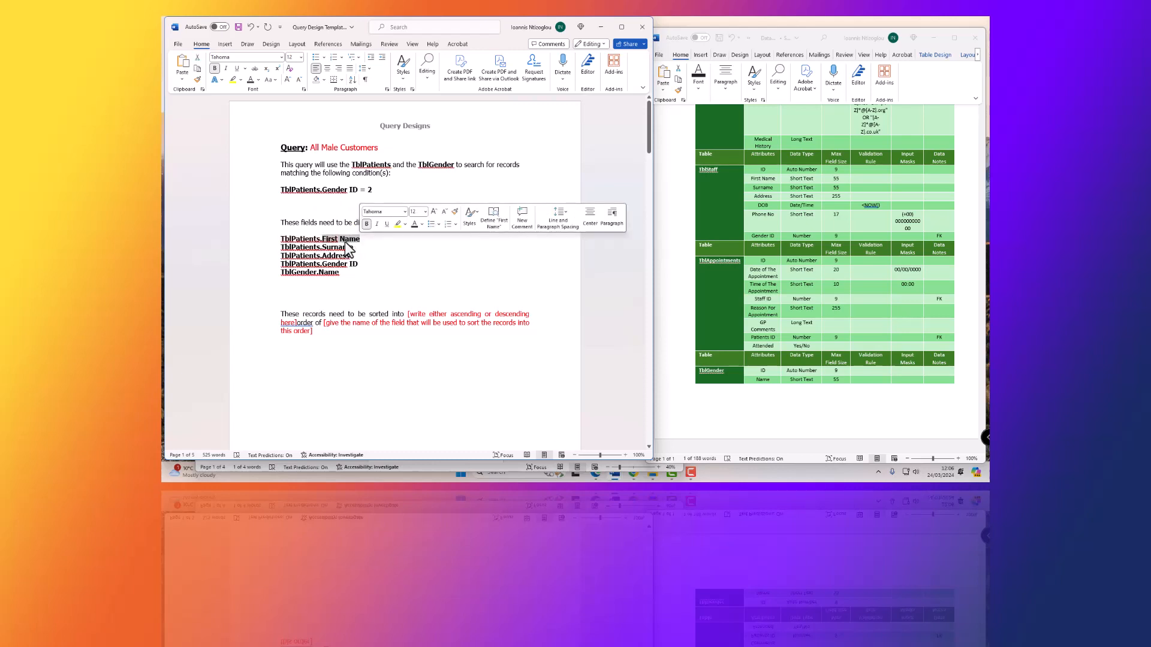
click(358, 310)
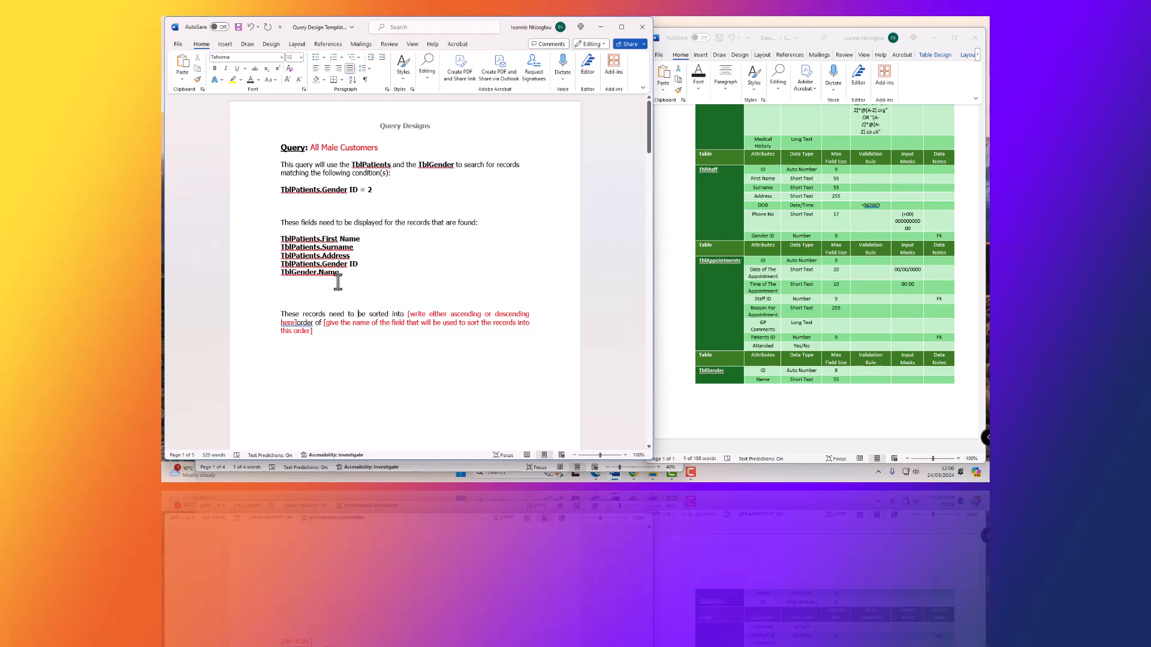
Insert a line below TblPatients.Address and copy "TblPatients." into it
click(387, 250)
click(364, 260)
key(Return)
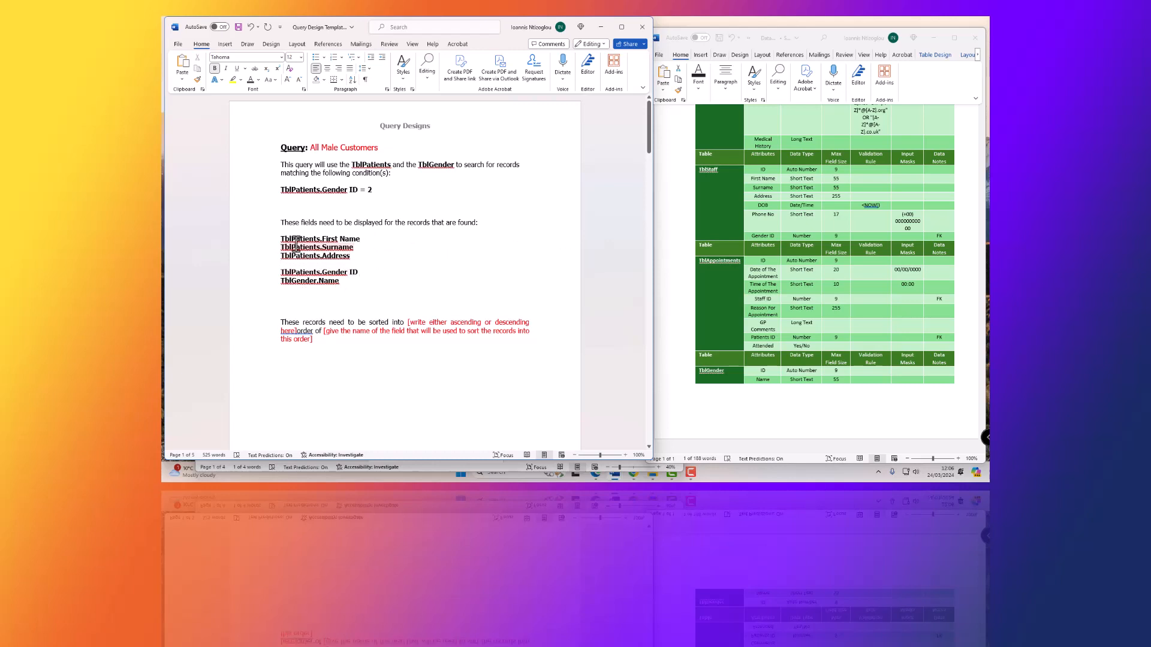
drag(314, 259, 290, 258)
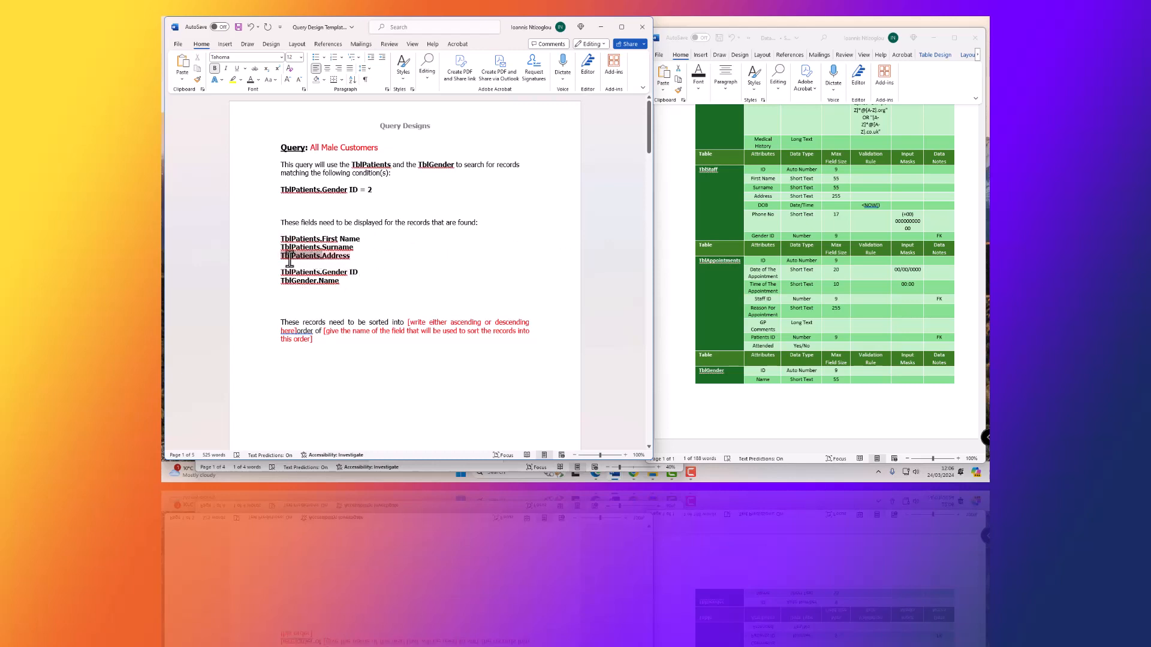
key(ctrl+c)
click(293, 267)
key(ctrl+v)
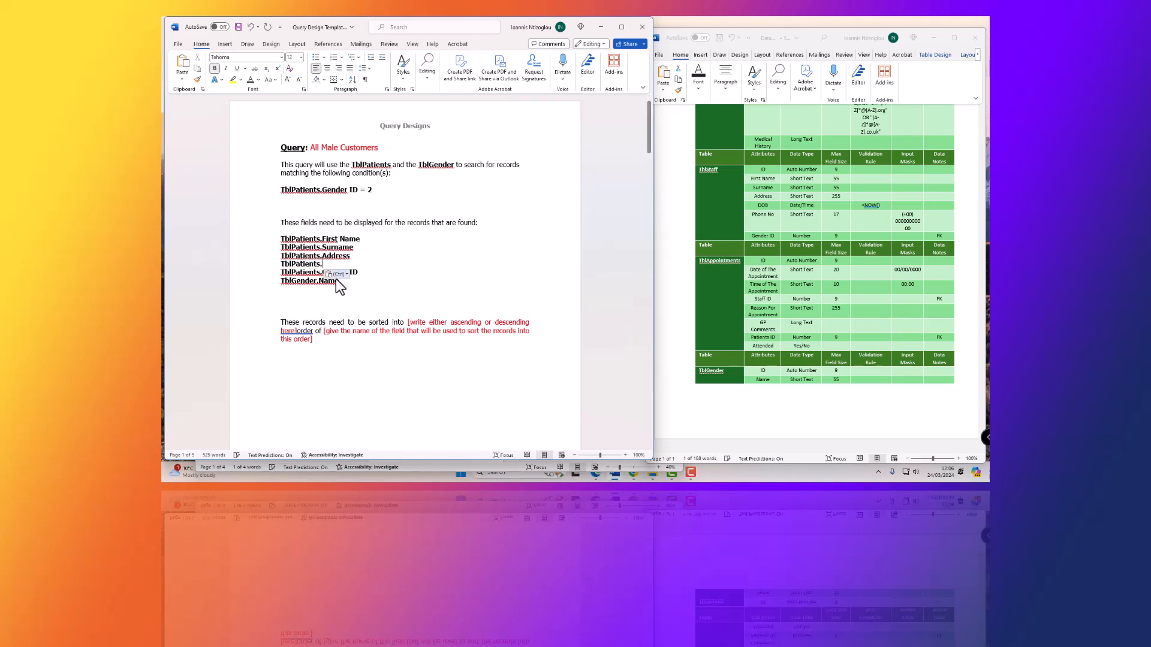
Copy the DOB attribute from the data dictionary and complete the new line as "TblPatients.DOB" in text-only format without a space after the dot
click(766, 201)
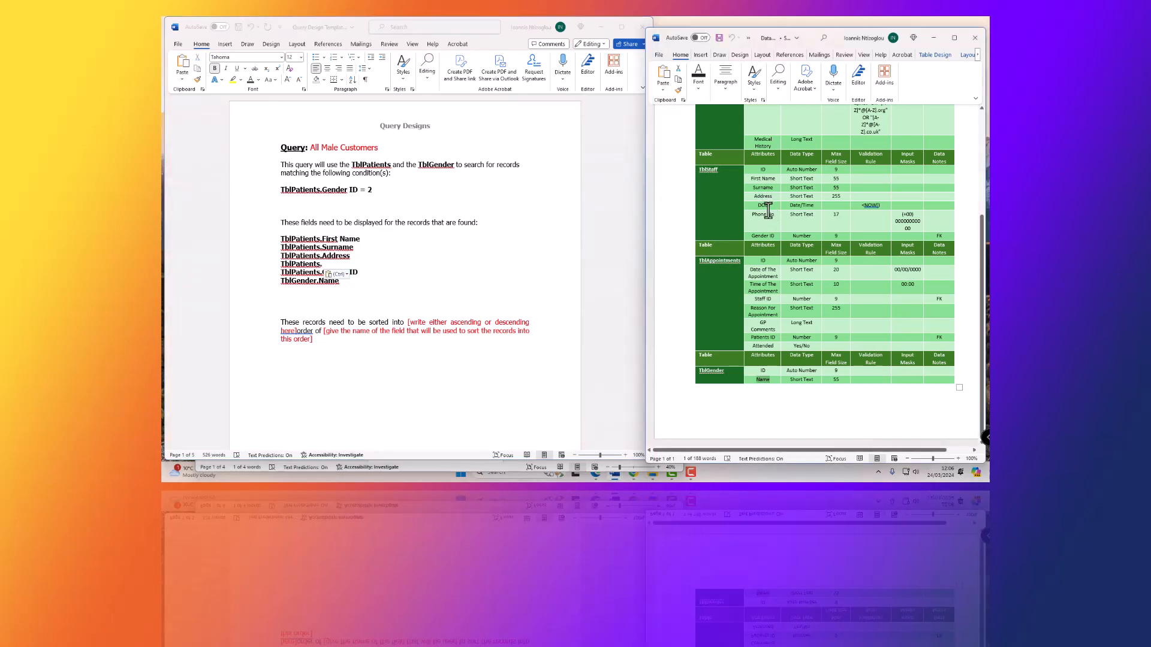
double_click(762, 206)
key(ctrl+c)
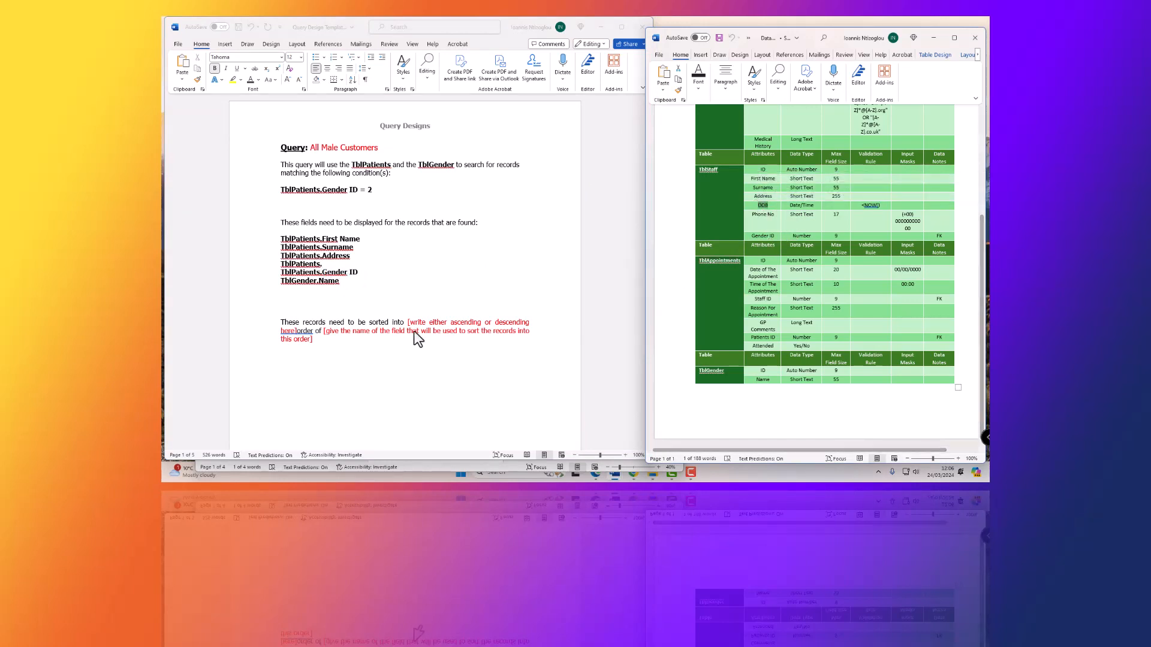
click(327, 265)
key(ctrl+v)
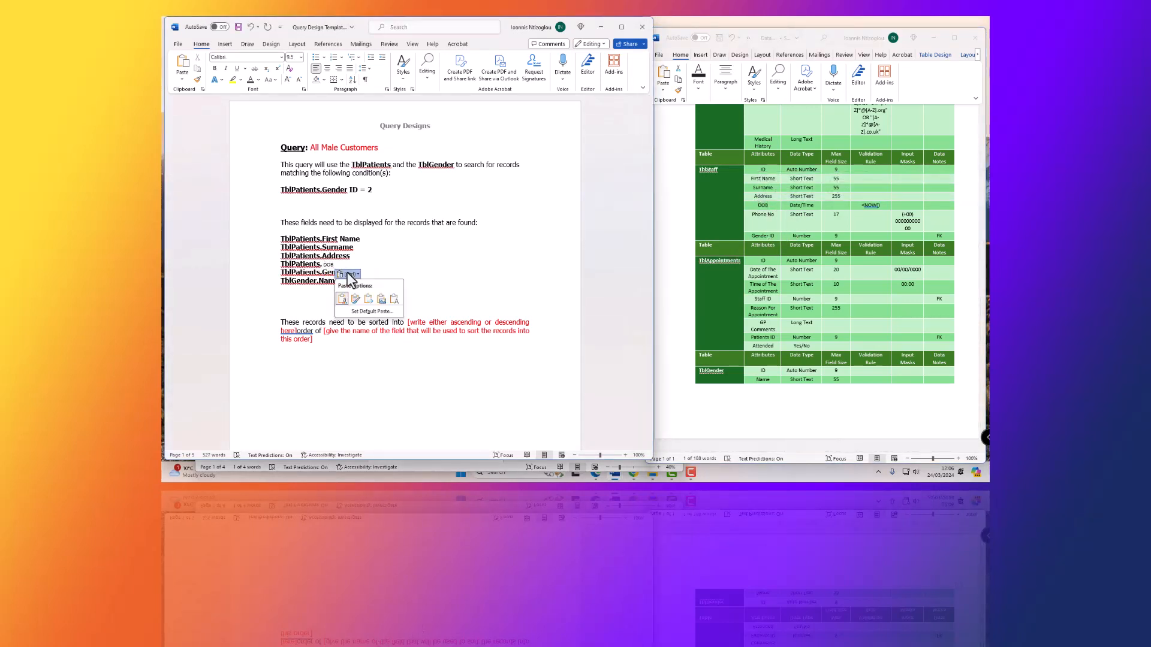
click(393, 299)
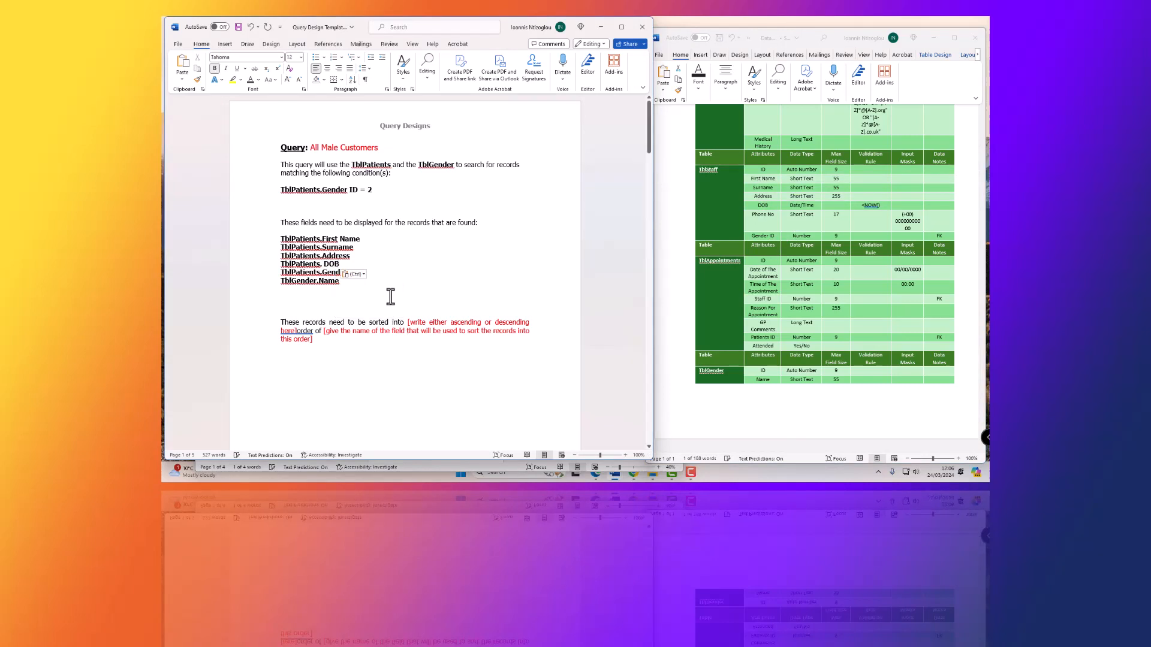
click(324, 264)
key(BackSpace)
Examine the "TblPatients.Gender ID" and "TblGender.Name" lines in the list of fields to be displayed
drag(344, 284, 290, 287)
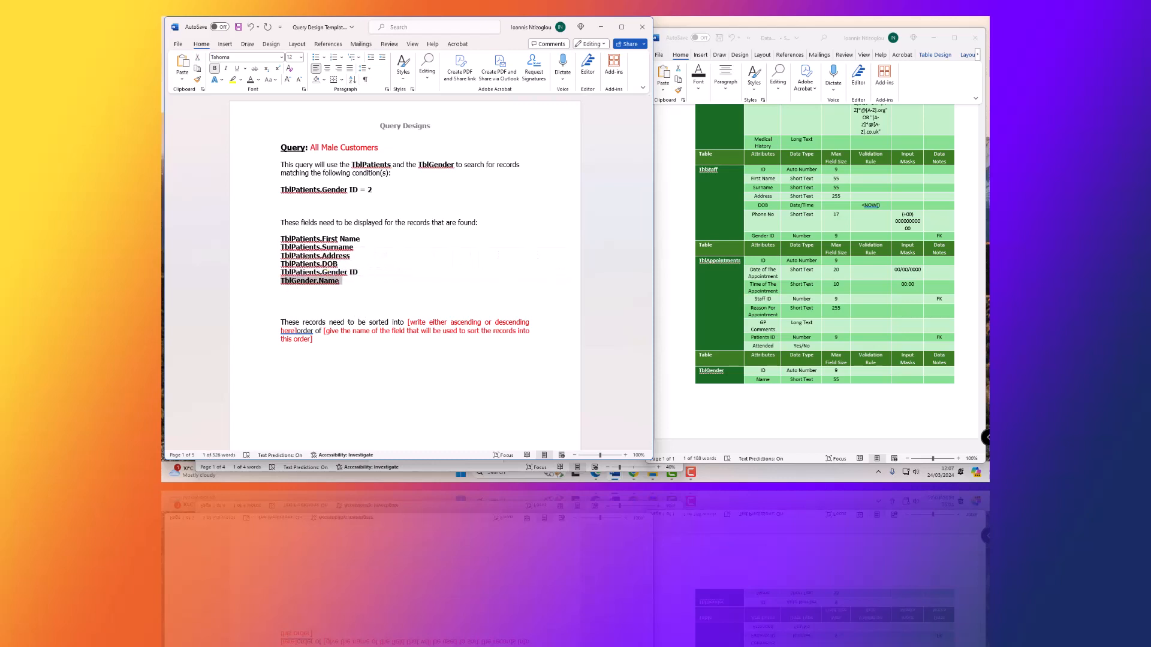
key(F9)
click(322, 281)
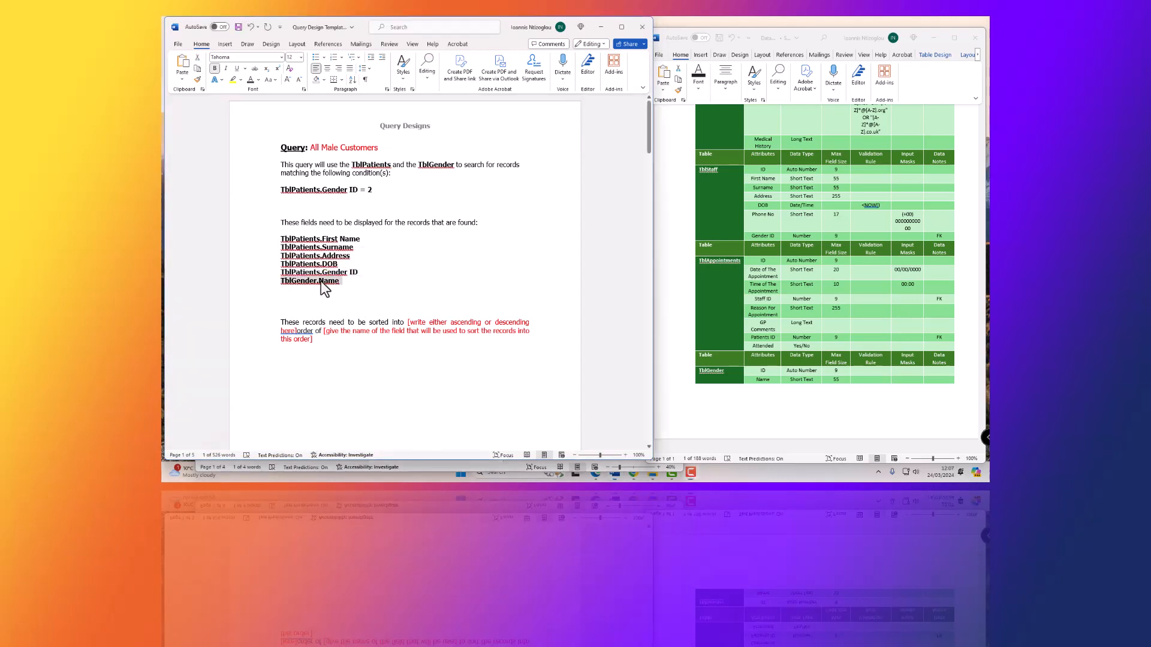
click(341, 282)
drag(343, 281, 245, 272)
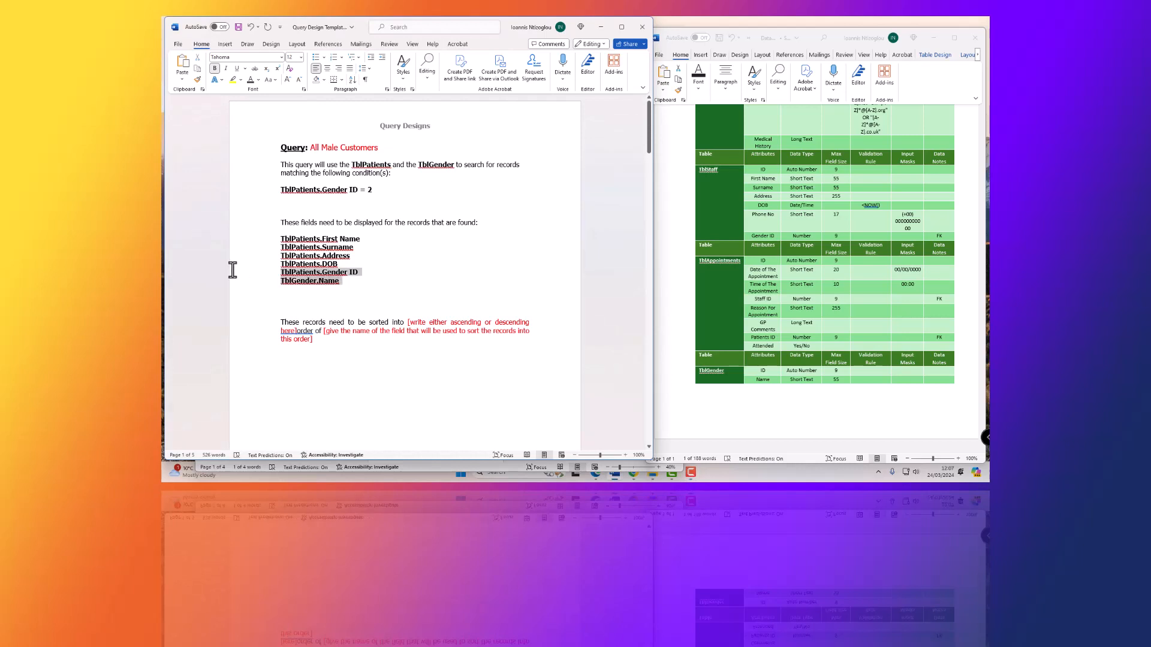
click(344, 286)
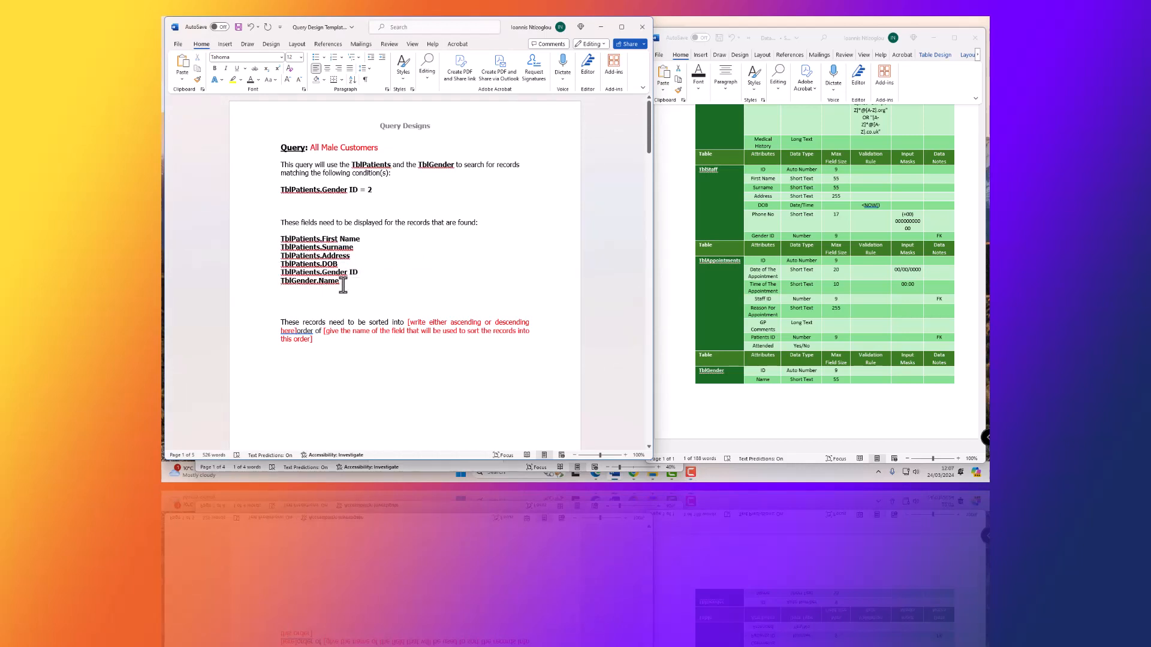
drag(343, 285, 269, 276)
click(365, 280)
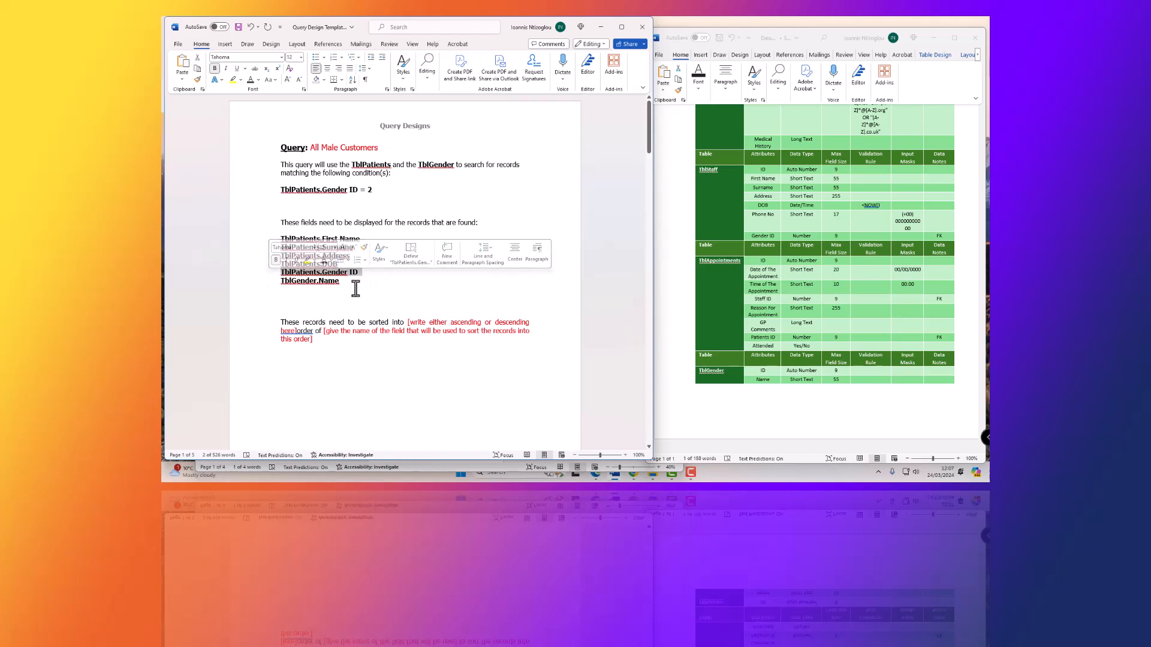
drag(368, 274, 291, 274)
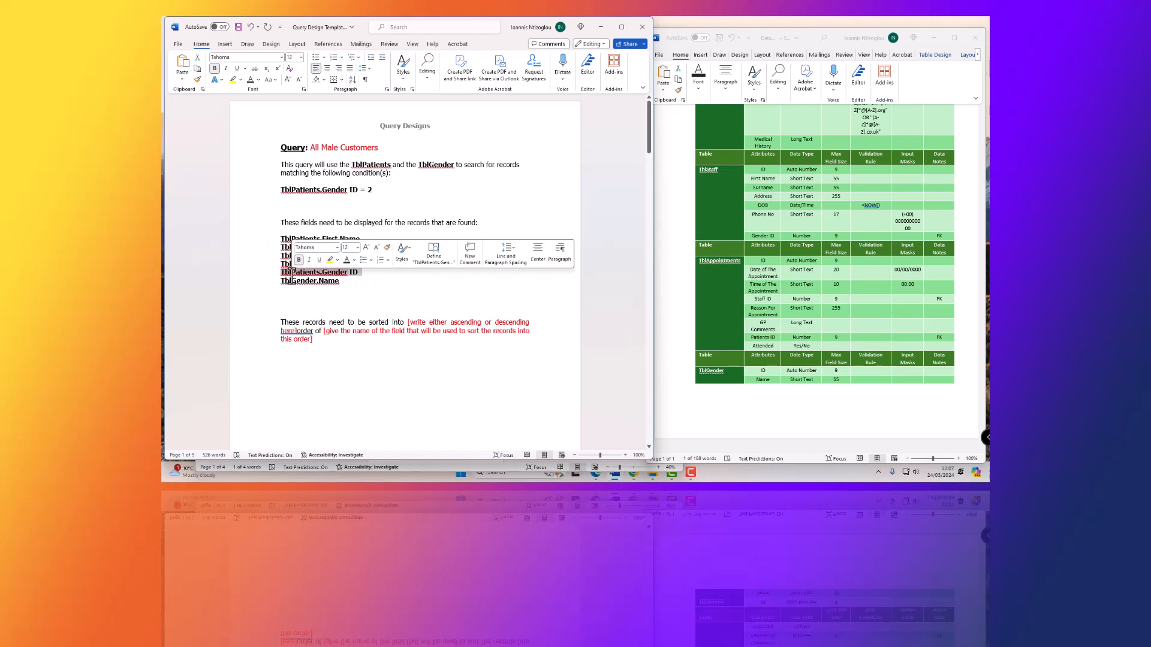
click(369, 275)
drag(368, 275, 305, 277)
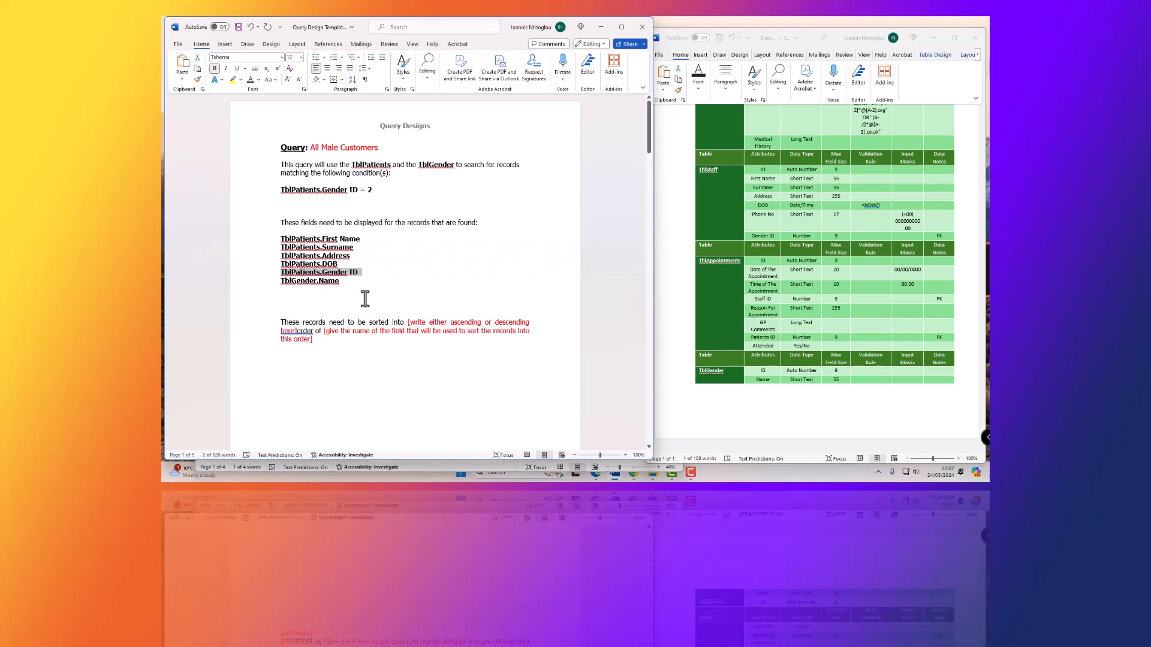
Delete one blank line between the Gender ID condition and the sentence introducing the displayed fields
click(306, 209)
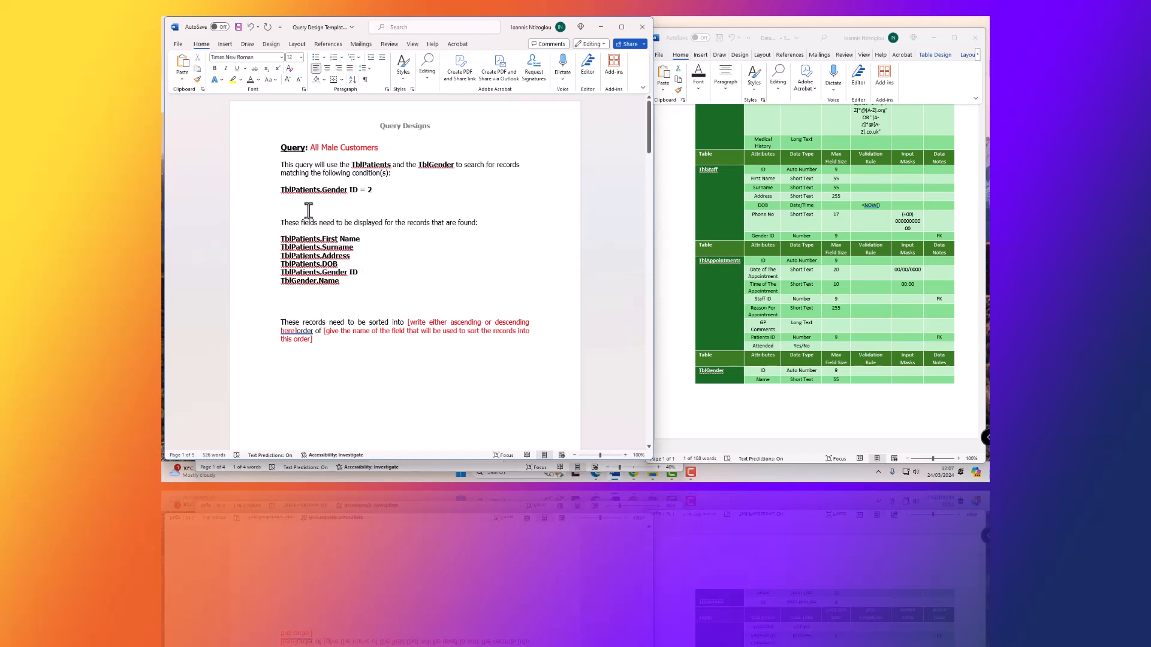
key(BackSpace)
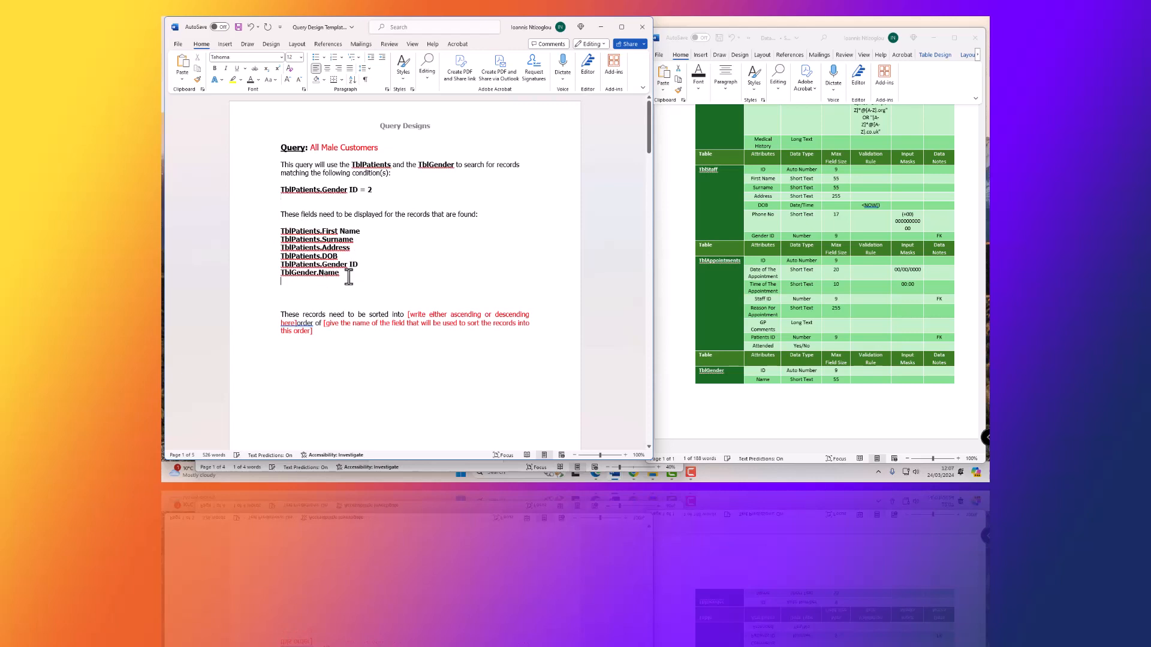
click(347, 275)
Reduce the sort-order placeholder in the last sentence to the word "ascending"
drag(408, 316, 481, 316)
key(BackSpace)
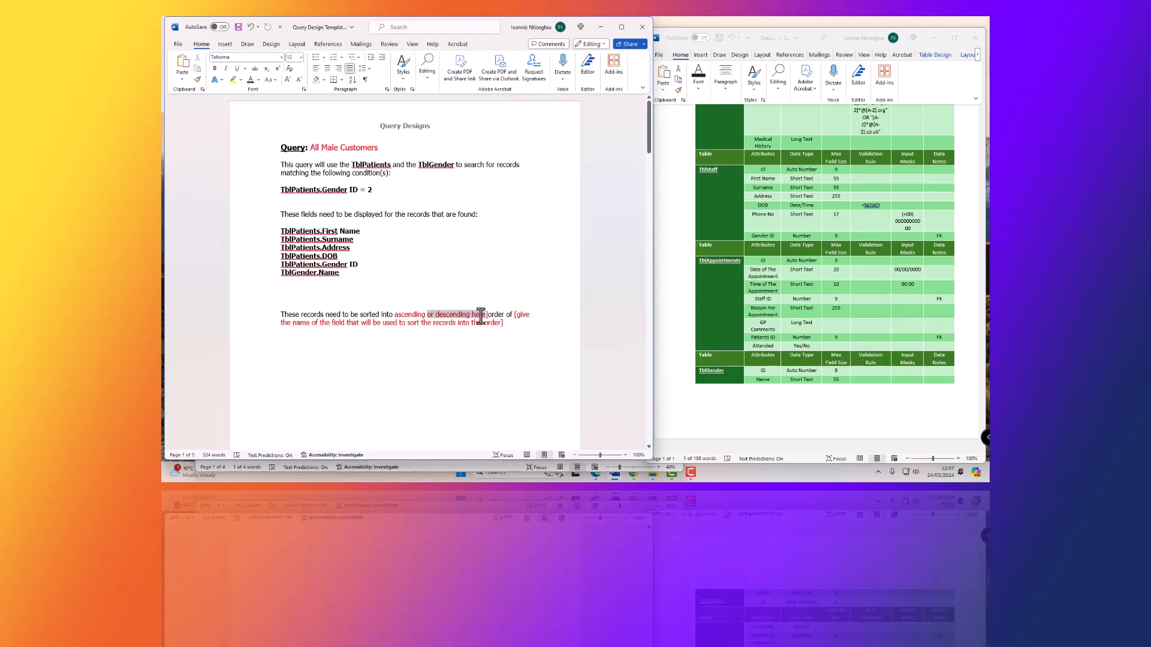
key(BackSpace)
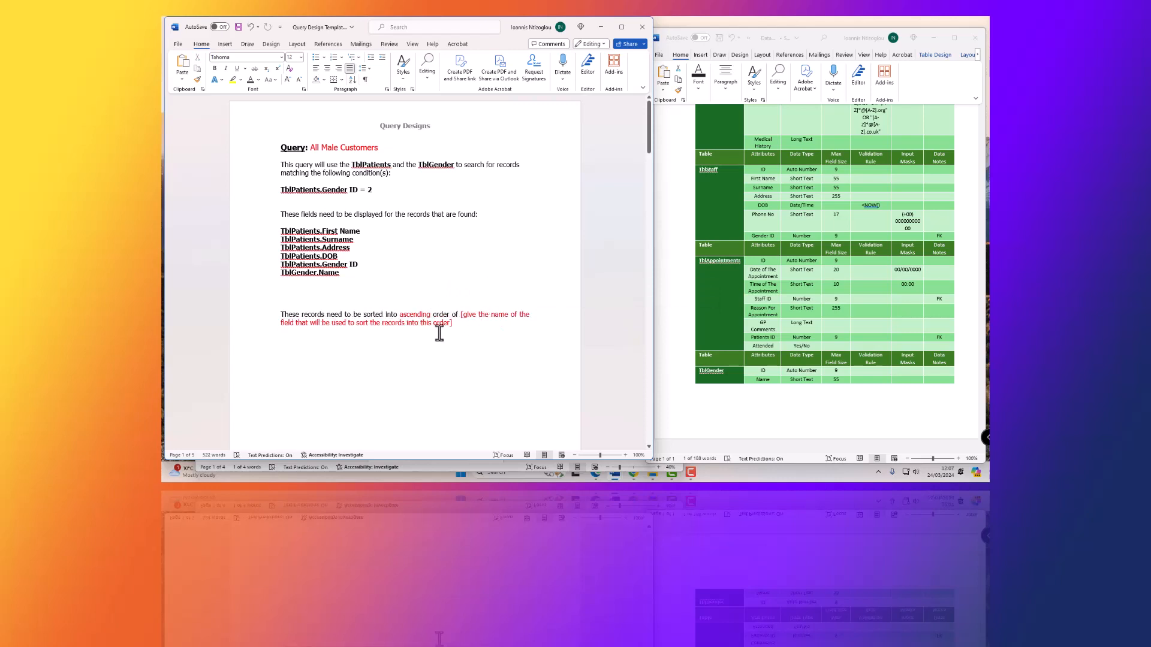
Replace the sort-field placeholder with "TblPatients.First Name", copied from the list of displayed fields
drag(469, 316, 454, 327)
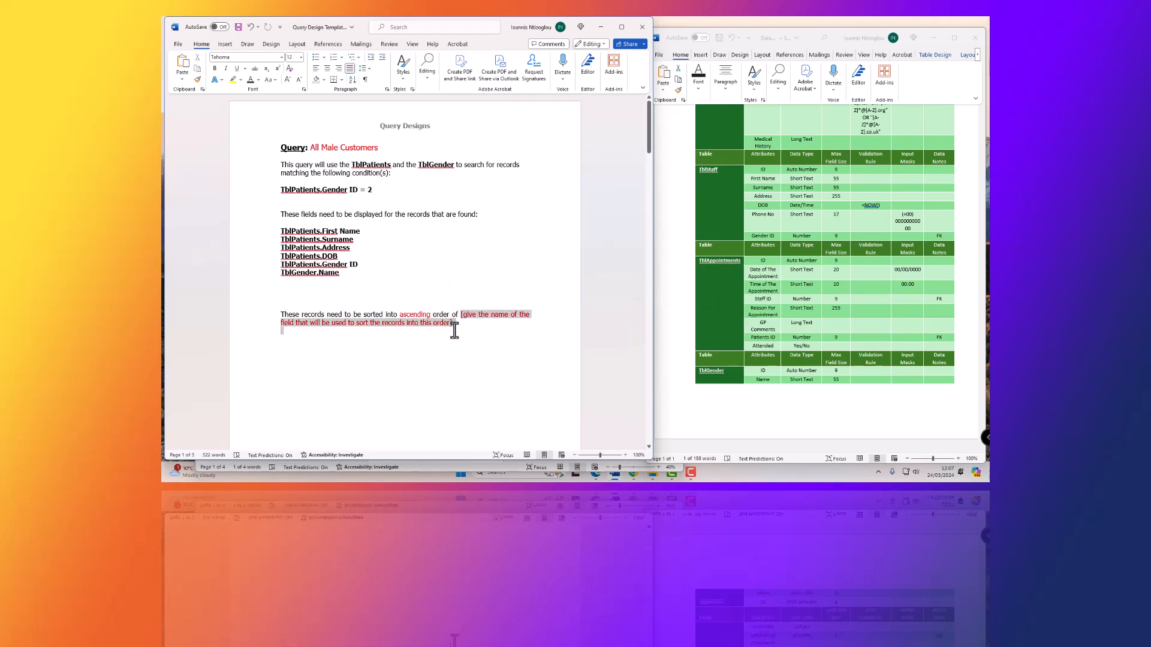
key(BackSpace)
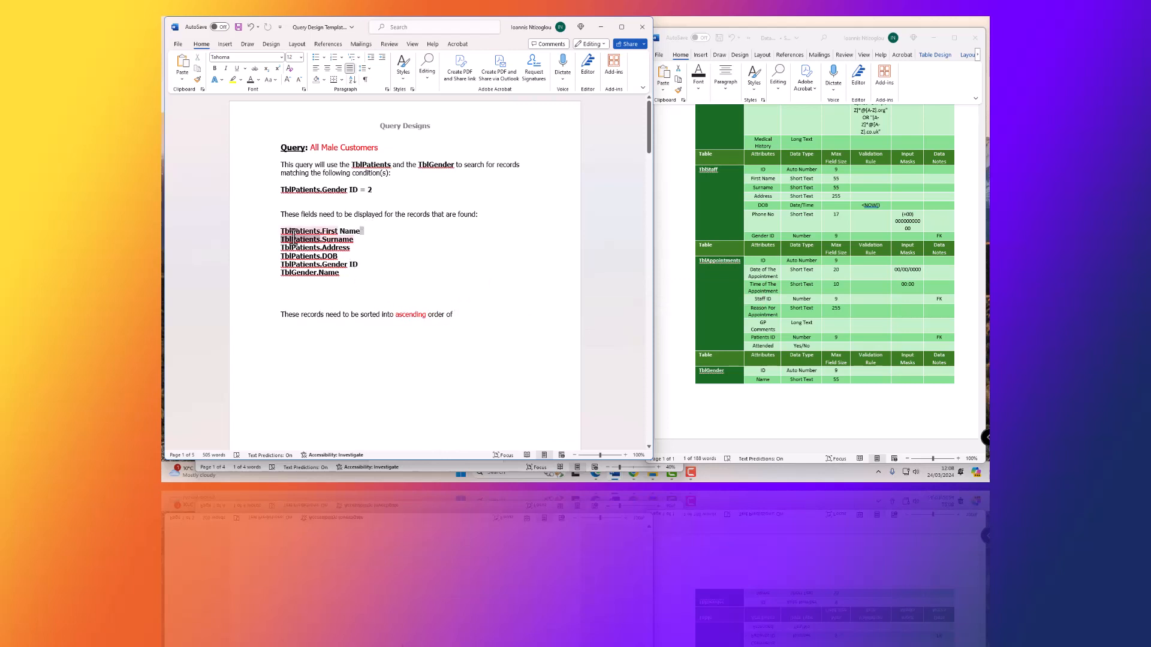
click(262, 231)
key(ctrl+c)
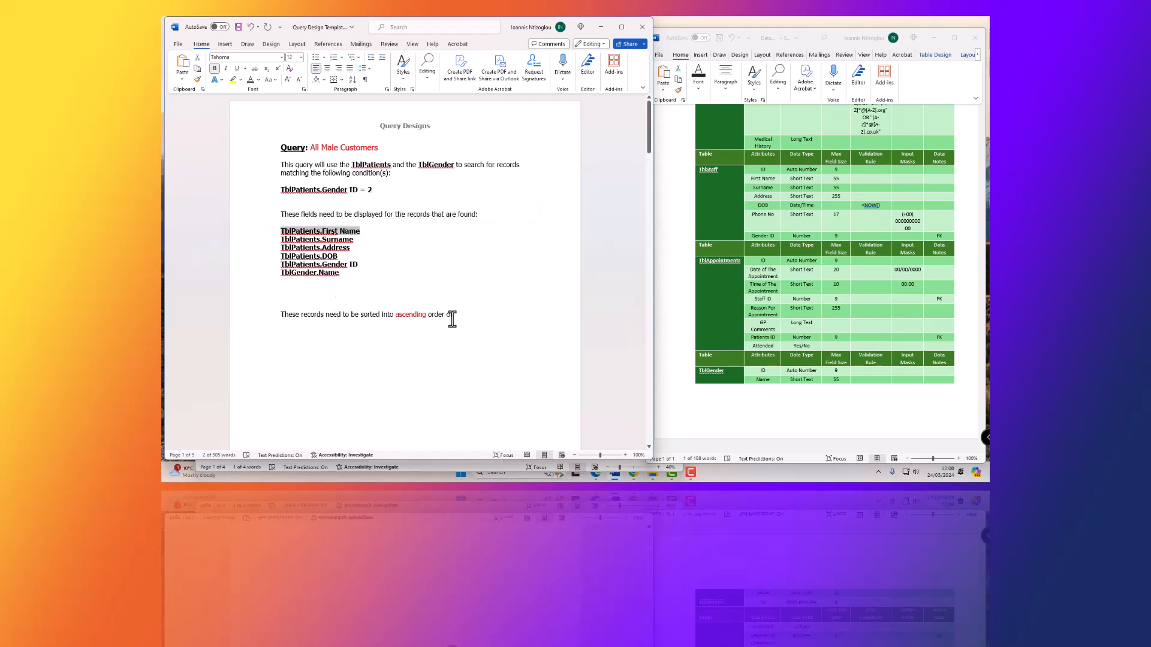
click(465, 316)
key(ctrl+v)
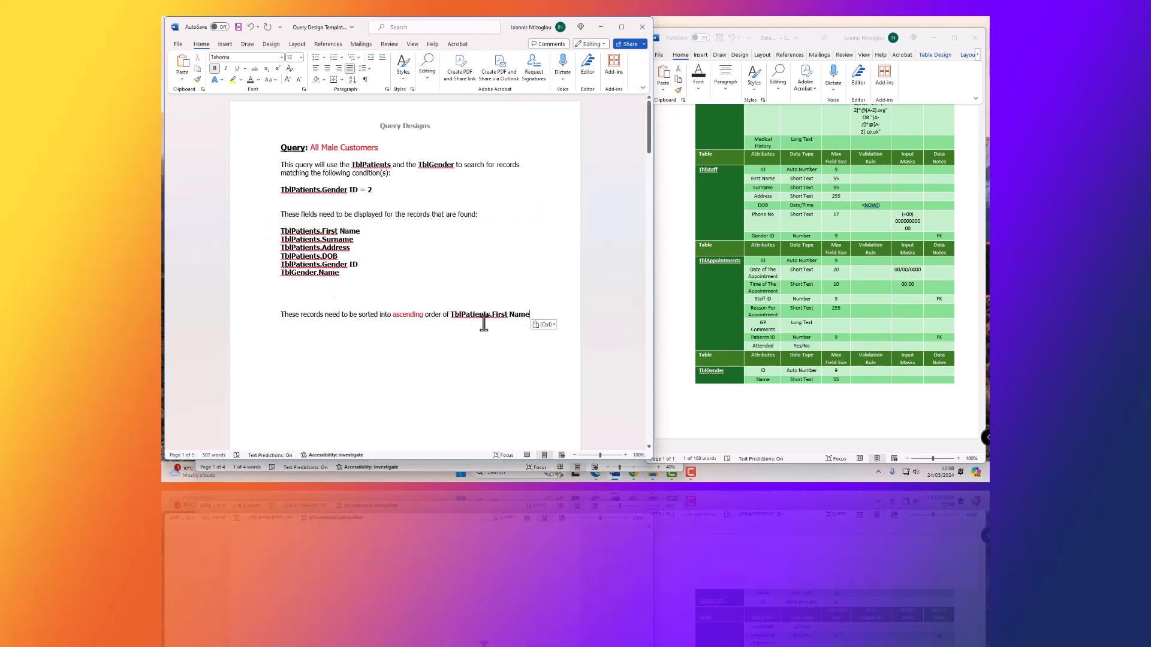
key(Return)
Copy the bold black formatting of "TblPatients.First Name" onto the word "ascending" with Format Painter
double_click(406, 314)
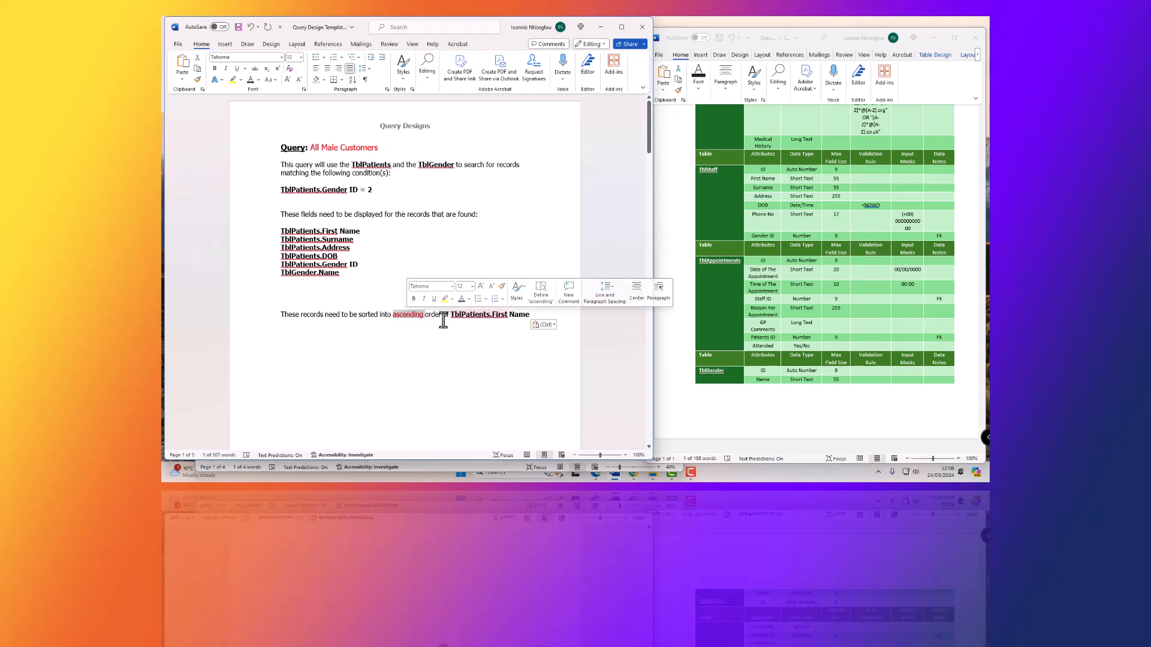
right_click(468, 314)
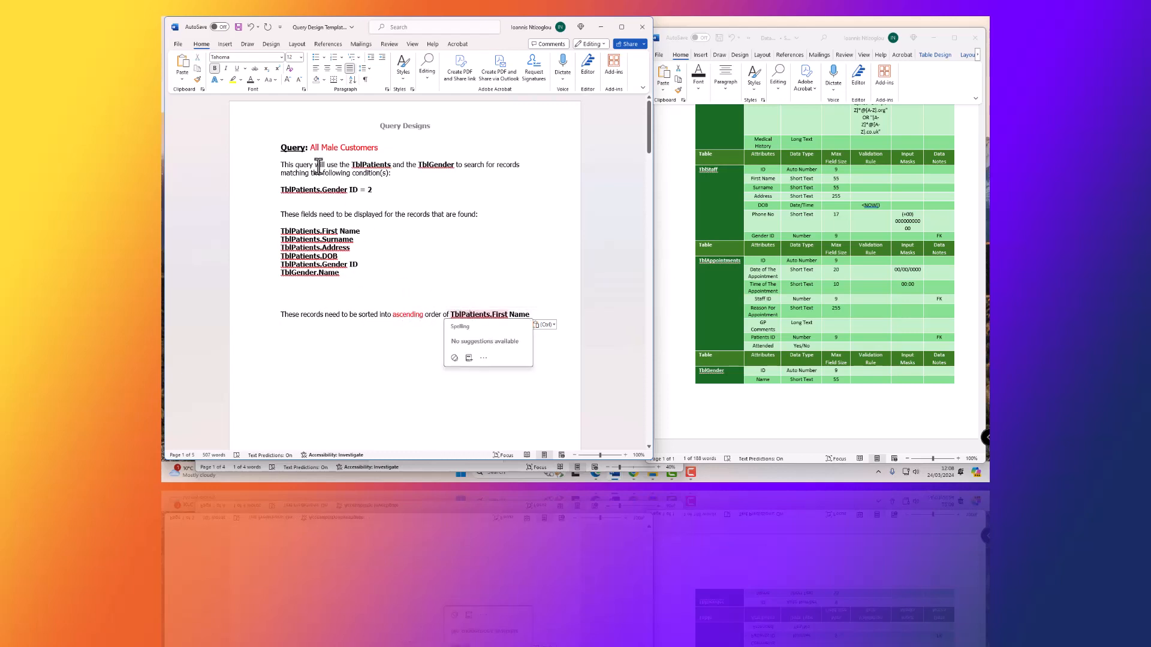
click(197, 79)
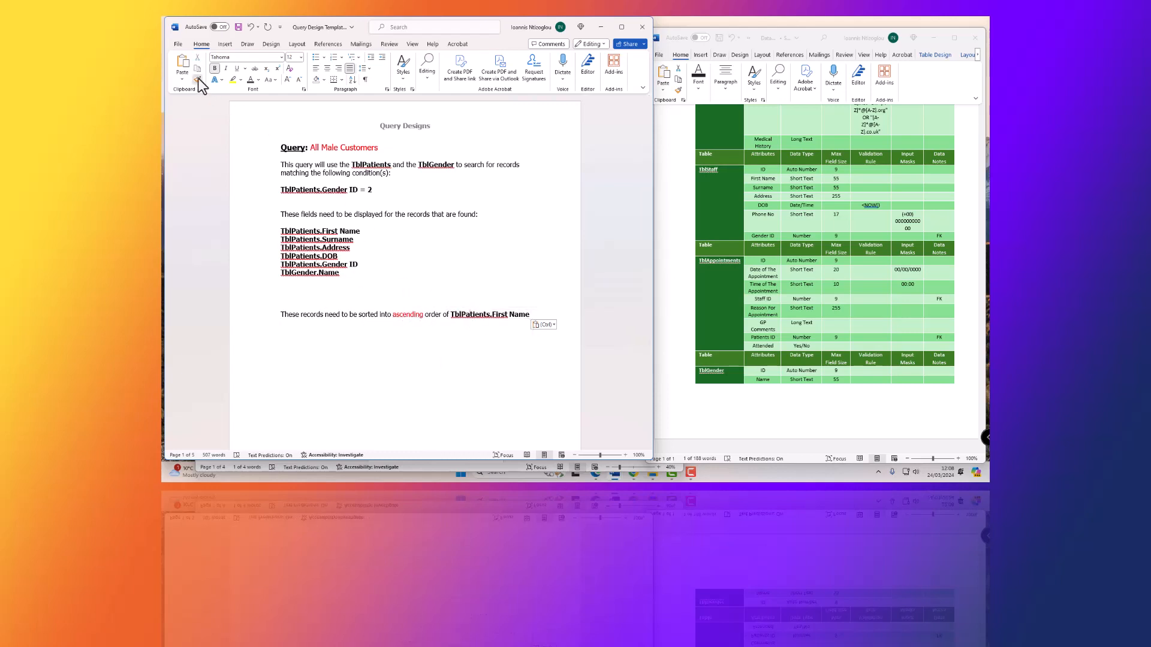
double_click(407, 316)
click(406, 336)
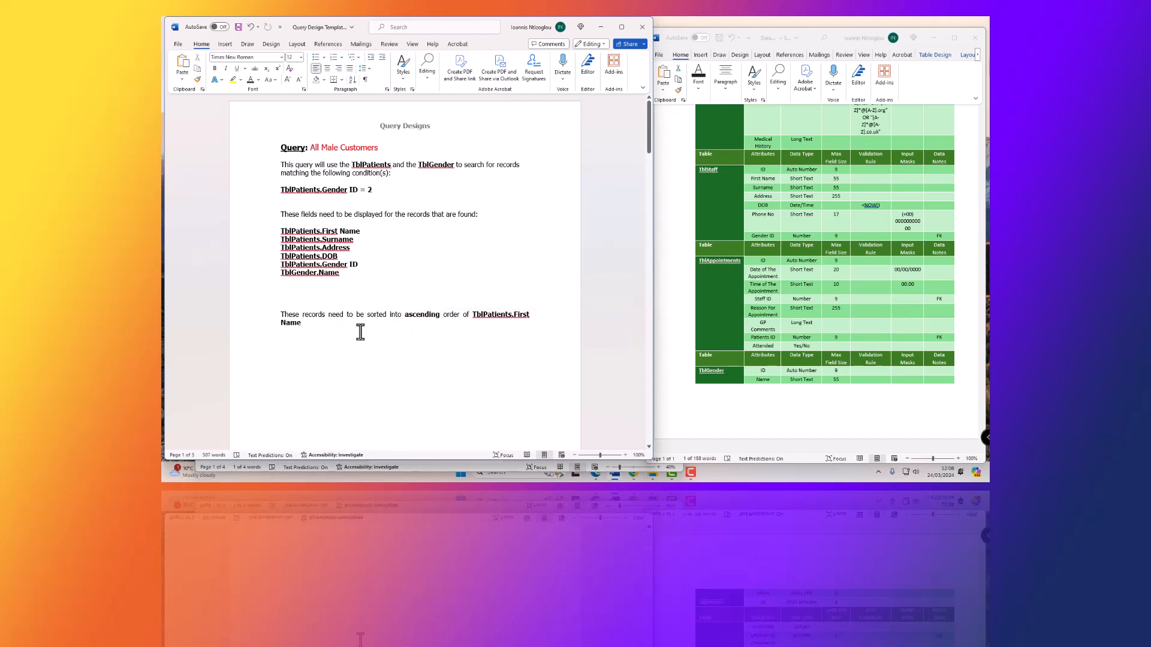
click(406, 315)
Change the font colour of the query title "All Male Customers" to black
drag(378, 148, 308, 147)
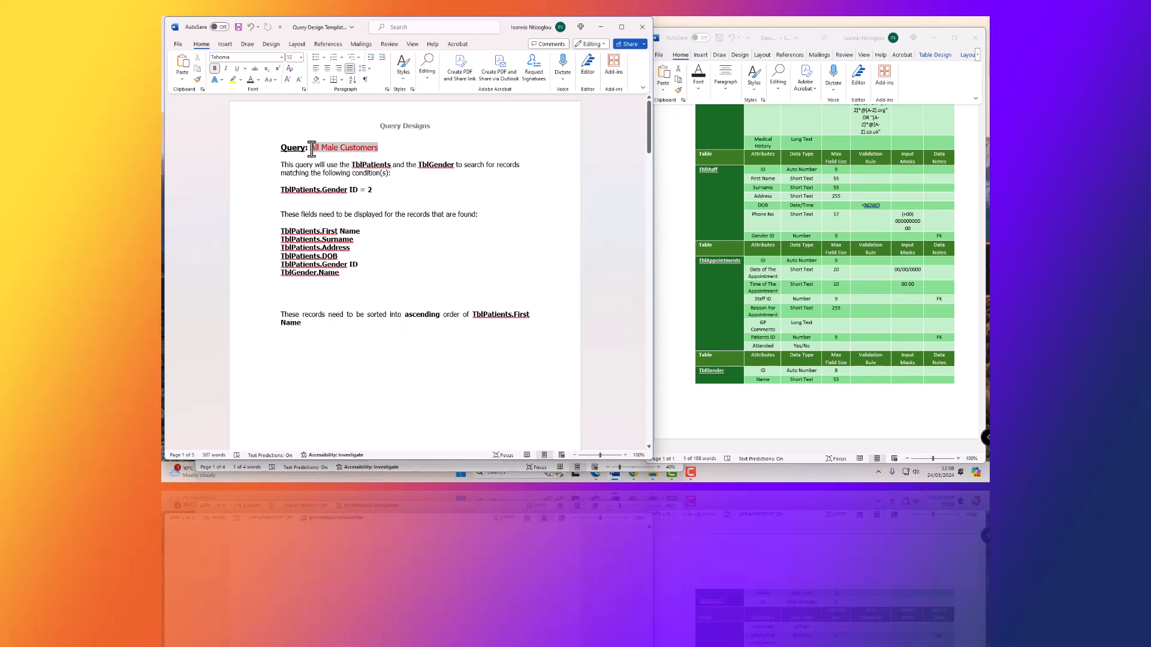
click(383, 198)
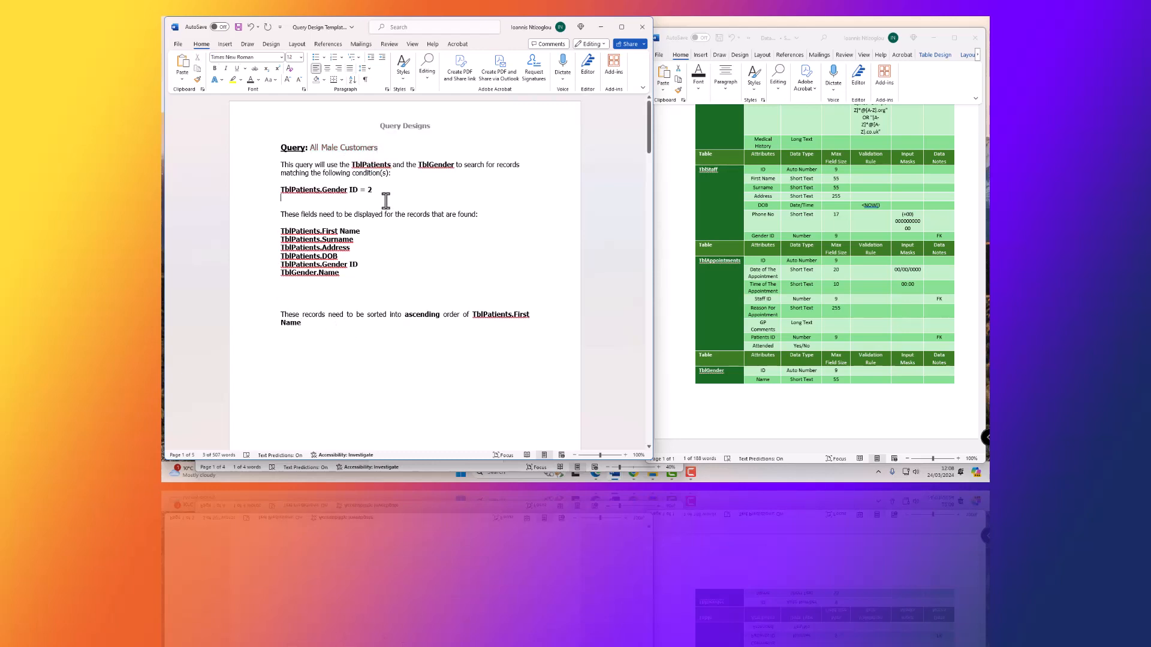
drag(384, 148, 311, 150)
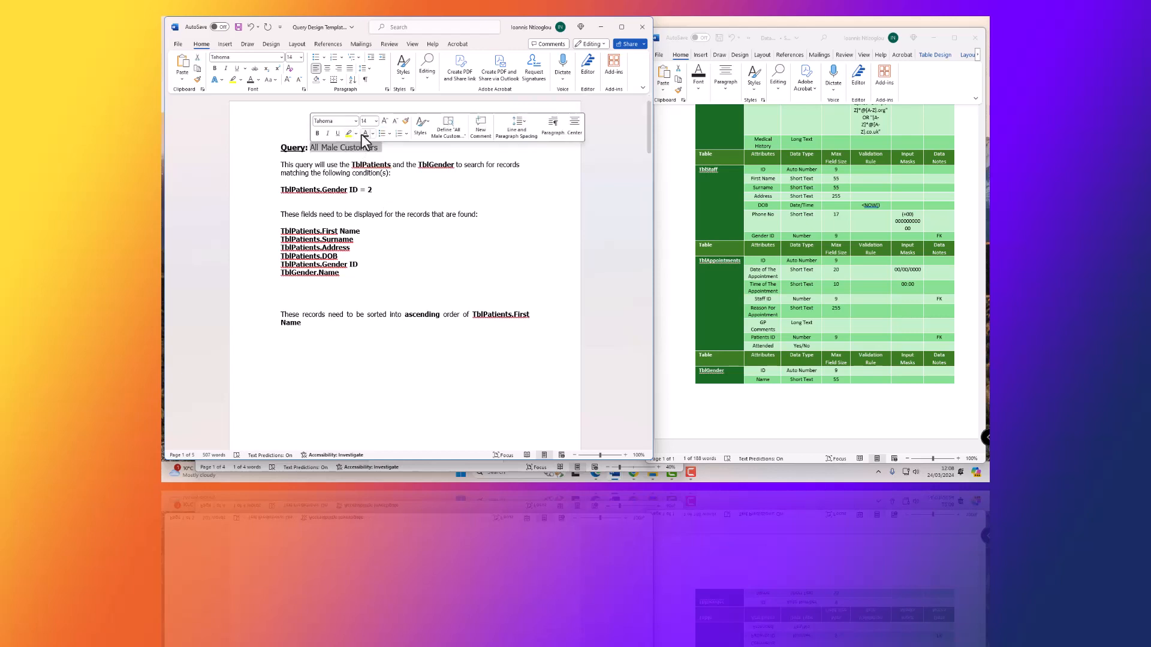
click(373, 135)
click(377, 166)
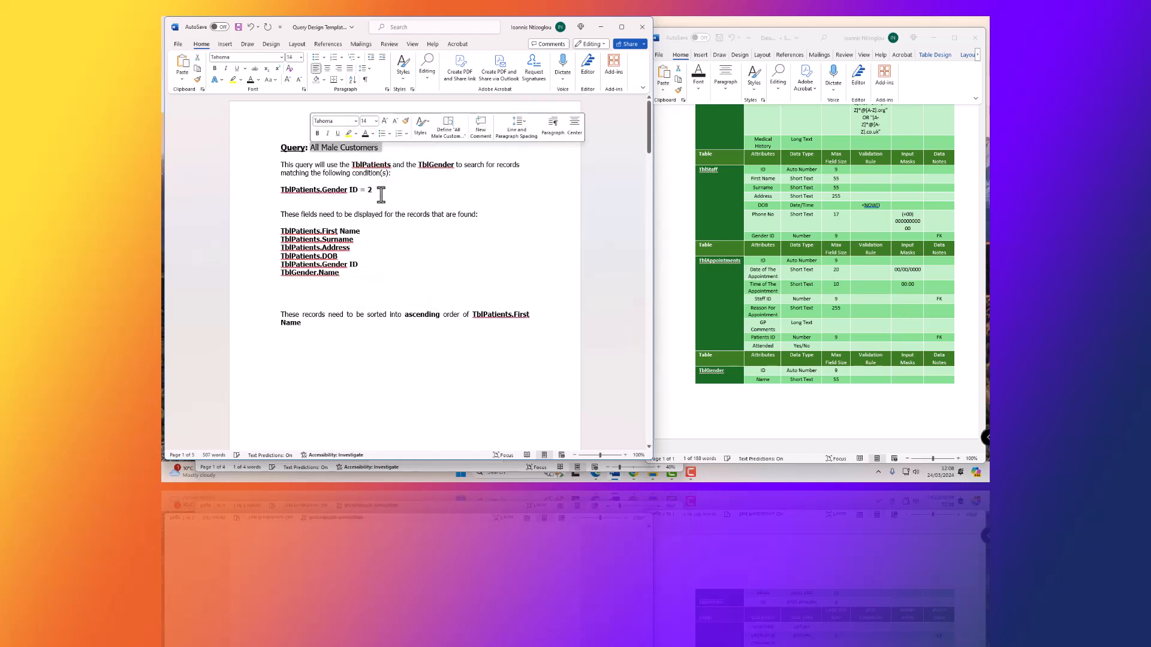
Delete the surplus blank lines above the displayed-fields sentence and above the sorting sentence
click(405, 242)
click(317, 280)
key(Delete)
key(Delete)
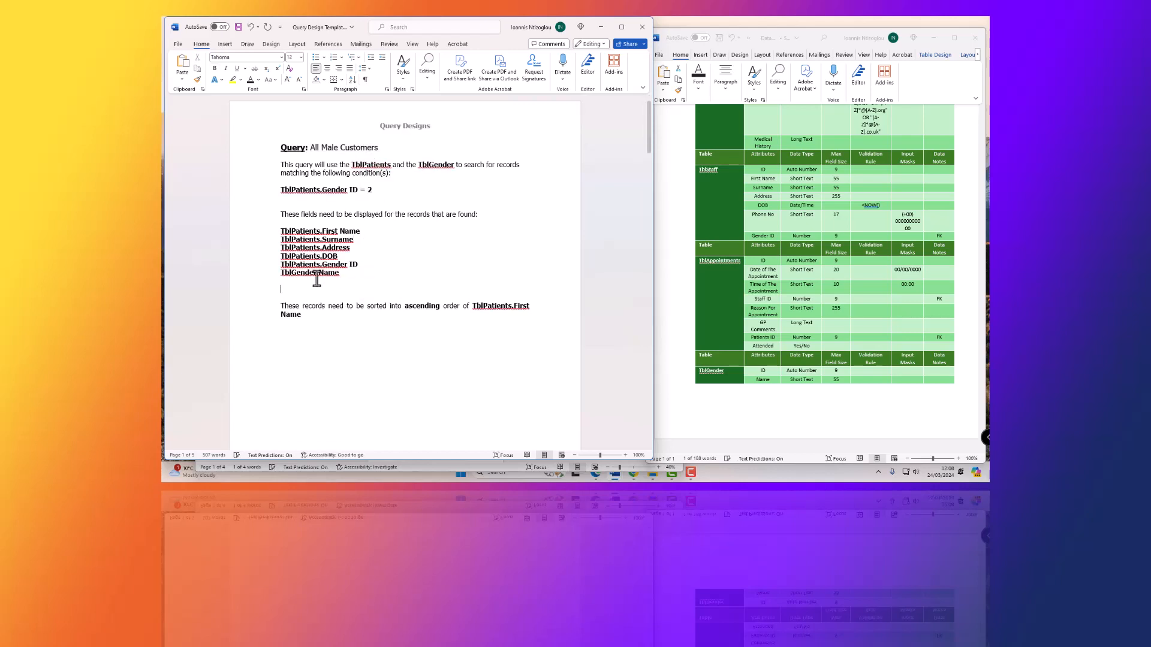
click(309, 202)
key(Delete)
click(313, 277)
key(Delete)
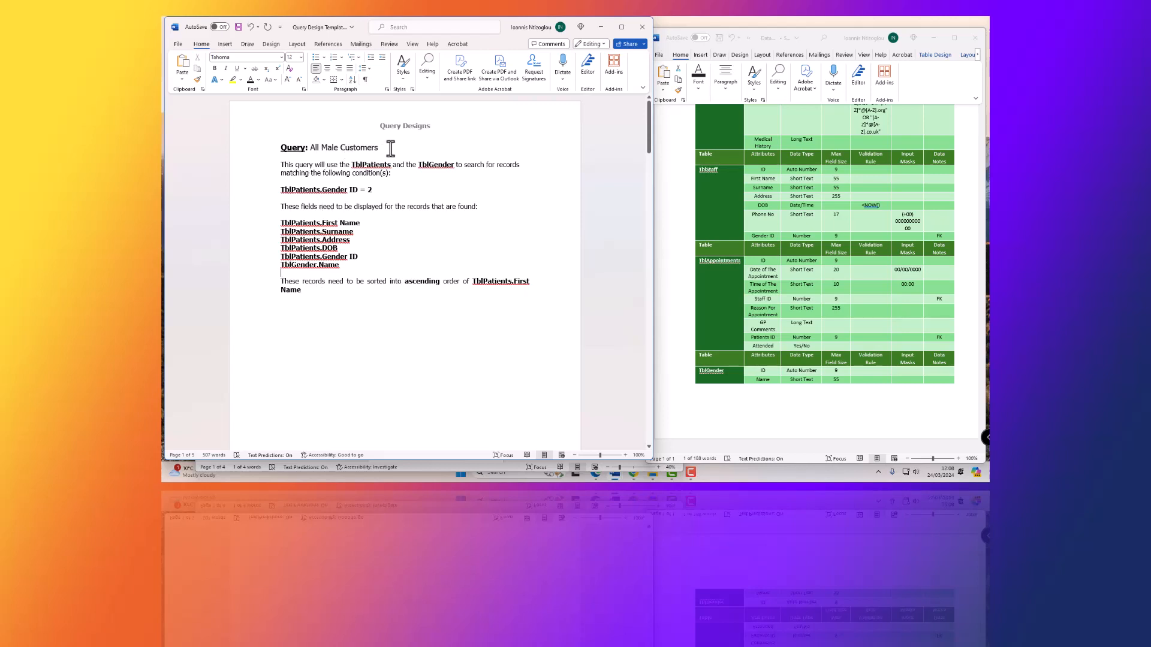
Insert the non-bold prefix "QRY" and a space before the query title "All Male Customers"
click(311, 148)
text(QRY)
key(ctrl+shift+Left)
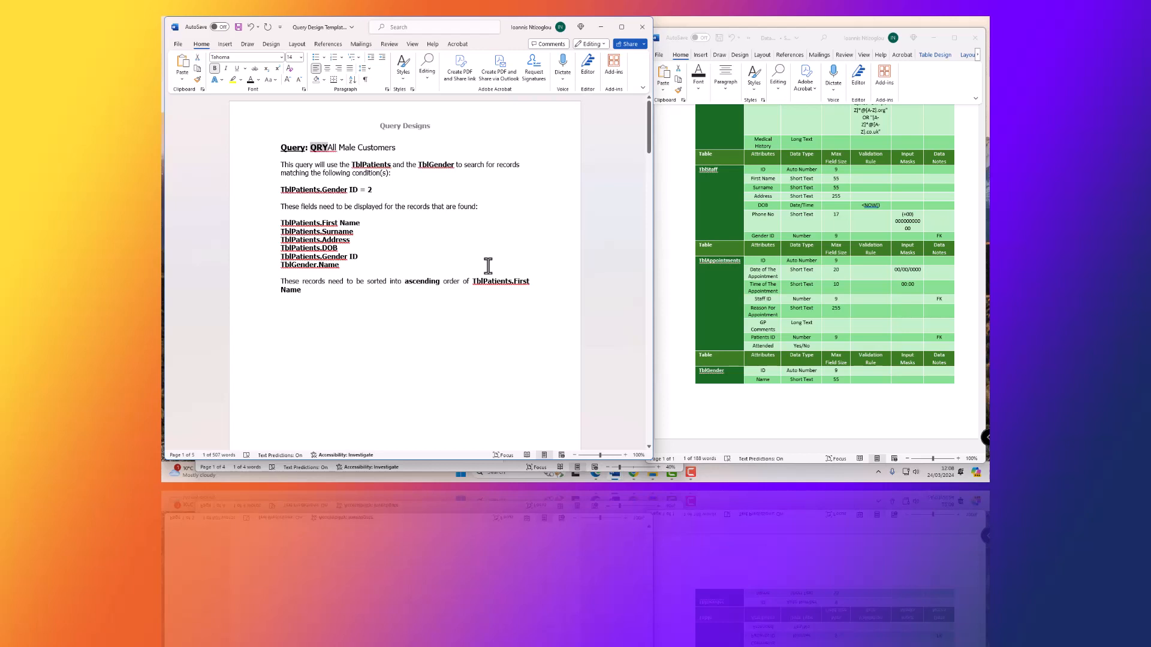
key(ctrl+b)
key(BackSpace)
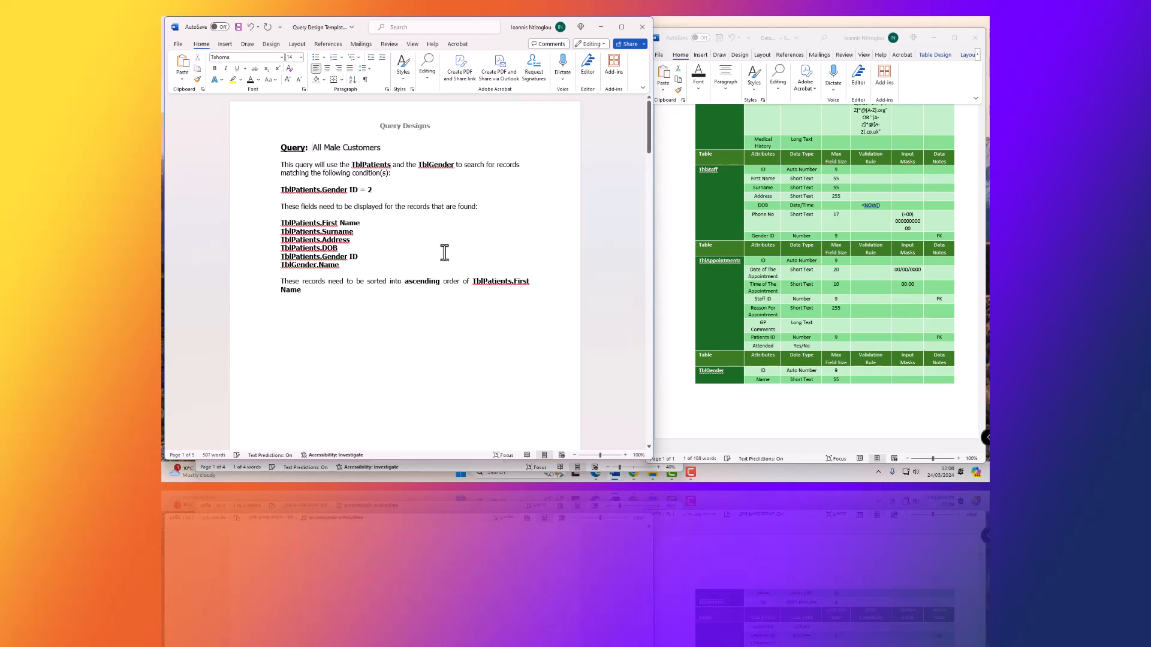
key(ctrl+z)
key(Right)
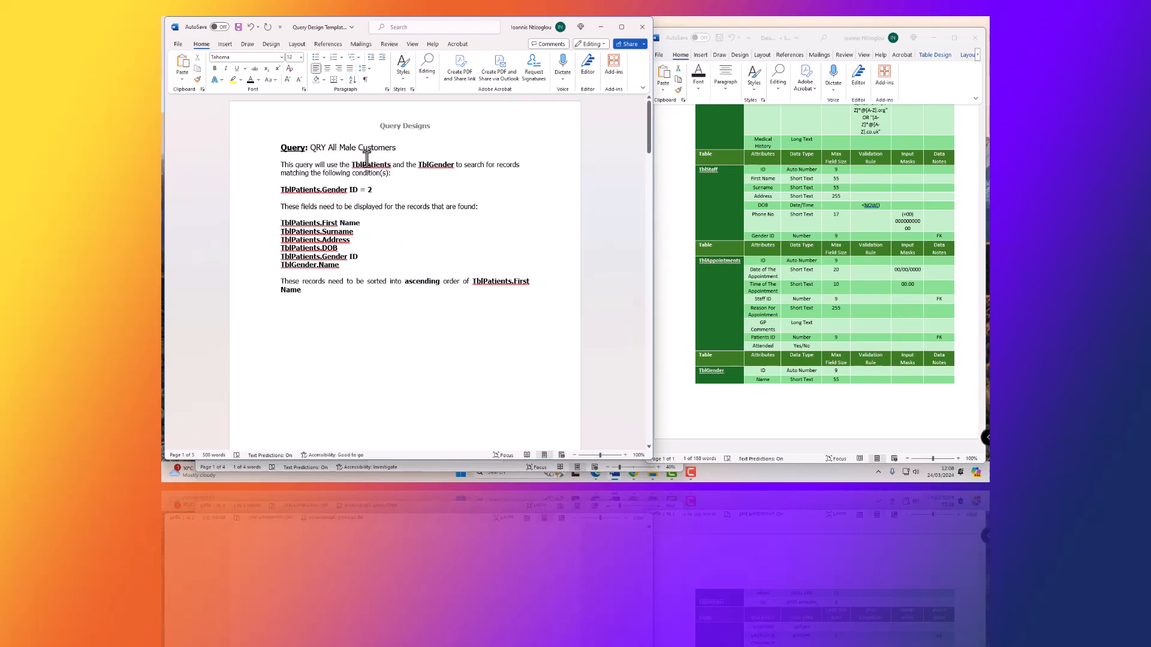
click(415, 158)
drag(312, 150, 381, 148)
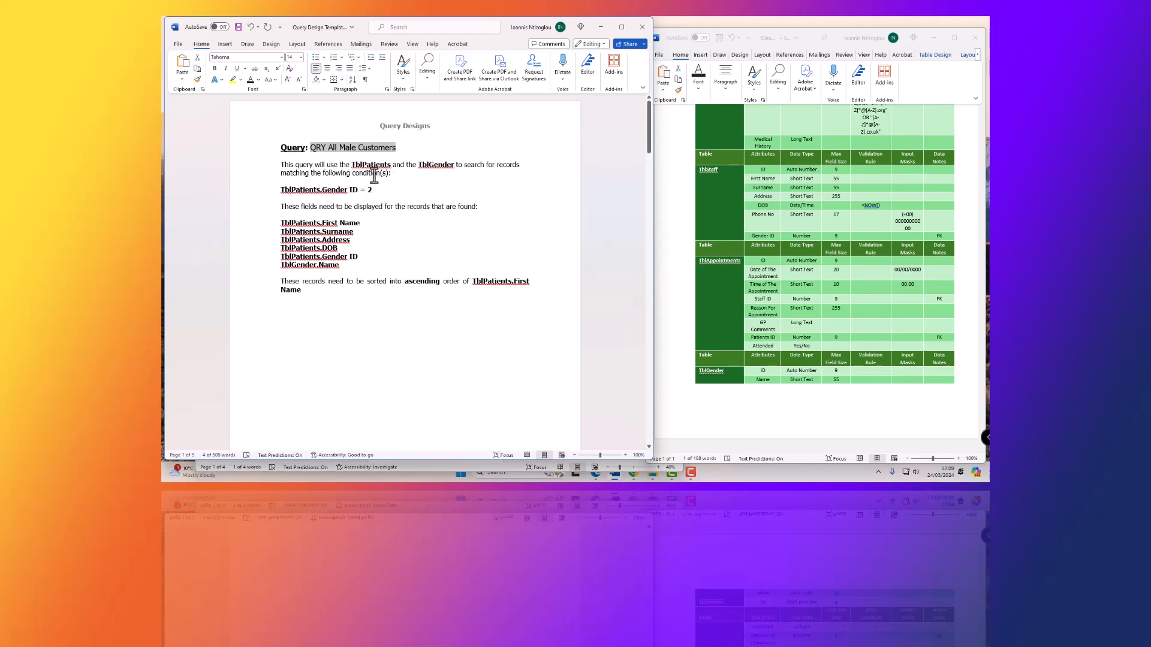
Remove the "(s)" from "condition(s)" in the query's opening sentence
click(385, 173)
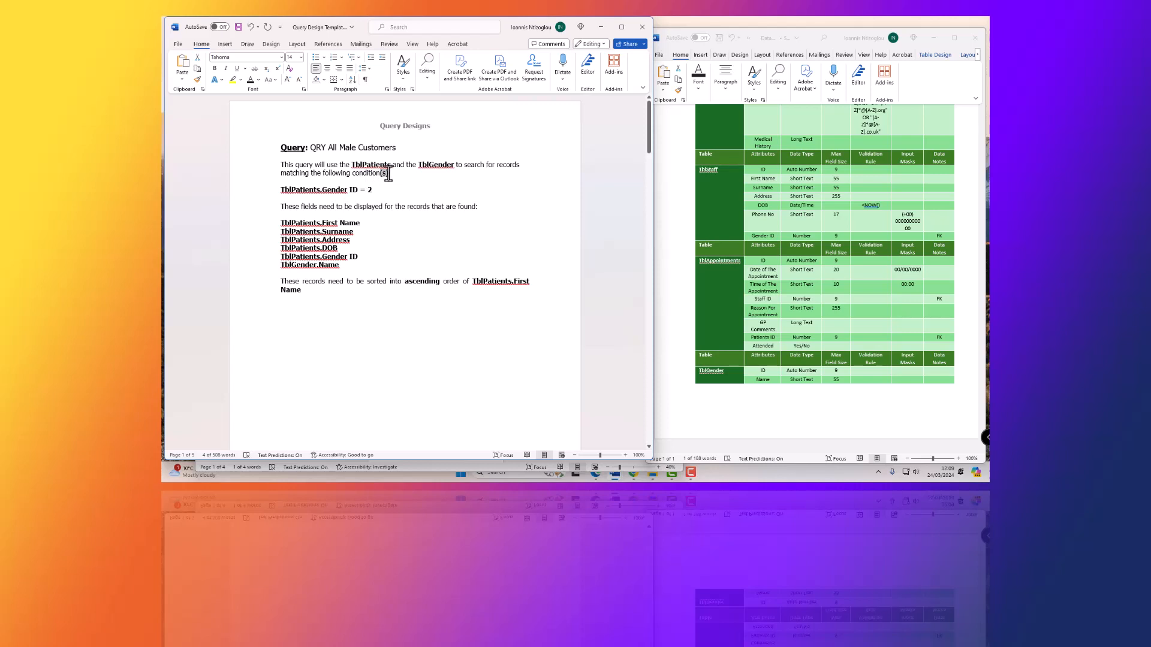
drag(388, 174, 387, 172)
key(BackSpace)
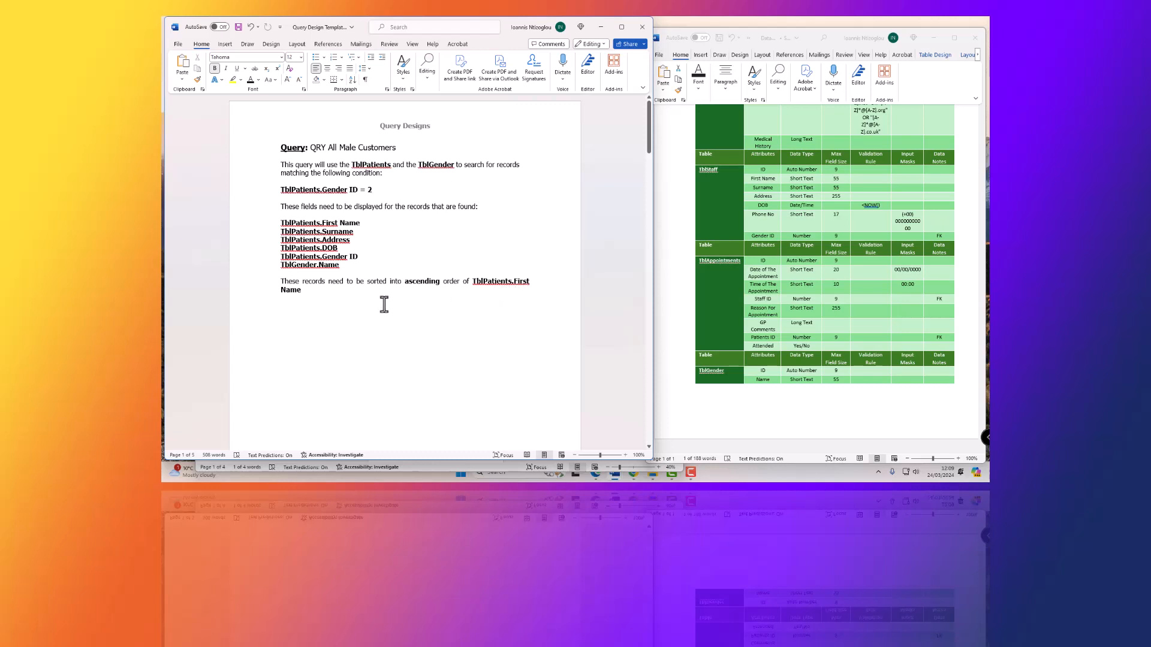
Copy the whole body text of the male customers query over the template text of the "All Female Customers" query
click(358, 303)
drag(319, 292, 266, 164)
key(ctrl+c)
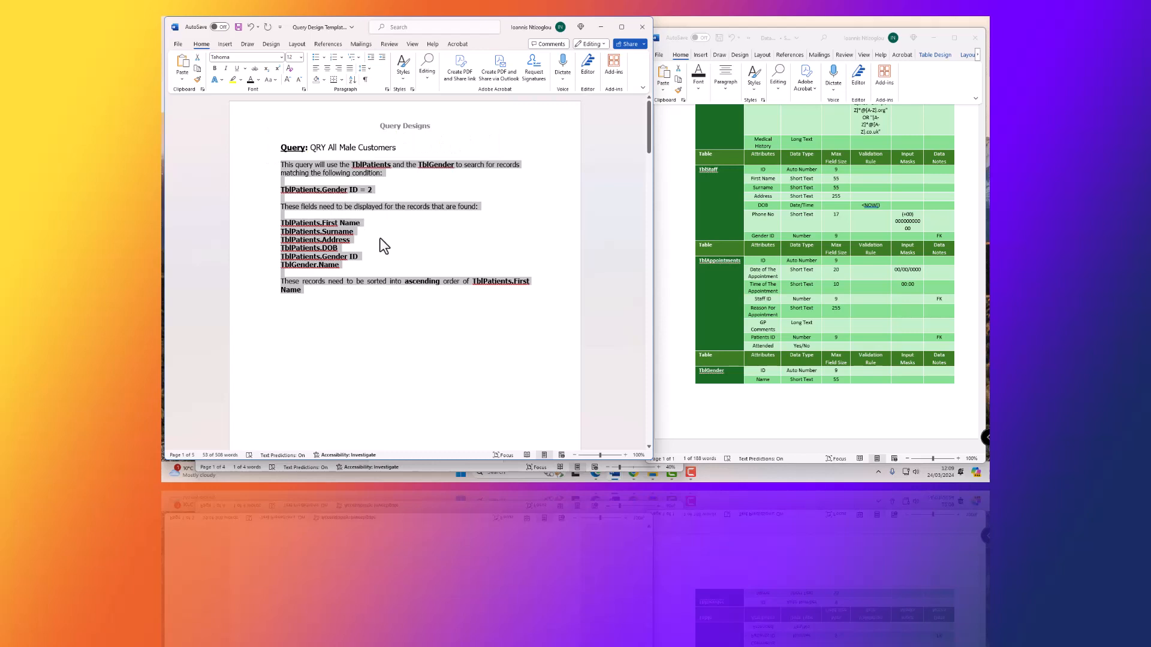
scroll(382, 244, down, 15)
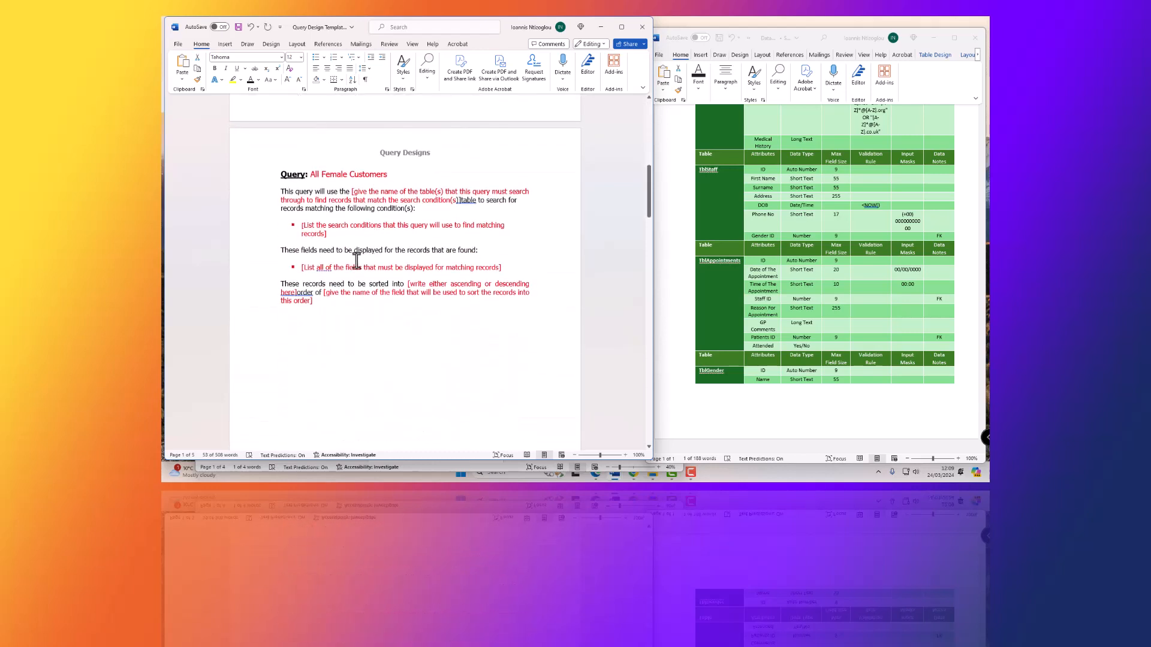
drag(324, 302, 260, 188)
key(ctrl+v)
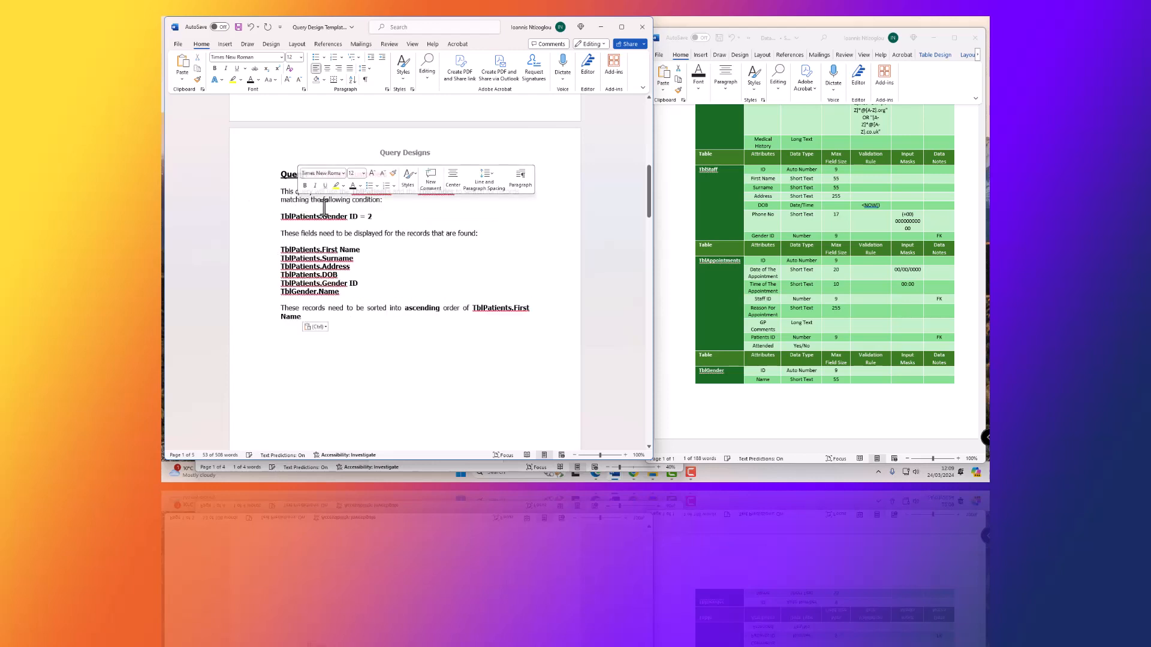
Set the query title "All Female Customers" to black text and prefix it with "QRY" and a space
drag(388, 174, 310, 175)
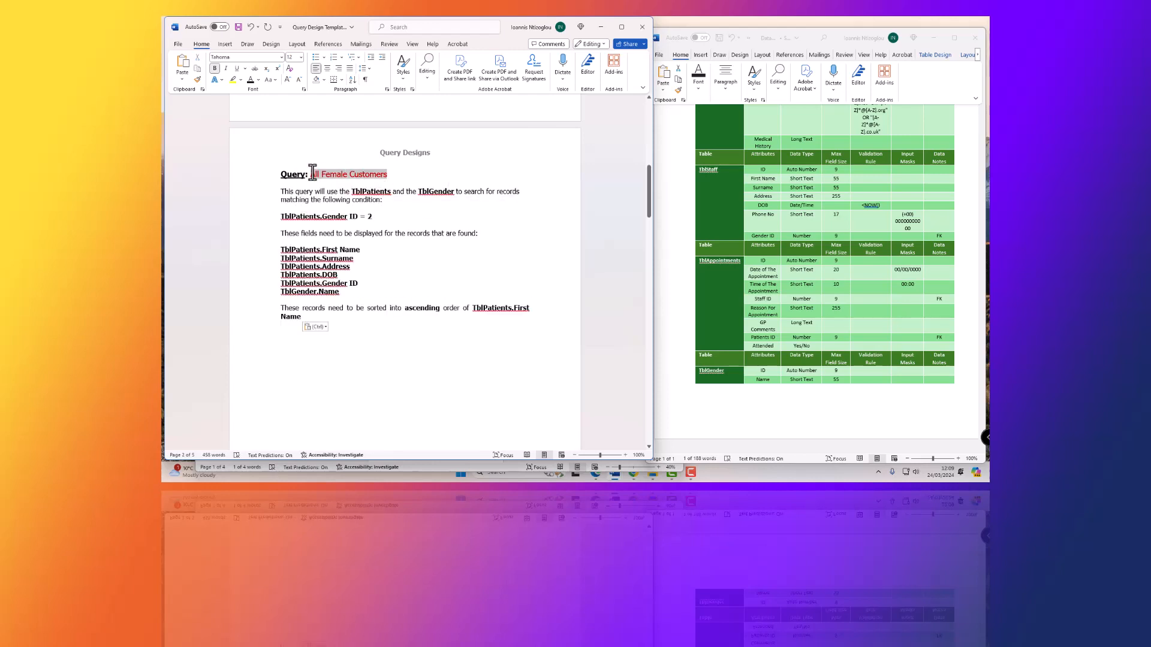
click(367, 156)
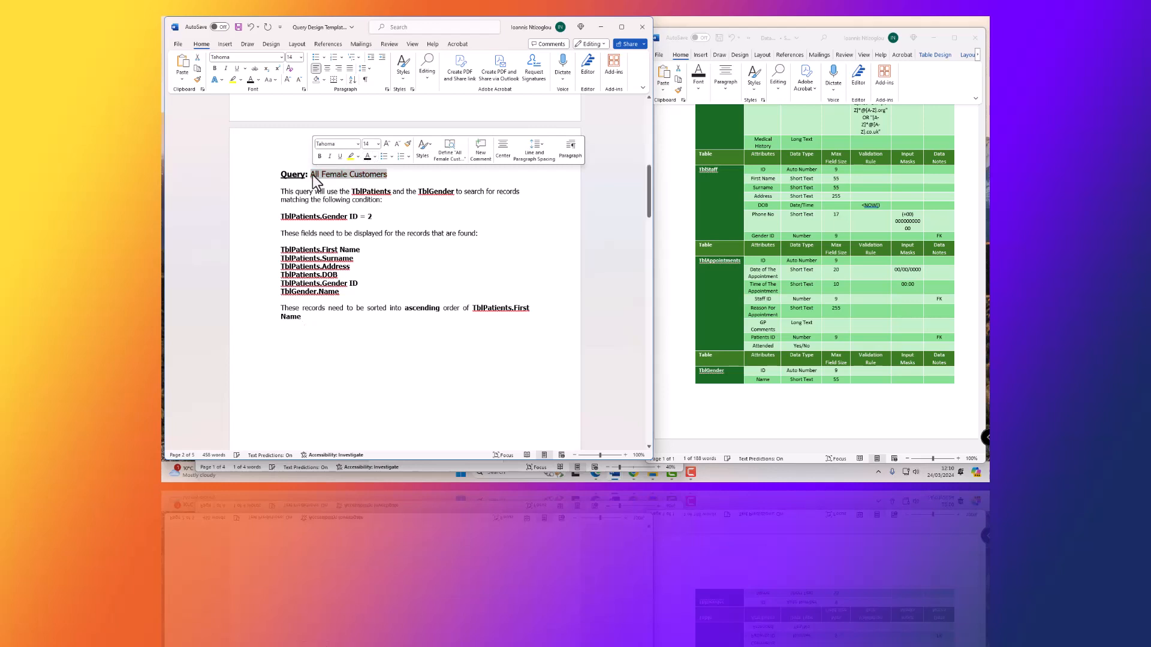
click(311, 178)
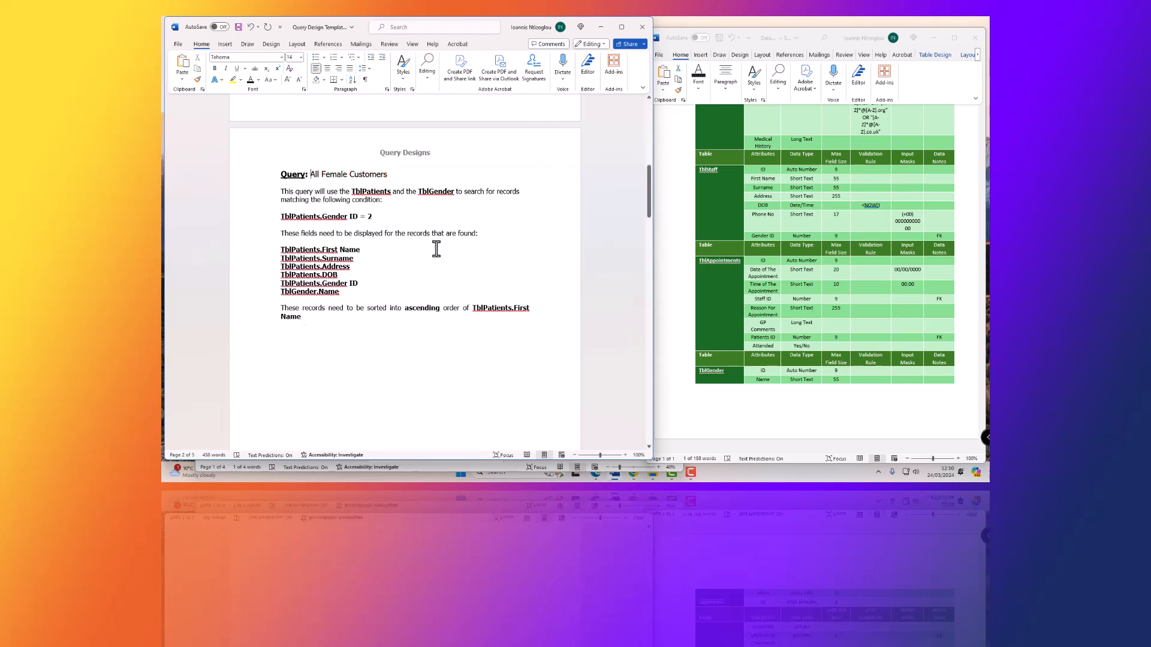
text(QRY)
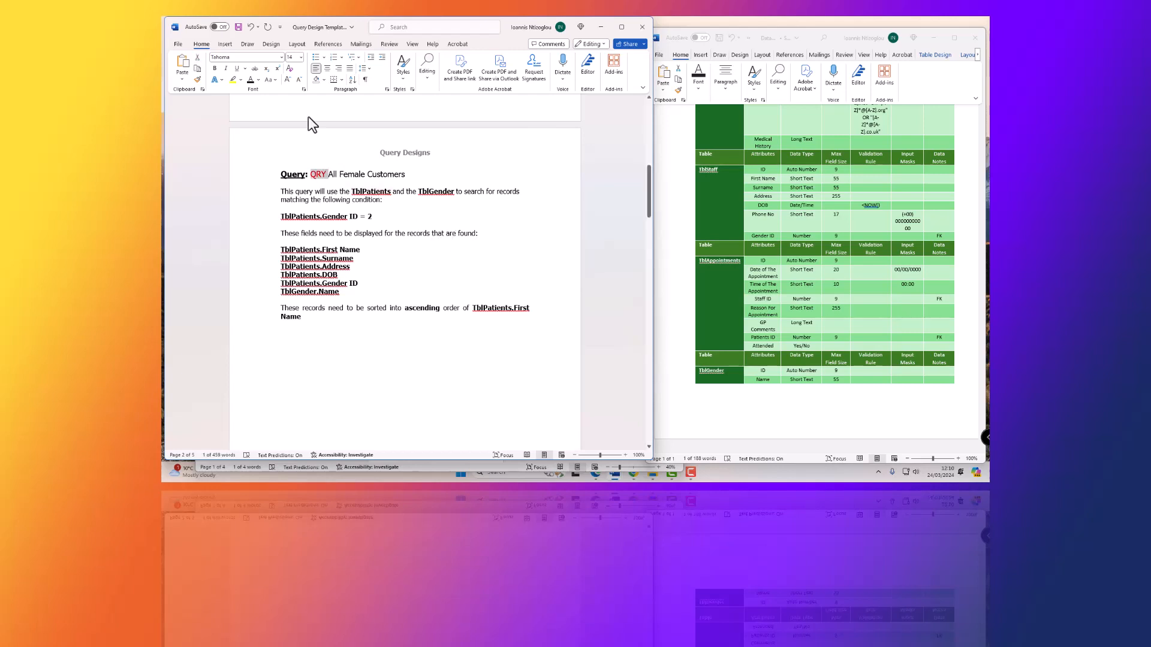
click(330, 224)
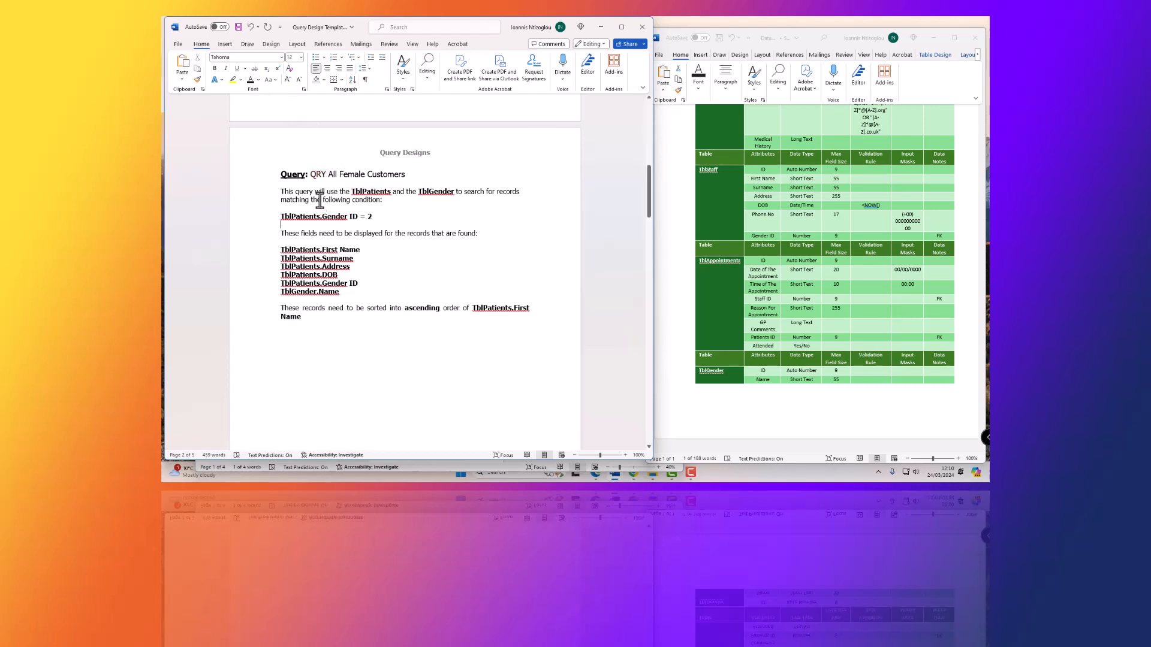
Change the Gender ID value to 1 in the female customers query condition
double_click(368, 216)
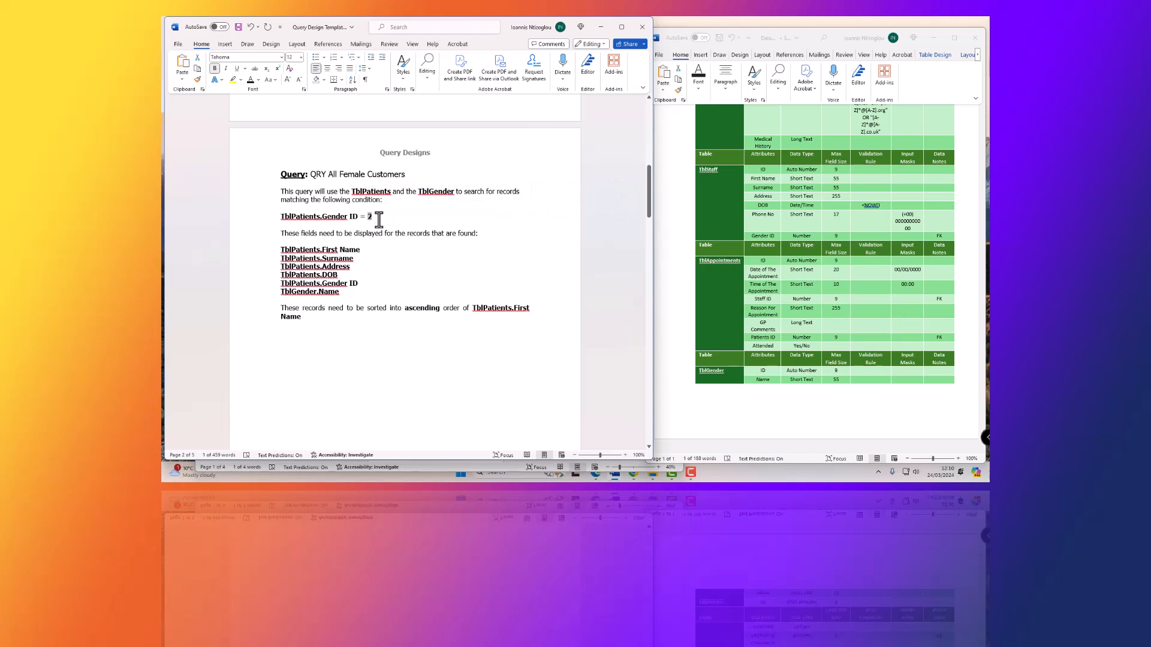
text(1)
click(375, 224)
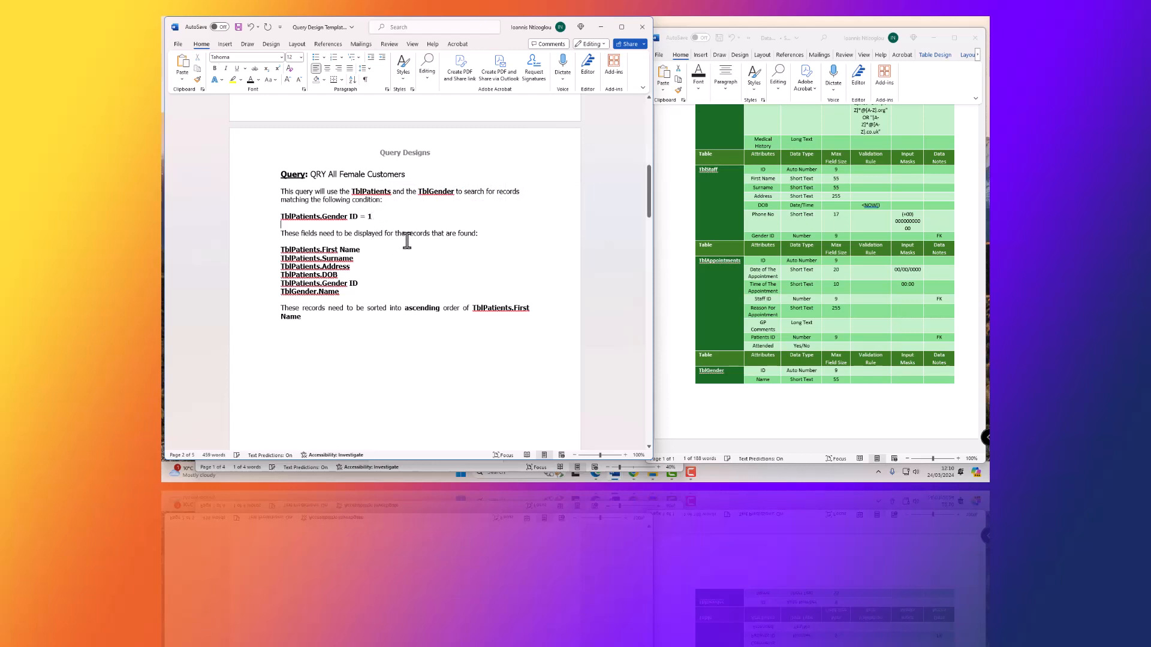
click(384, 217)
double_click(368, 217)
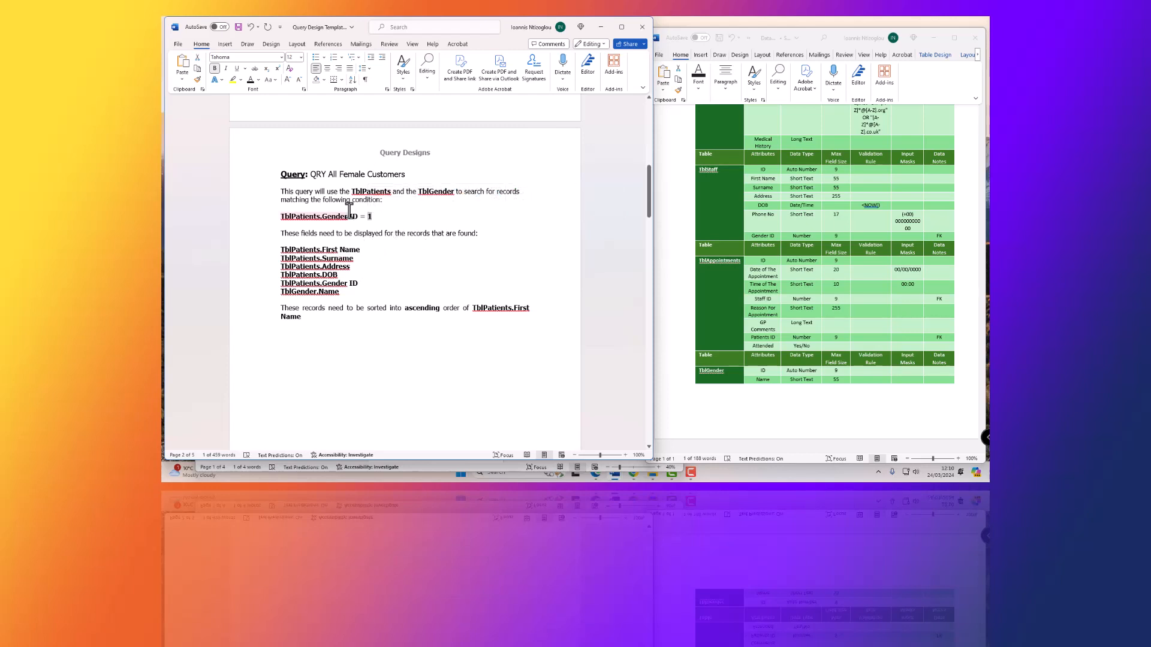
click(385, 257)
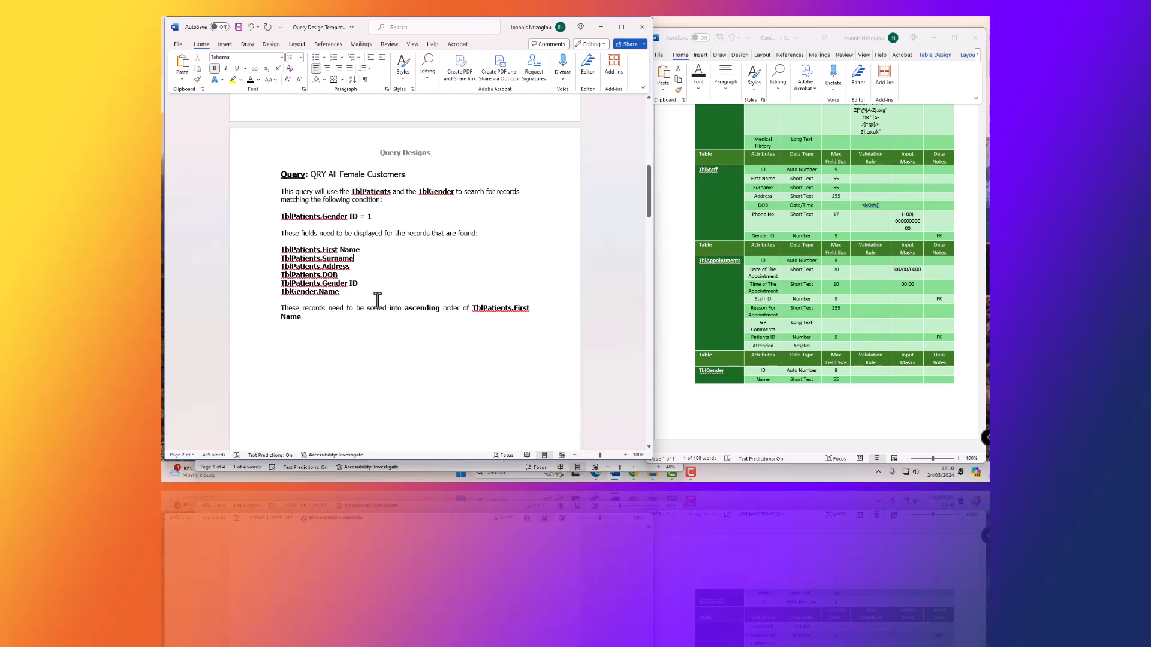
Review the finished female customers query against the text of the male customers query
drag(378, 322, 273, 173)
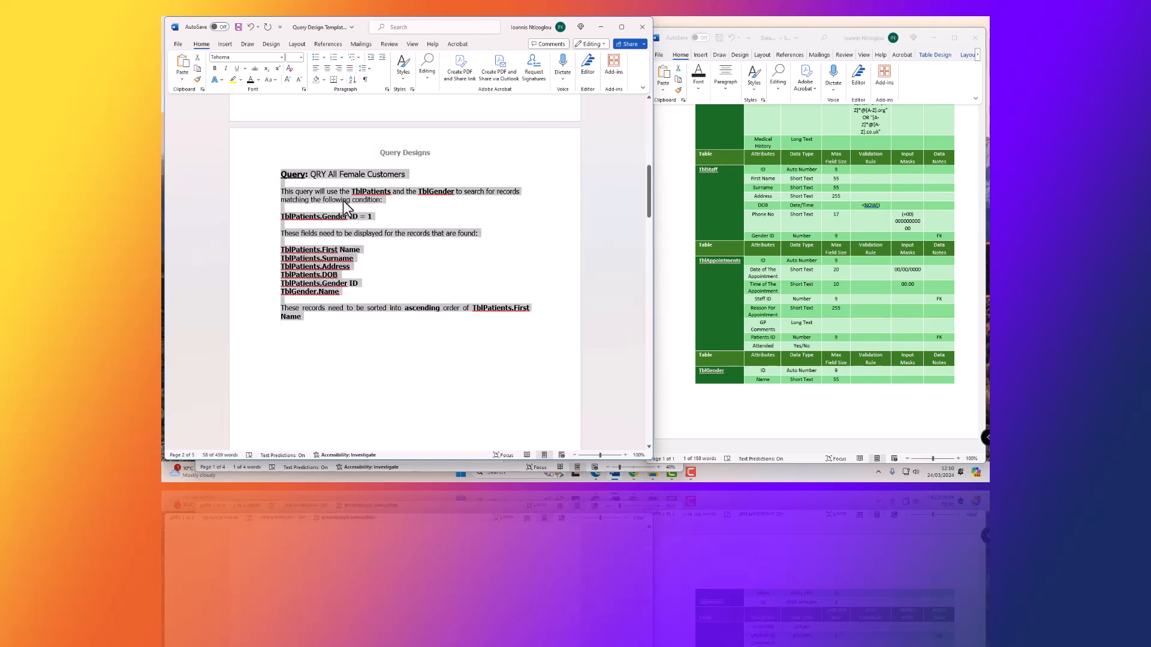
key(ctrl+c)
click(359, 218)
key(ctrl+Return)
key(ctrl+v)
scroll(359, 269, down, 5)
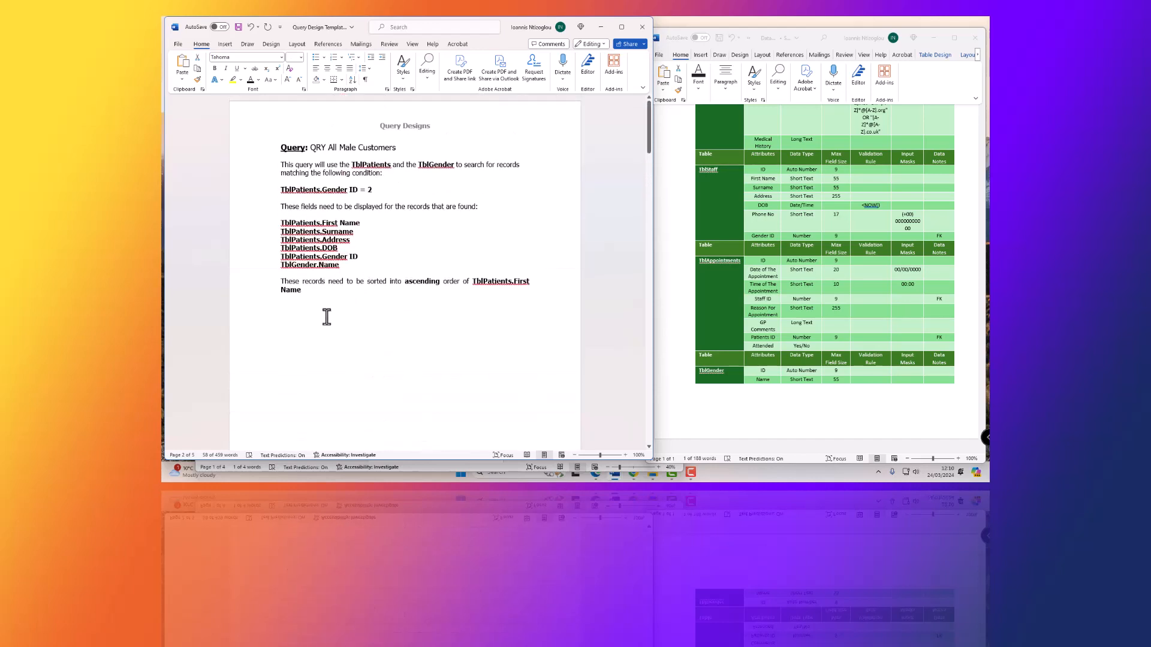
drag(329, 308, 312, 144)
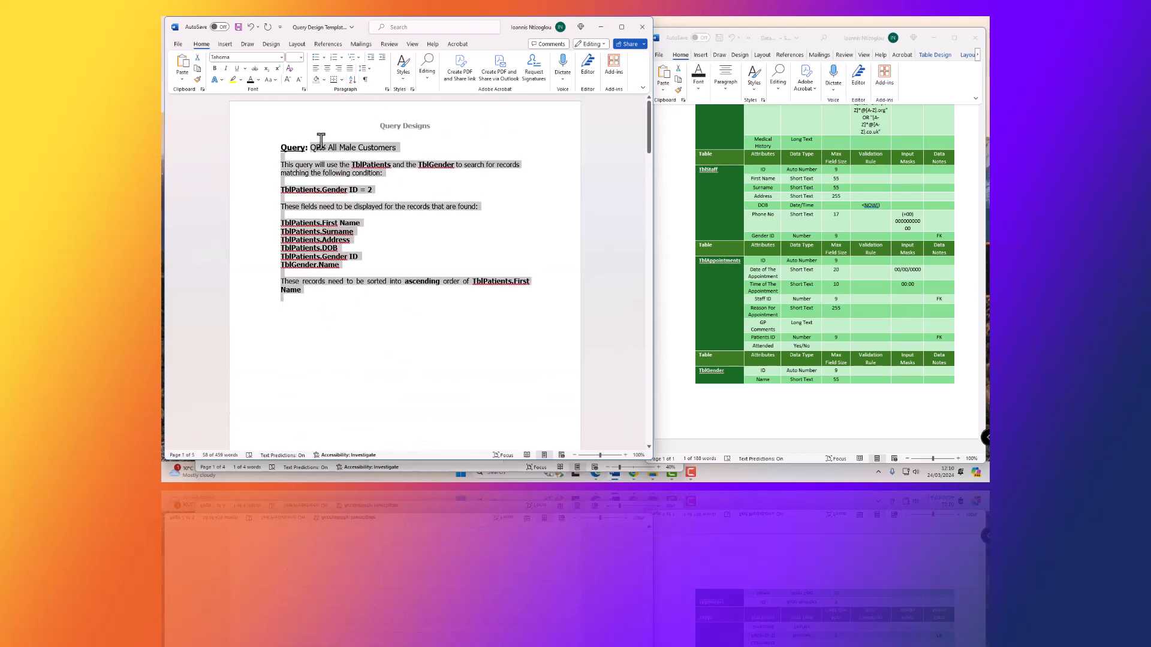
scroll(356, 264, down, 1)
scroll(355, 270, down, 15)
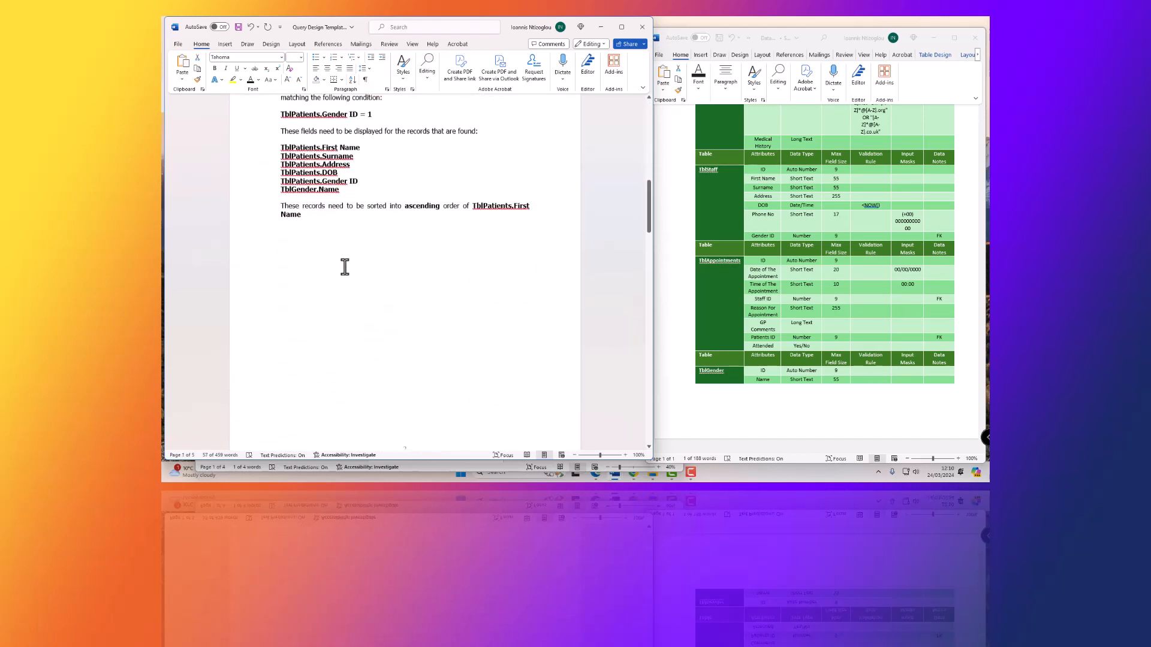
Set the query title "All Patients who born before 2000" to black text and prefix it with "QRY" and a space
scroll(340, 268, down, 10)
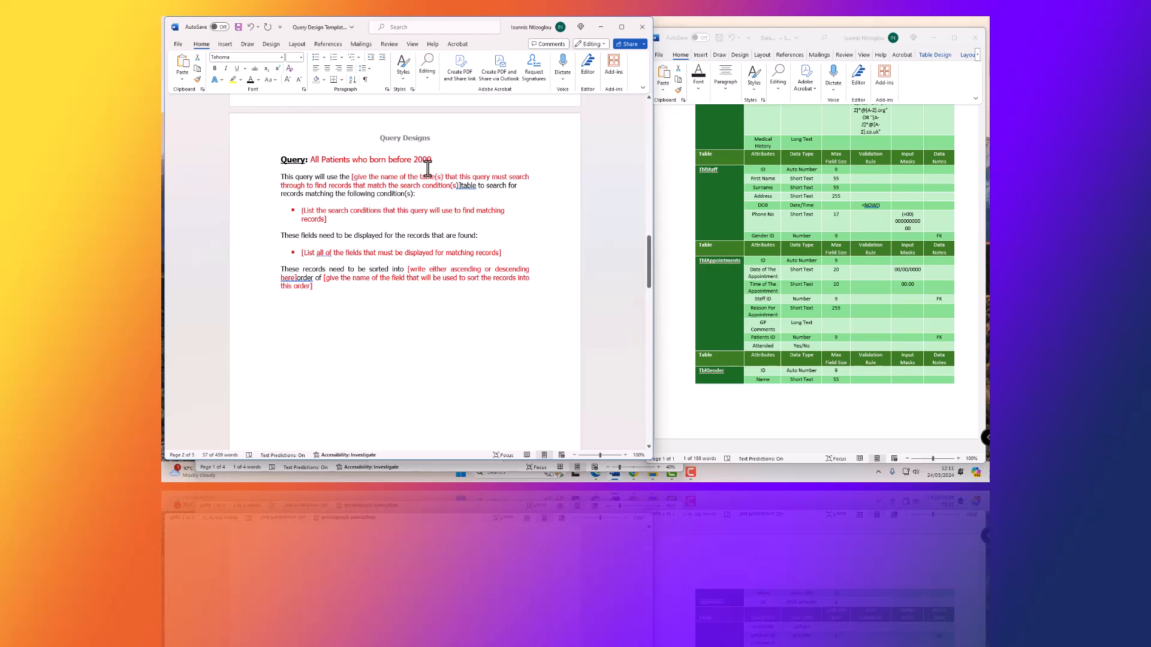
drag(433, 160, 310, 160)
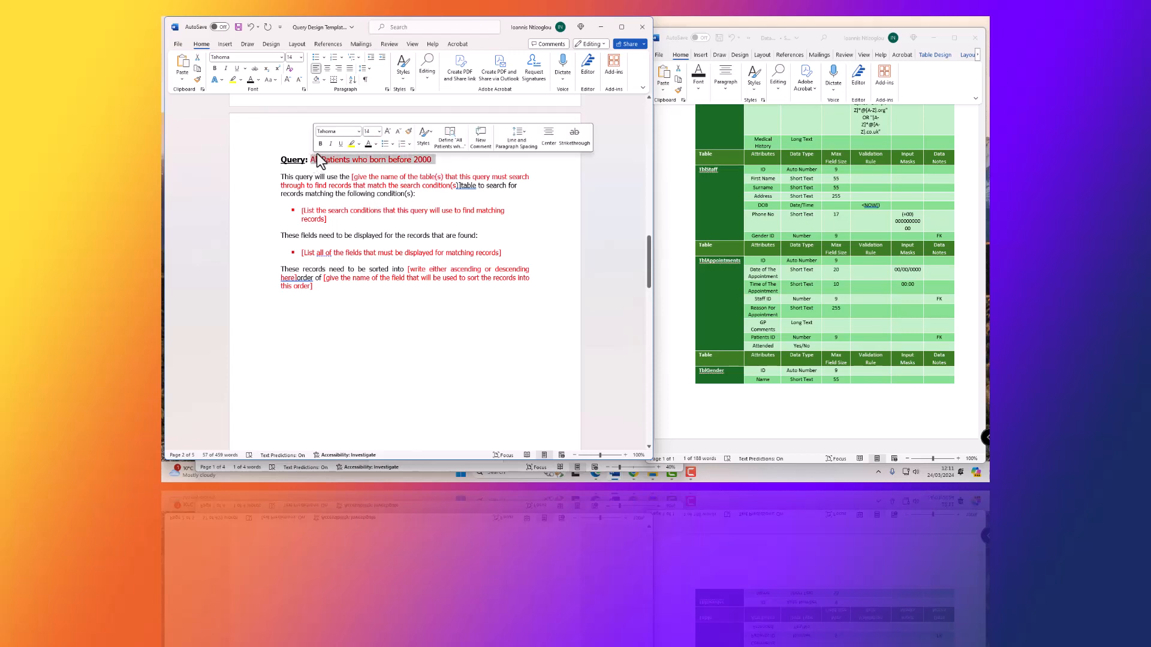
click(369, 145)
click(311, 161)
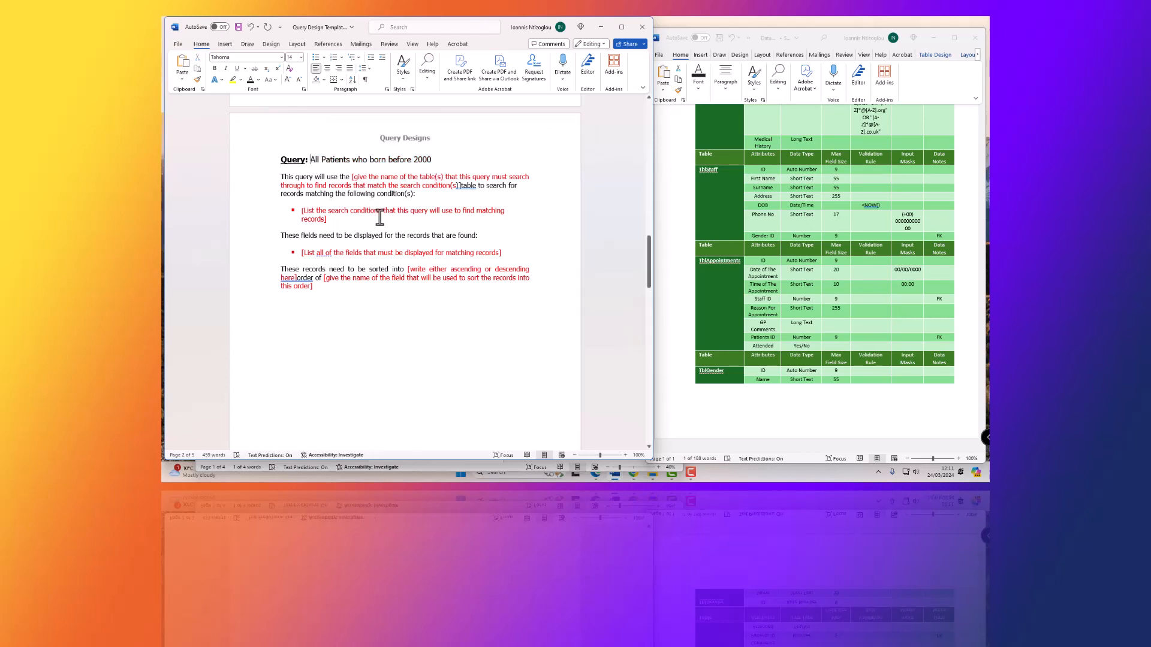
text(Q)
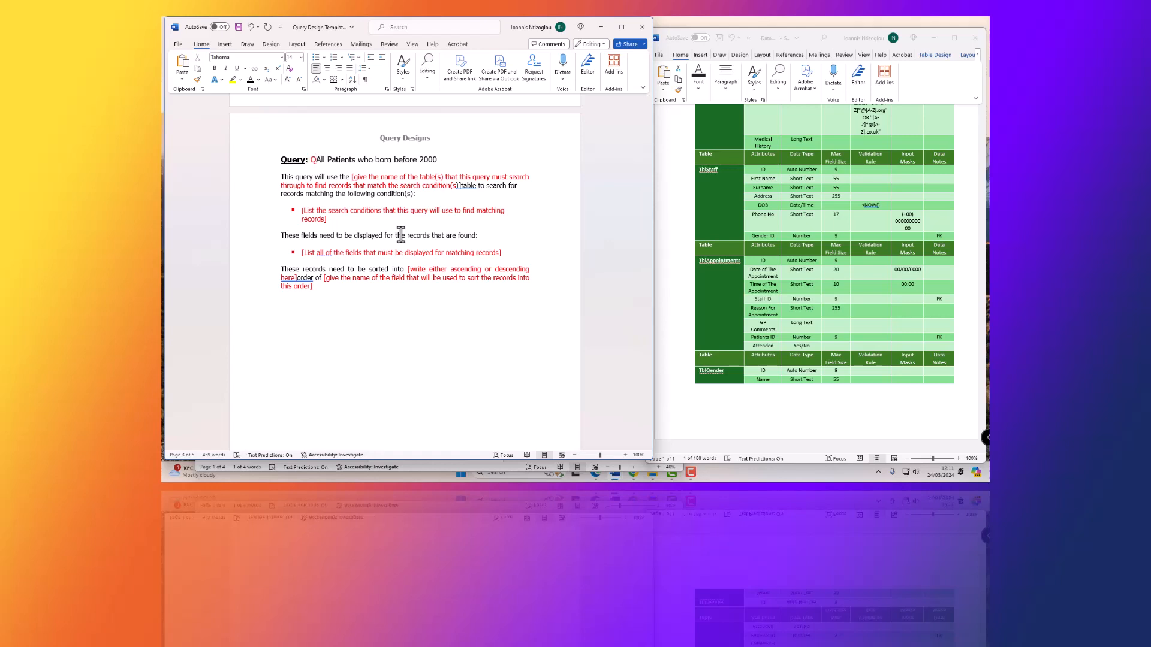
text(RY)
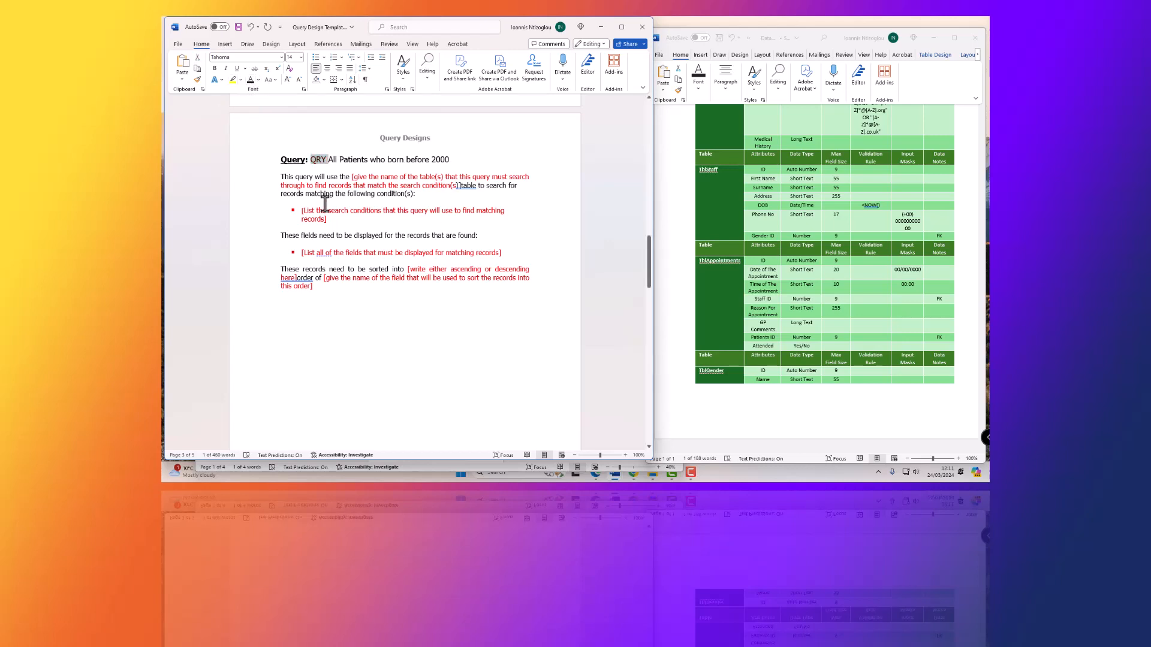
click(280, 180)
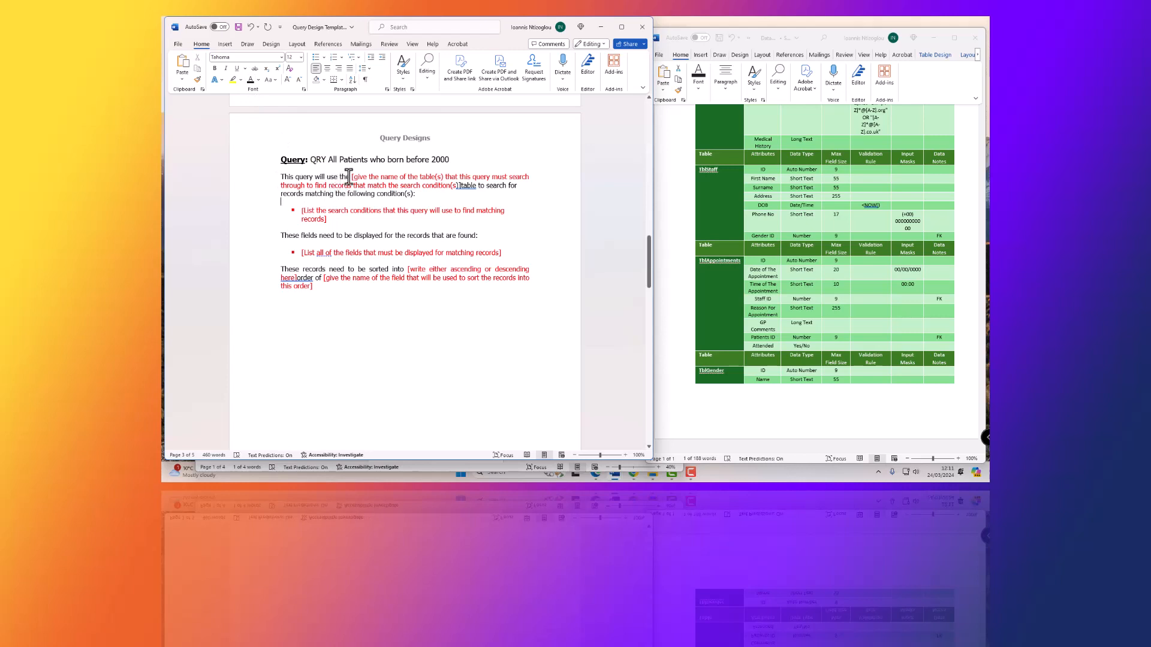
Replace "the" and the table-name placeholder in the opening sentence with bold "tblPatients", keeping the sentence continuous with "table to search for records"
drag(349, 177, 459, 186)
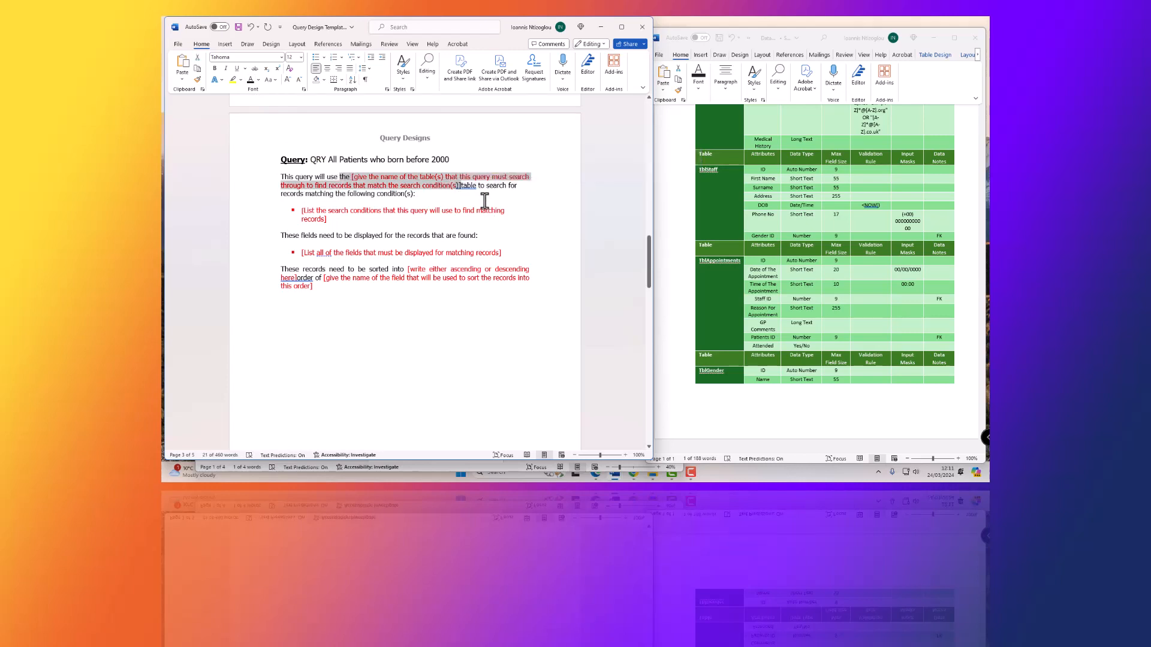
key(BackSpace)
key(Return)
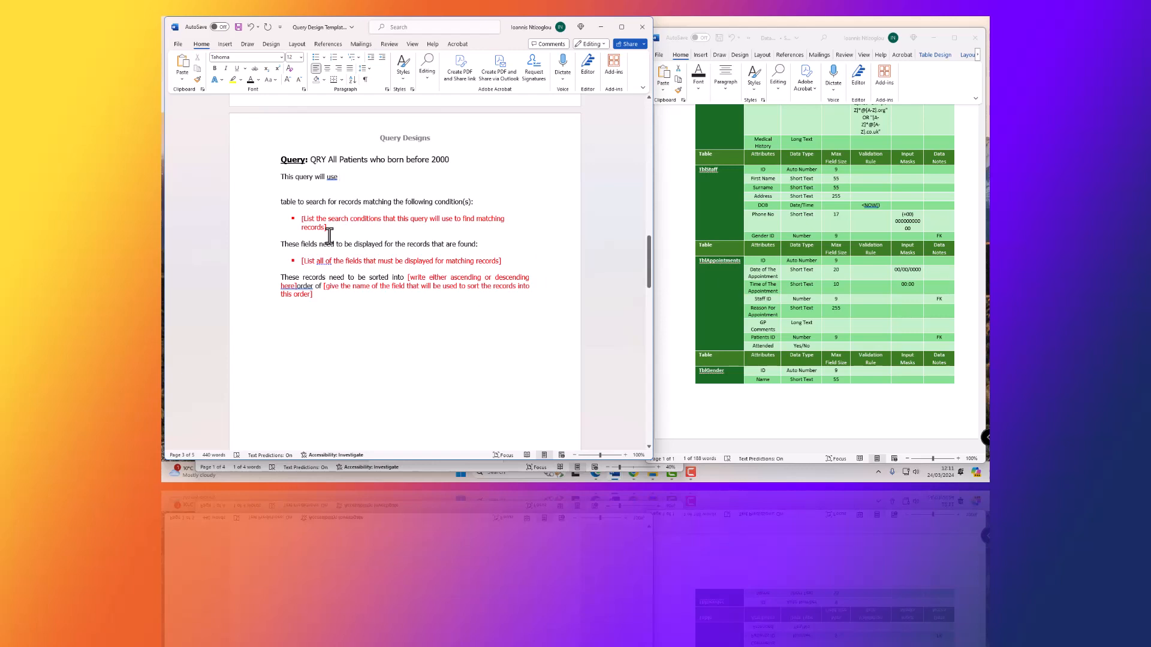
text(tblPatients)
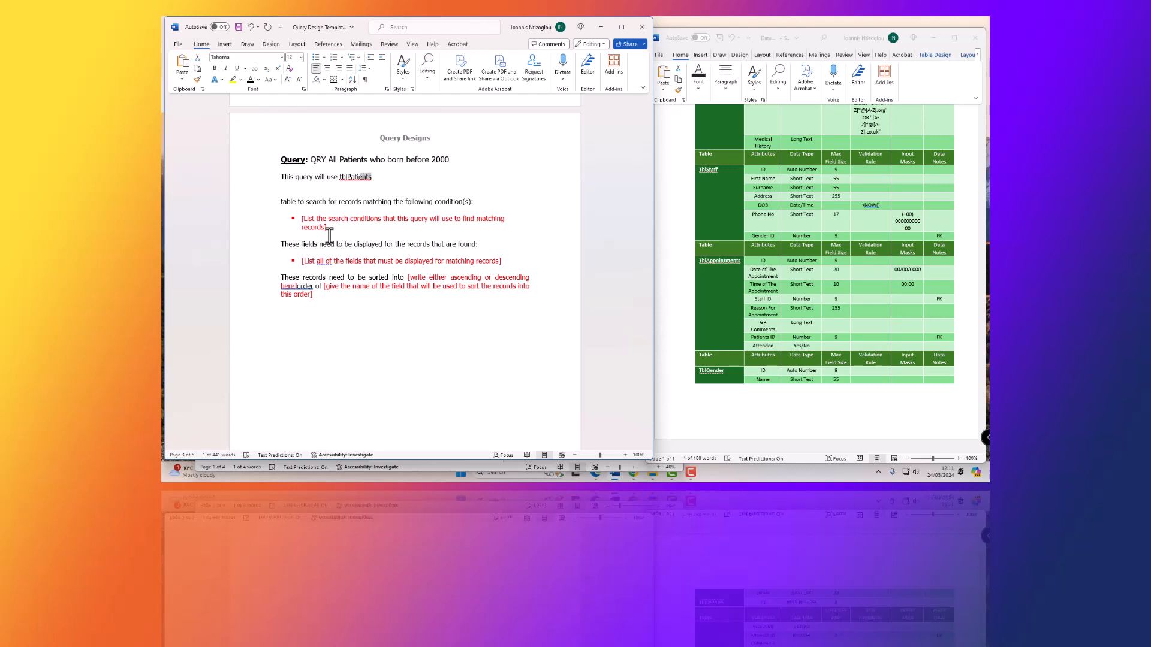
key(ctrl+b)
key(Right)
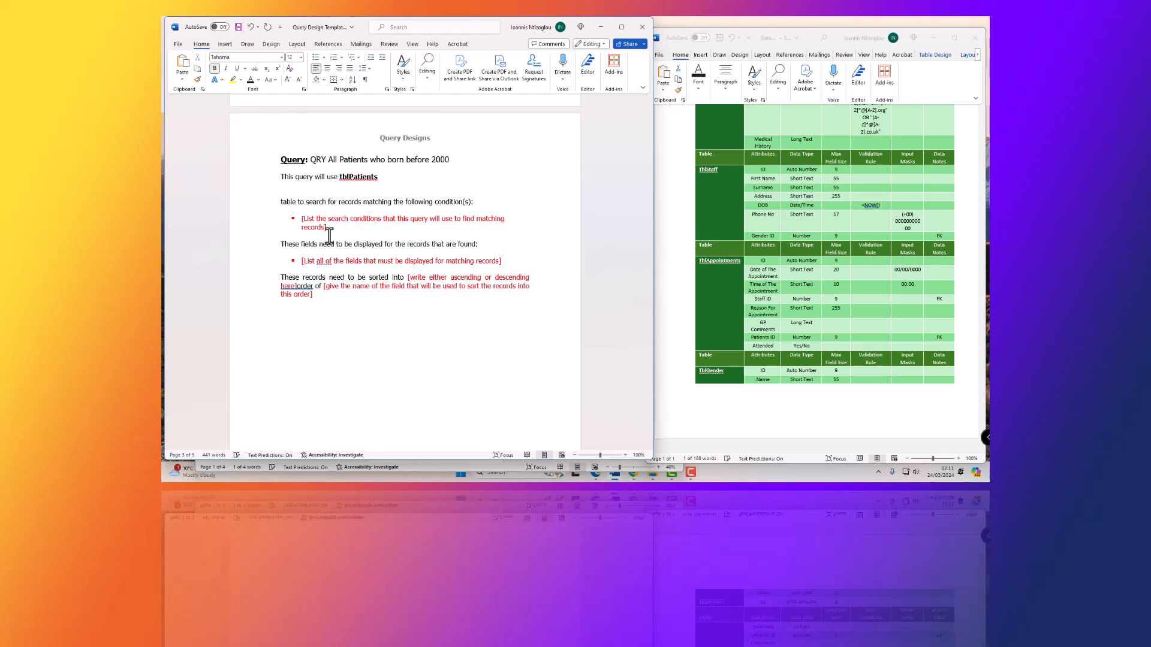
key(Delete)
key(Delete)
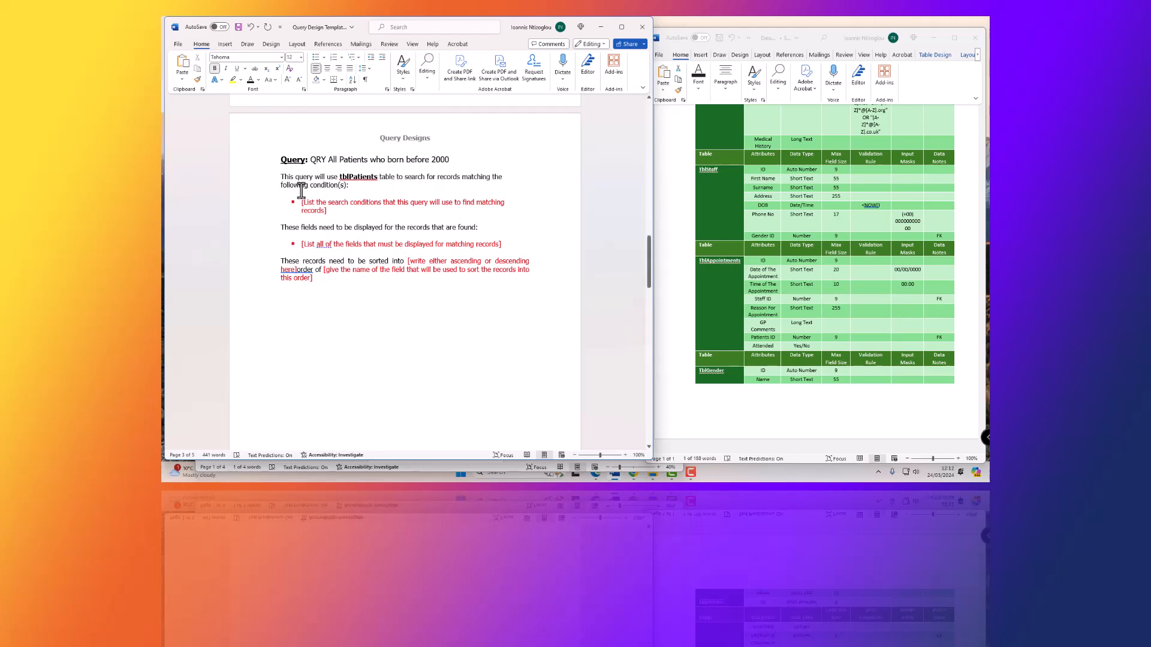
Change "condition(s):" to "condition:" in the opening sentence of the patients born before 2000 query
click(347, 187)
key(BackSpace)
key(BackSpace)
key(BackSpace)
key(BackSpace)
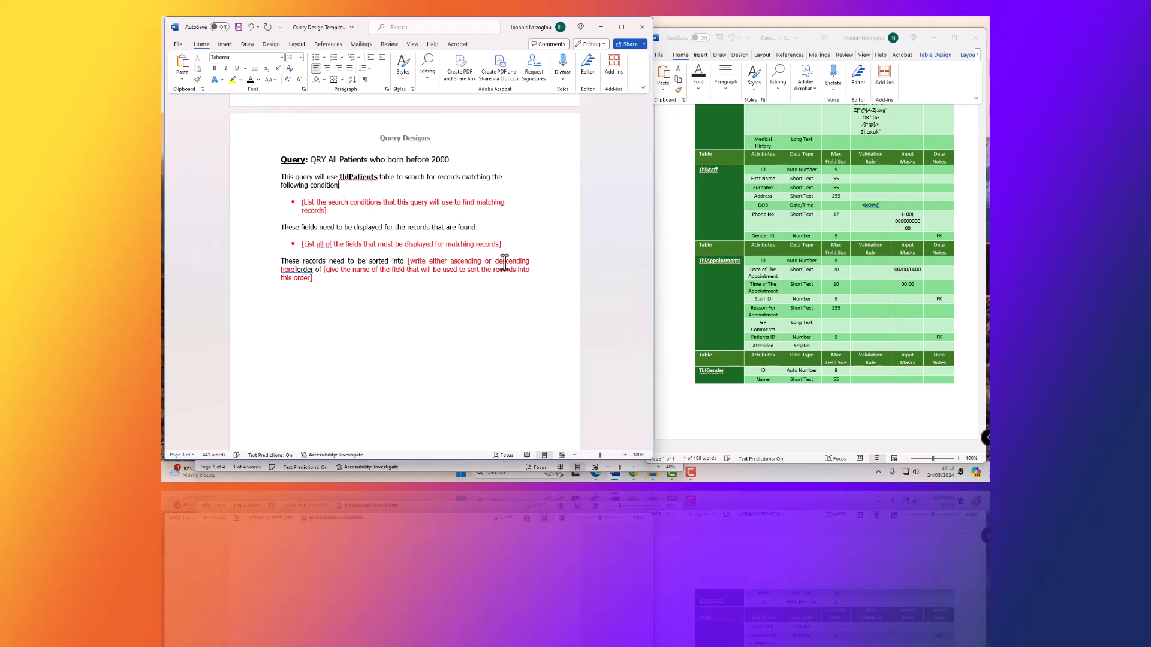
text(:)
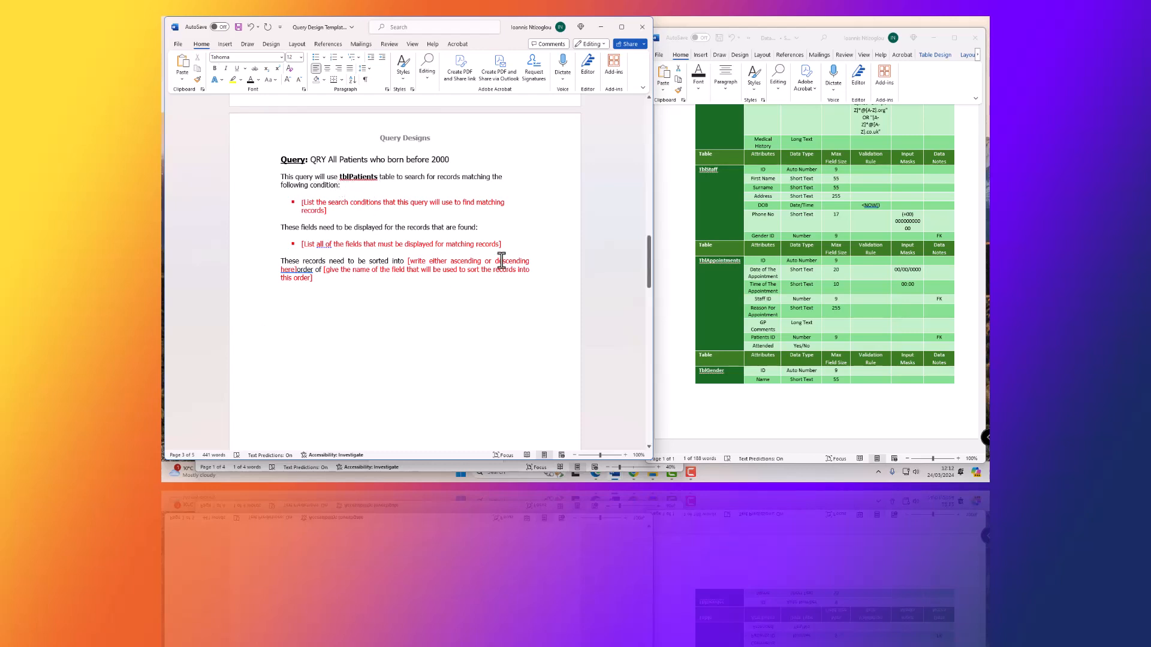
Delete the bulleted search-conditions placeholder and leave an empty, unbulleted line for the condition
click(337, 211)
drag(347, 213, 290, 203)
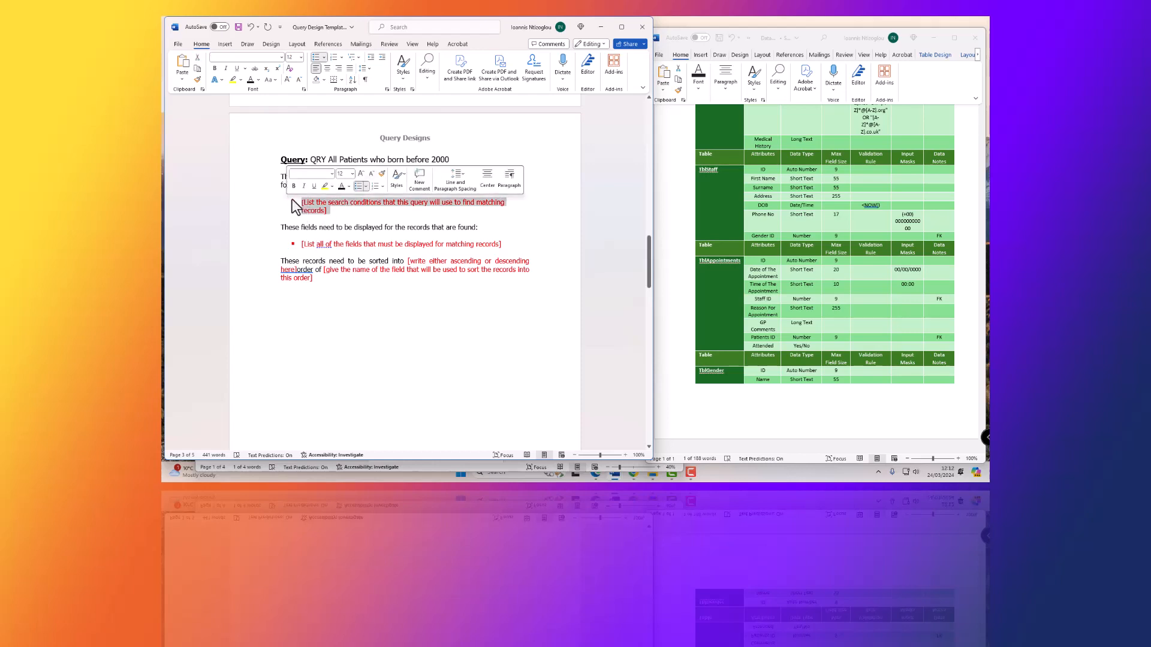
key(BackSpace)
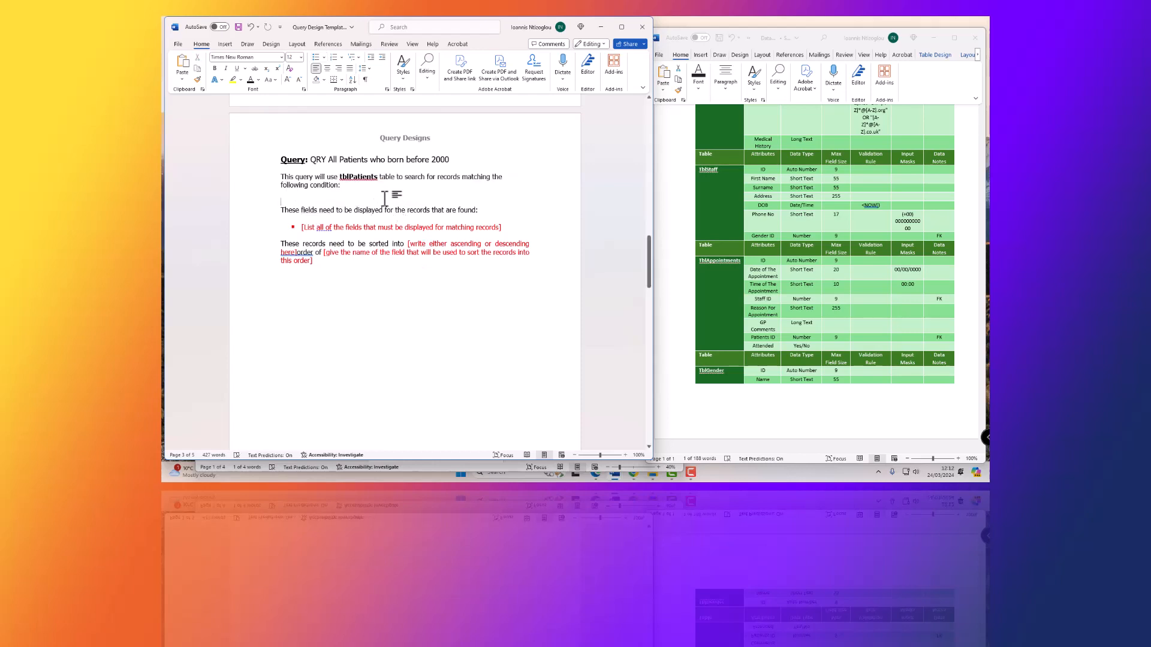
key(Return)
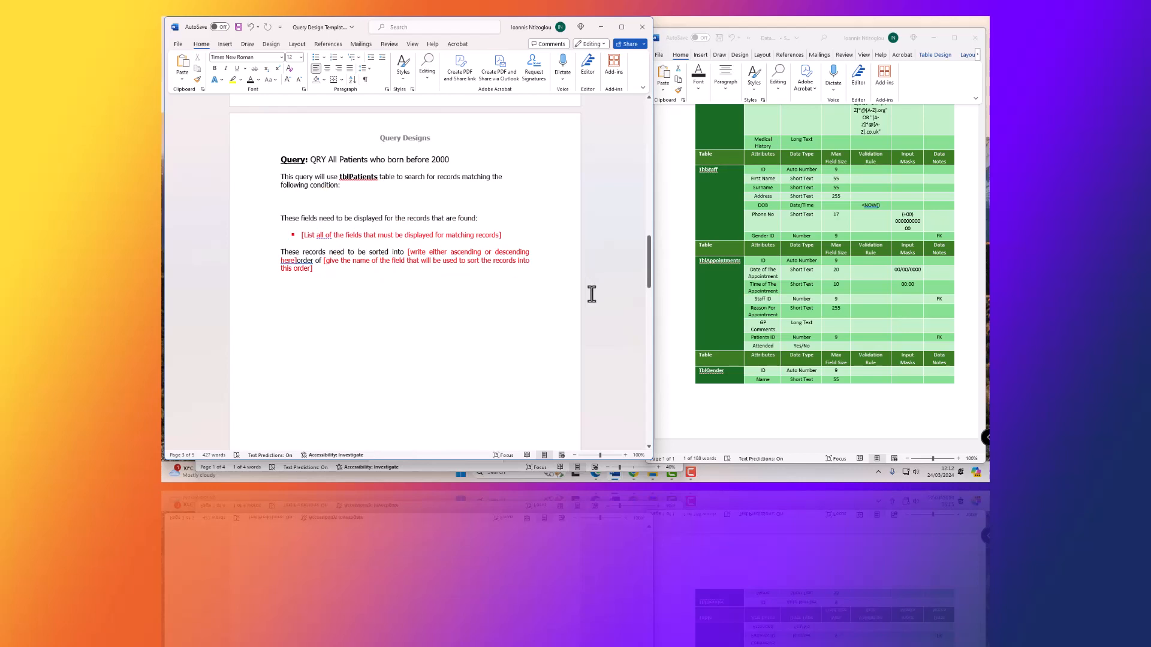
Copy the bold "tblPatients" from the opening sentence onto the empty condition line and add a full stop after it
double_click(362, 177)
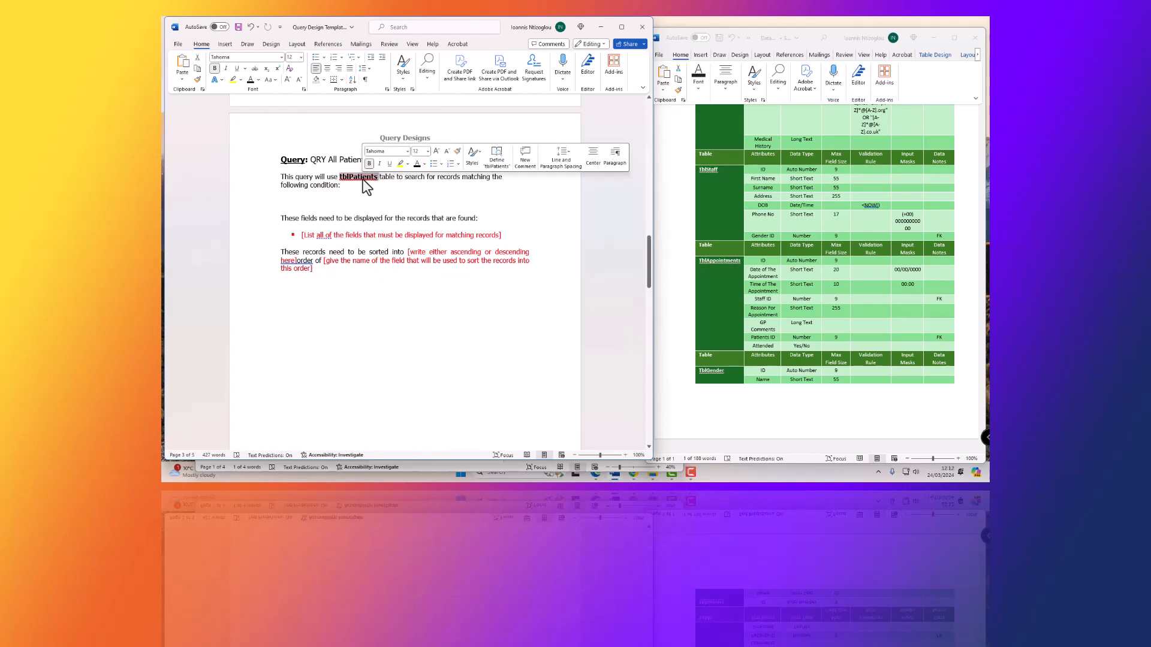
key(ctrl+c)
click(318, 200)
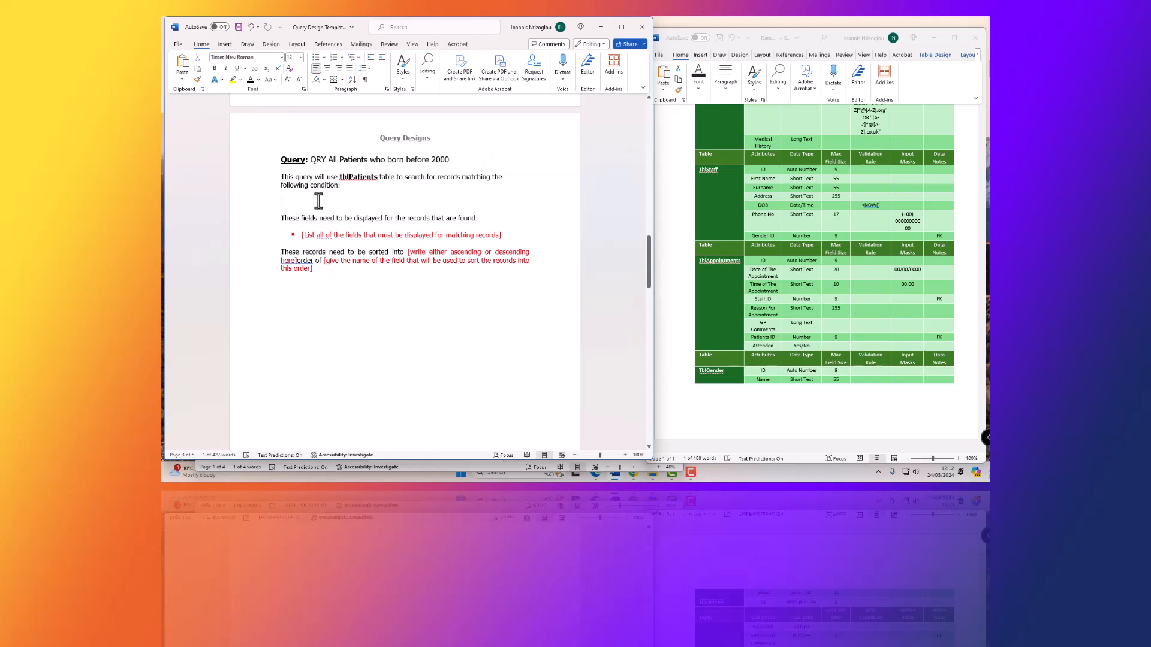
key(ctrl+v)
text(.)
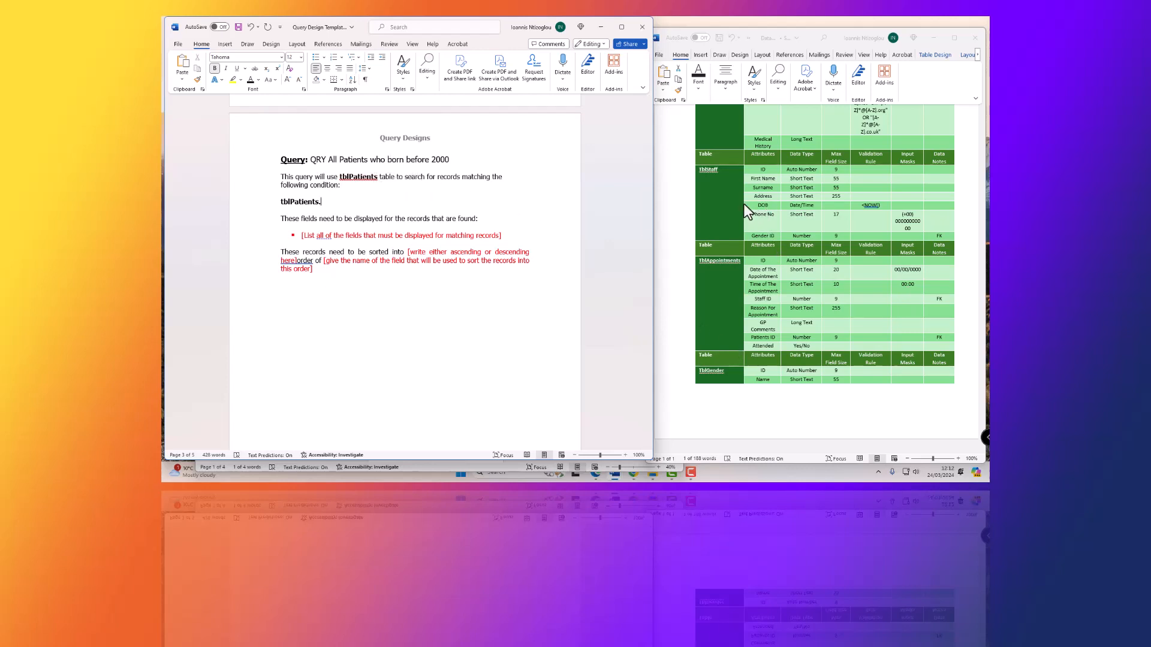
Copy the DOB field name from tblPatients in the data dictionary onto the condition line after "tblPatients.", matching the line's bold formatting
scroll(750, 293, up, 5)
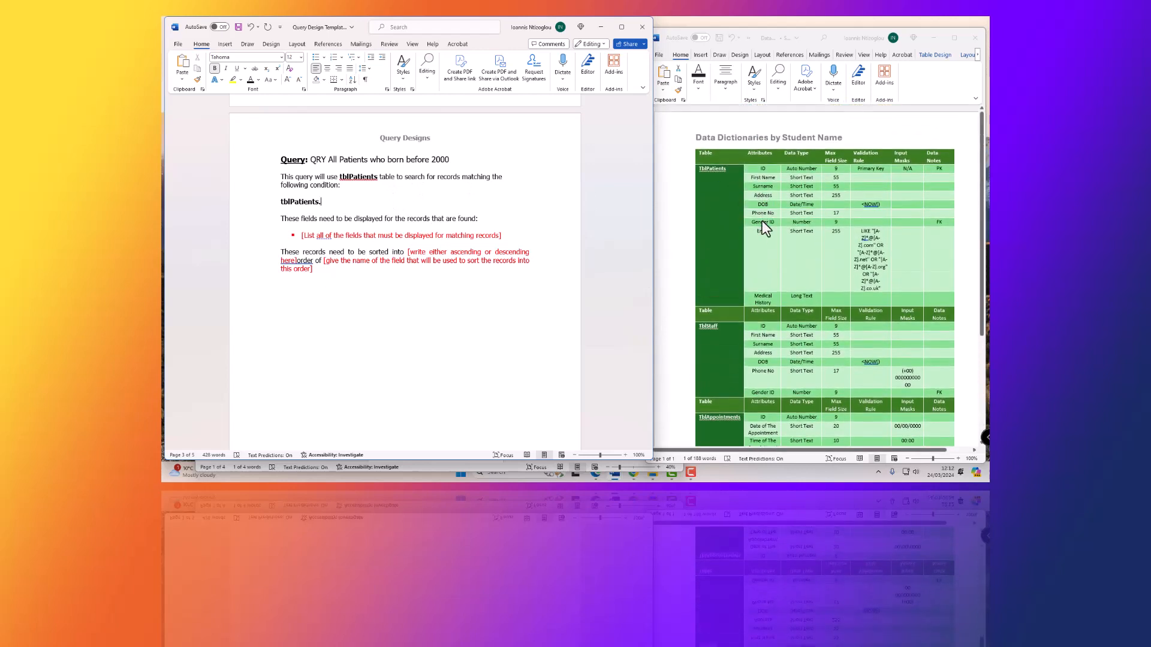
click(761, 221)
double_click(763, 205)
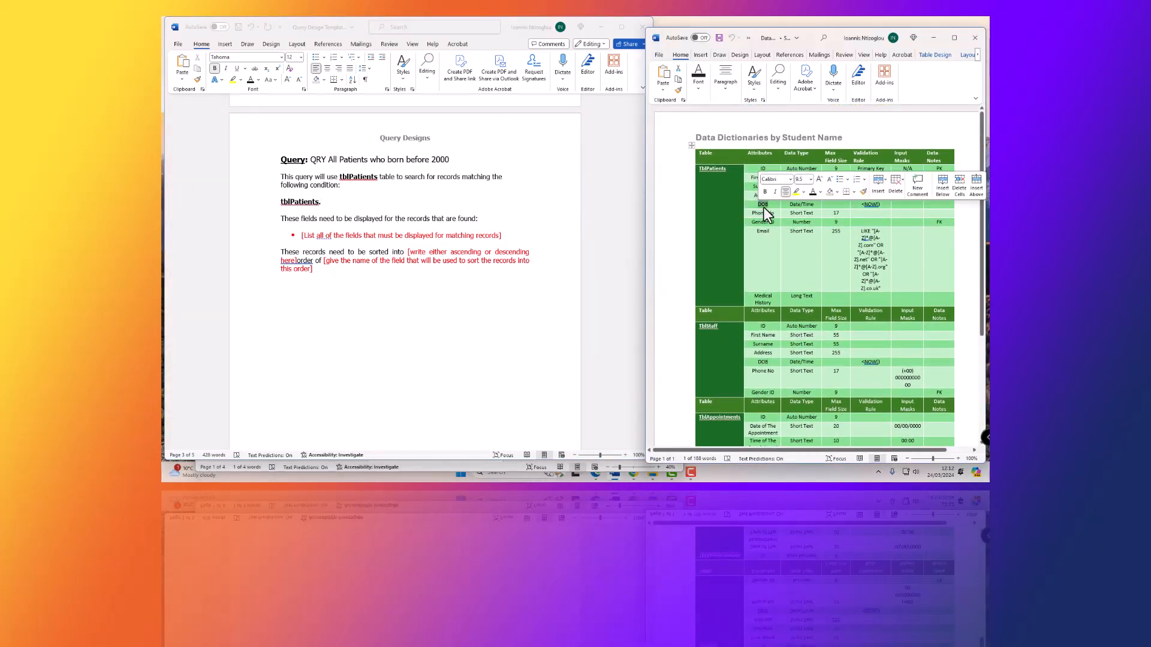
right_click(765, 206)
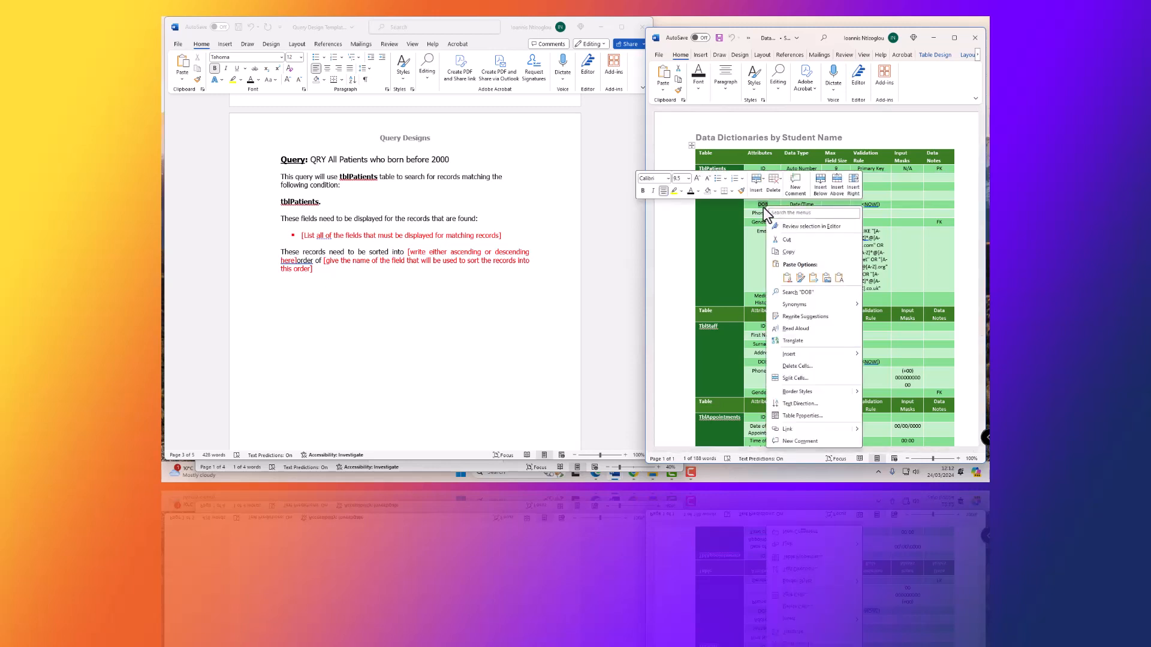
click(789, 251)
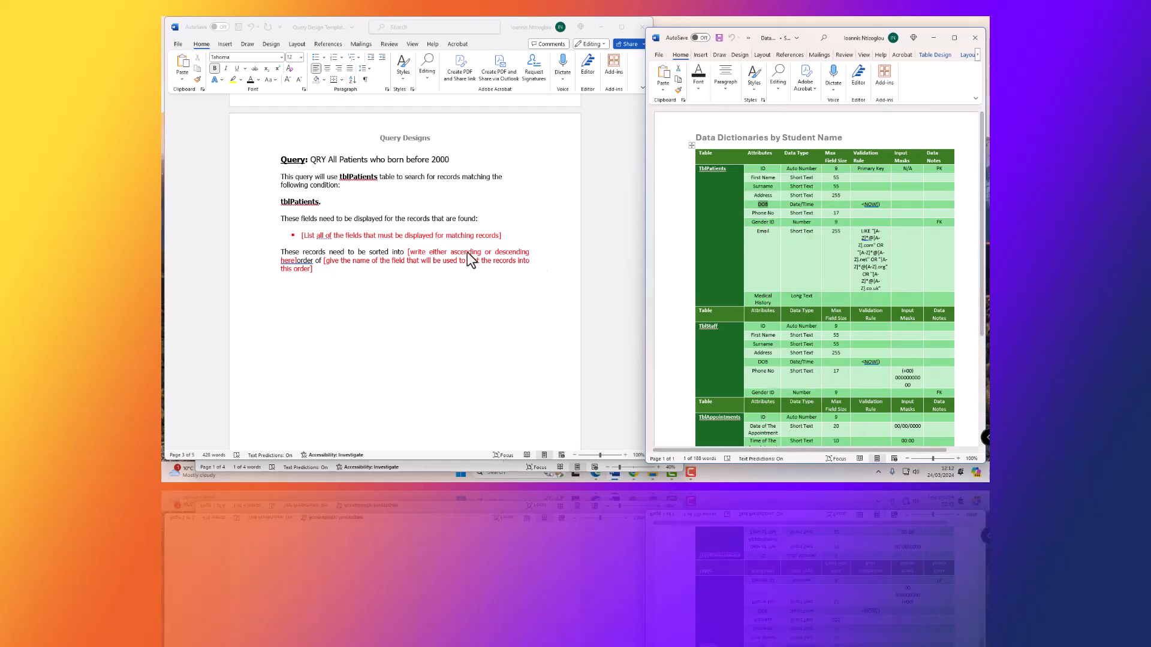
click(368, 204)
key(ctrl+v)
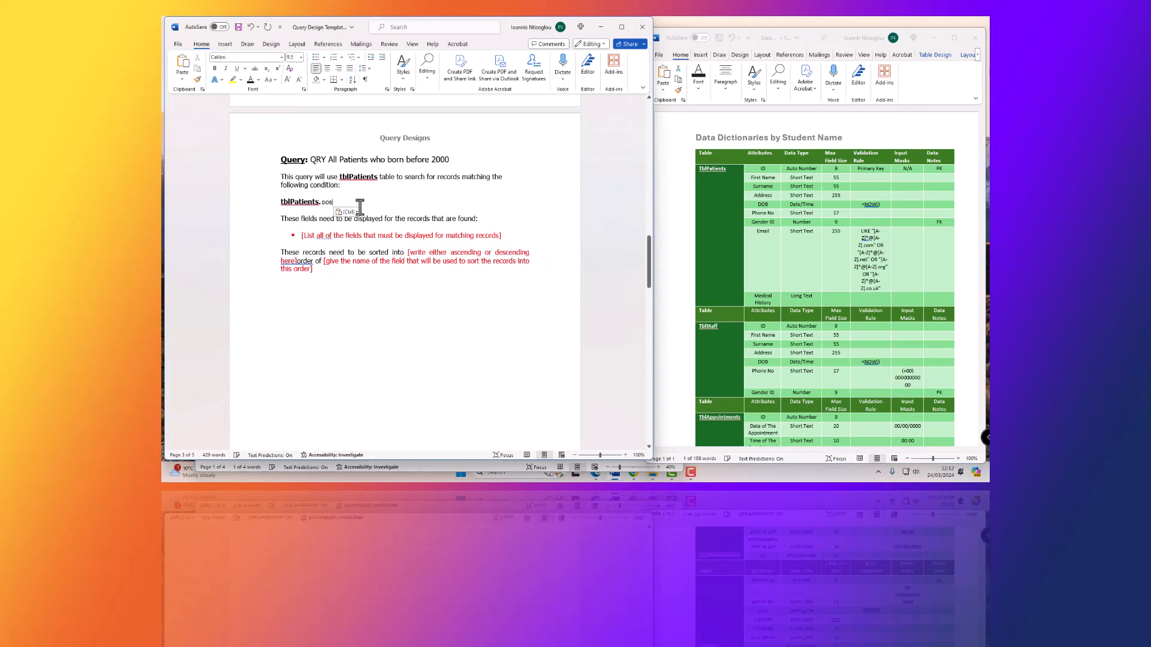
click(348, 212)
click(393, 236)
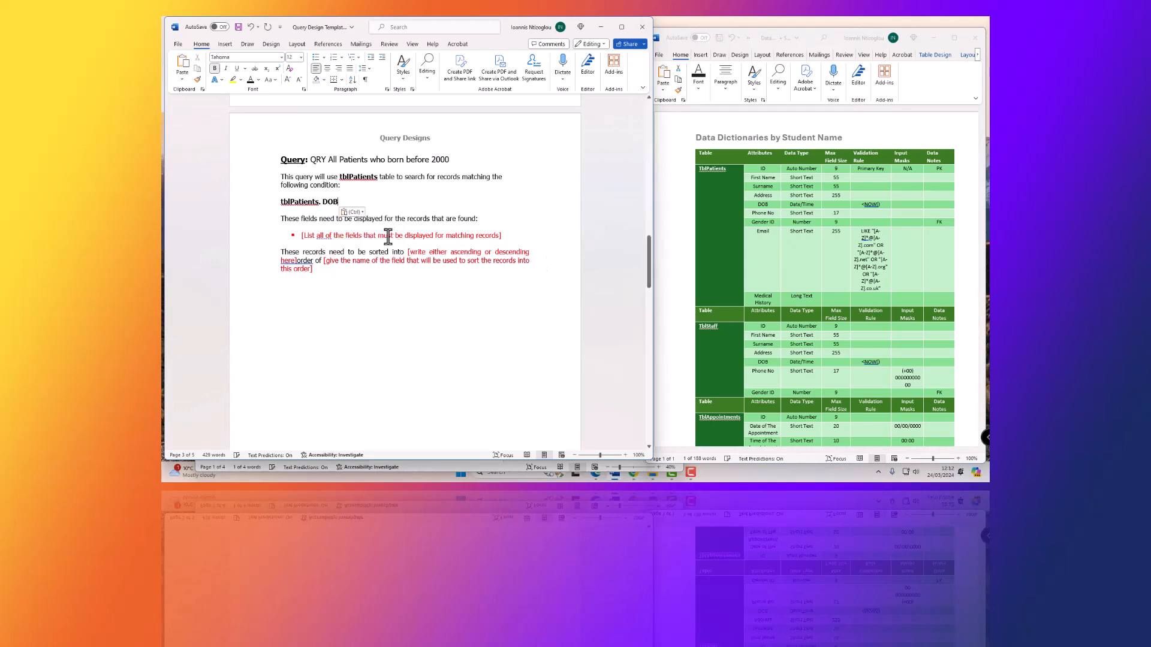
Remove the space before "DOB" on the condition line and complete the condition with "<2000" after it
click(322, 203)
key(BackSpace)
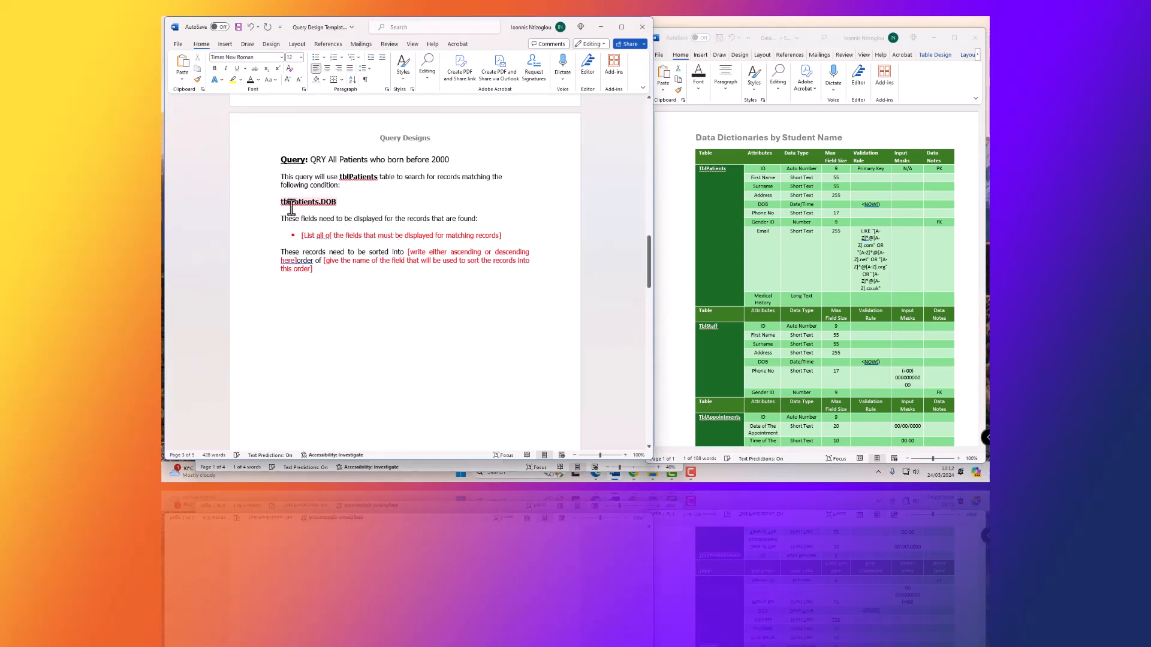
click(358, 202)
text(<2000)
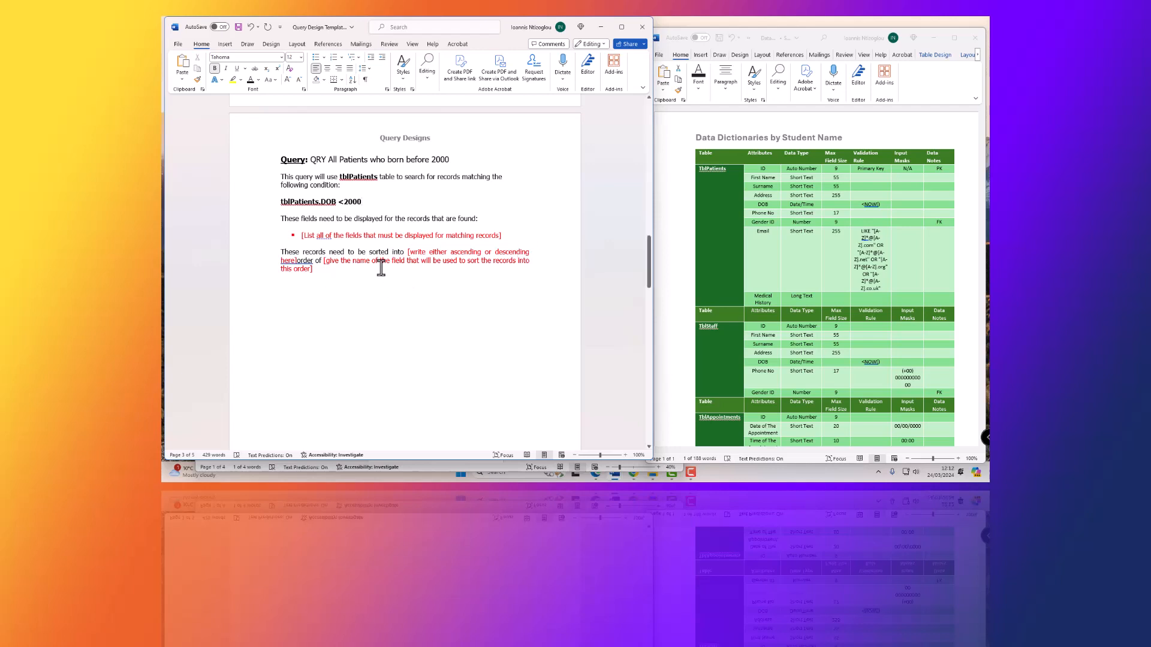
Delete the bulleted placeholder for the displayed fields and leave an empty, unbulleted line in its place
click(330, 220)
click(284, 235)
key(BackSpace)
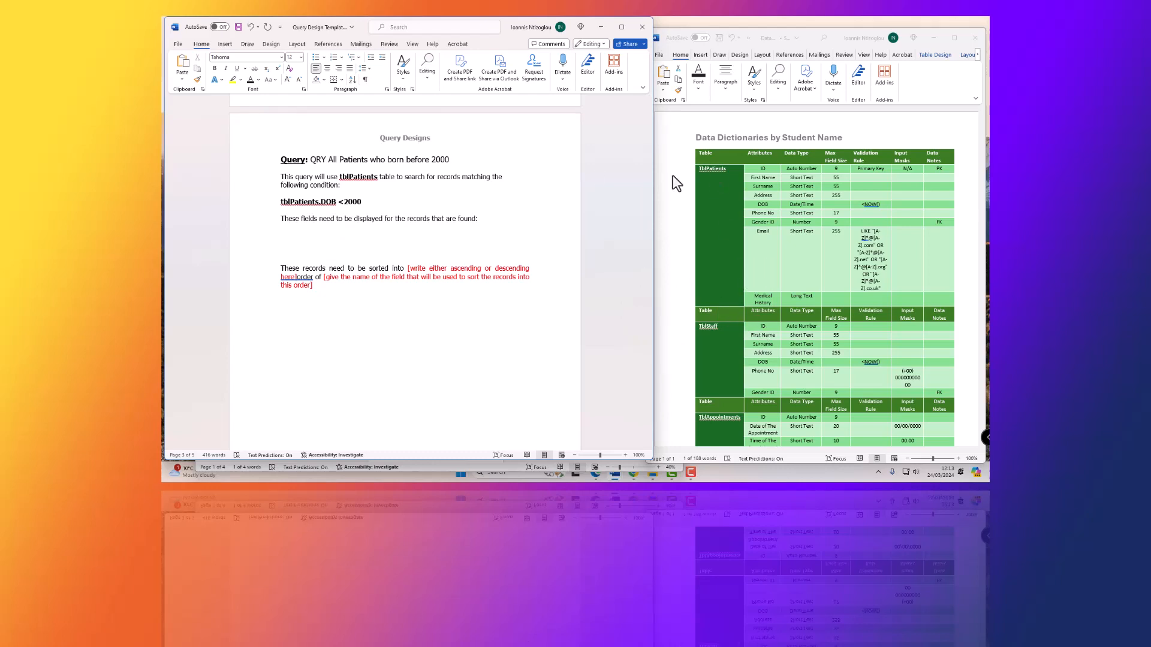
Copy "tblPatients.DOB" from the condition line and paste it on two consecutive lines under the displayed-fields sentence
double_click(304, 202)
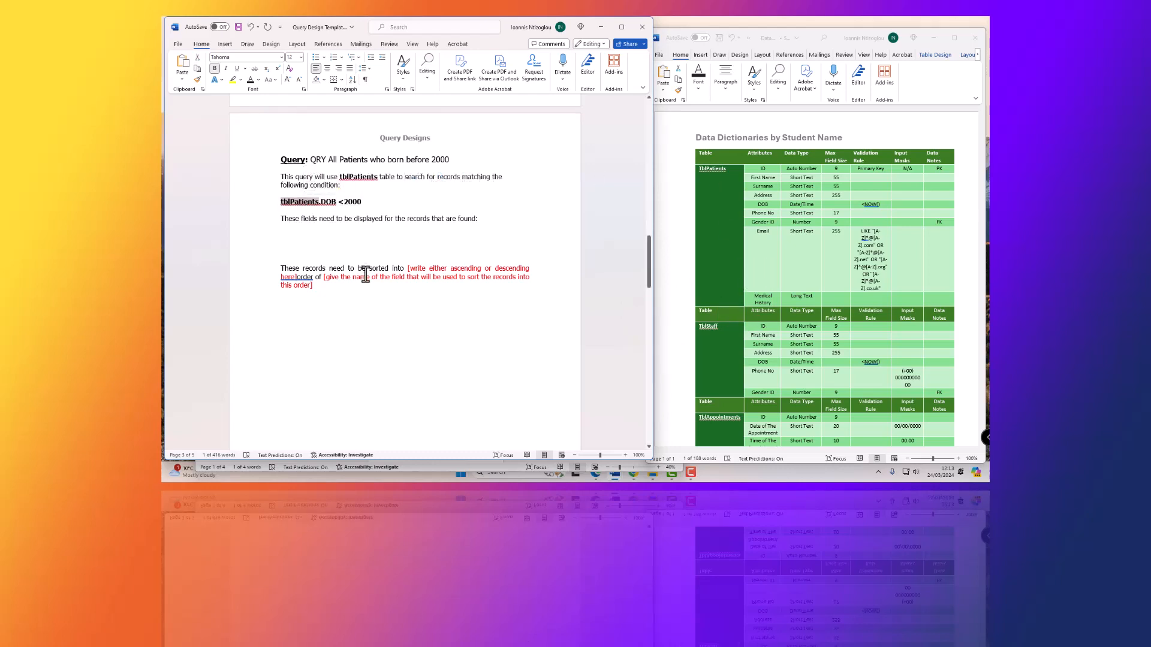
click(338, 209)
drag(339, 201, 279, 202)
key(ctrl+c)
click(299, 243)
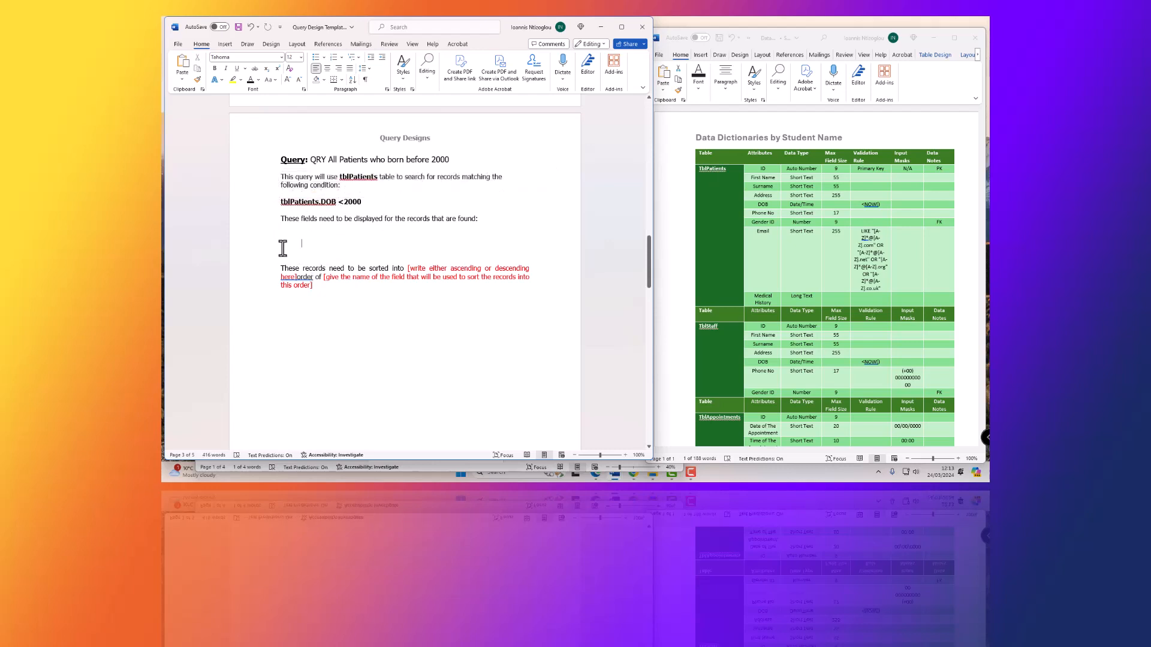
key(ctrl+v)
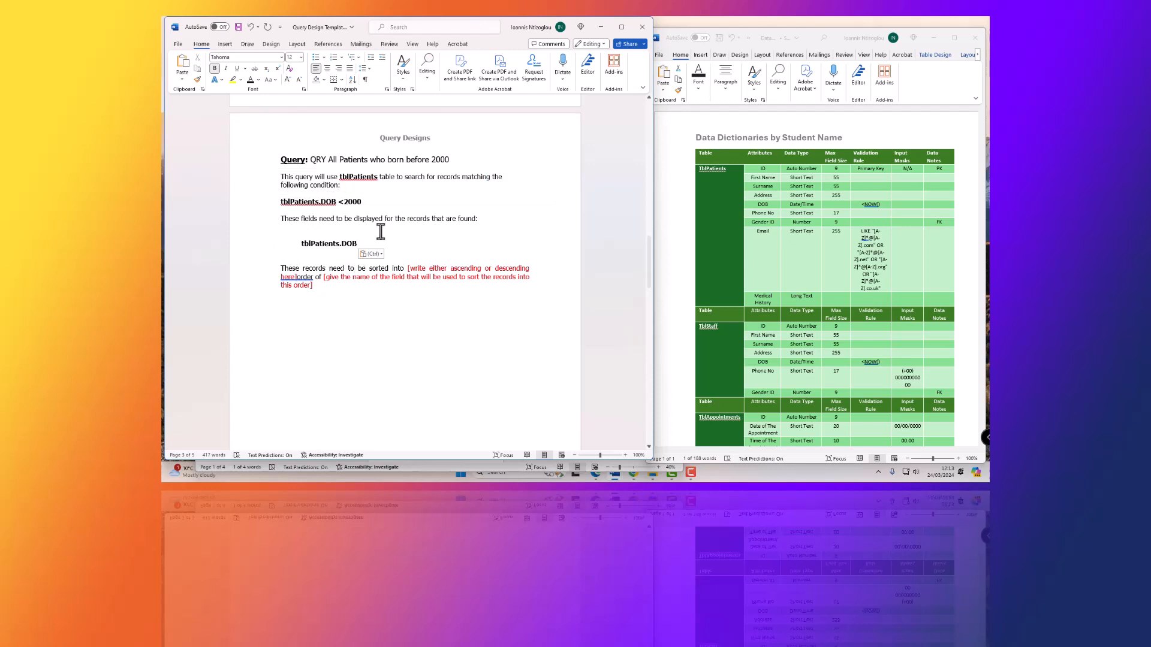
key(Return)
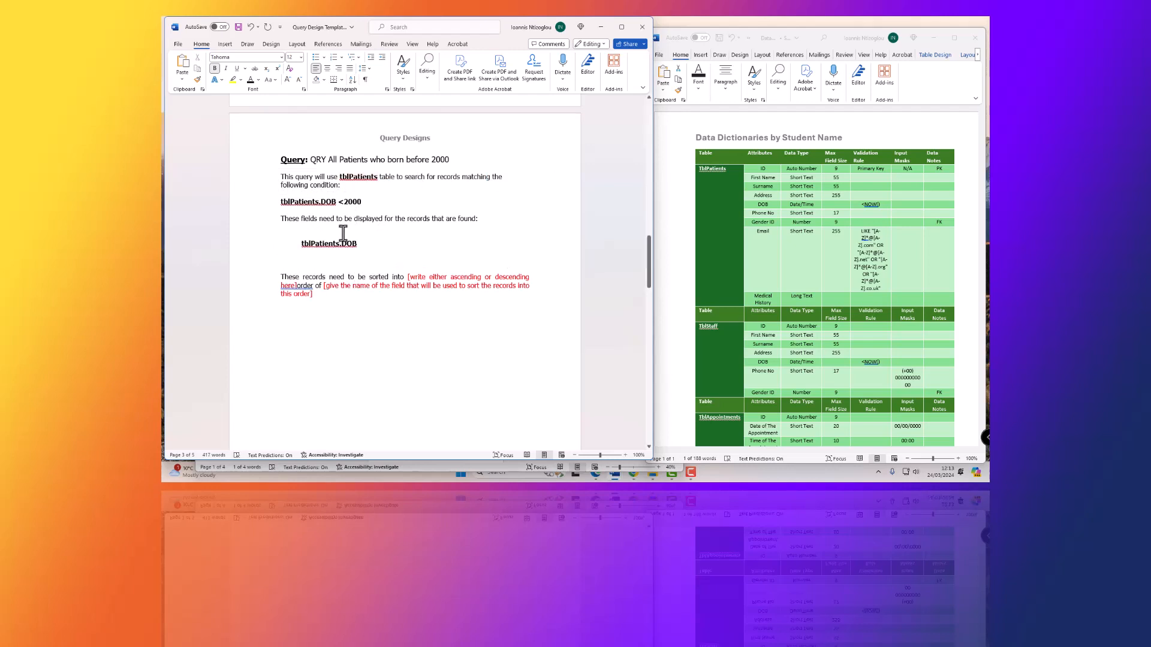
key(ctrl+v)
Change the first displayed field to "tblPatients.First Name" and add "tblPatients.Surname" on a new line beneath it
double_click(349, 244)
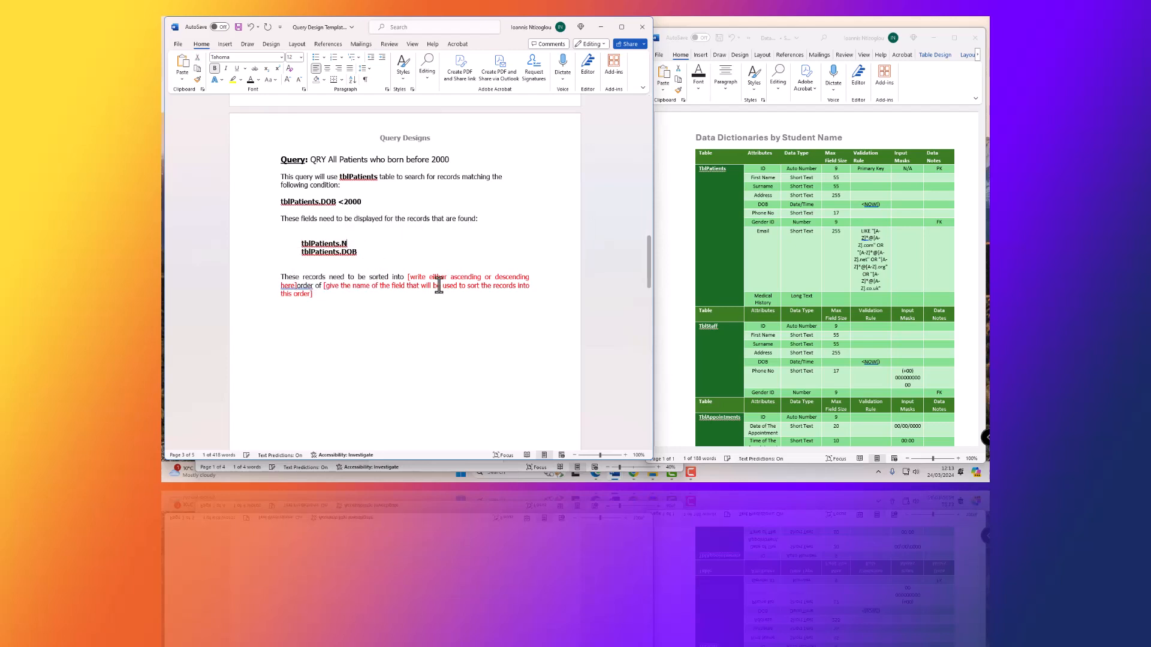
text(Name)
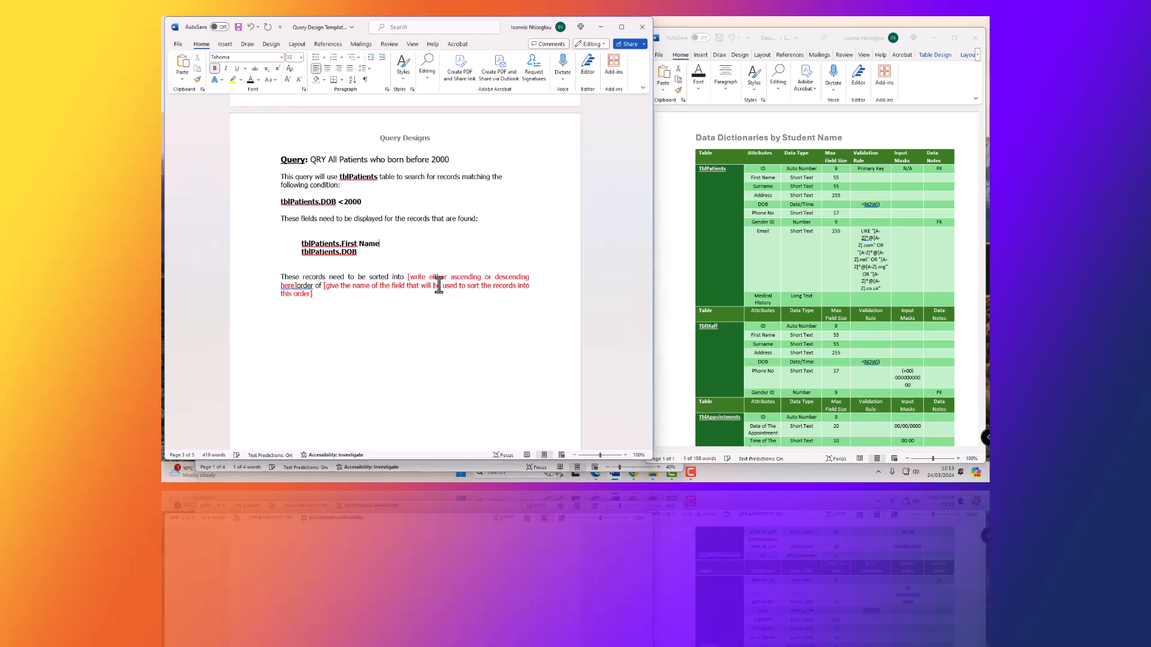
key(Return)
key(ctrl+v)
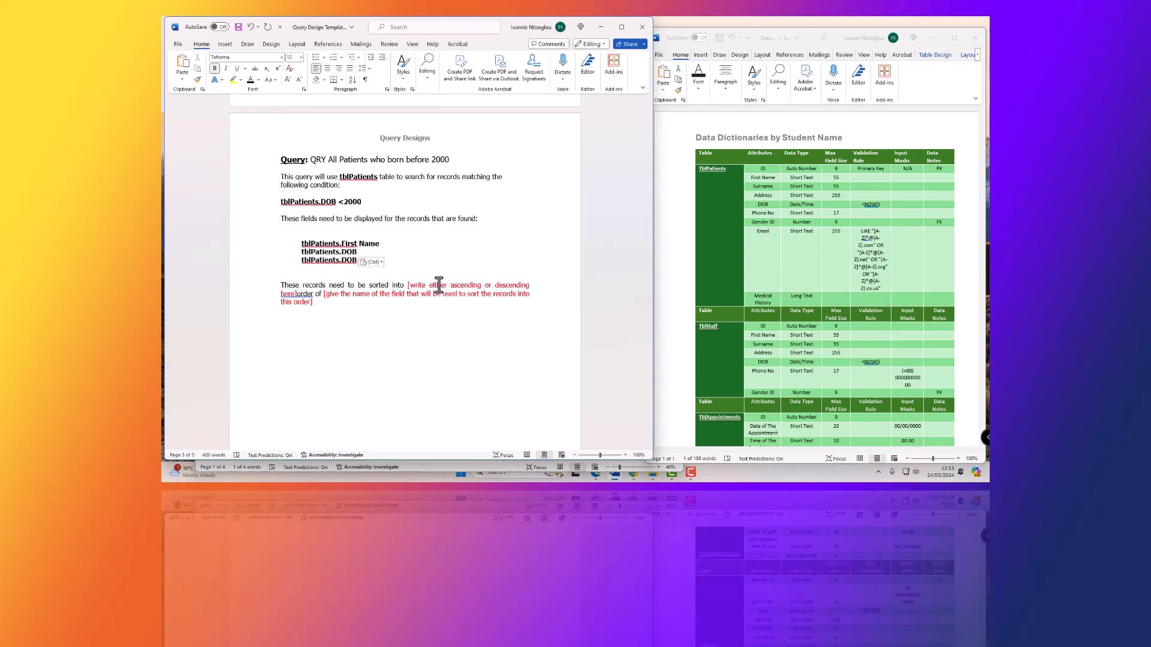
key(BackSpace)
key(BackSpace)
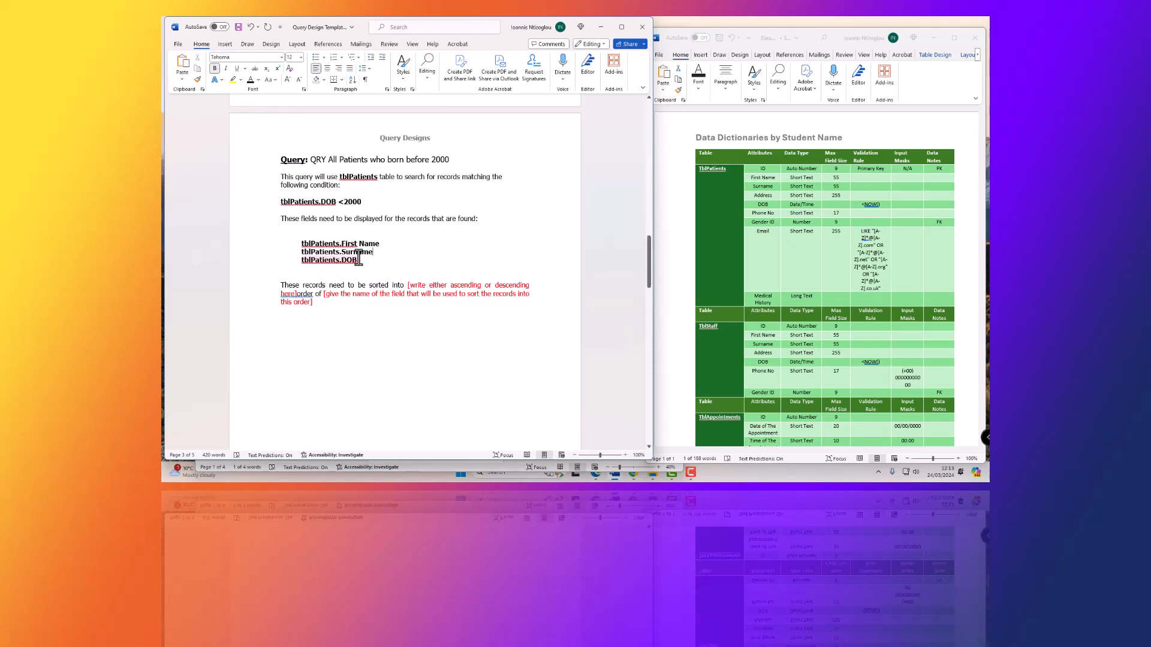
Add "tblPatients.Phone No" on its own line between the Surname and DOB fields
key(Return)
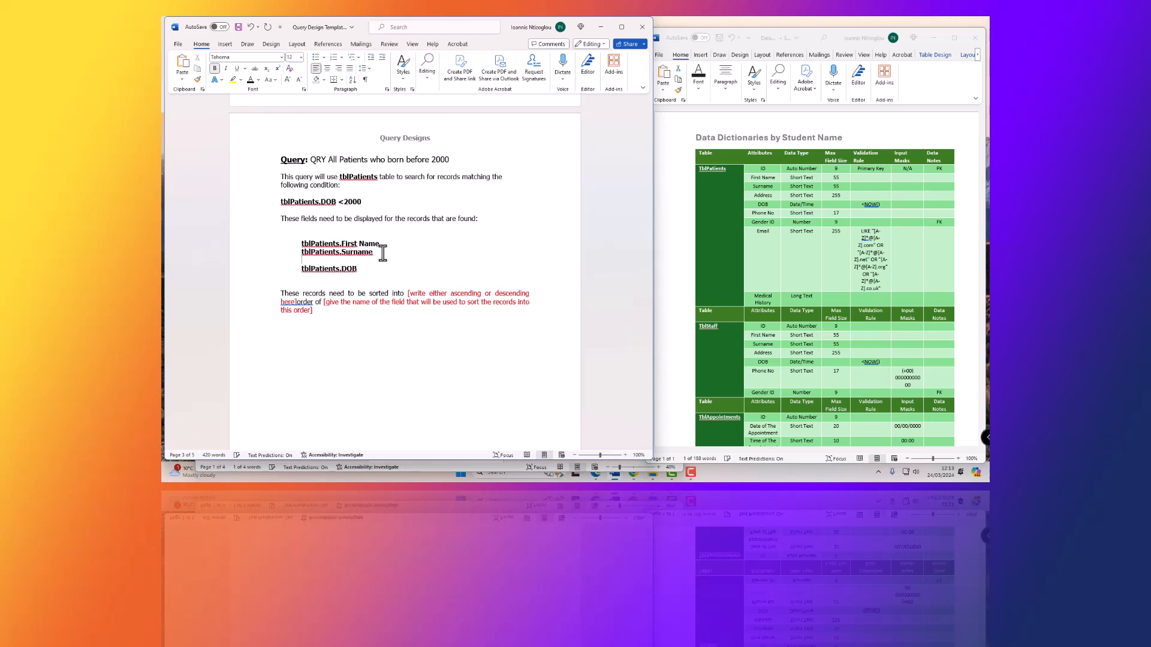
key(ctrl+v)
key(BackSpace)
click(764, 226)
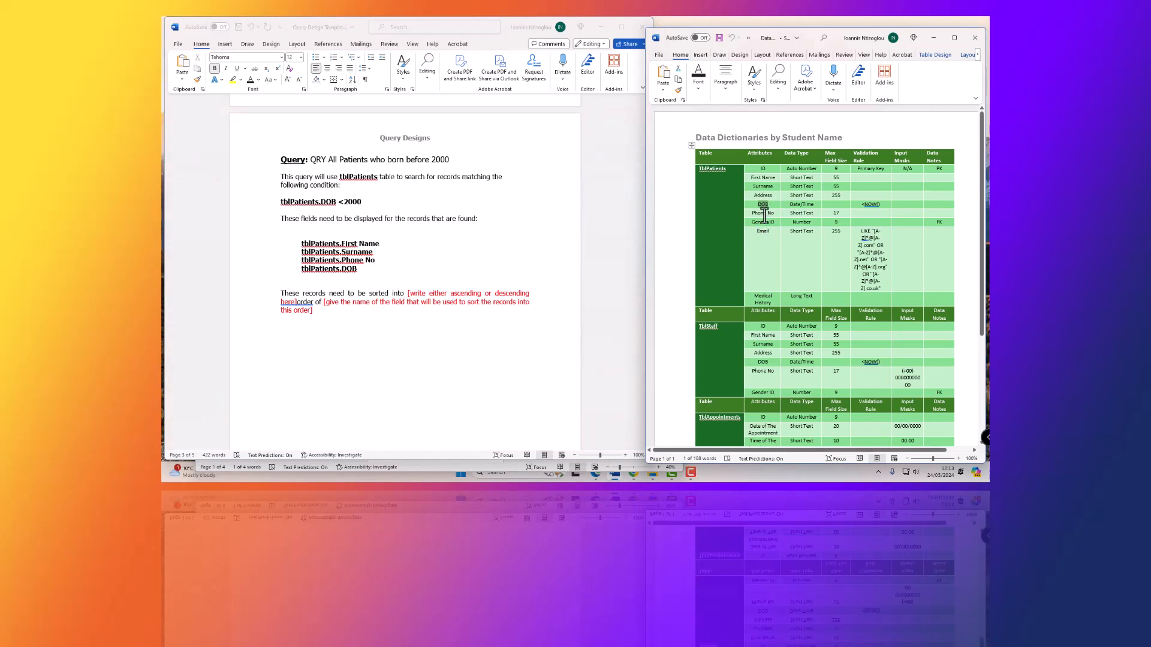
double_click(762, 204)
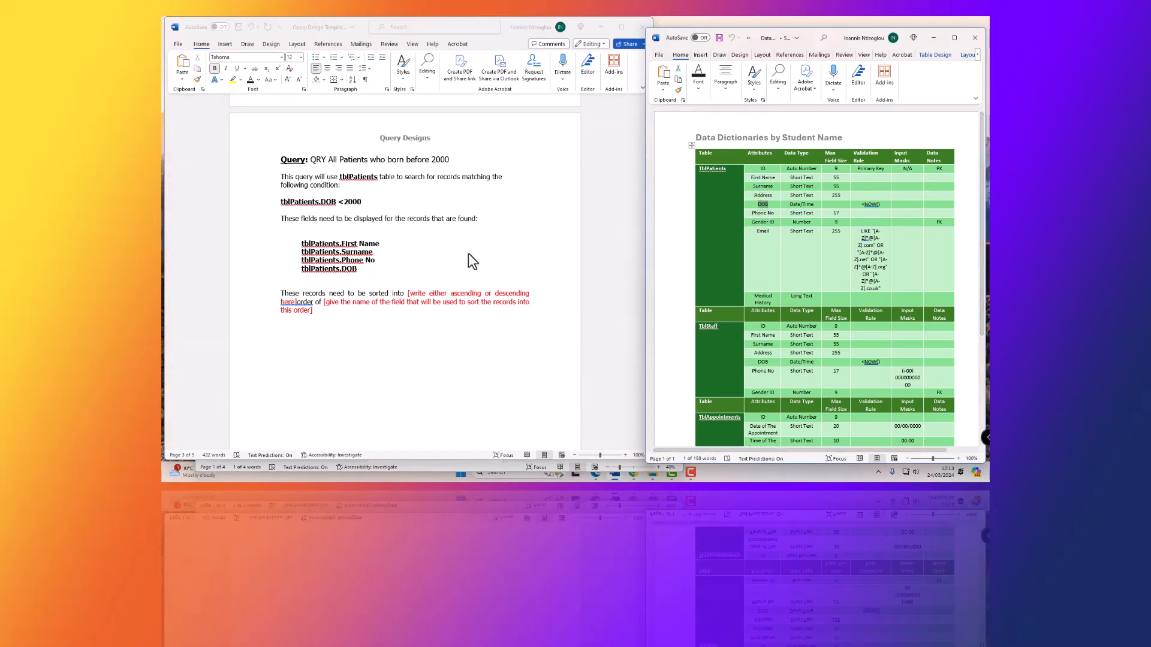
click(346, 256)
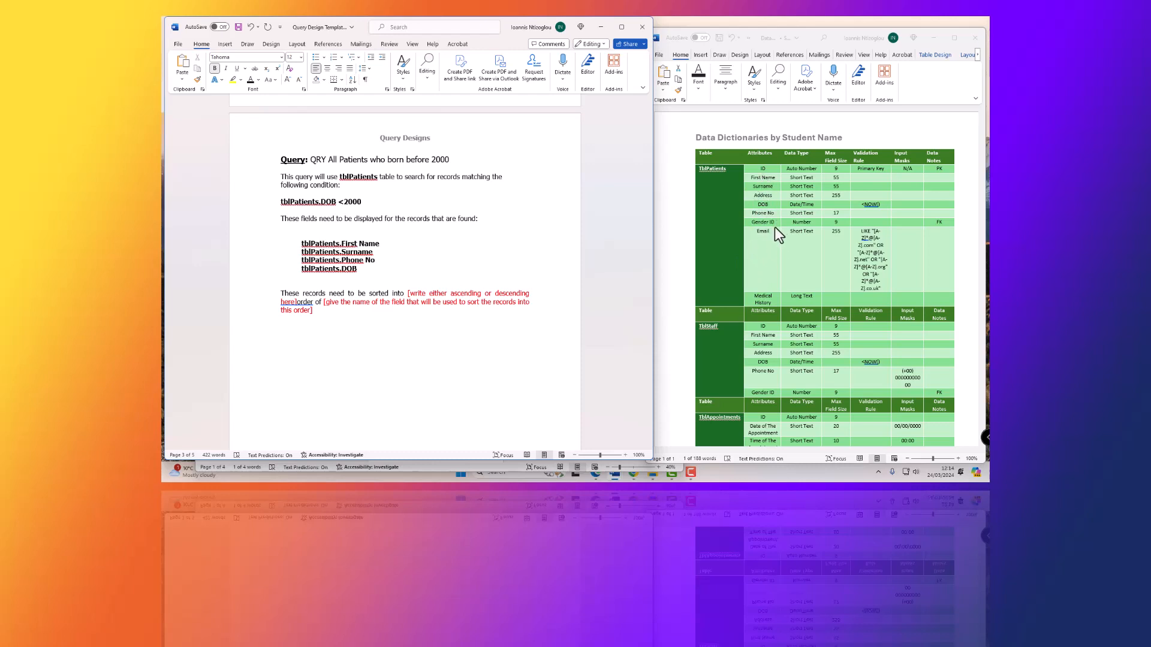
click(350, 269)
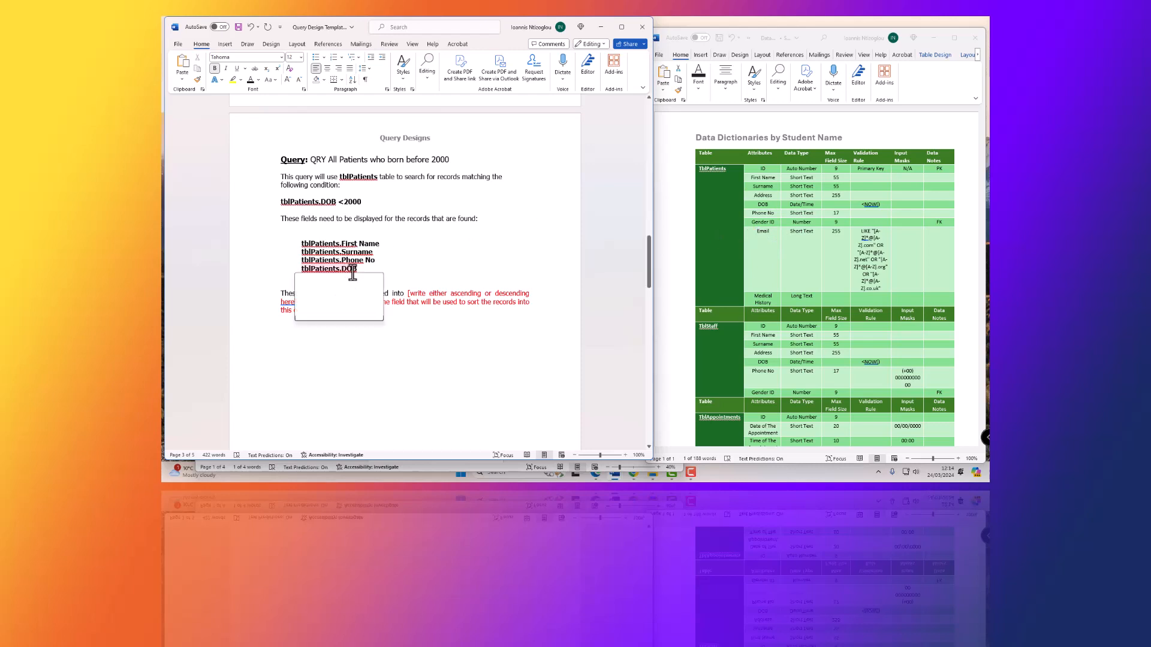
Add "tblPatients.Address" as the last displayed field, on a new line below "tblPatients.DOB"
click(390, 267)
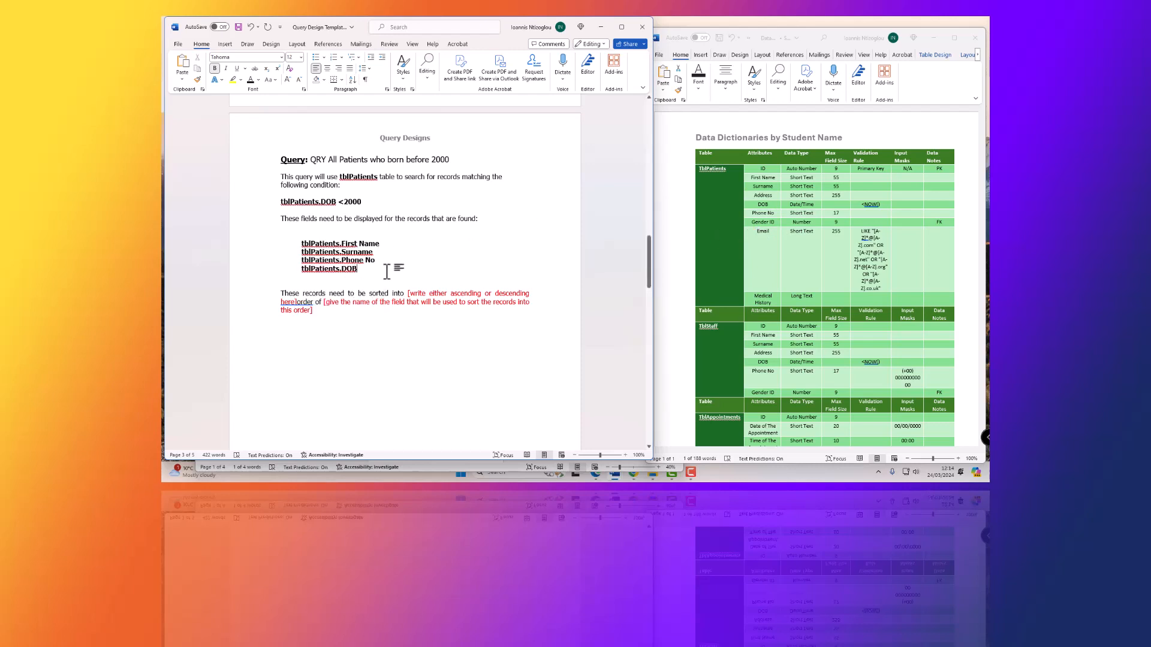
key(Return)
key(ctrl+v)
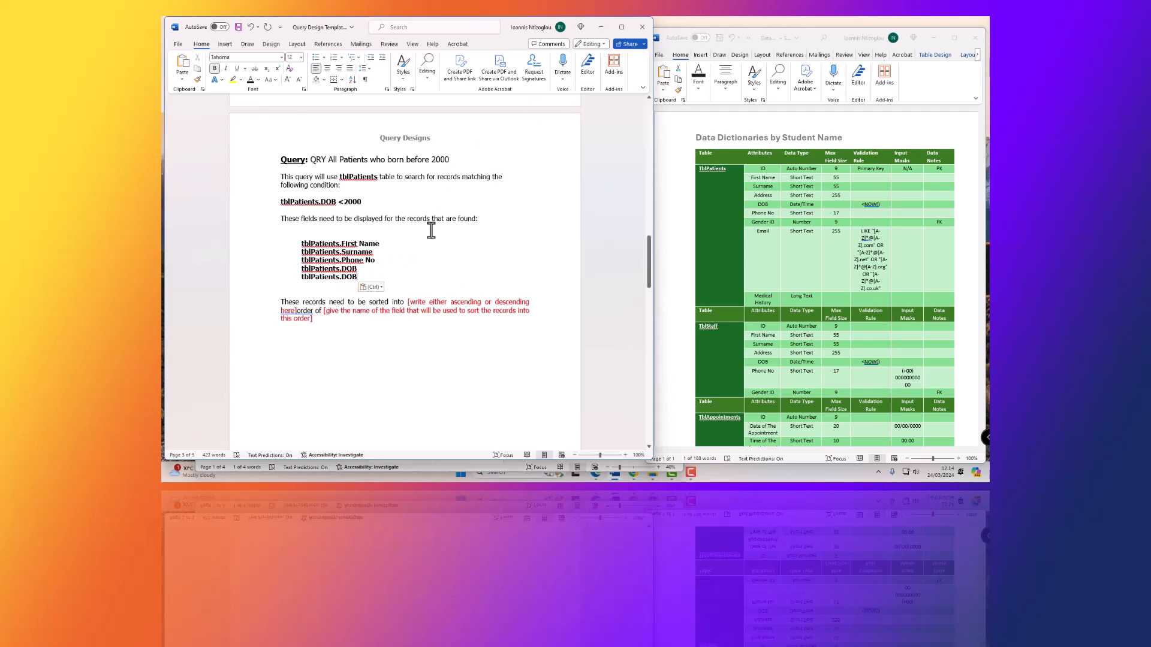
double_click(348, 276)
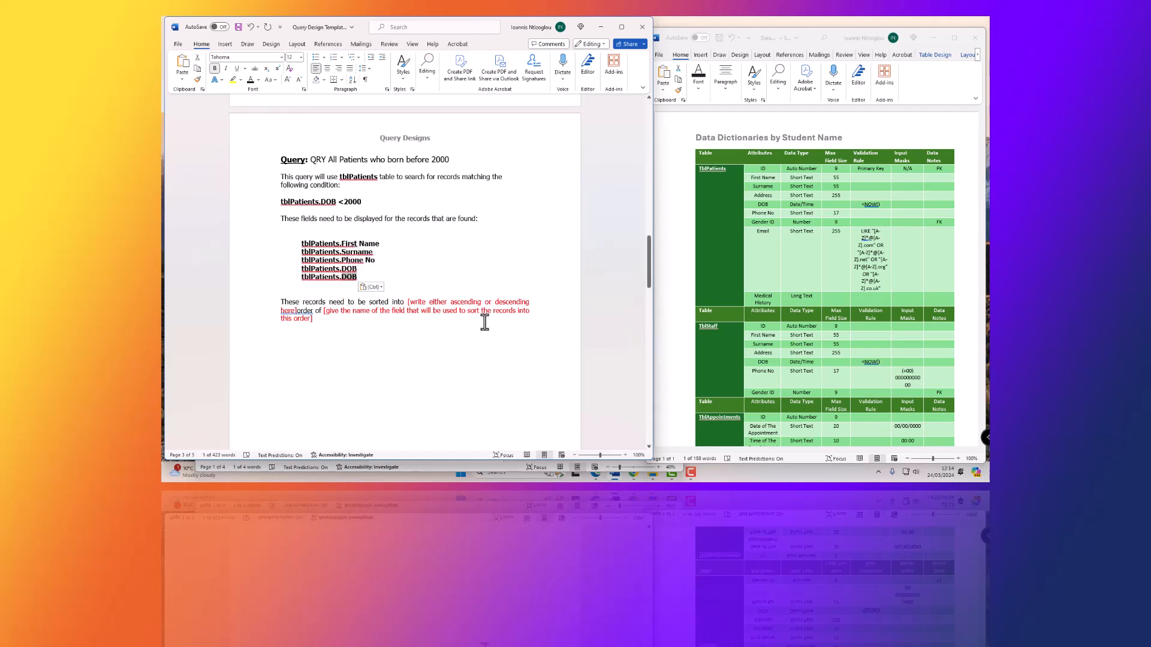
text(Address)
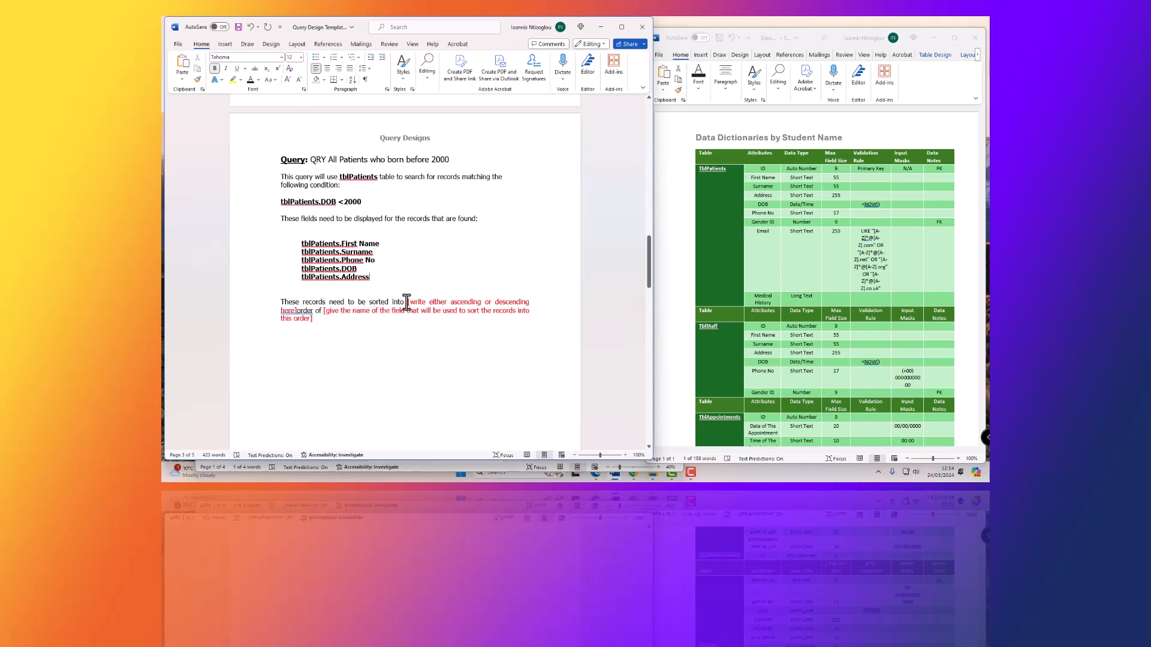
Reduce the sort-direction placeholder to the word "ascending", removing its brackets and the surrounding instruction text
drag(410, 302, 435, 303)
key(BackSpace)
click(487, 303)
click(466, 304)
key(BackSpace)
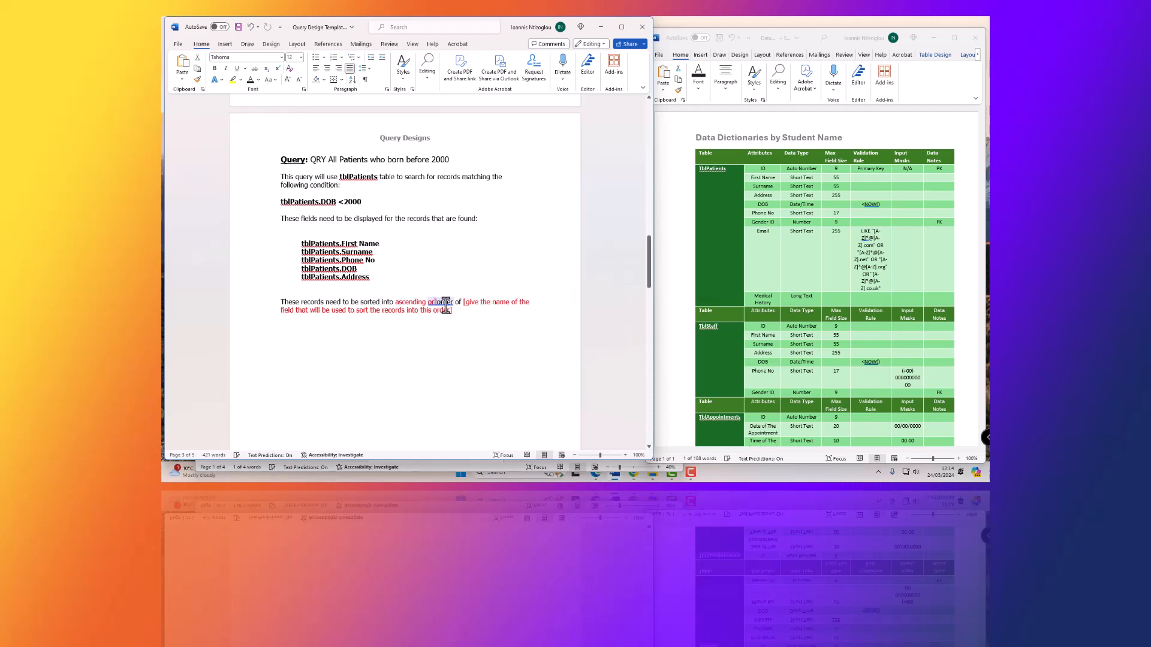
key(BackSpace)
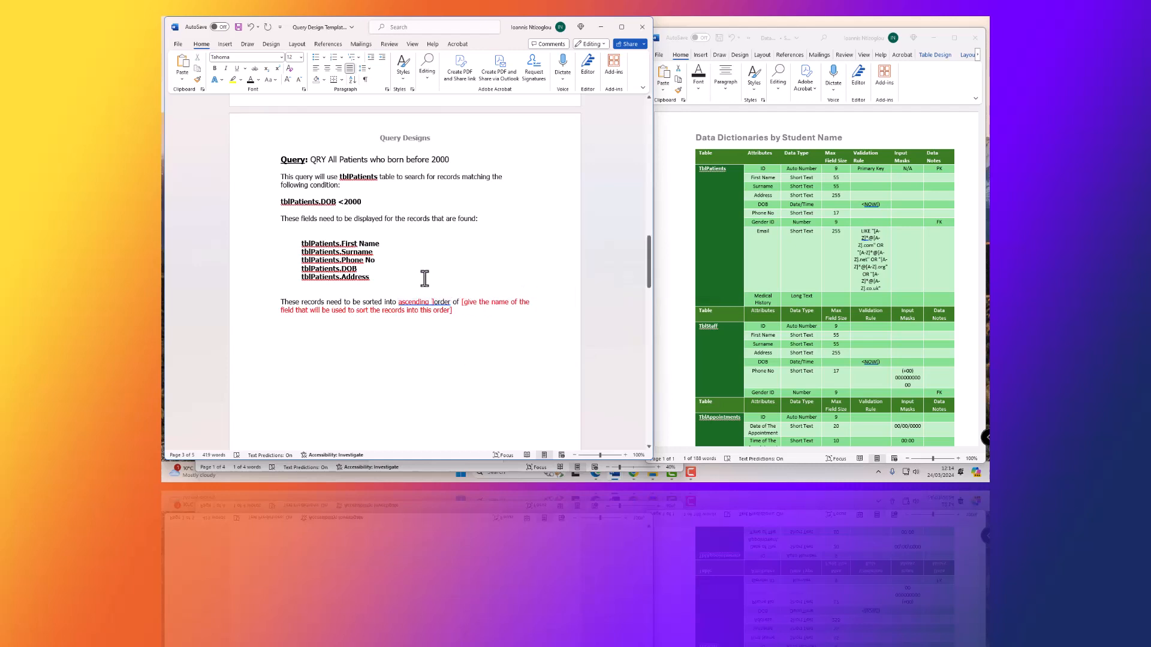
key(BackSpace)
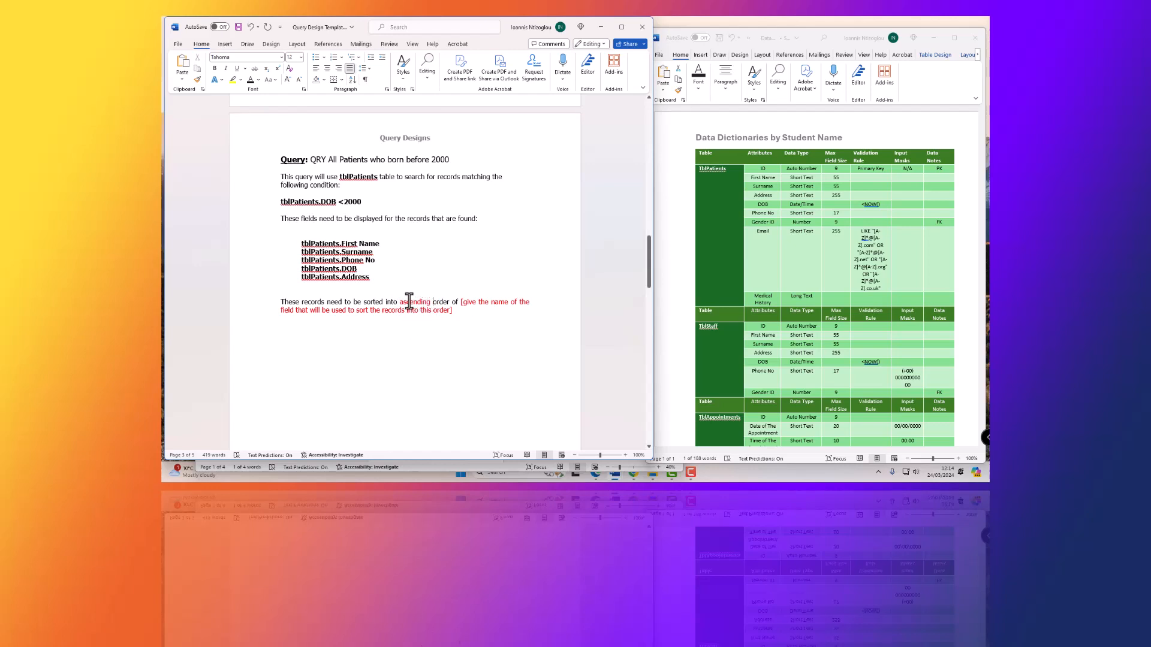
Replace the sort-field placeholder at the end of the sorting sentence with "tblPatients.Surname" copied from the field list
drag(461, 302, 469, 317)
key(BackSpace)
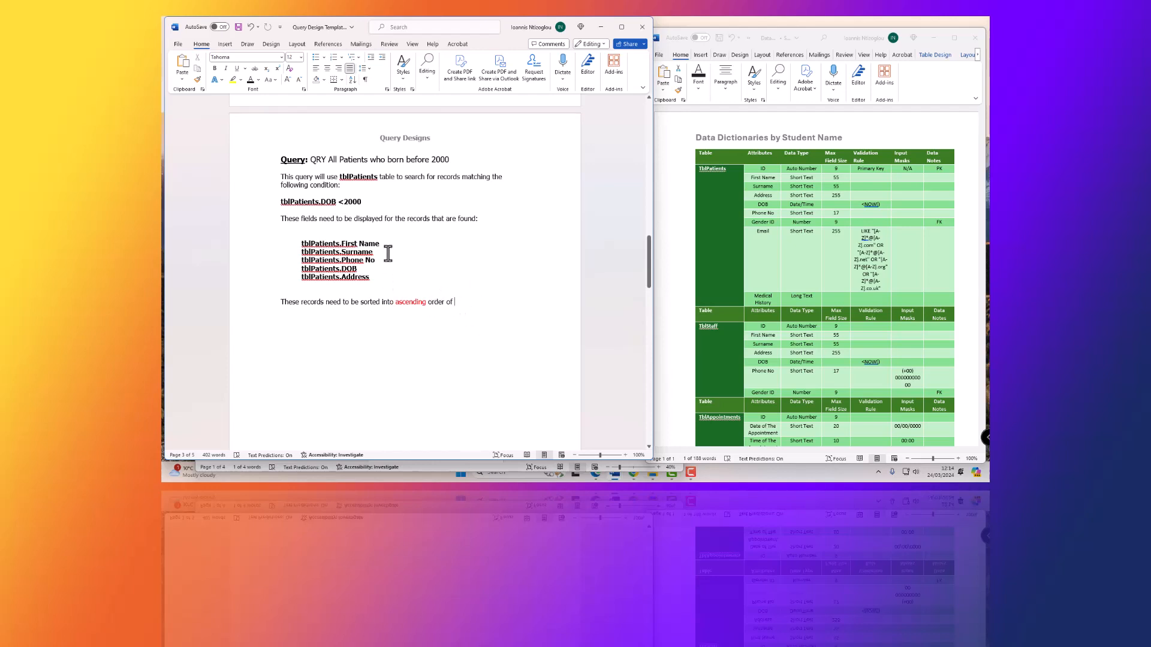
drag(386, 249, 290, 255)
key(ctrl+c)
click(474, 301)
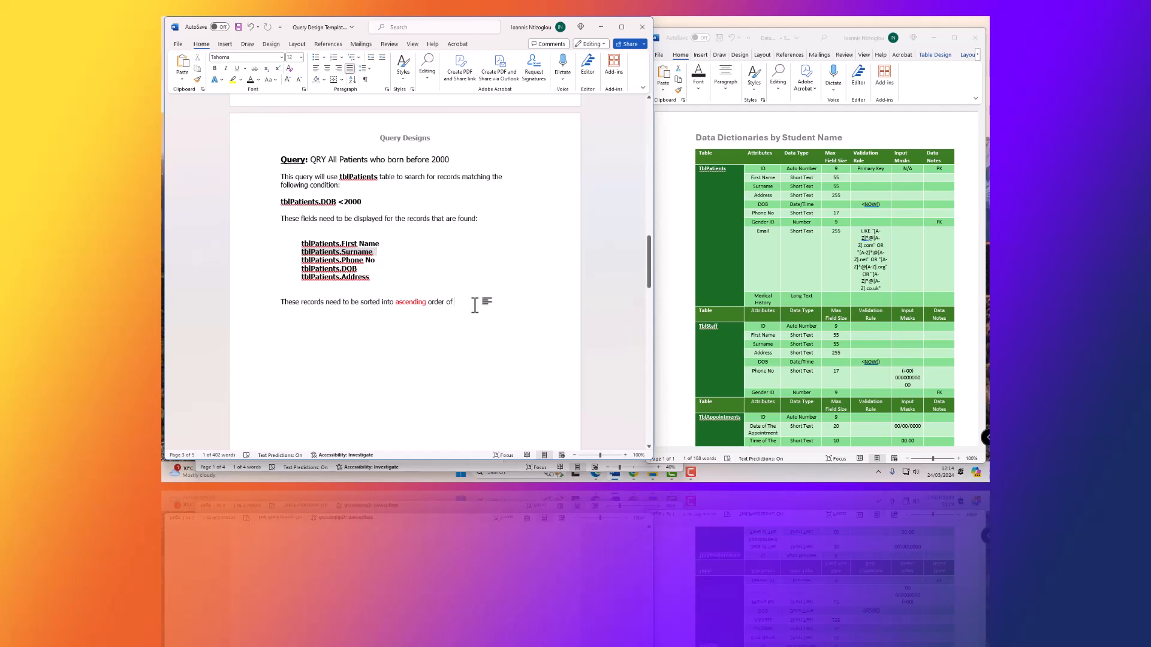
key(ctrl+v)
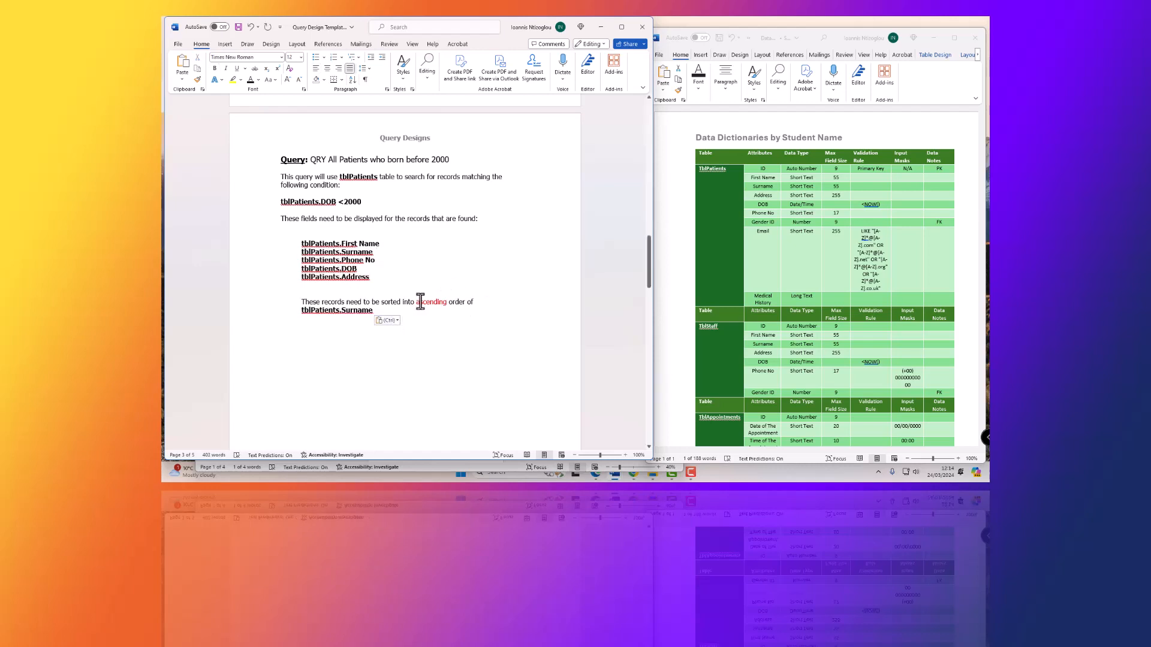
Format the word "ascending" in the sorting sentence as bold black text
double_click(424, 302)
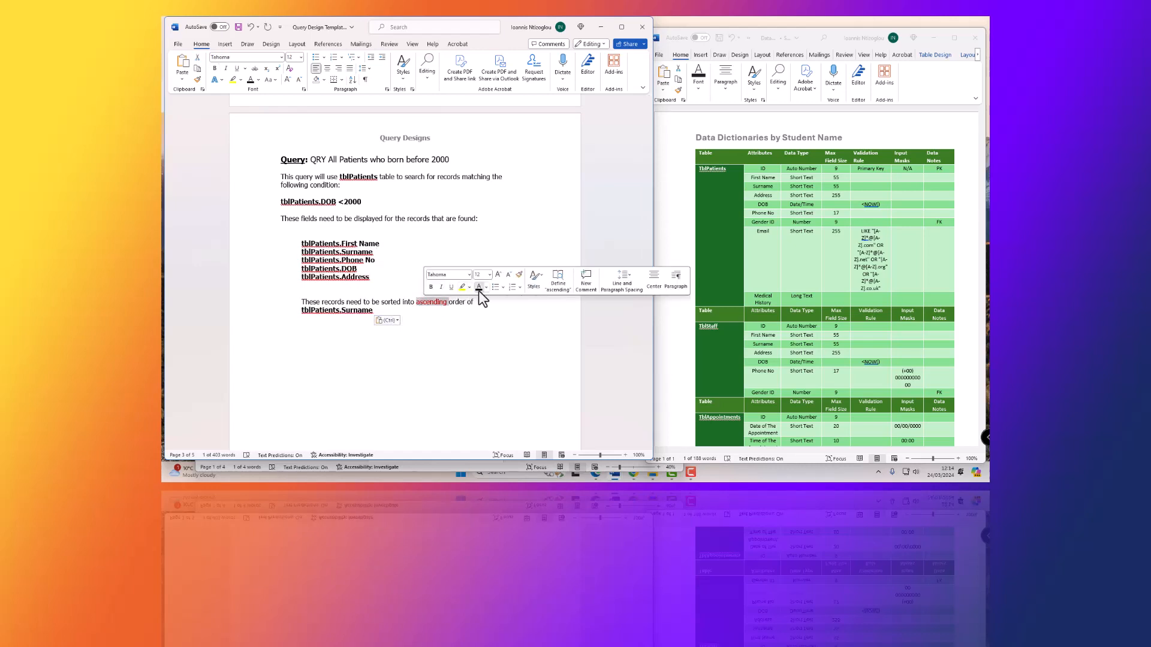
click(429, 287)
click(417, 328)
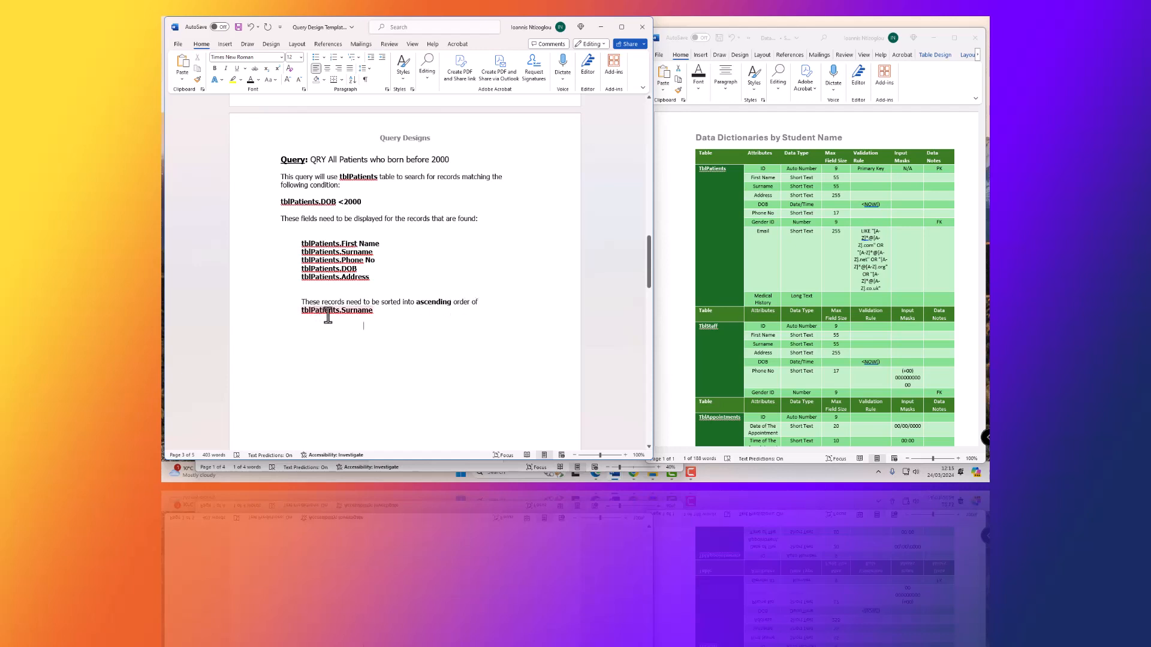
click(488, 304)
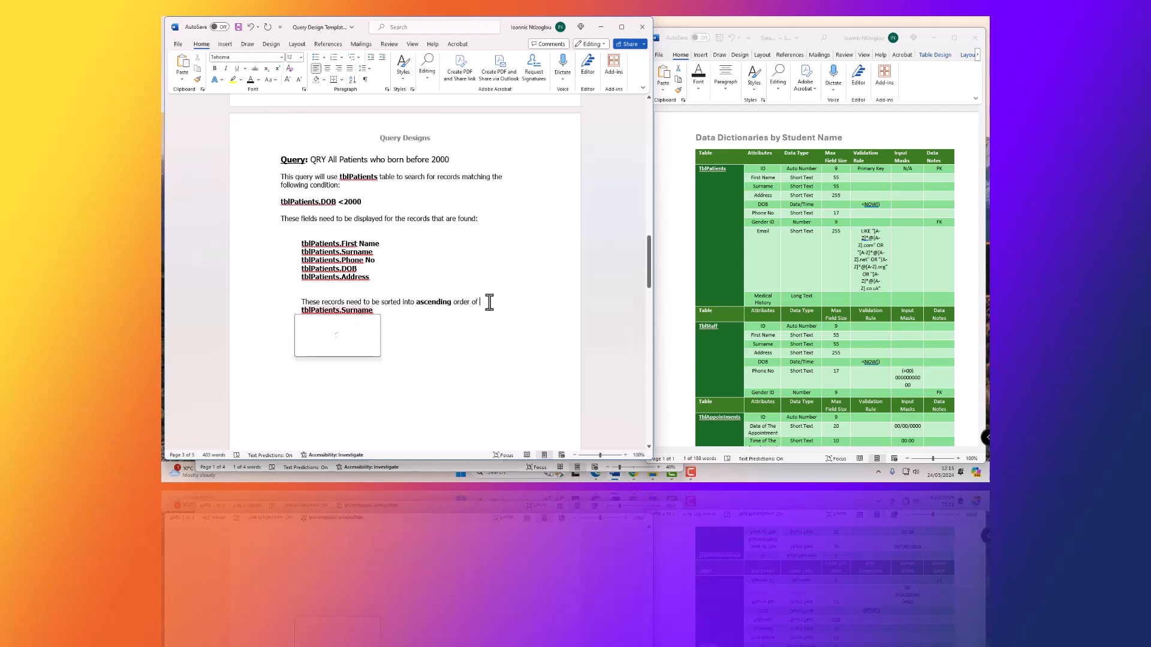
key(Delete)
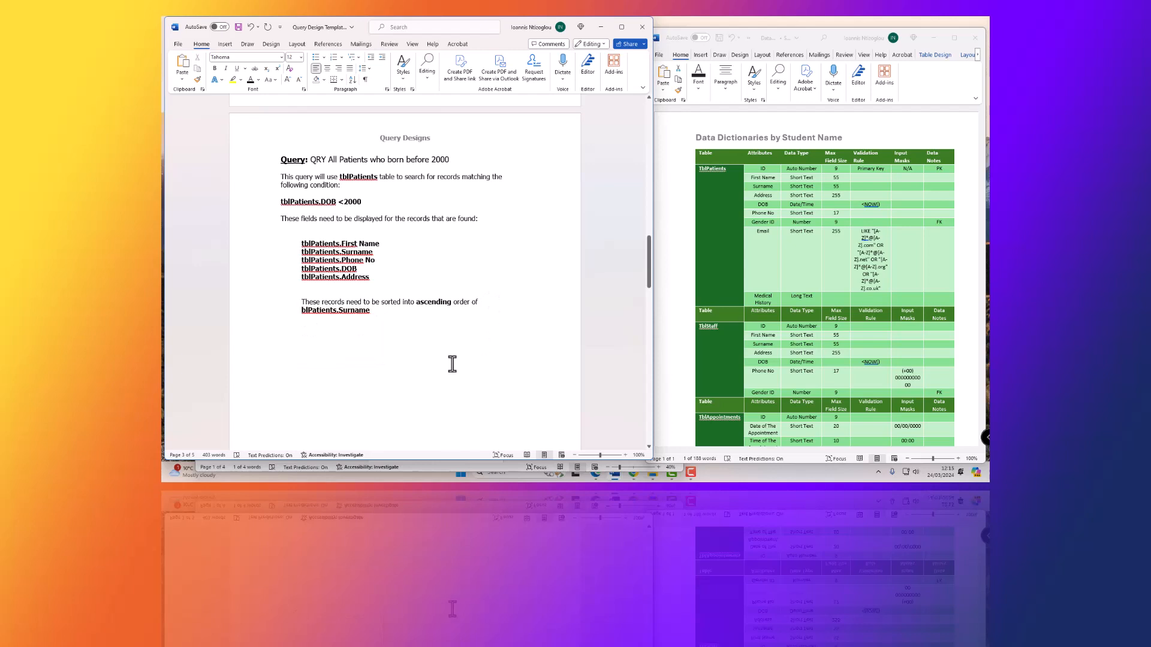
key(ctrl+z)
click(368, 364)
drag(426, 306, 431, 307)
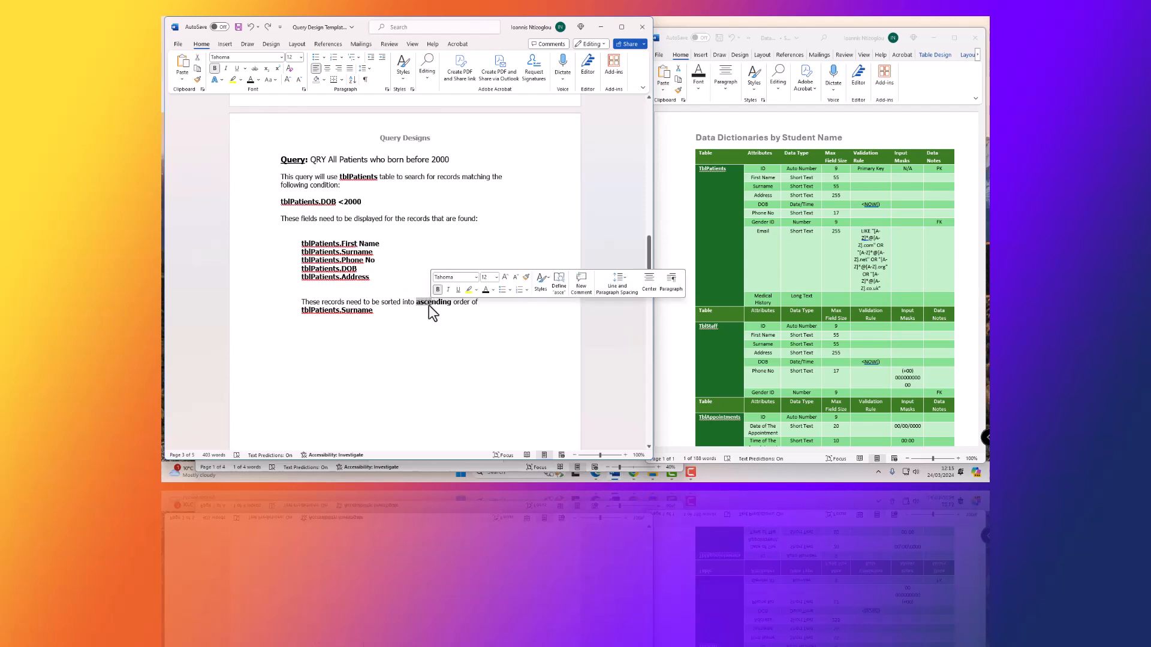
click(397, 318)
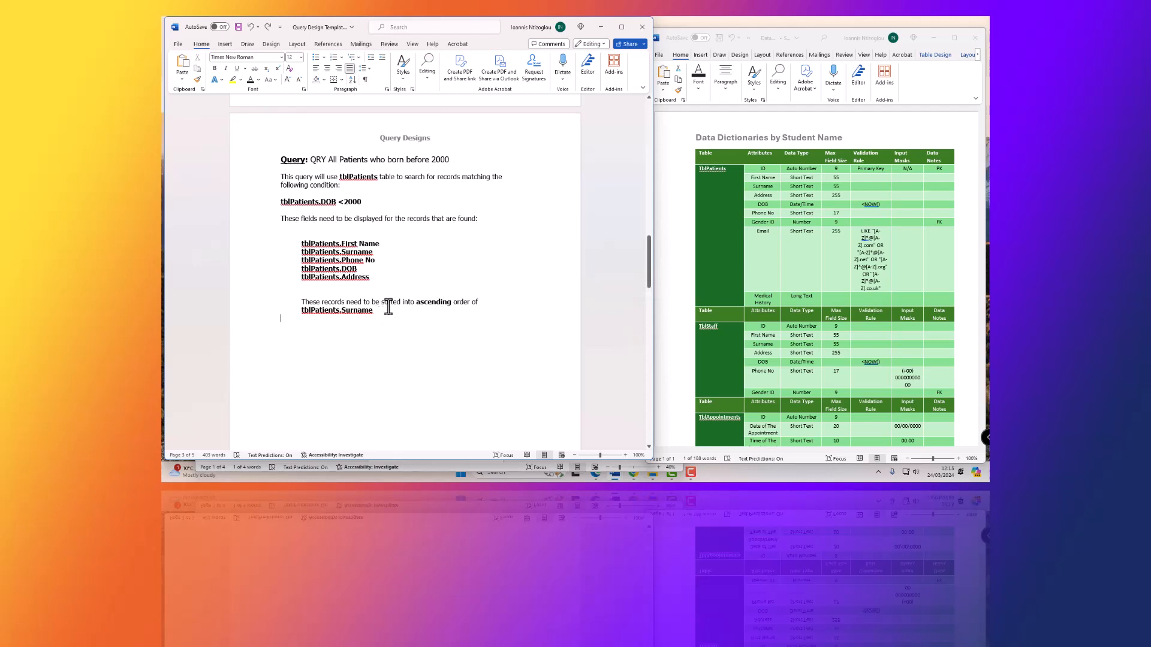
Review the completed "QRY All Patients who born before 2000" page, checking its condition, displayed fields and sort order
scroll(384, 309, down, 3)
scroll(384, 306, up, 4)
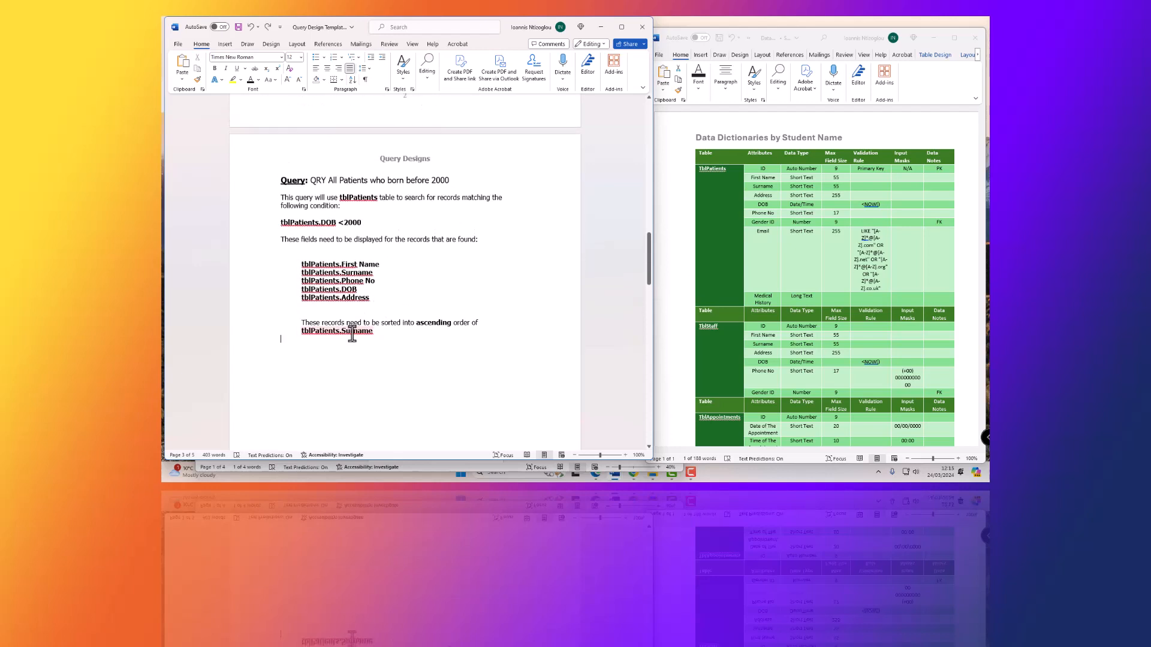
scroll(384, 303, down, 5)
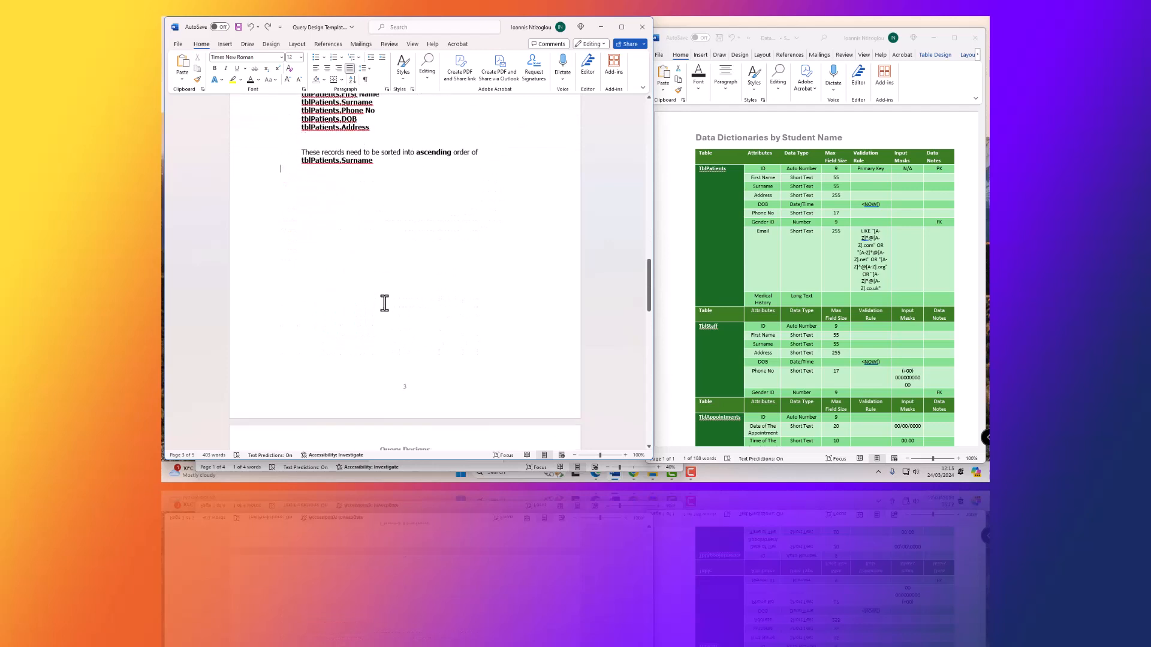
scroll(384, 304, down, 3)
scroll(384, 302, up, 3)
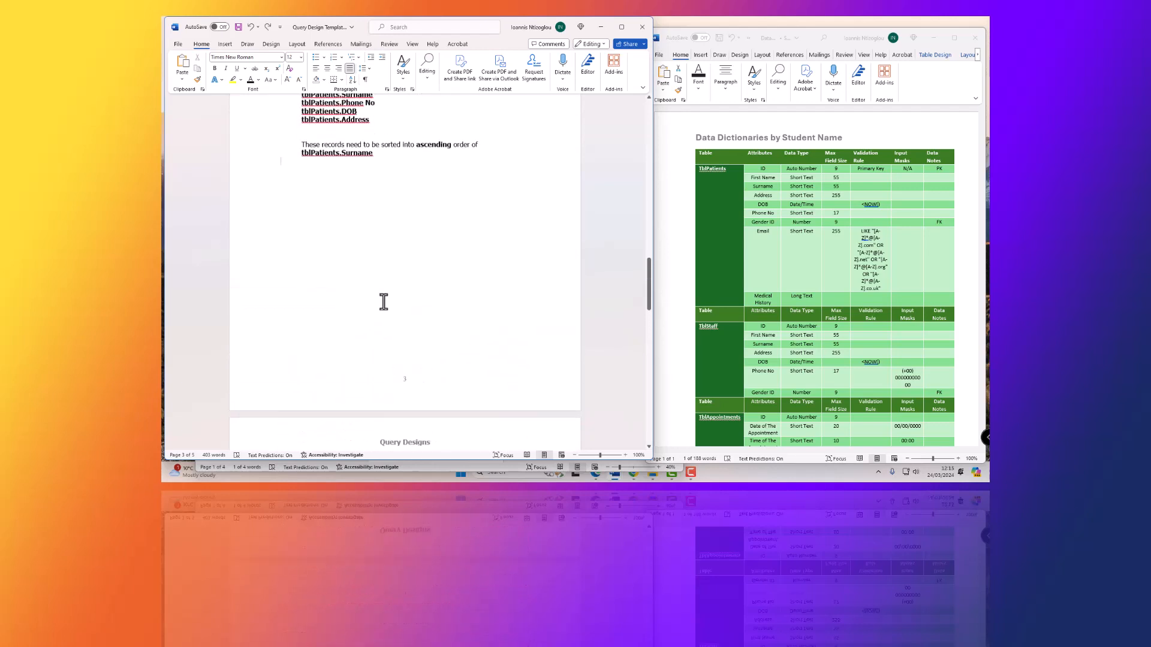
scroll(383, 302, up, 3)
scroll(381, 309, down, 2)
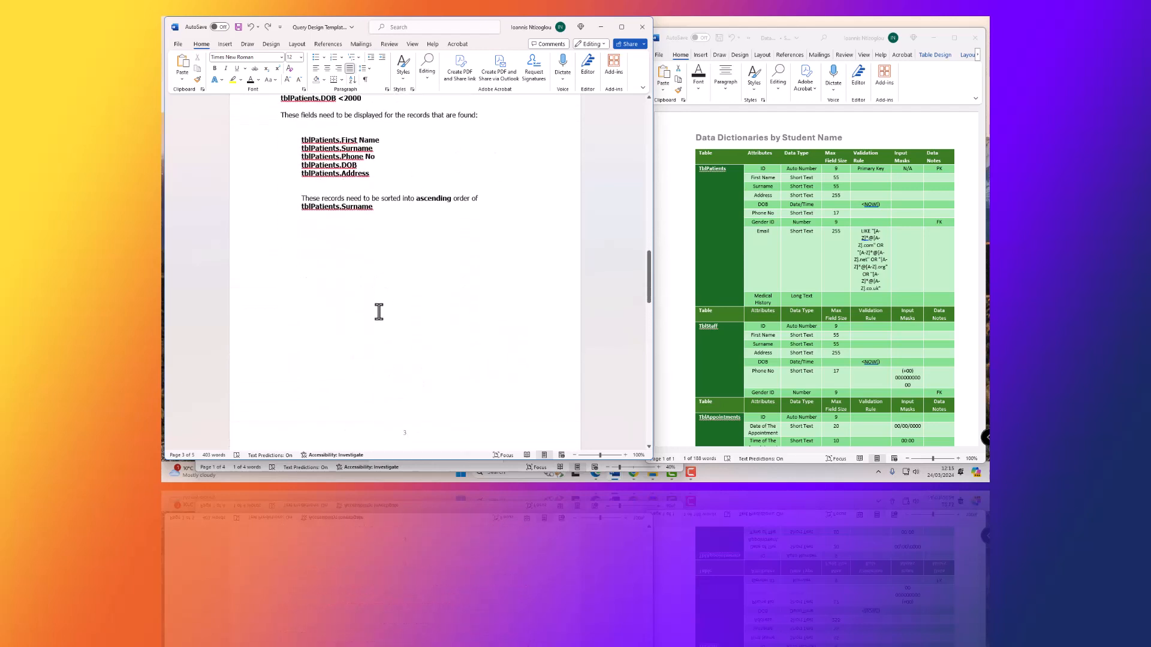
scroll(379, 311, up, 3)
scroll(377, 314, down, 3)
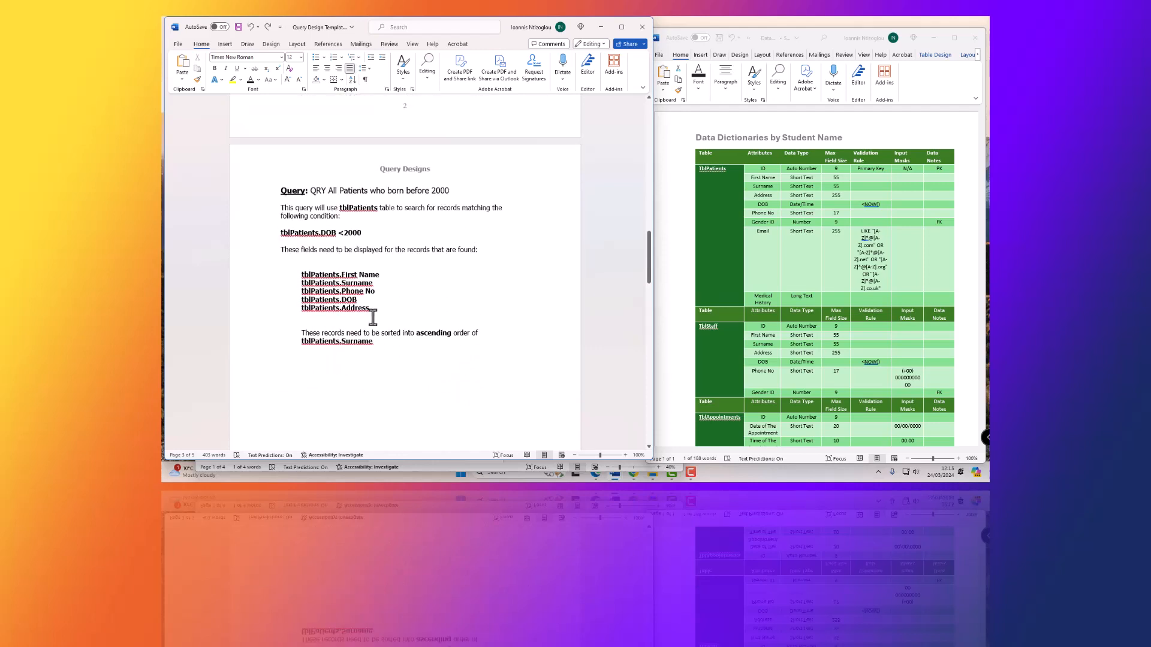
Recolour the query title "Find Patients by searching for their surname" black and prefix it with "QRY", also in black
scroll(373, 325, down, 5)
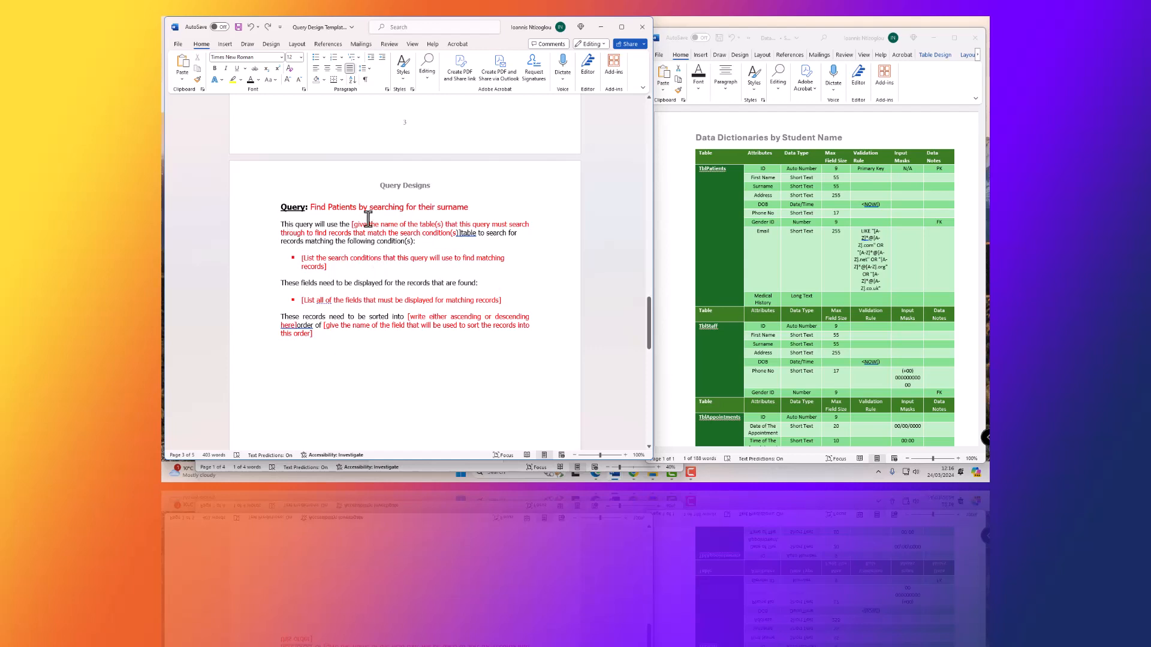
drag(468, 207, 307, 207)
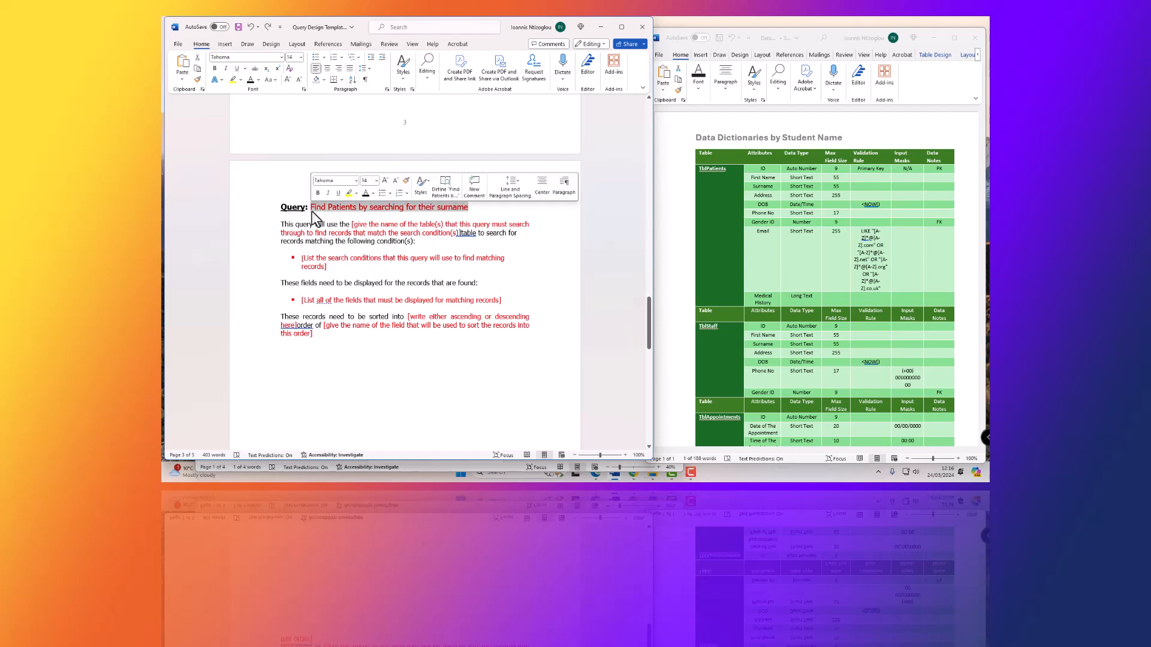
click(366, 193)
click(311, 210)
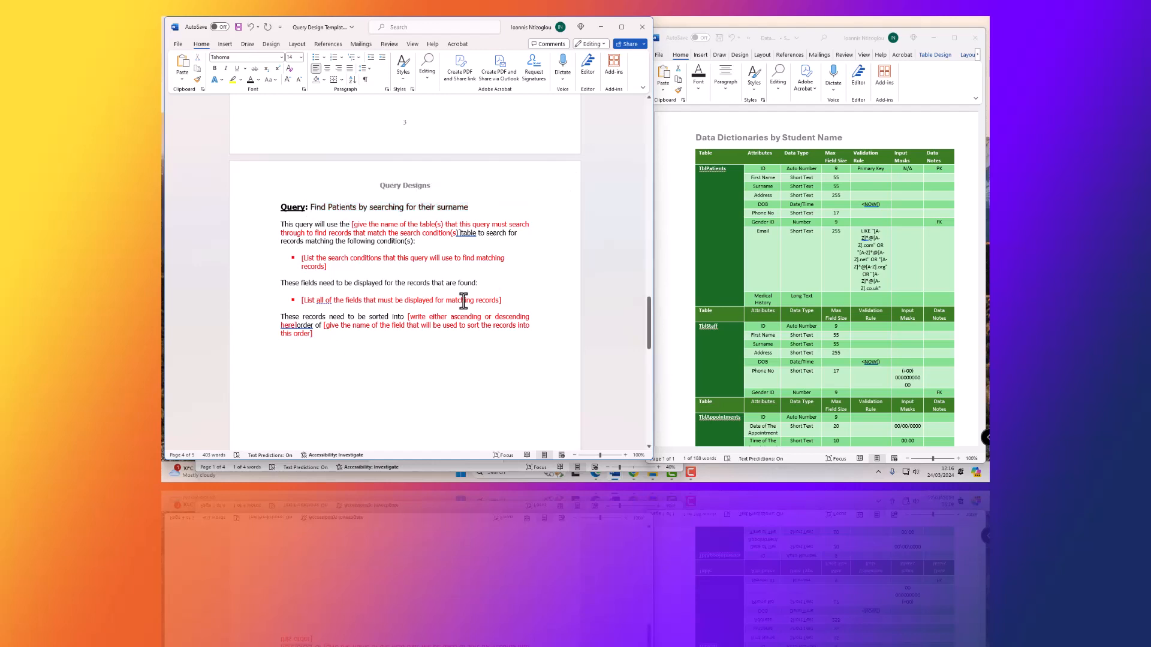
text(QRY)
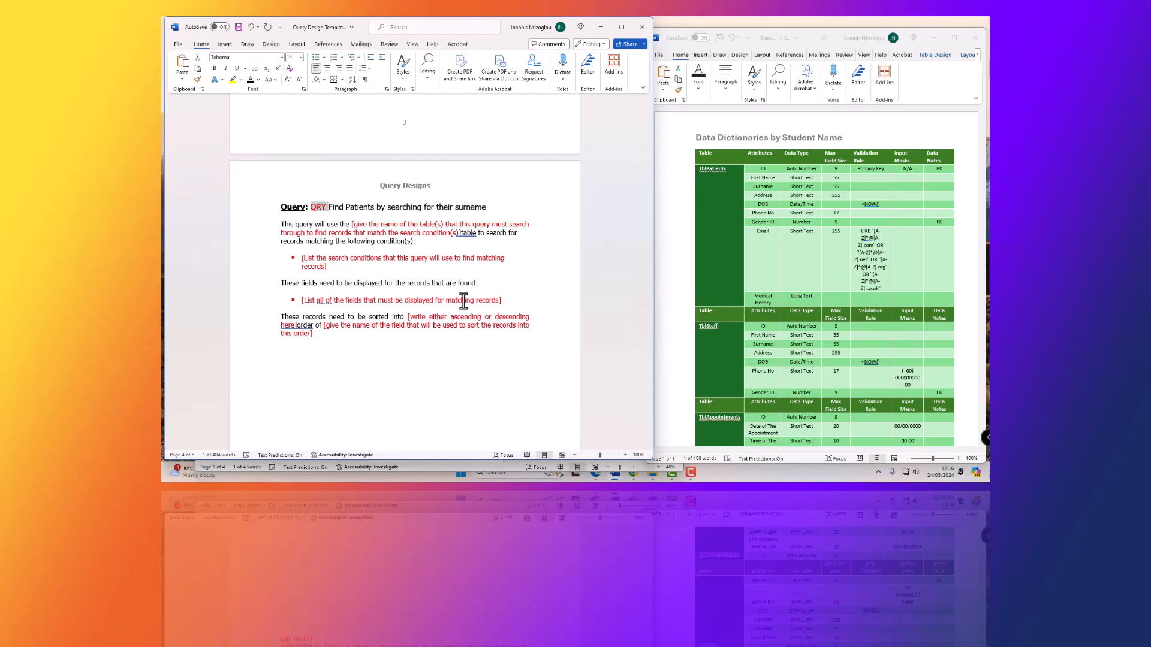
click(247, 80)
click(313, 224)
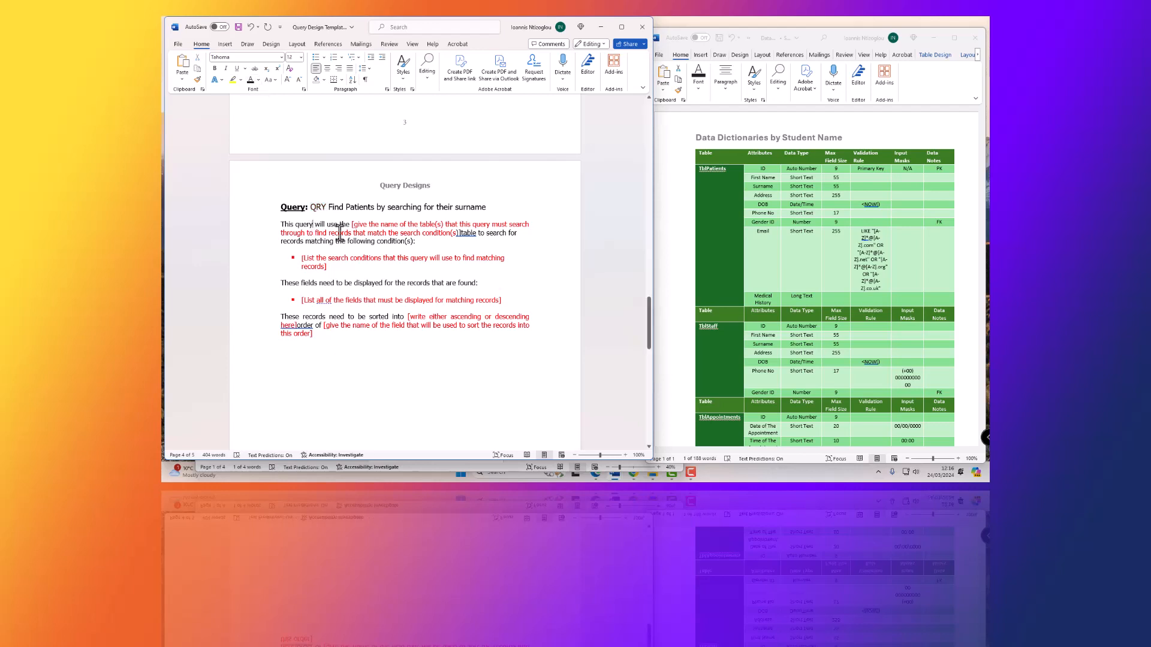
Replace the table-name placeholder in the surname-search query with "tblPatients" copied from the previous query's description
drag(351, 224, 459, 232)
key(Delete)
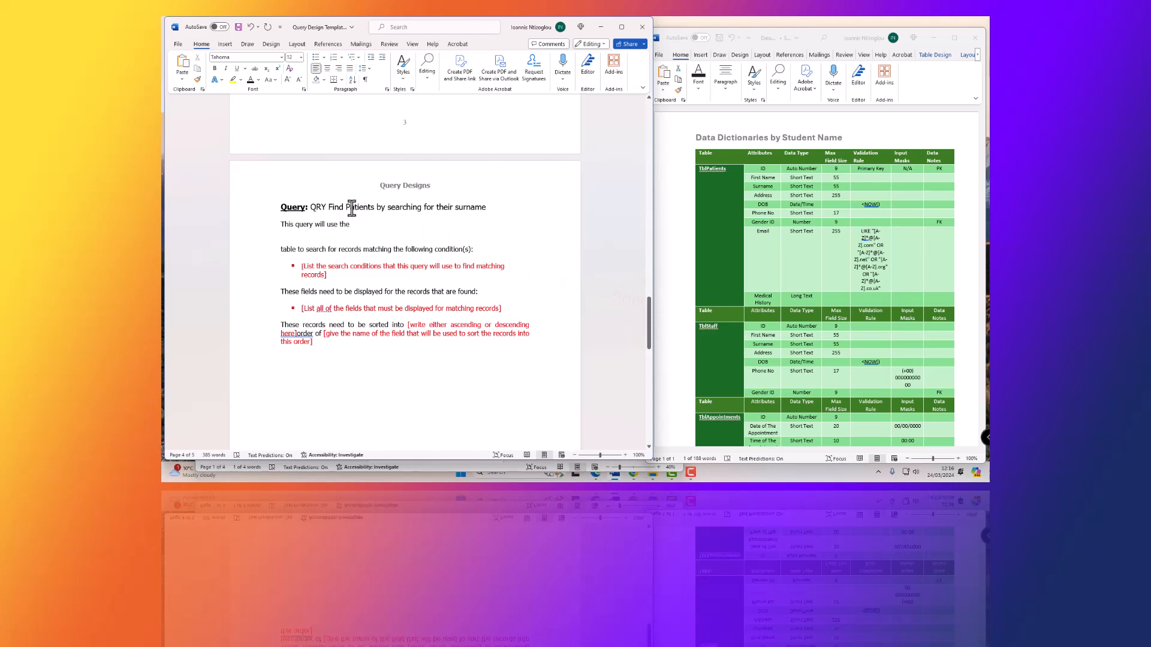
drag(347, 207, 386, 208)
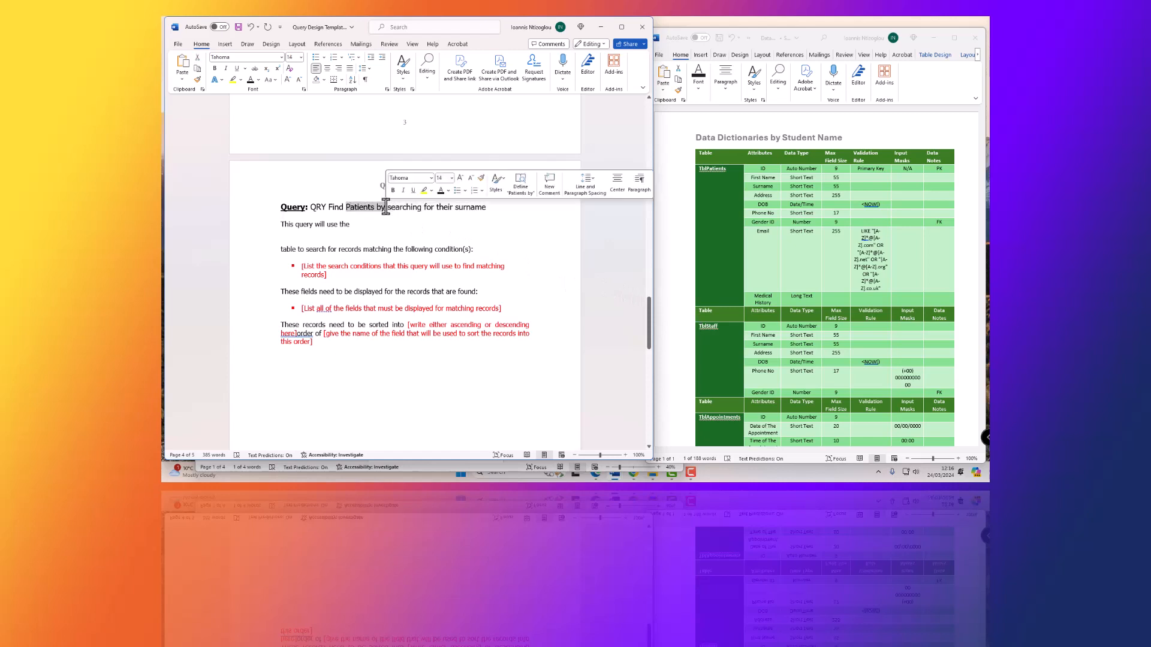
click(385, 240)
scroll(378, 231, up, 10)
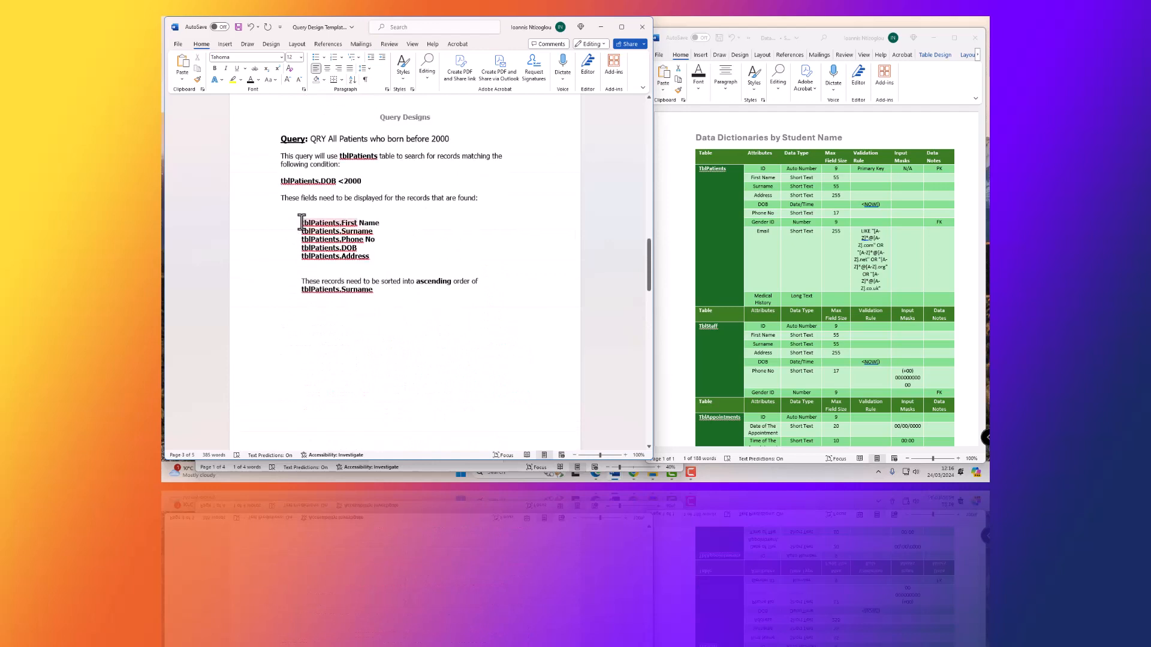
double_click(358, 157)
key(ctrl+c)
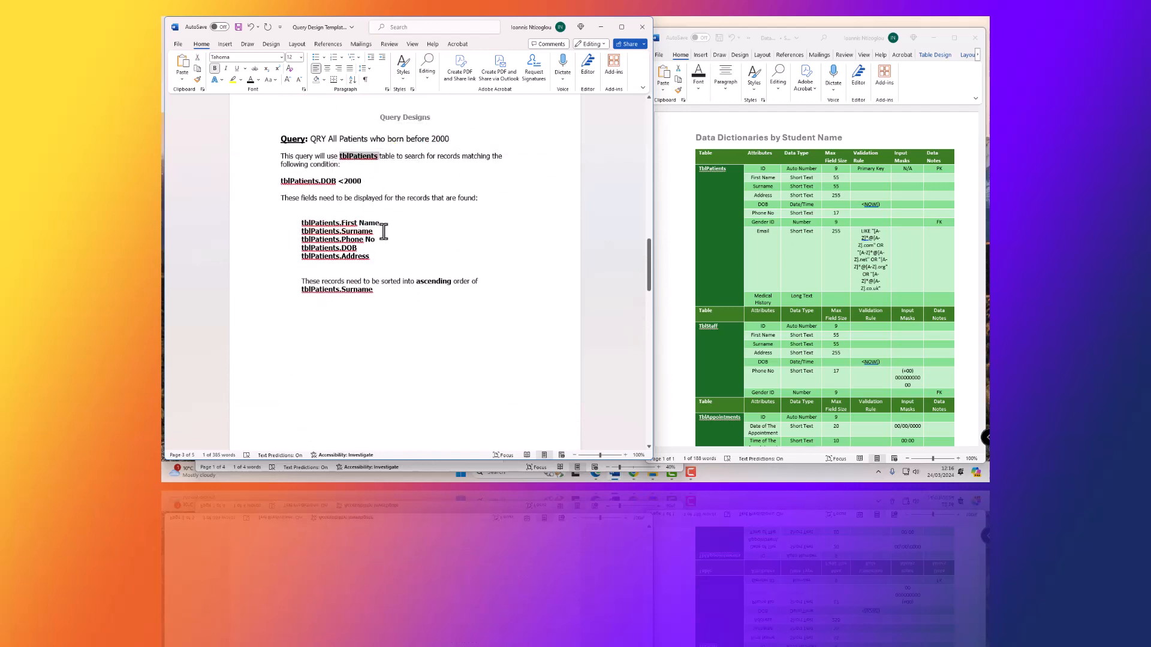
scroll(387, 253, down, 9)
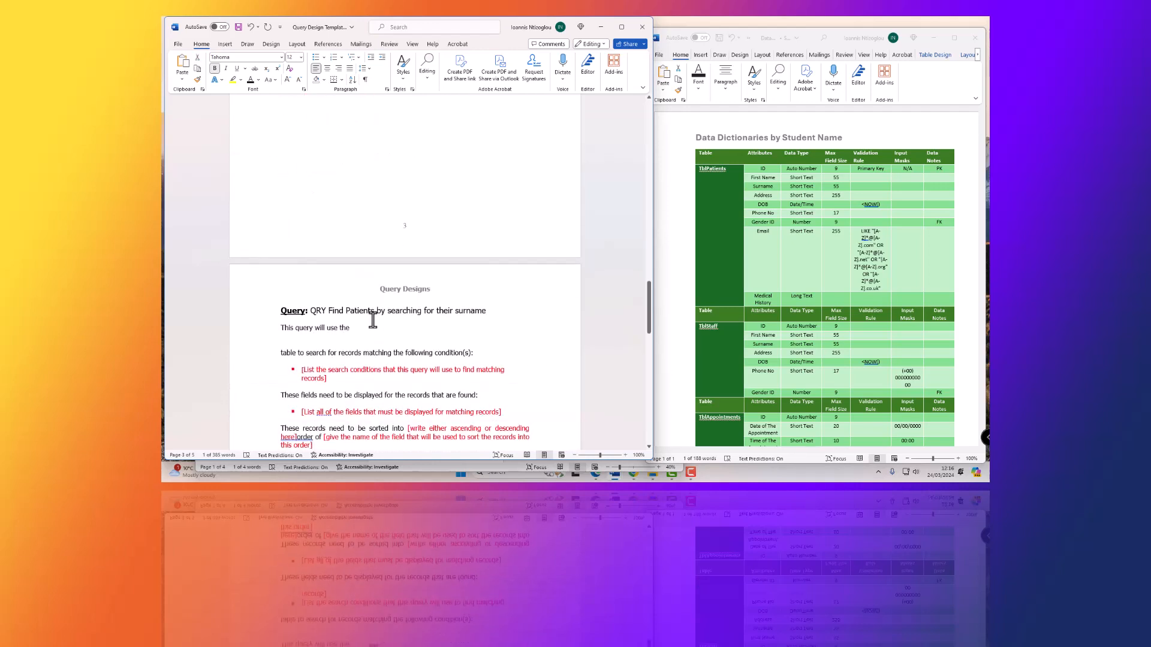
click(367, 266)
key(ctrl+v)
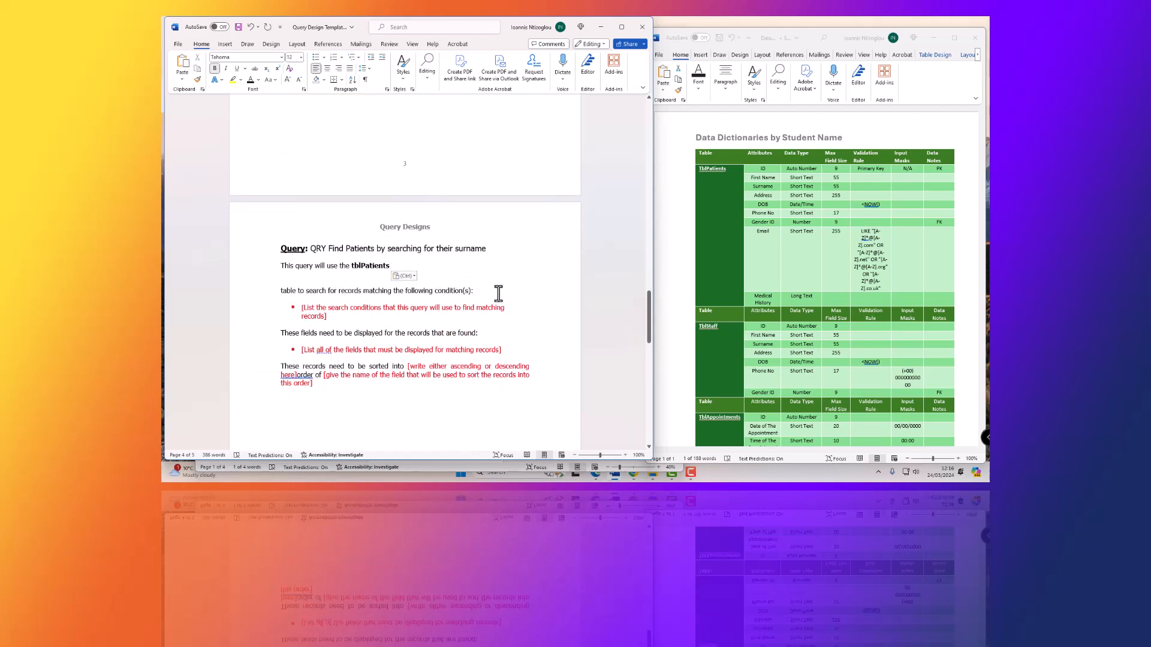
Rejoin the split sentence directly after "tblPatients" and change "condition(s)" to "condition" at its end
key(Delete)
key(Delete)
key(Delete)
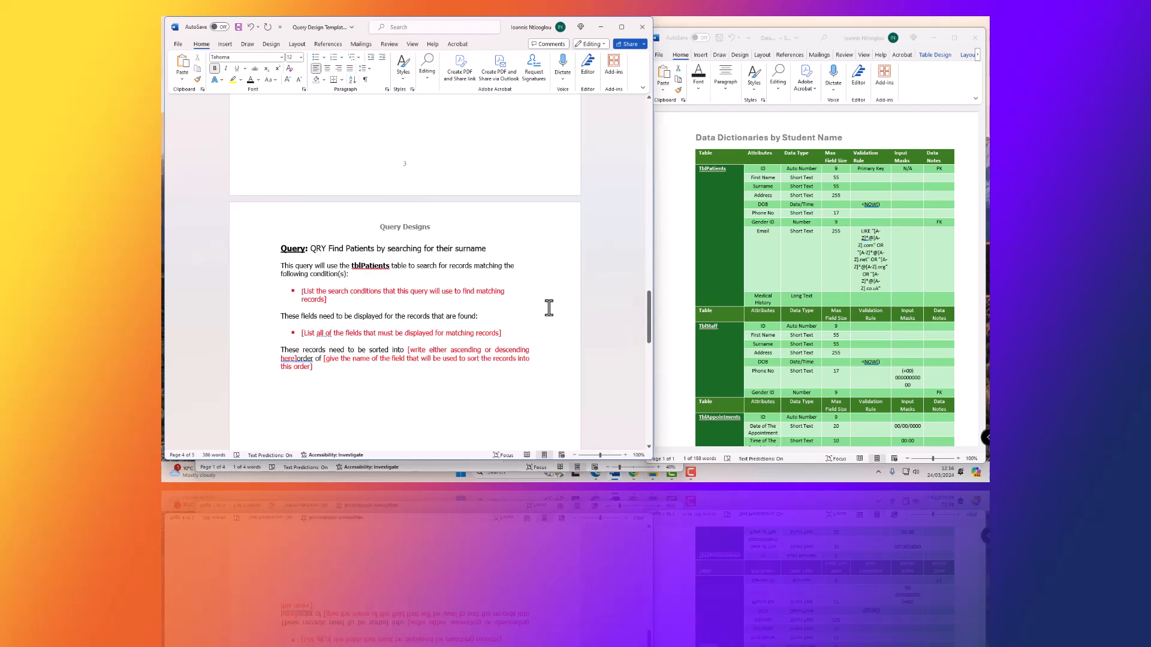
right_click(495, 274)
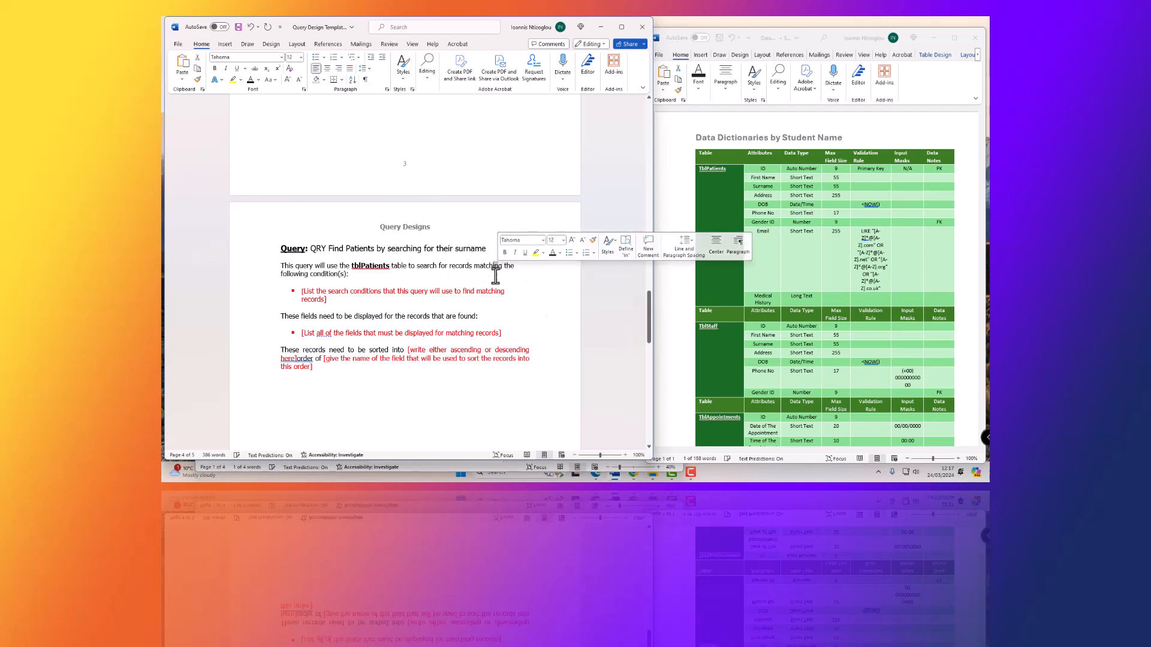
click(474, 292)
click(348, 275)
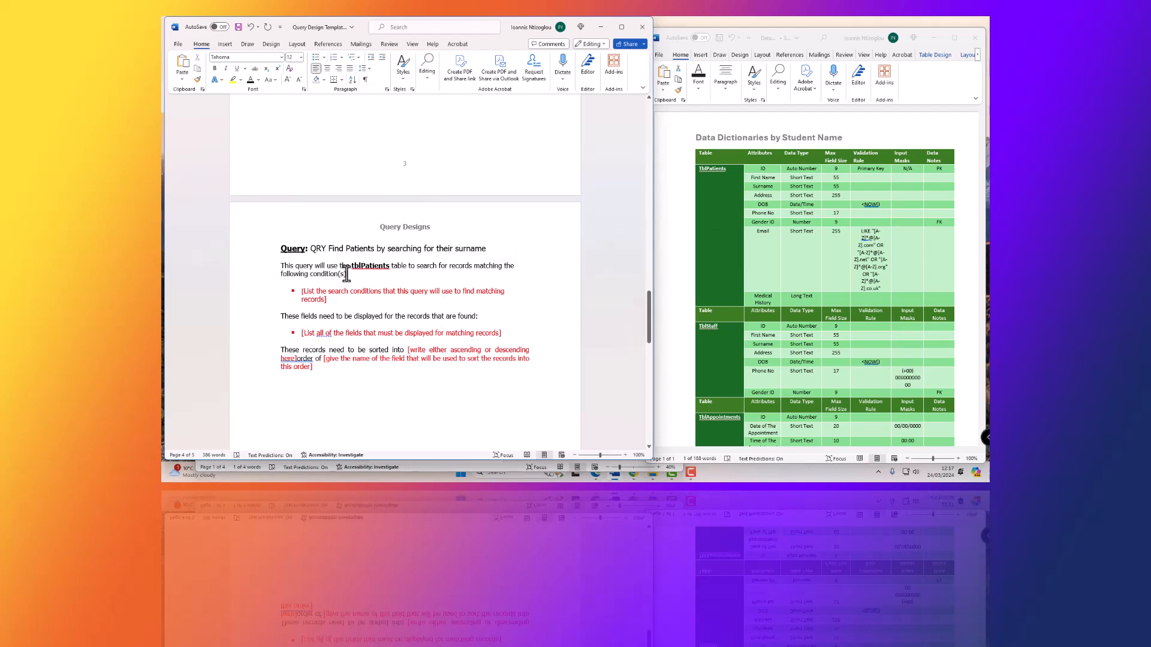
key(BackSpace)
key(BackSpace)
key(BackSpace)
Replace the bulleted search-conditions placeholder with "tblPatients.Surname" copied from the previous query's field list, leaving no extra blank line below
drag(329, 298, 283, 296)
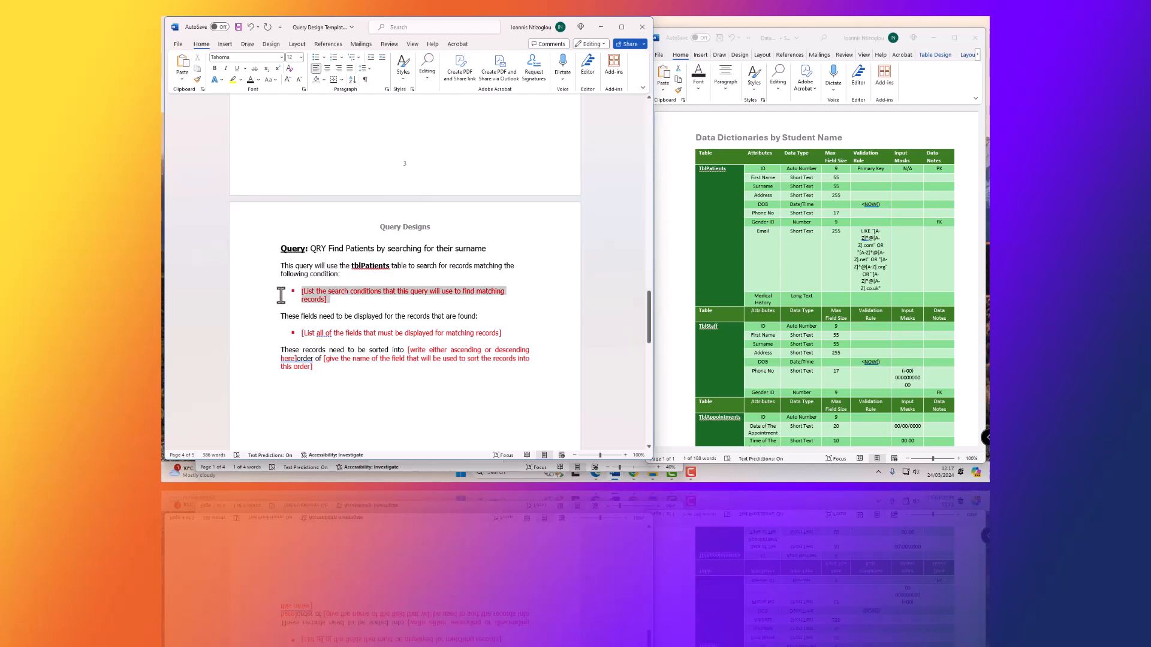
key(BackSpace)
key(BackSpace)
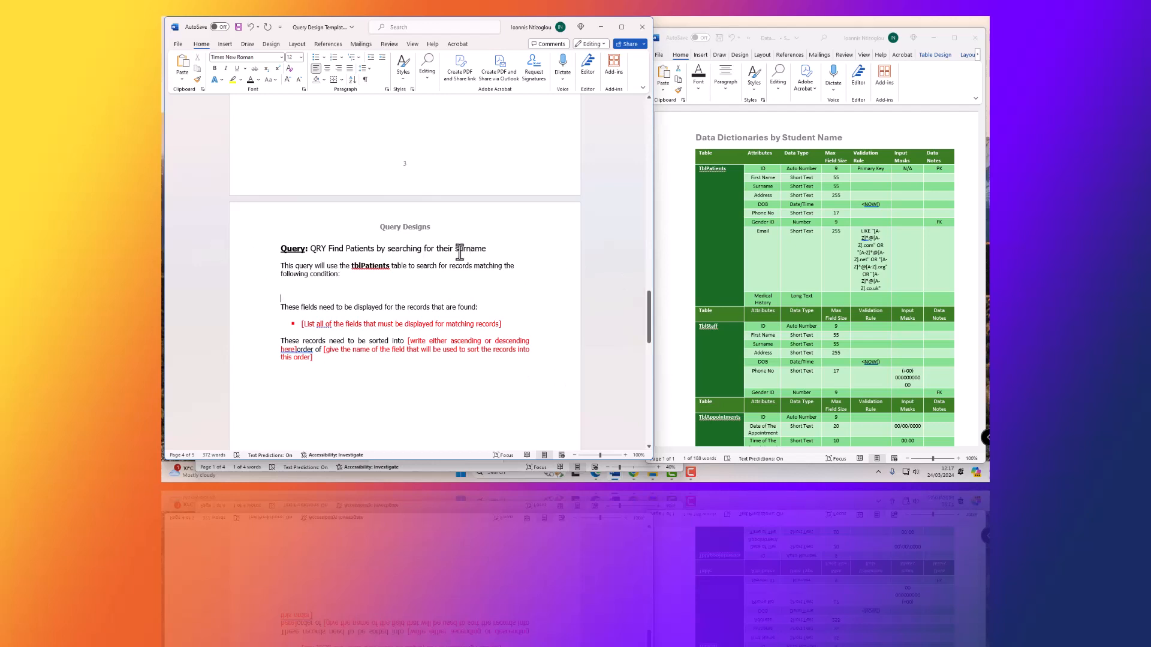
scroll(392, 282, up, 2)
scroll(370, 273, up, 5)
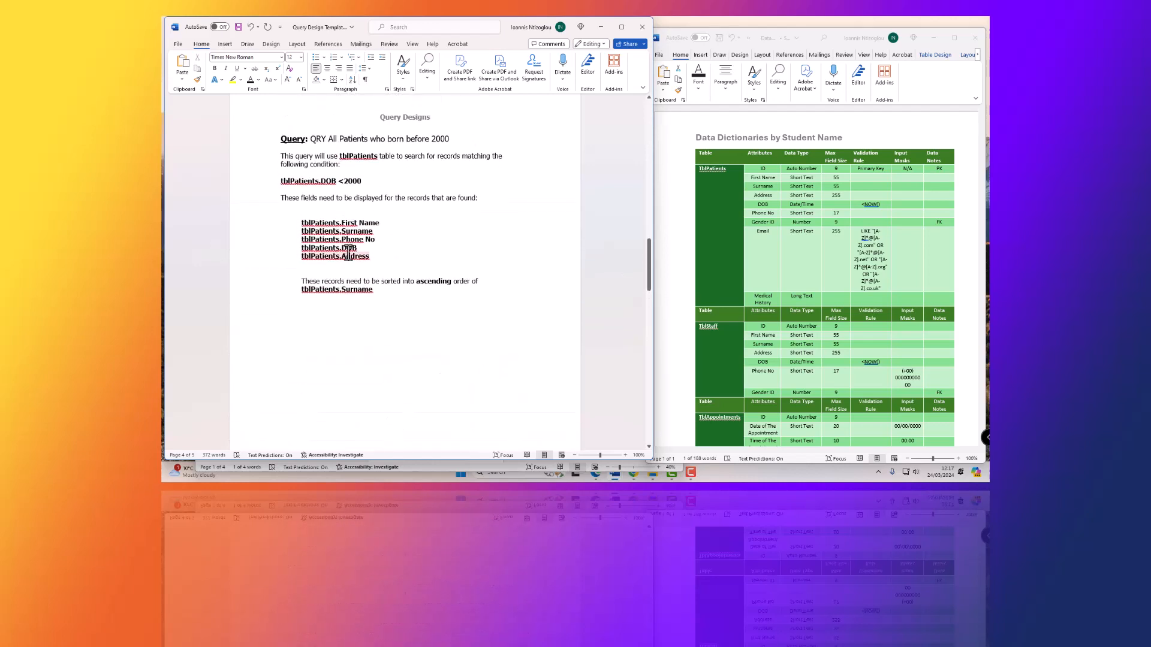
drag(384, 233, 302, 232)
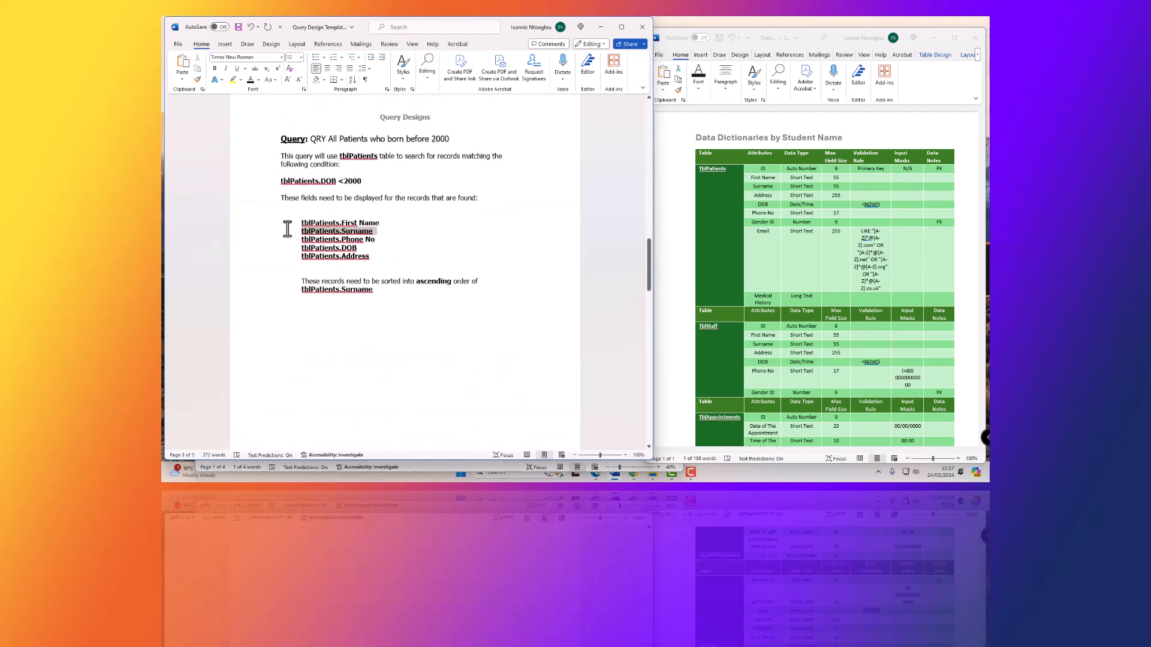
right_click(367, 233)
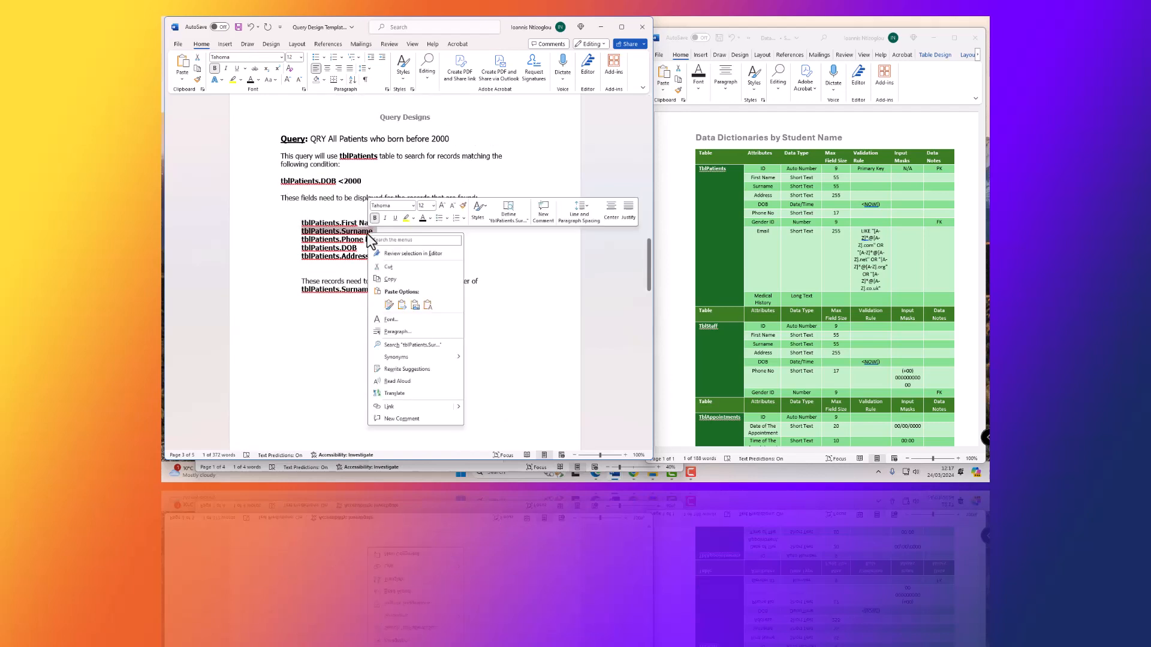
click(395, 280)
scroll(394, 291, down, 9)
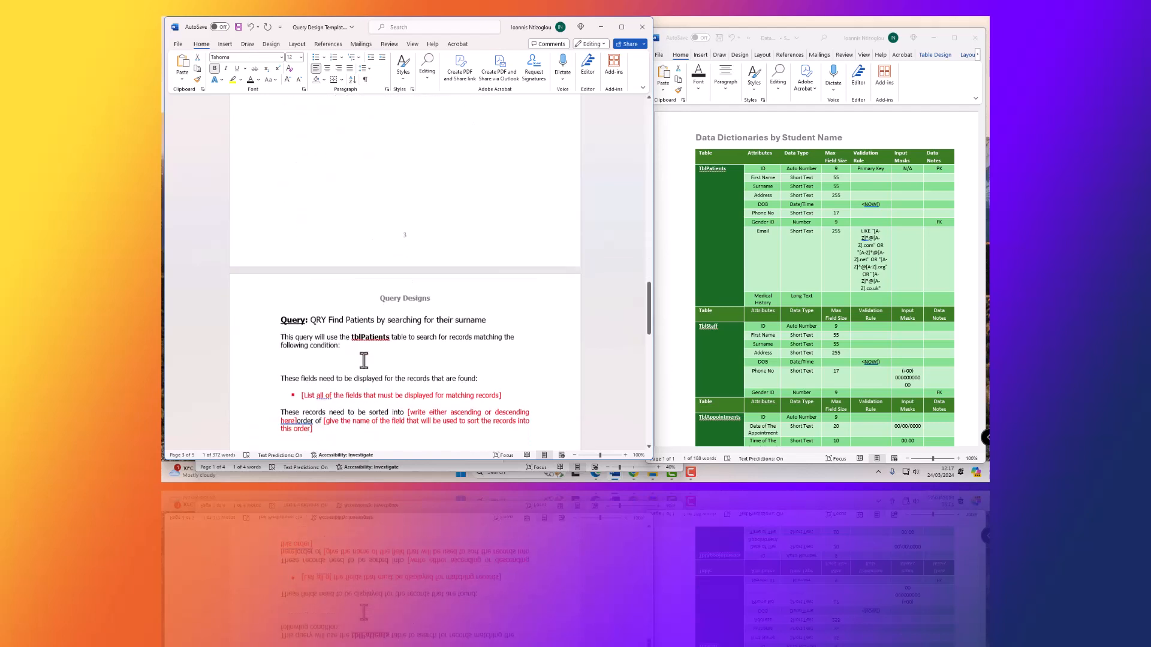
click(323, 274)
key(ctrl+v)
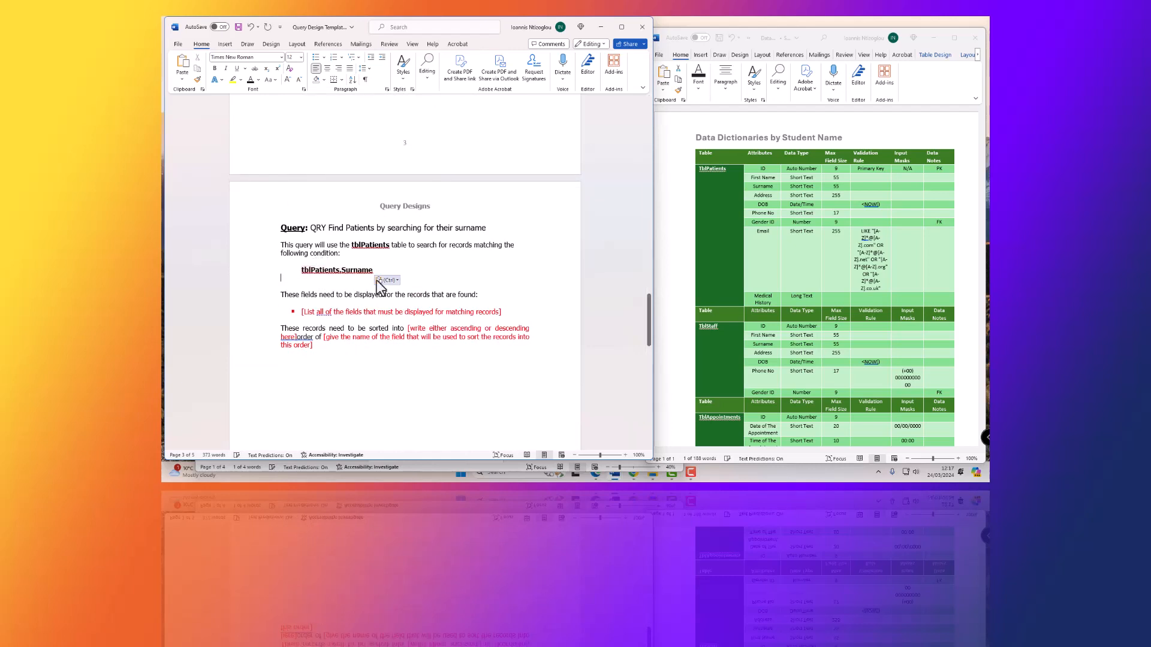
key(BackSpace)
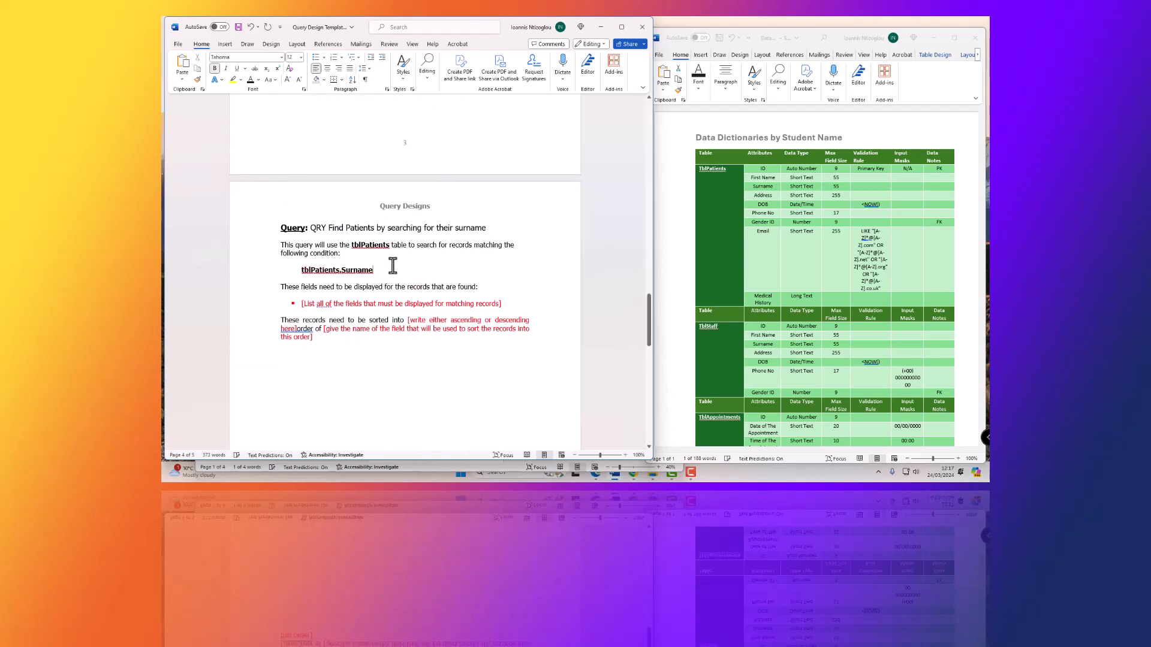
Complete the surname-search condition after "tblPatients.Surname" with "= [Please type the patient's surname!]"
text(= [])
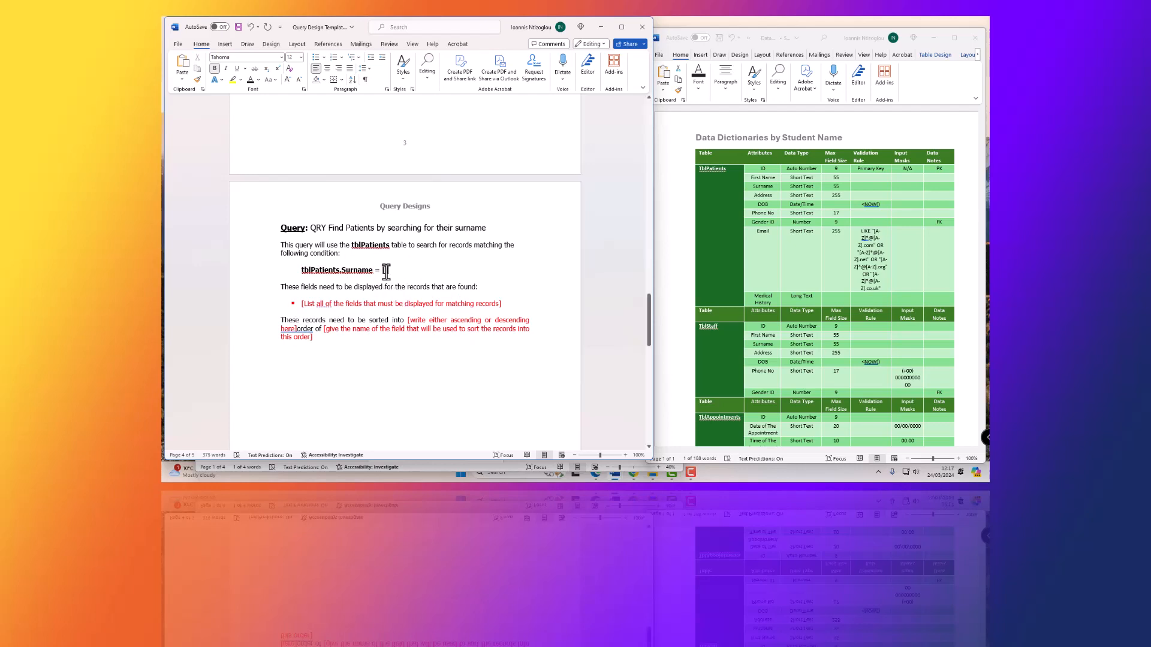
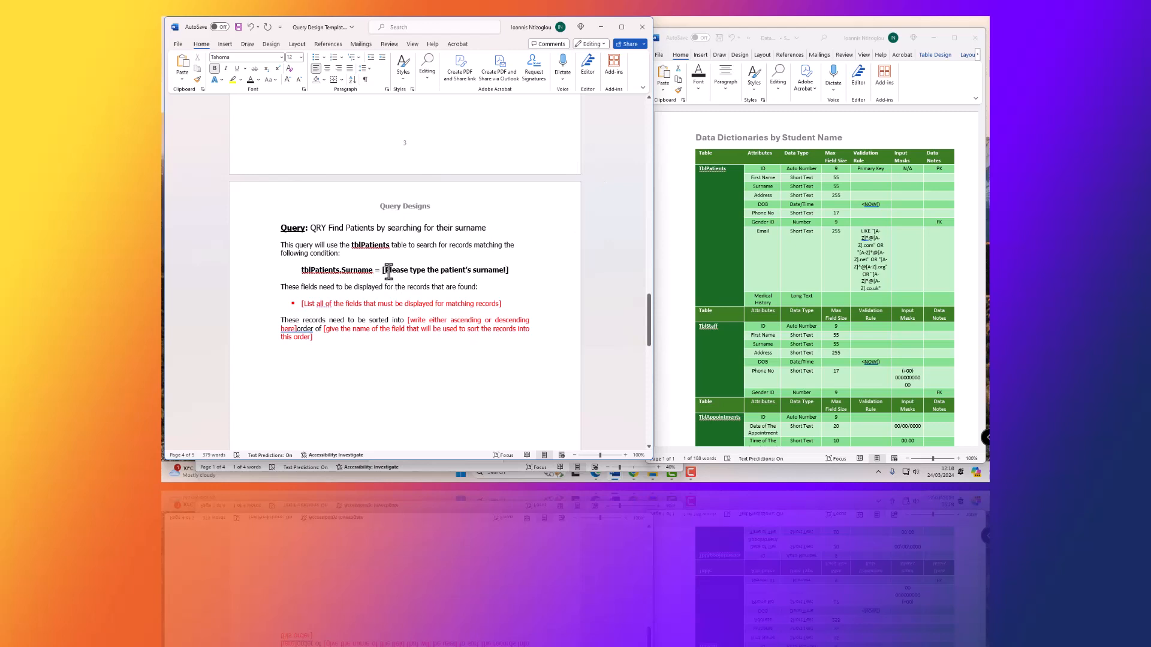
drag(389, 271, 507, 271)
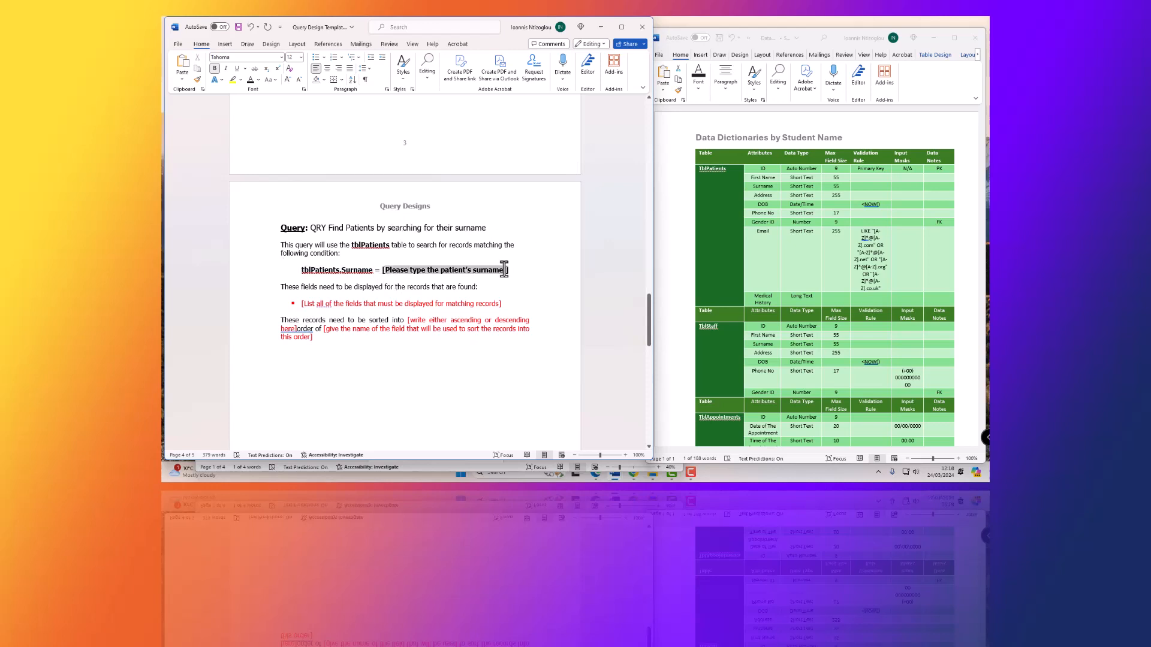
click(391, 274)
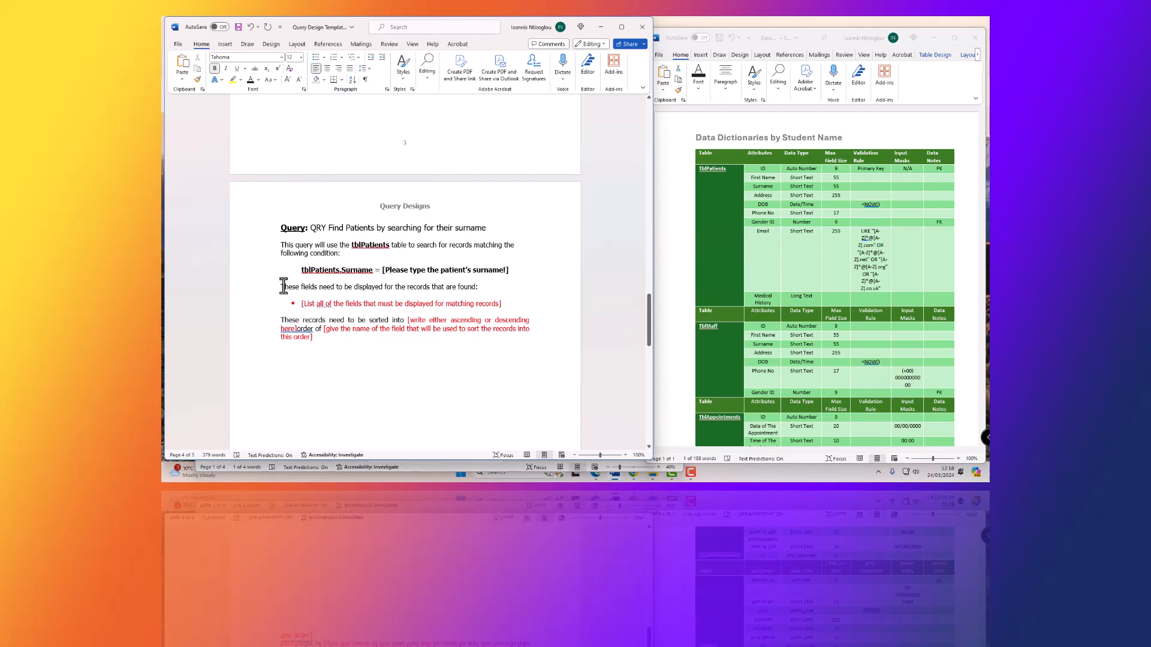
Replace the surname-search query's displayed-fields placeholder with the tblPatients field list copied from the "born before 2000" query, adding a blank line above it
drag(300, 304, 510, 308)
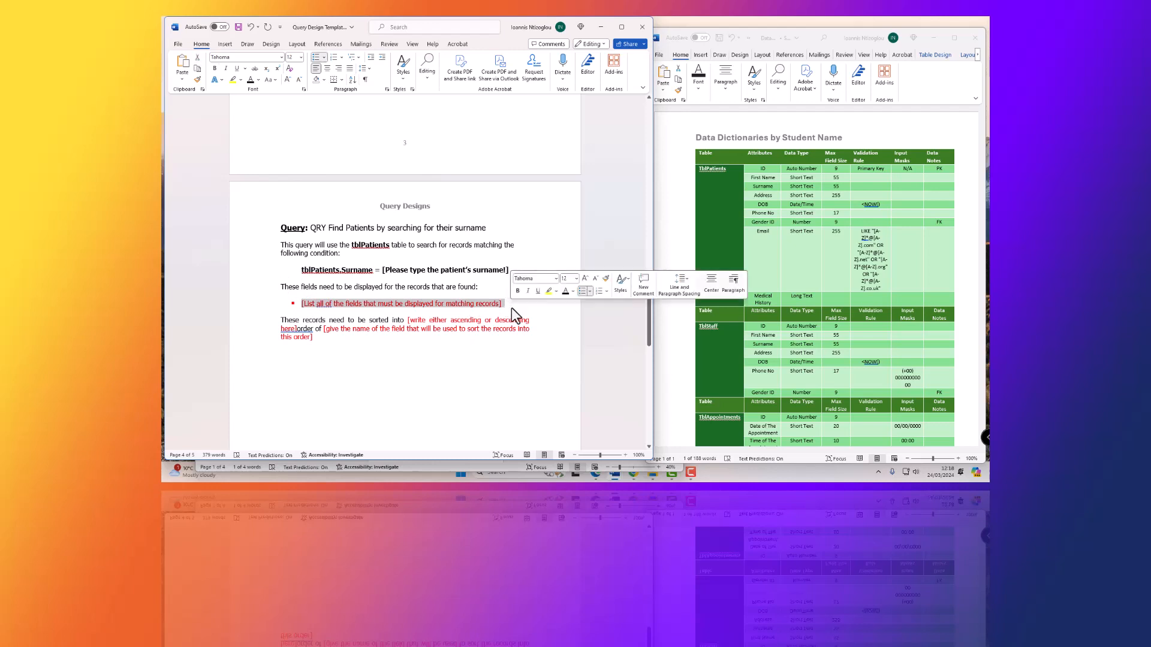
key(BackSpace)
key(BackSpace)
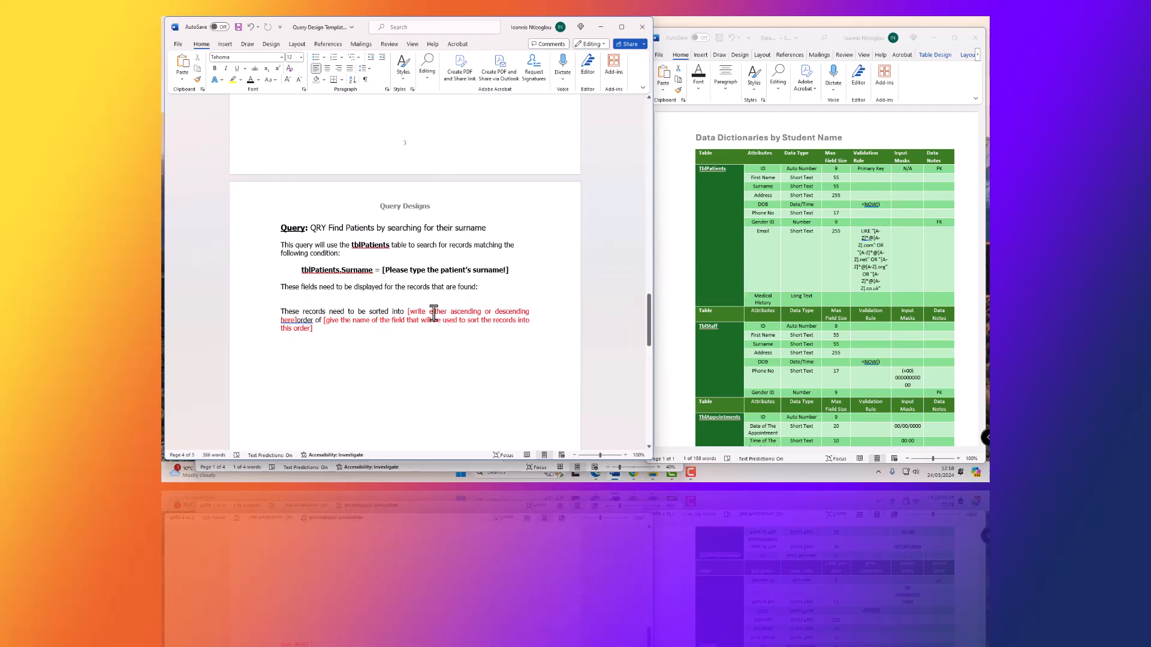
scroll(434, 314, up, 15)
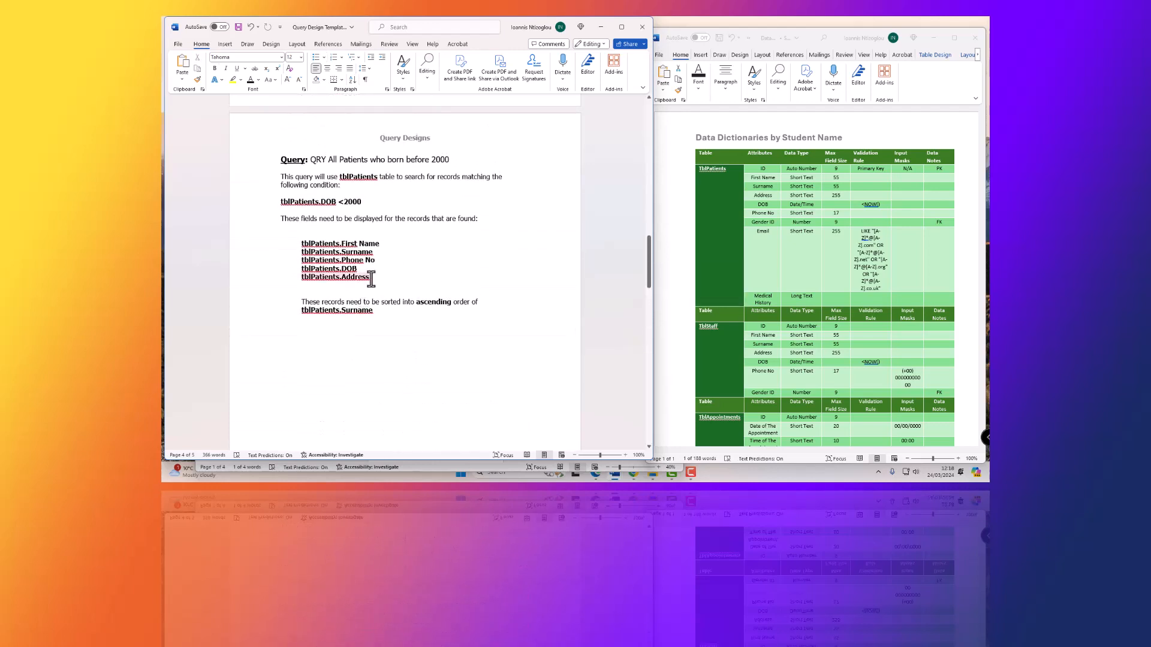
drag(371, 278, 279, 246)
key(ctrl+c)
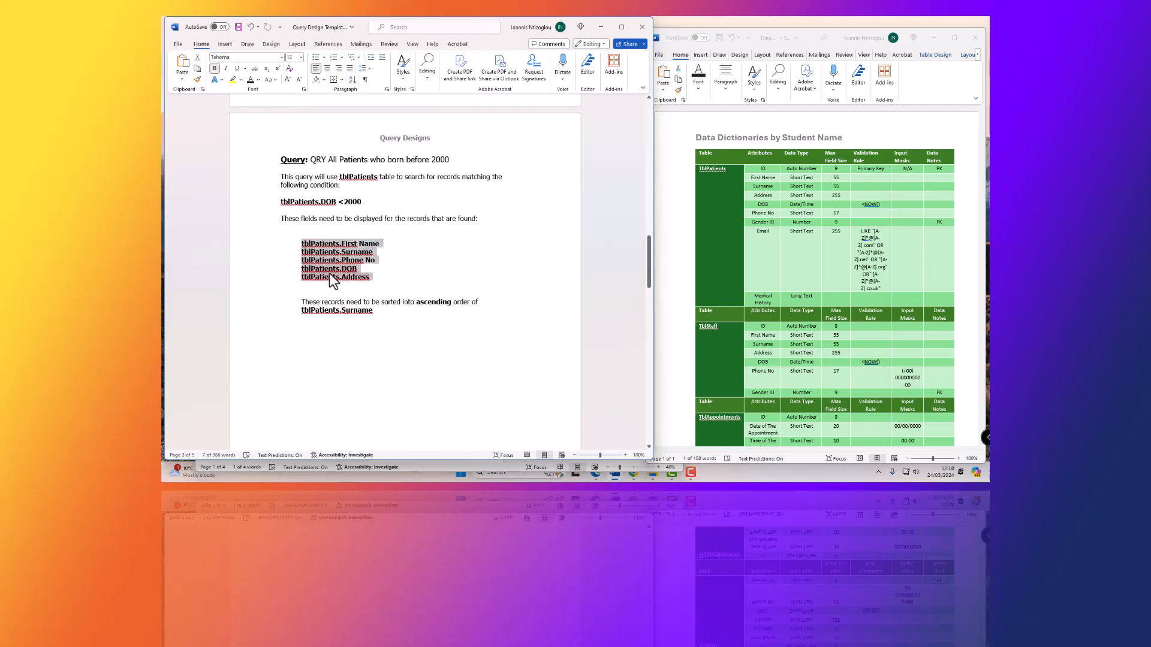
scroll(360, 285, down, 15)
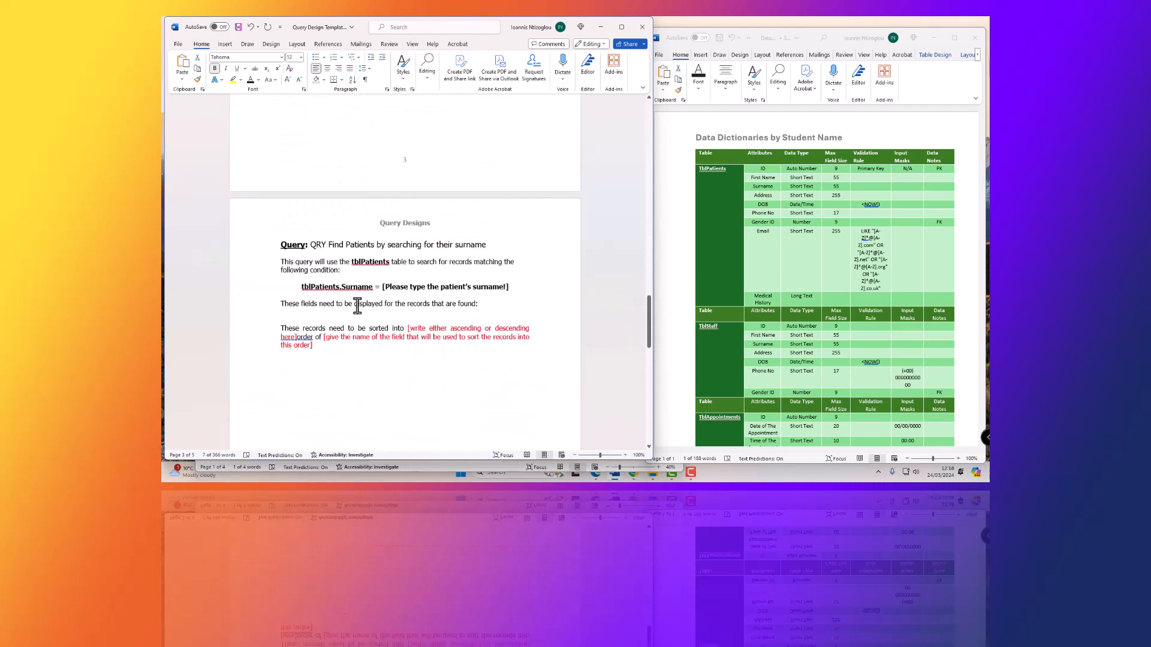
click(483, 228)
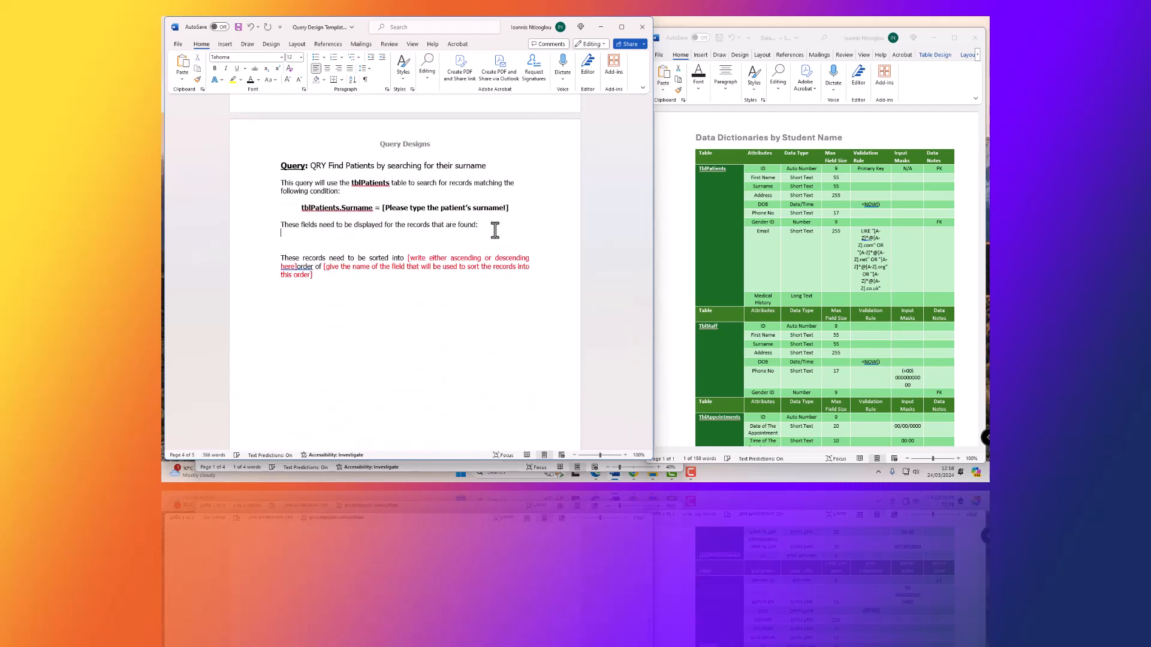
key(ctrl+v)
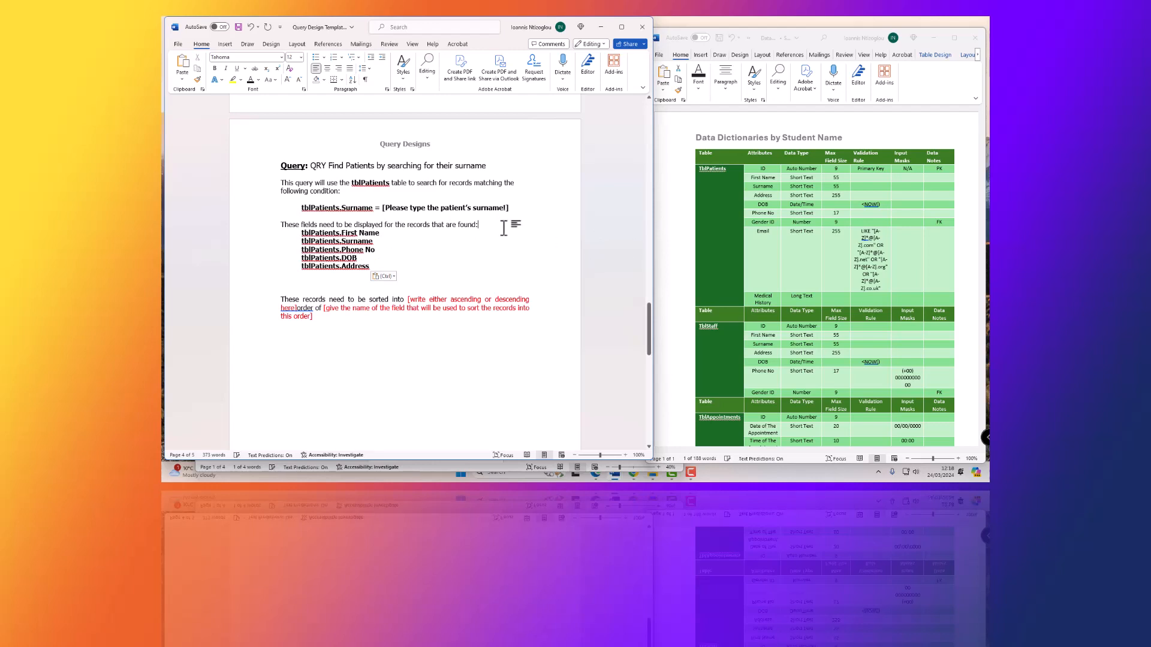
key(Return)
Remove "tblPatients.DOB" and "tblPatients.Address" from the surname-search query's field list and delete an extra blank line above the sorting sentence
double_click(370, 183)
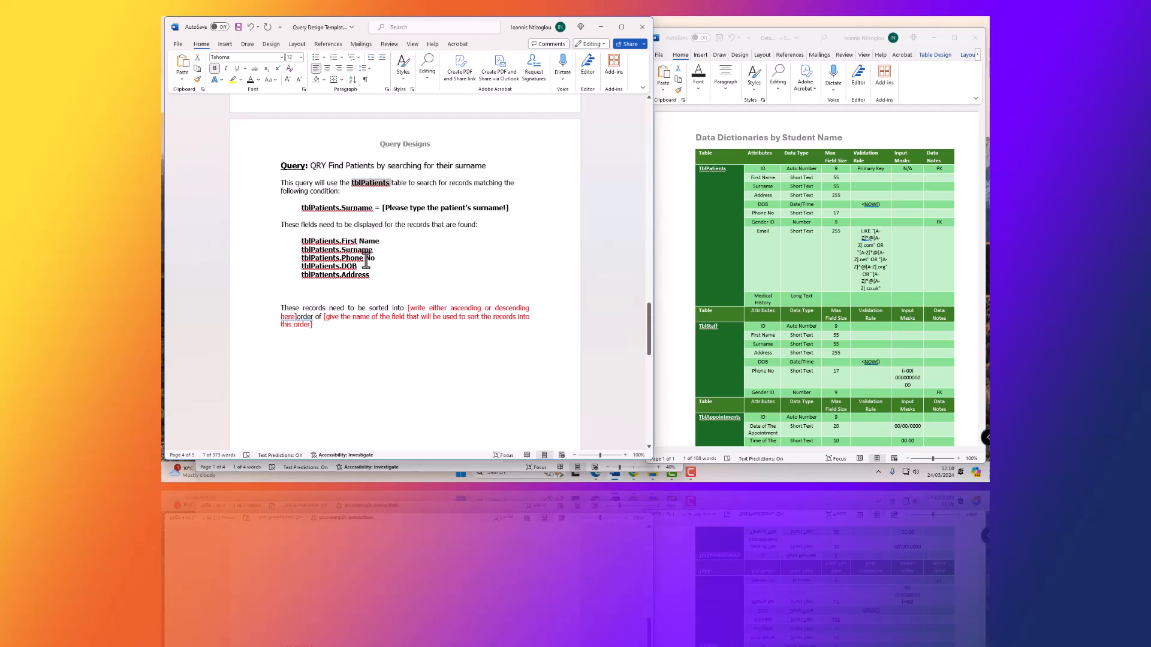
drag(376, 275, 279, 268)
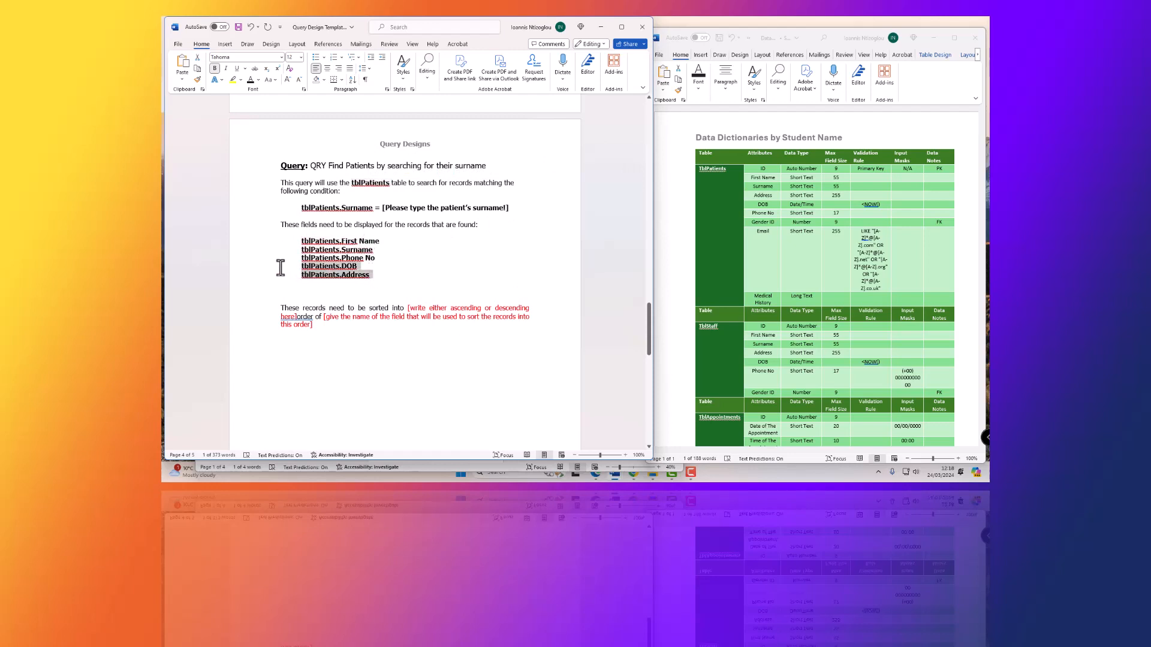
key(BackSpace)
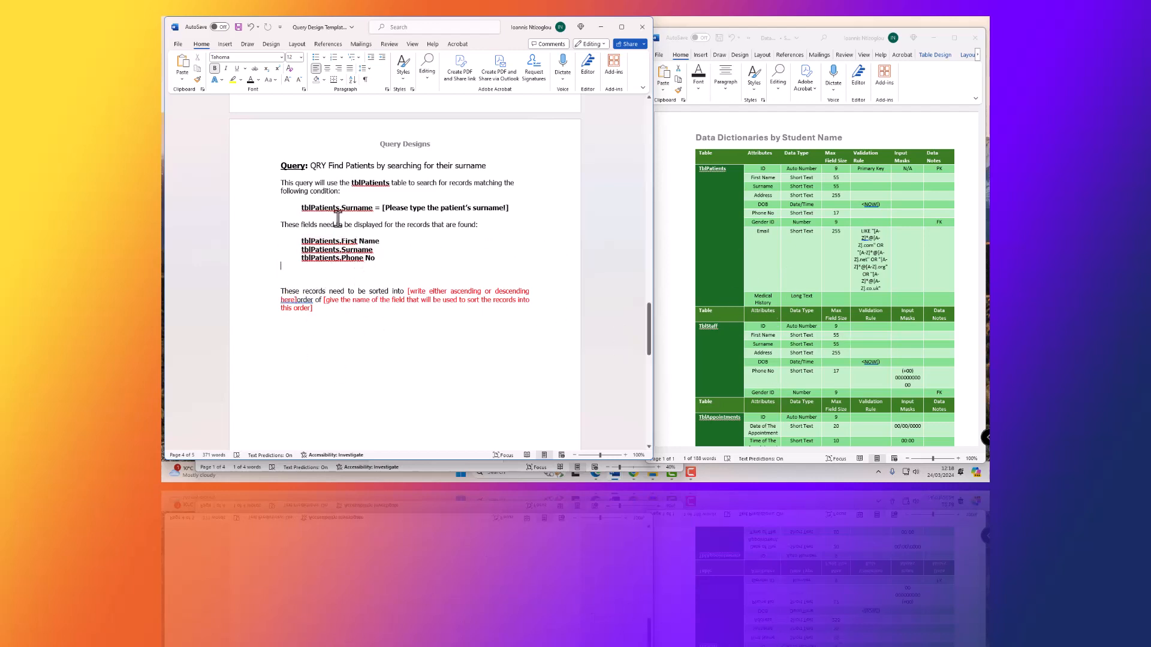
click(310, 293)
key(BackSpace)
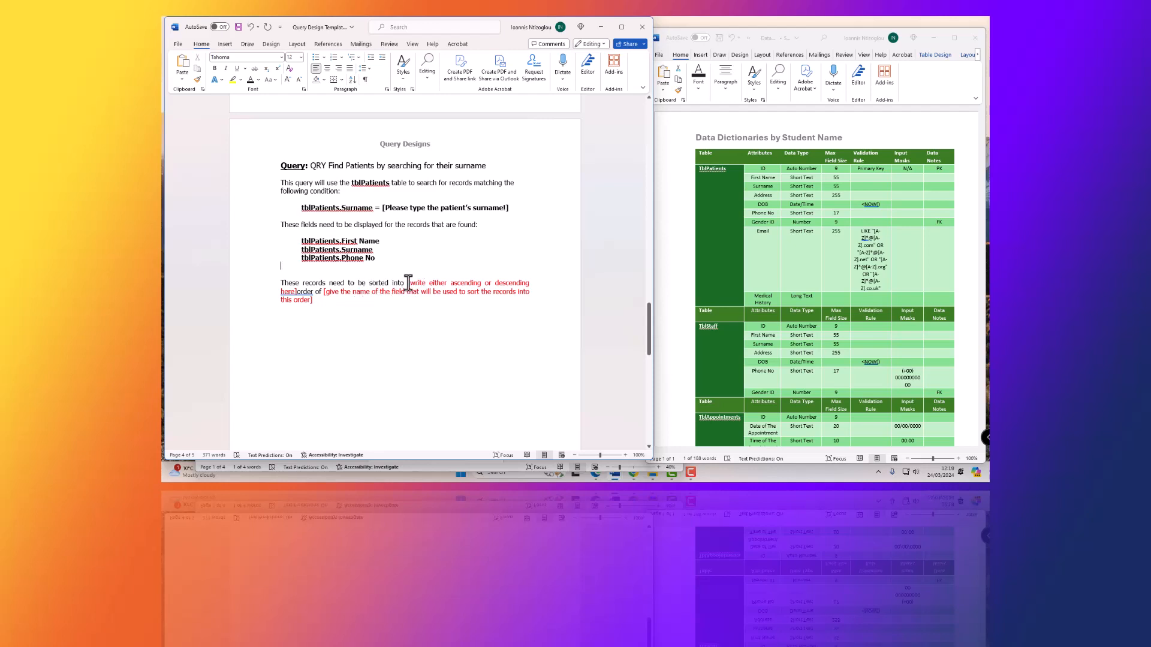
Reduce the sort-order placeholder in the surname-search query to the single word "descending"
drag(406, 283, 496, 283)
key(BackSpace)
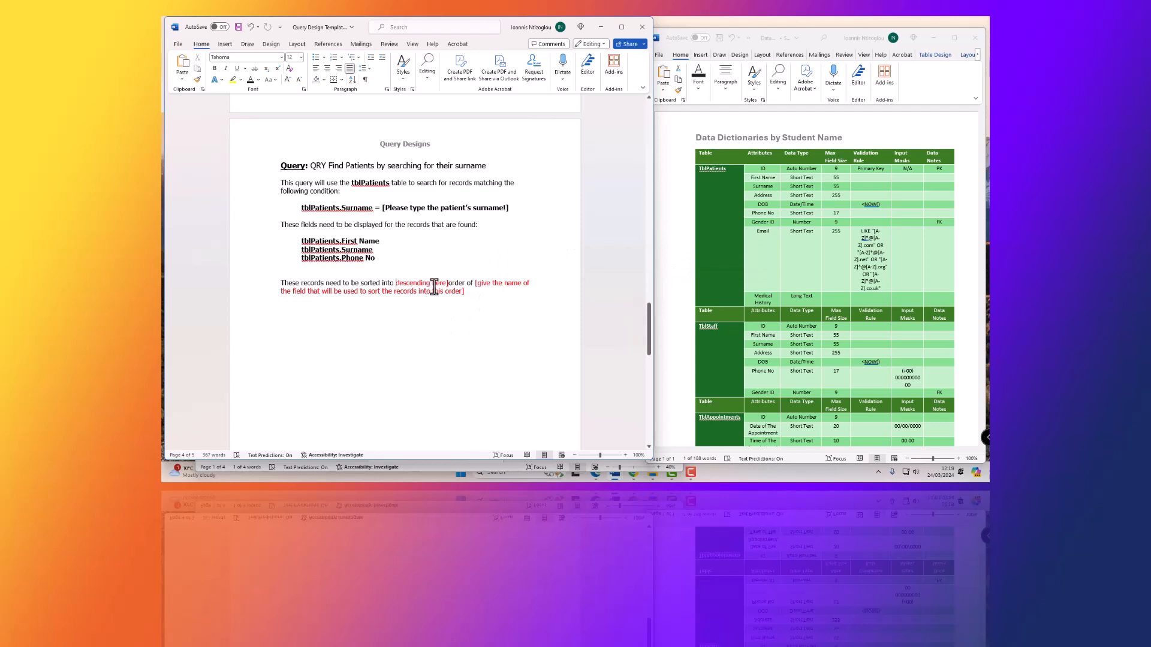
key(Delete)
key(Delete)
key(Delete)
key(Delete)
key(Delete)
key(Delete)
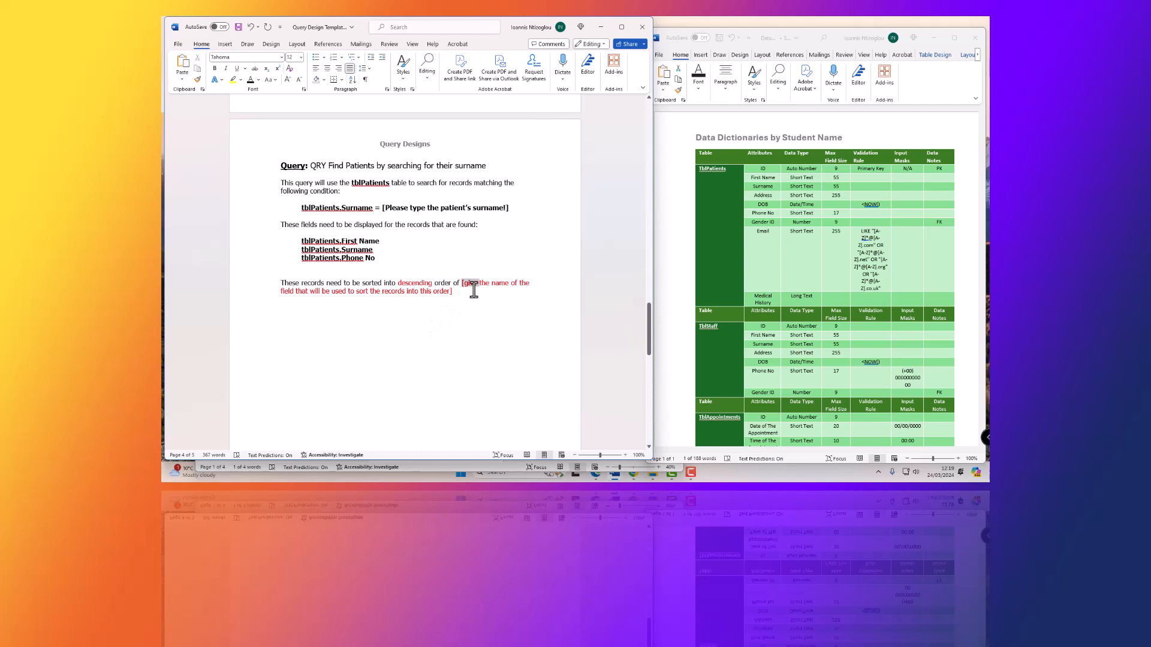
Replace the sort-field placeholder after "order of" with "tblPatients.Surname" copied from the previous query's sorting sentence
drag(474, 290, 473, 297)
key(BackSpace)
scroll(459, 296, up, 2)
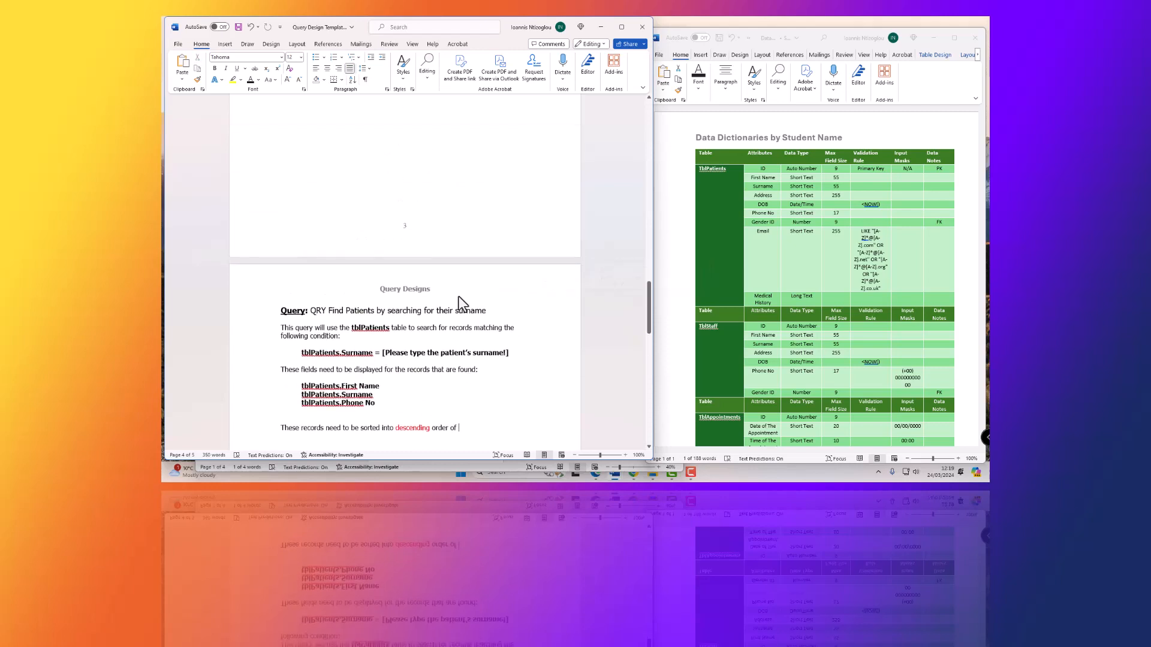
scroll(458, 296, up, 6)
drag(359, 246, 283, 251)
key(ctrl+c)
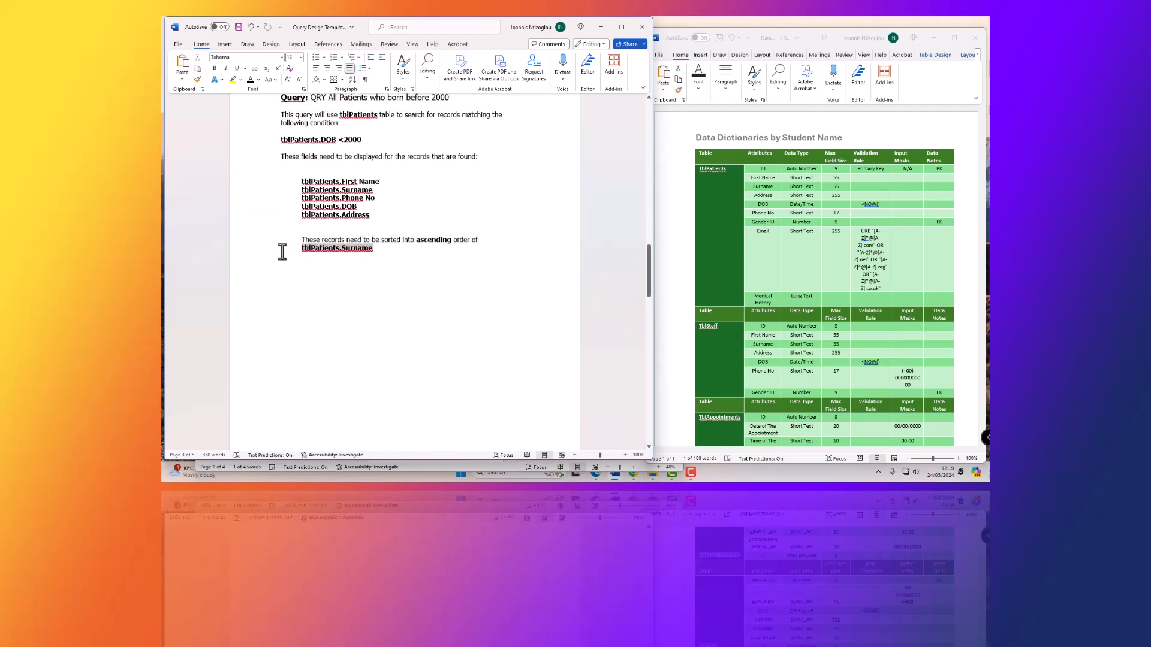
scroll(477, 390, down, 8)
scroll(477, 390, down, 5)
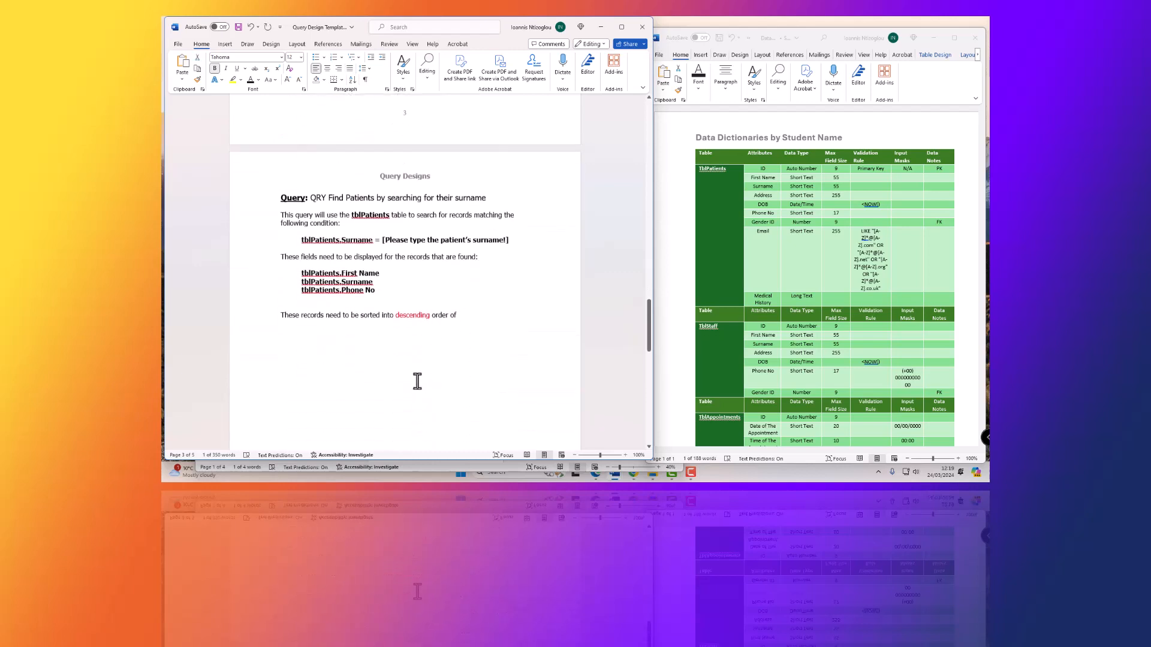
click(478, 309)
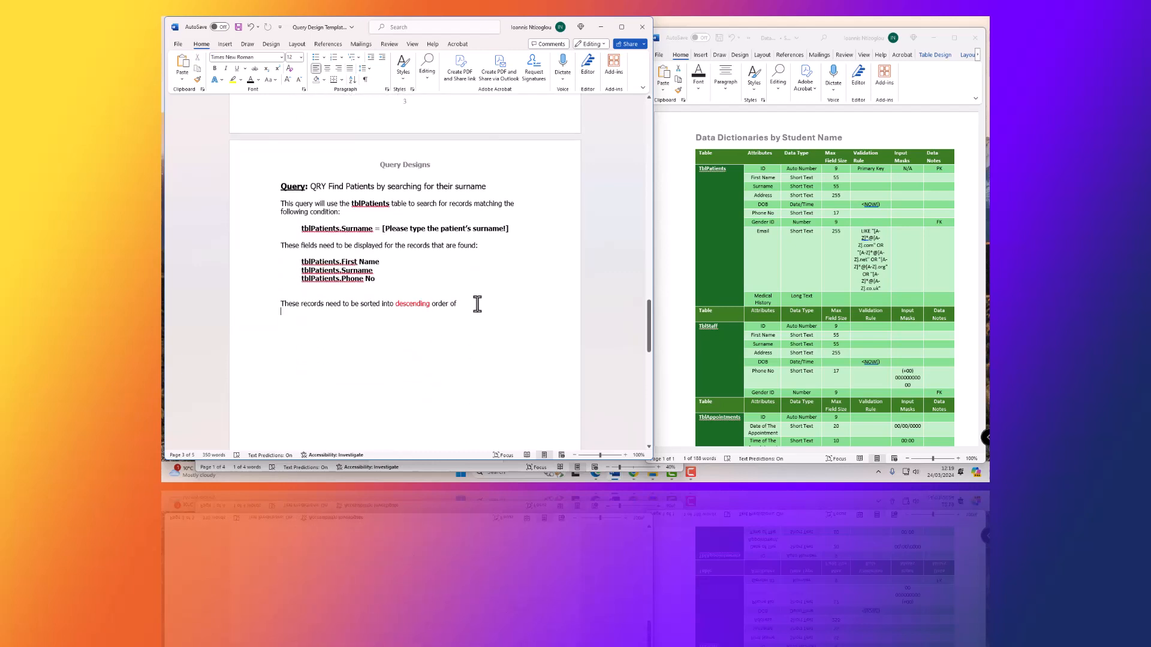
key(BackSpace)
key(ctrl+v)
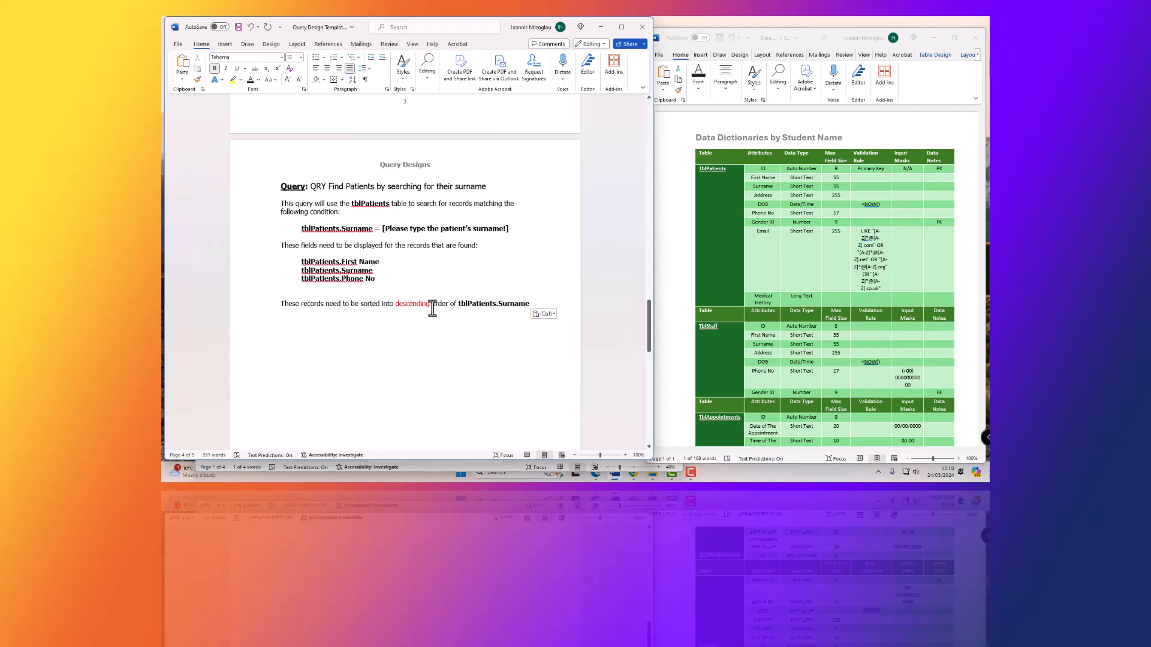
Make the word "descending" in the surname-search query's sorting sentence bold and black
double_click(415, 303)
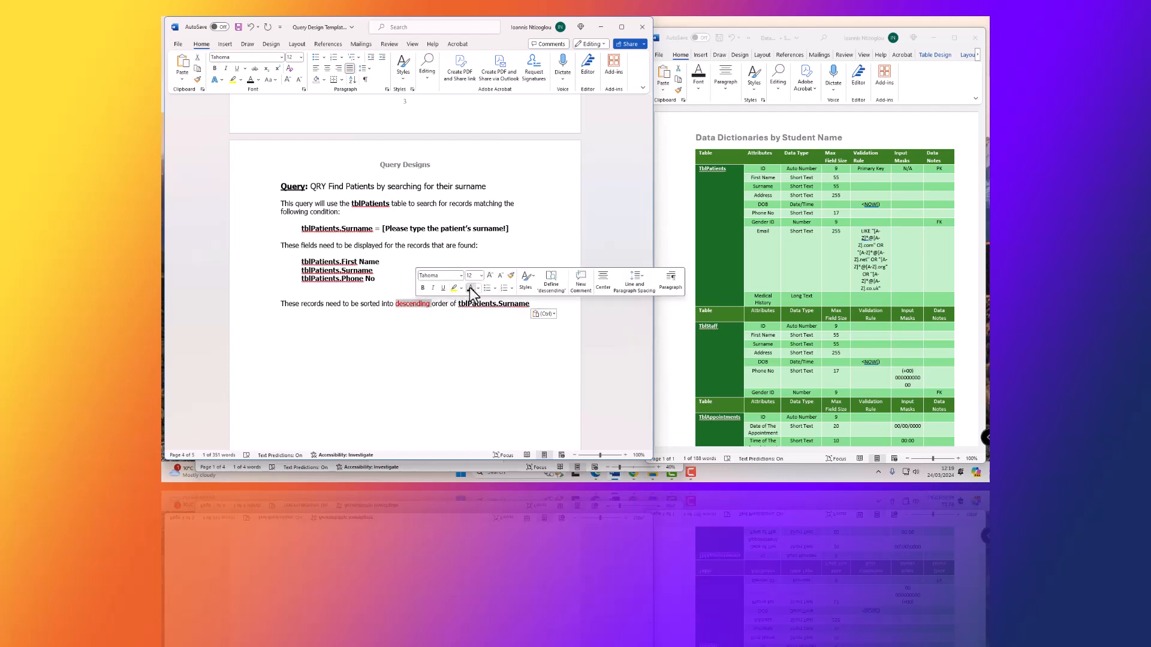
click(422, 288)
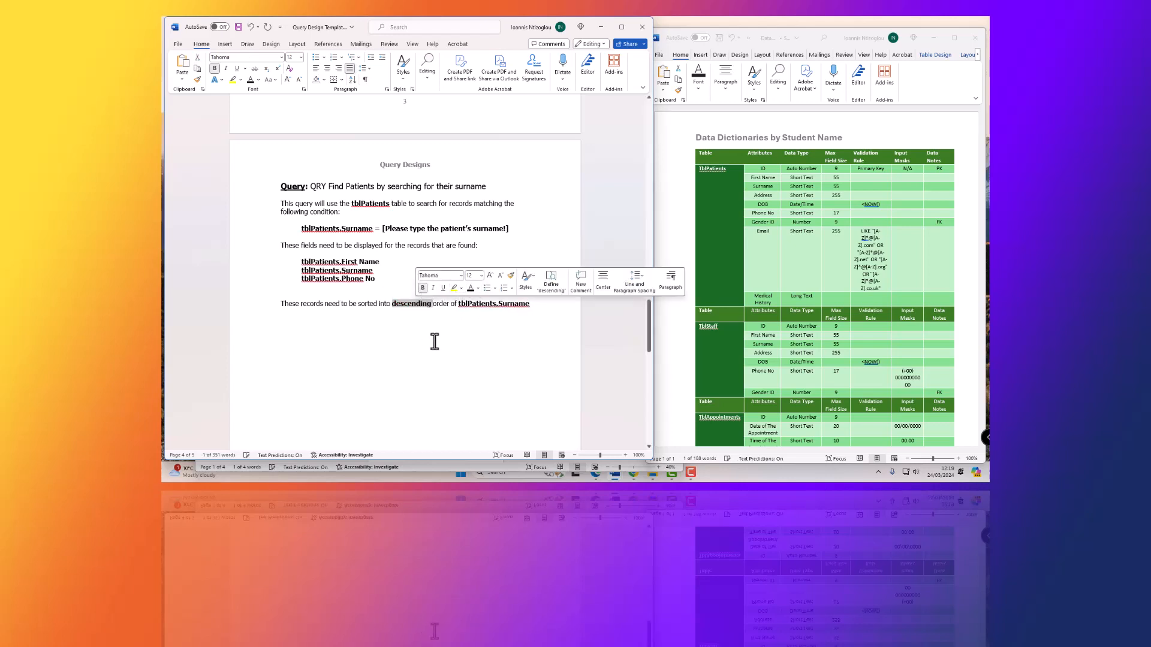
click(476, 335)
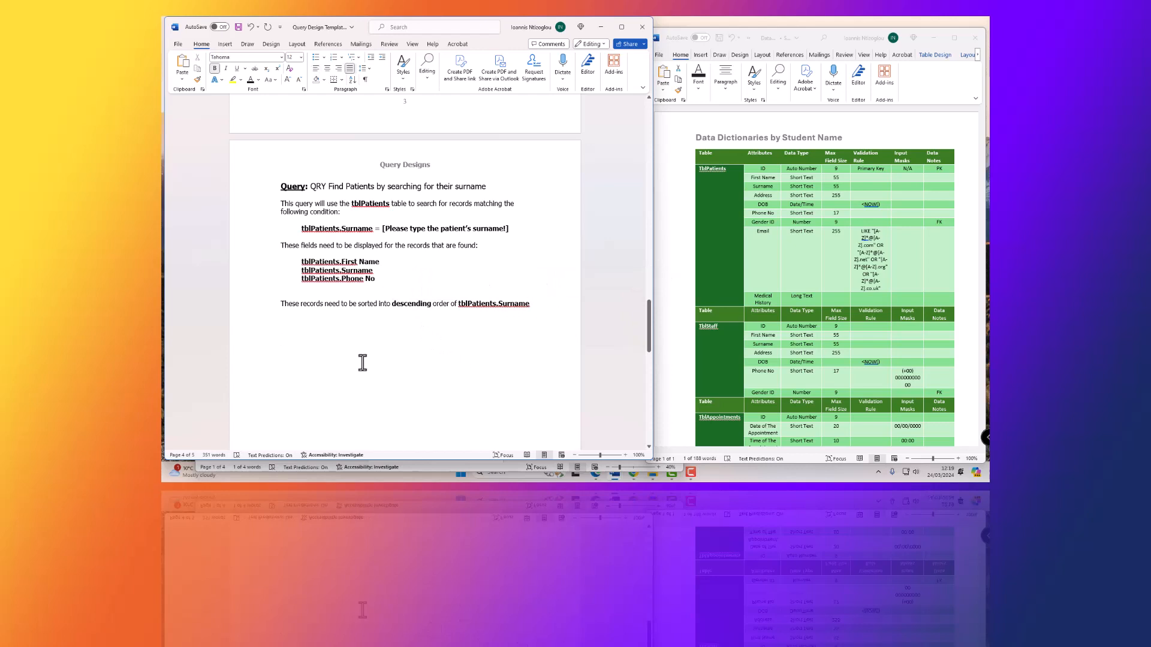
Change the font colour of the query title "All the patients treated in the last 5 days" to black
scroll(363, 362, up, 2)
scroll(373, 336, up, 1)
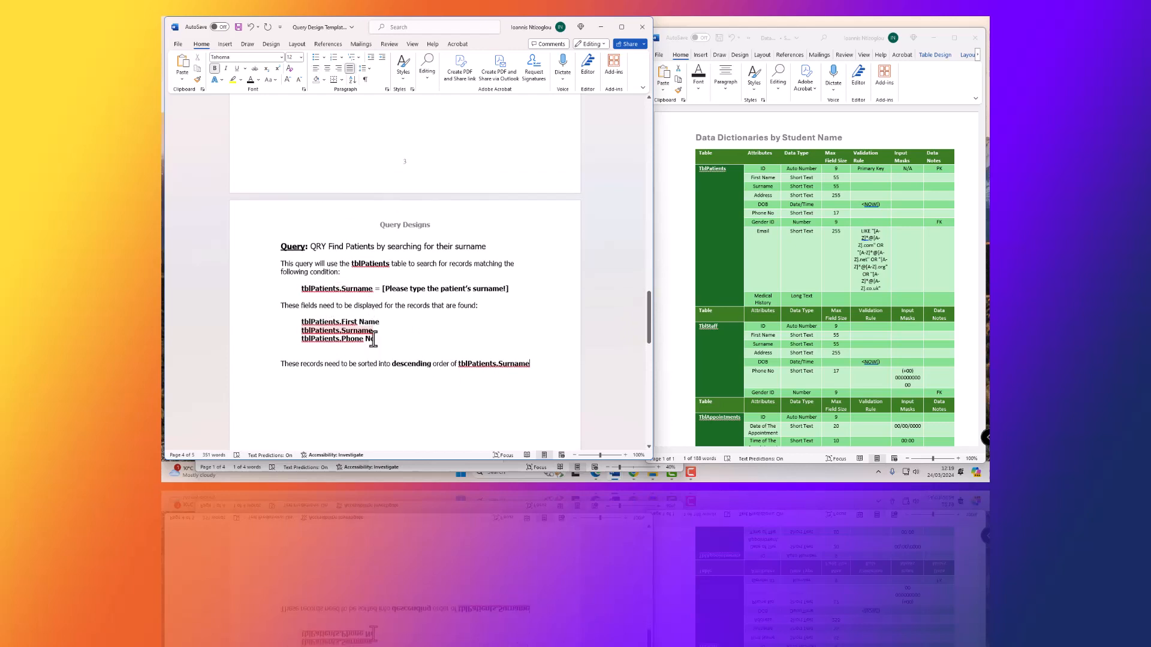
scroll(375, 350, down, 3)
scroll(401, 321, down, 4)
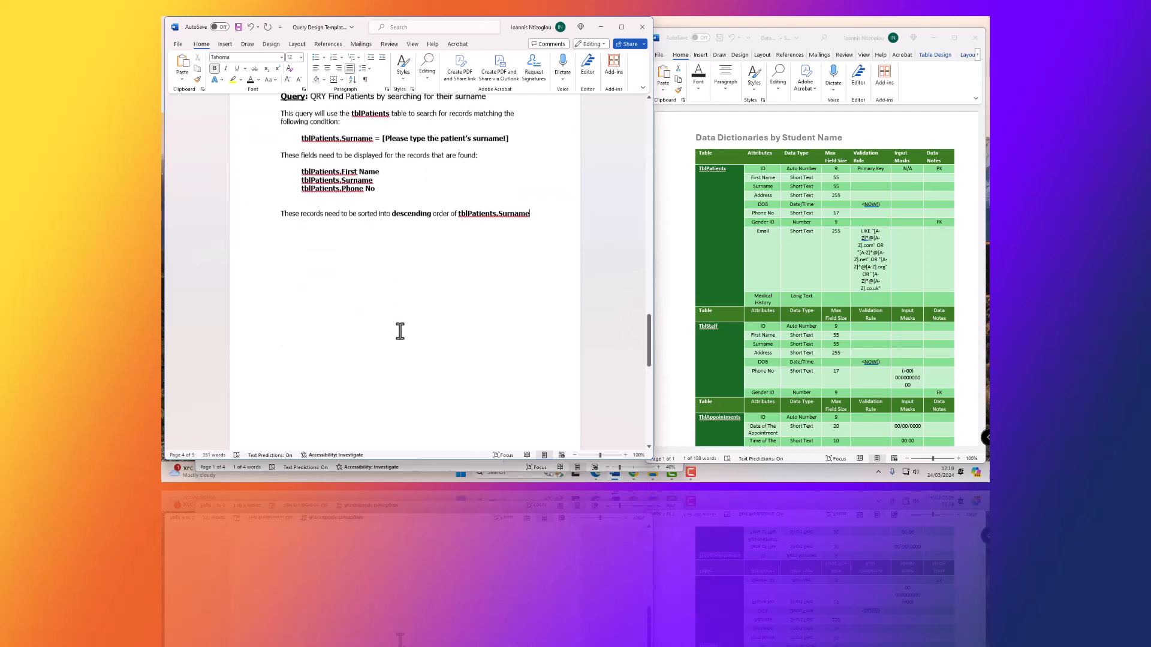
scroll(399, 331, down, 12)
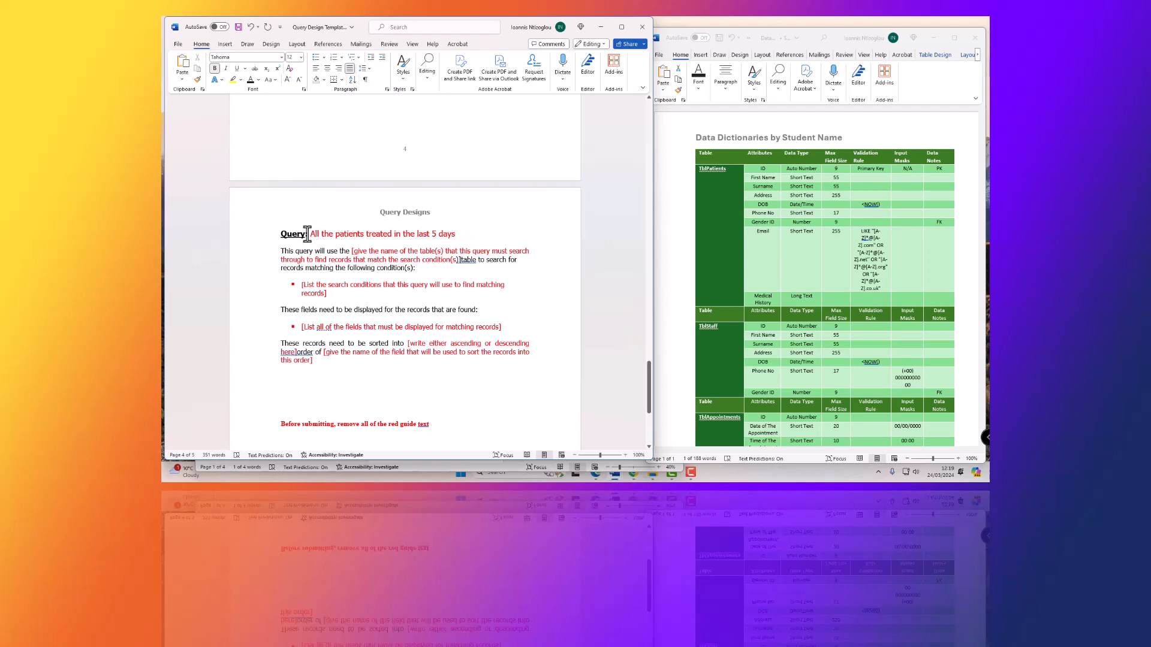
drag(310, 234, 450, 231)
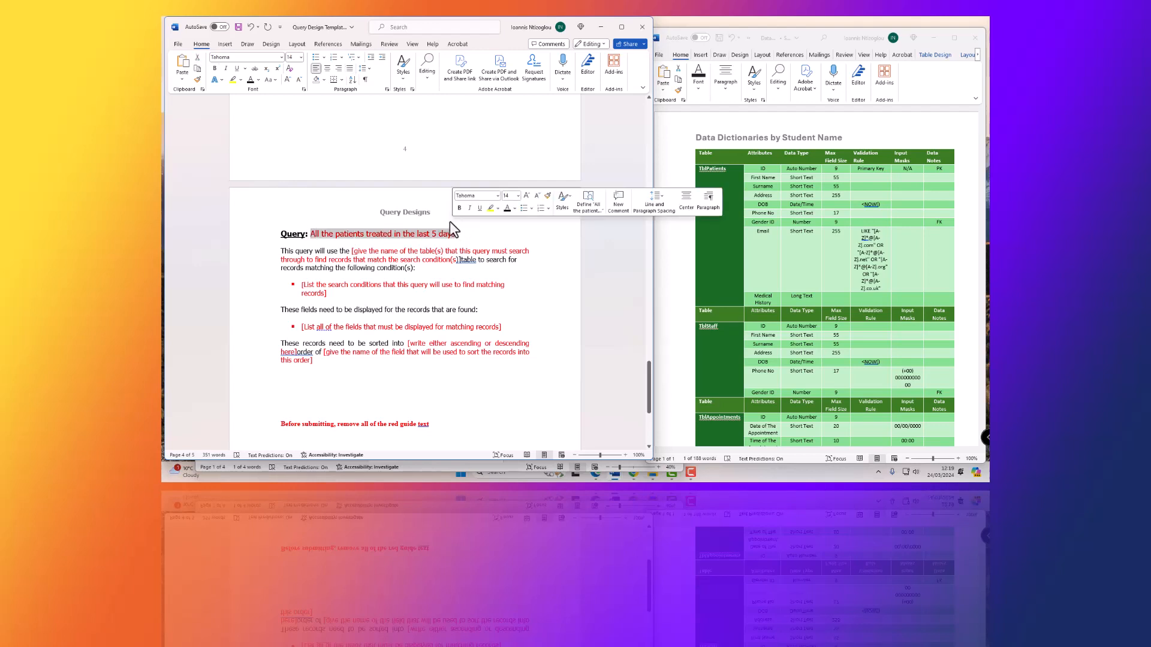
click(508, 209)
Insert the prefix "QRY" before the title "All the patients treated in the last 5 days" and colour it black
click(310, 234)
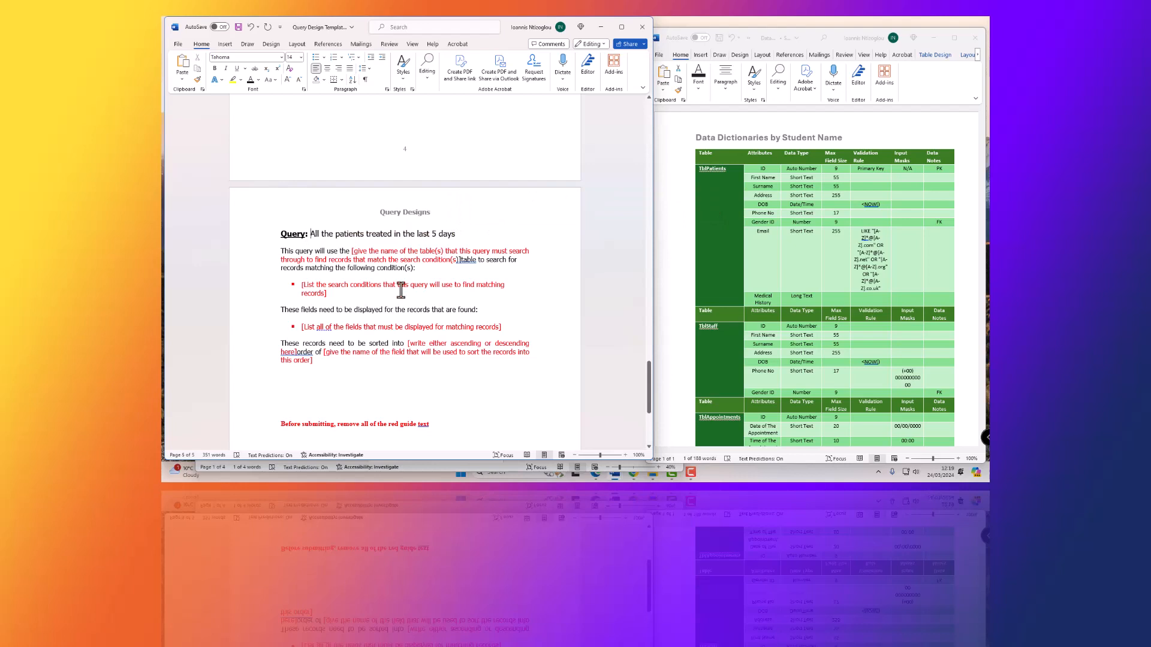
text(QR)
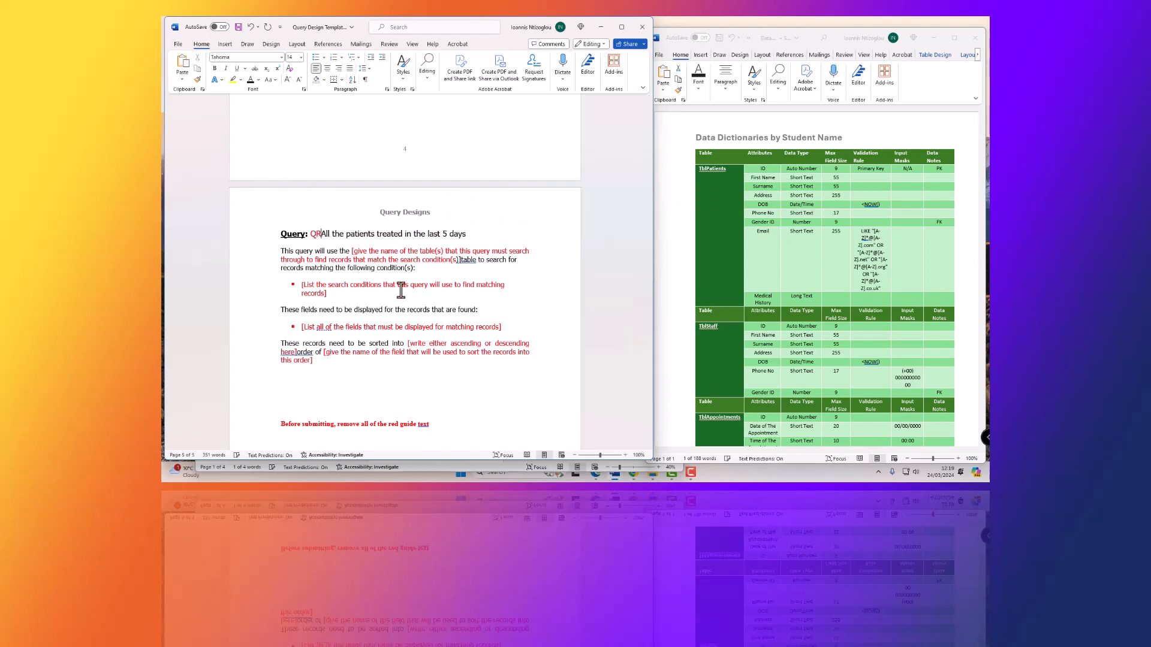
text(Y)
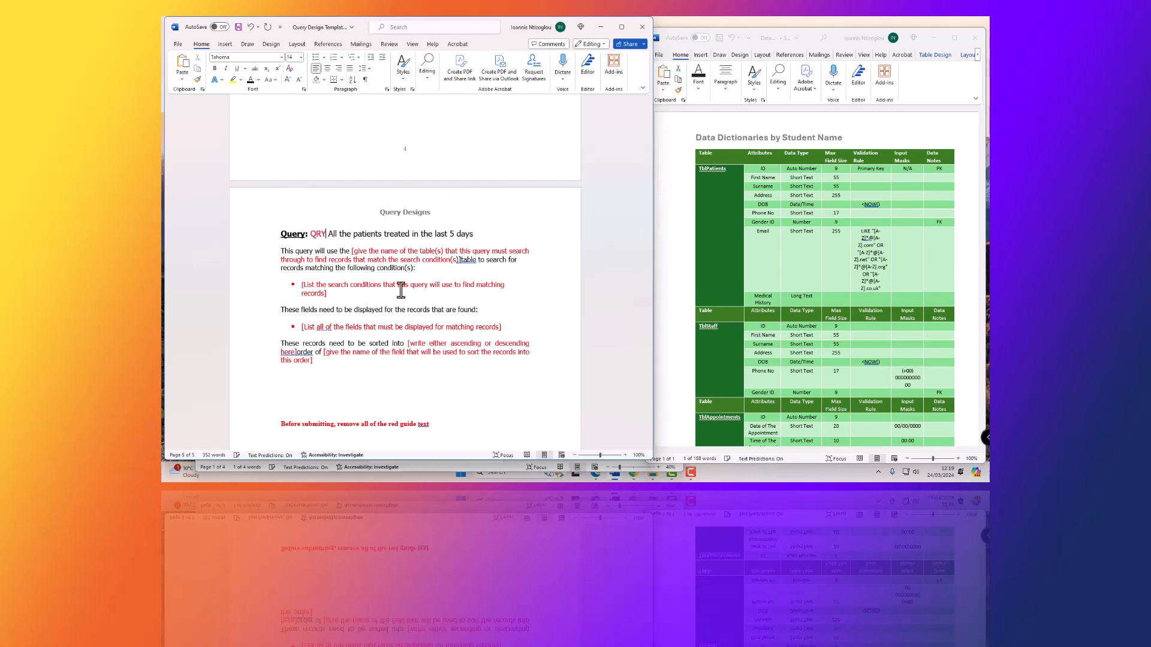
key(ctrl+shift+Left)
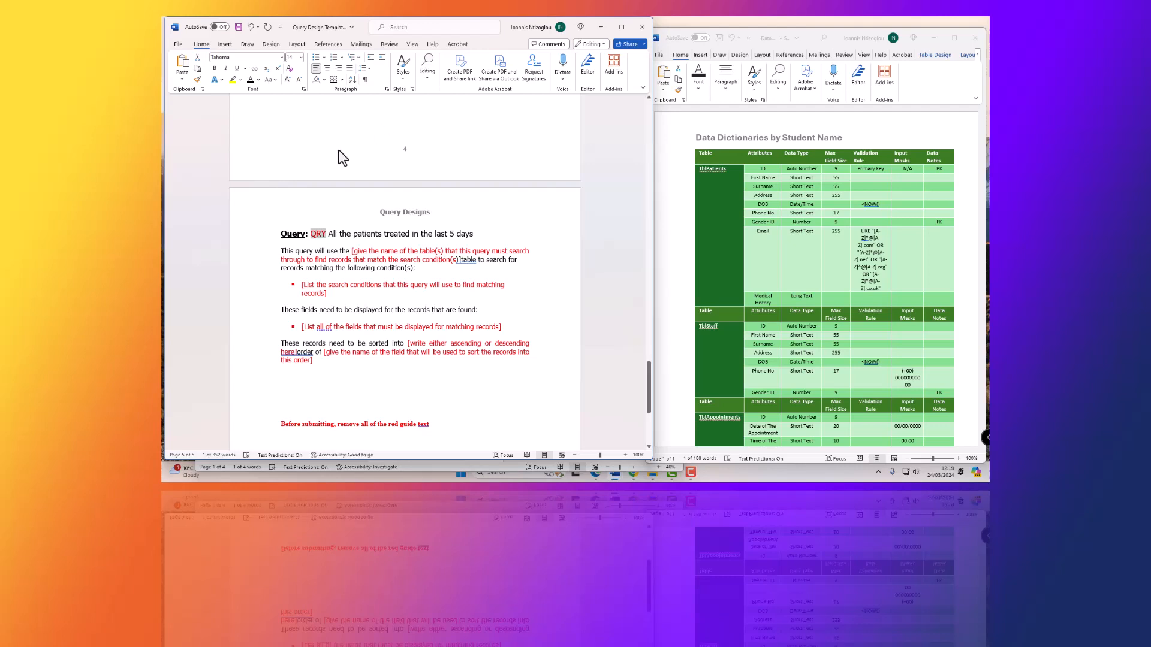
click(250, 82)
click(340, 277)
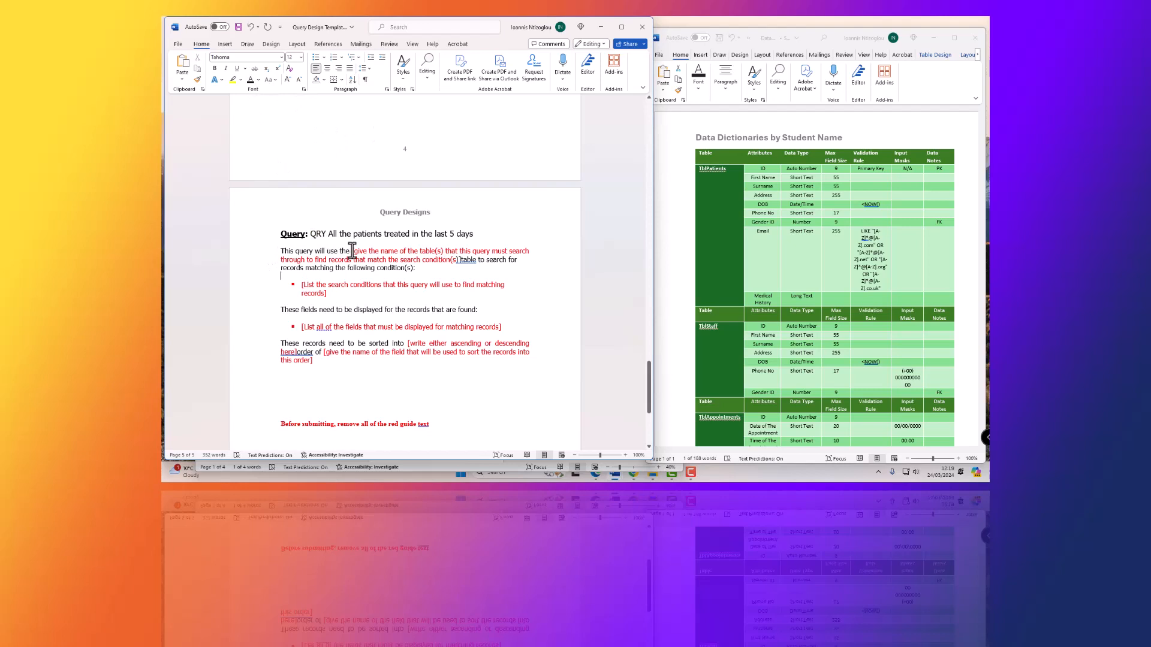
Replace the table-name placeholder in the last-5-days query with "tblPatients" copied from the surname-search query's description
drag(352, 251, 459, 261)
key(Delete)
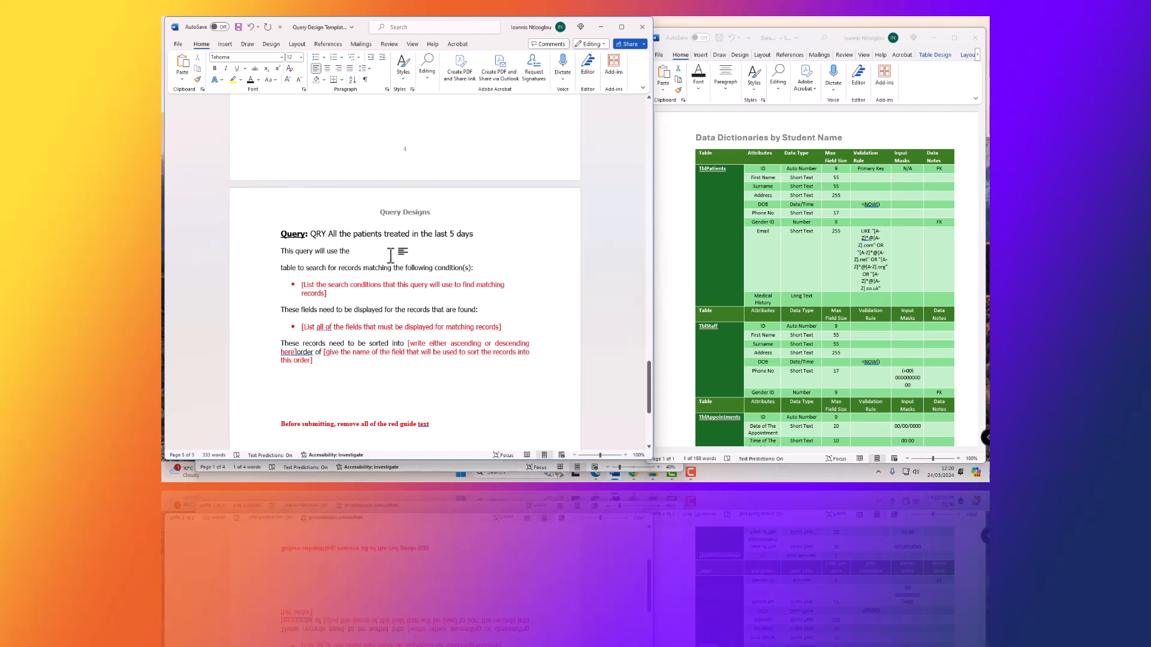
scroll(389, 255, up, 8)
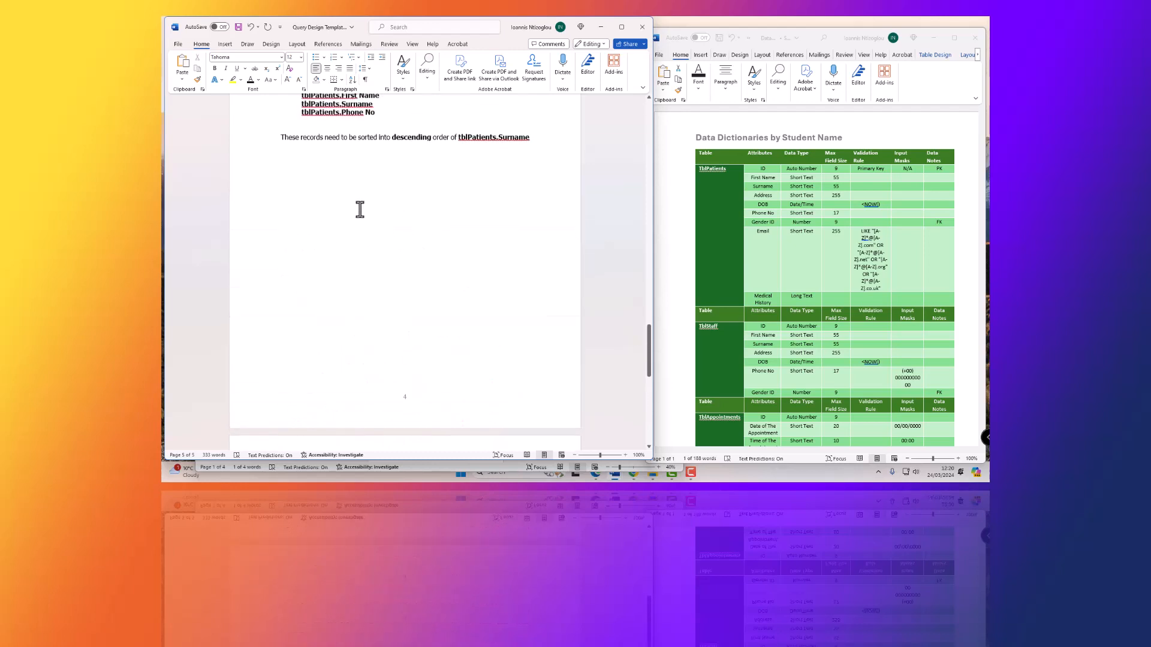
double_click(359, 223)
key(ctrl+c)
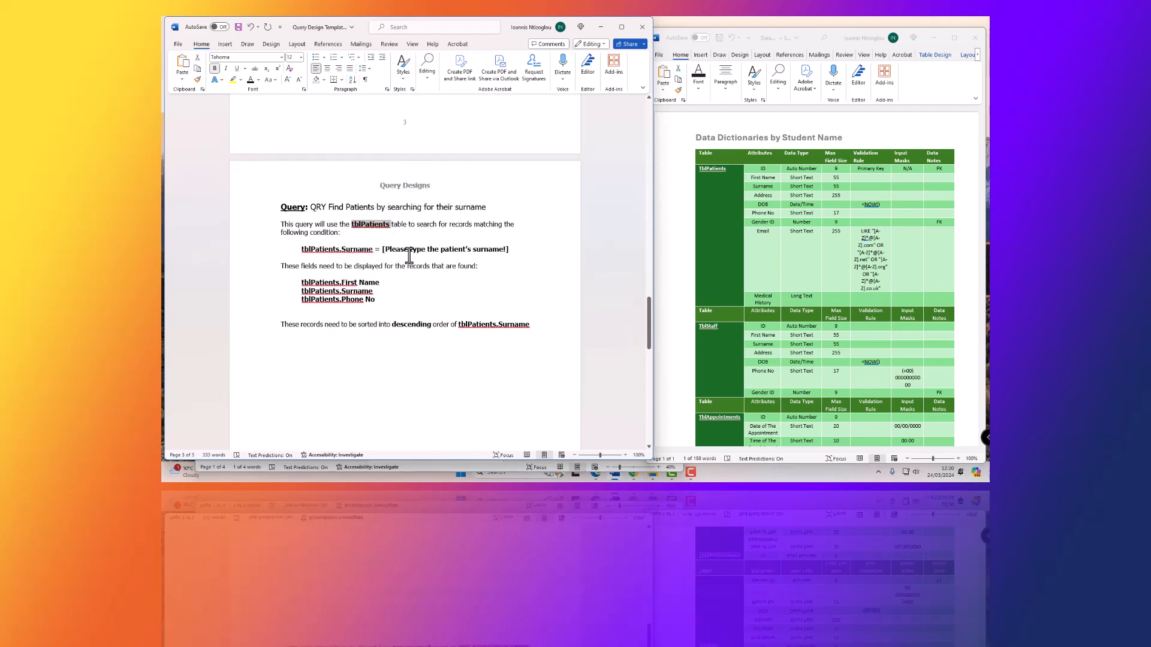
scroll(426, 300, down, 7)
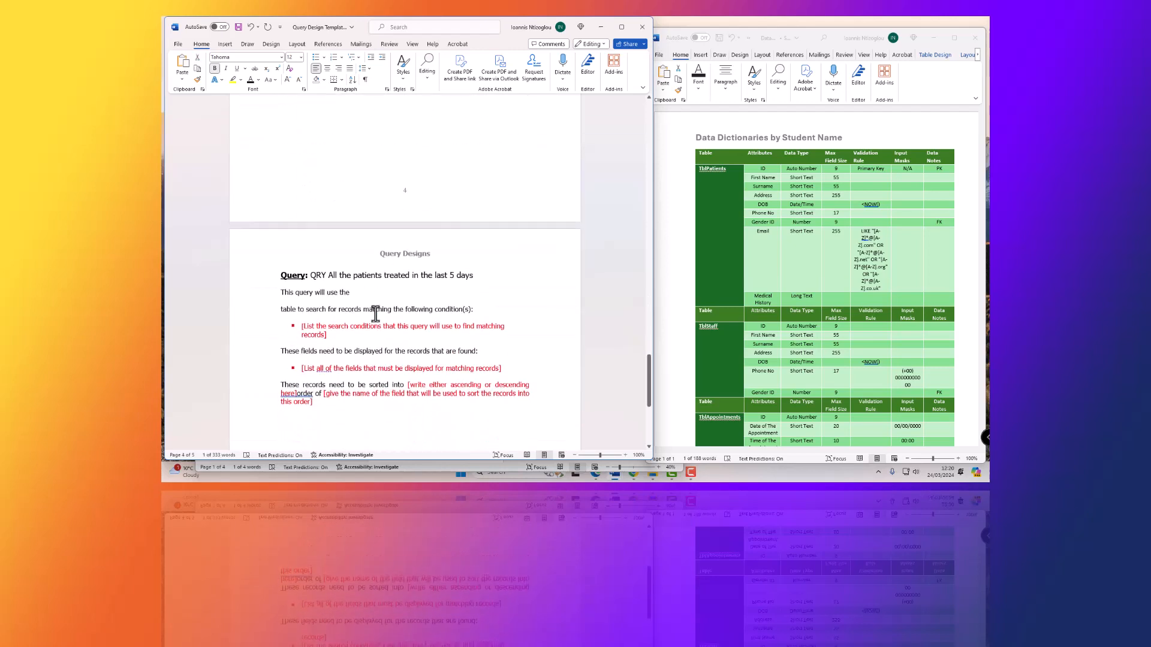
click(378, 299)
key(ctrl+v)
scroll(382, 310, up, 3)
scroll(336, 258, up, 15)
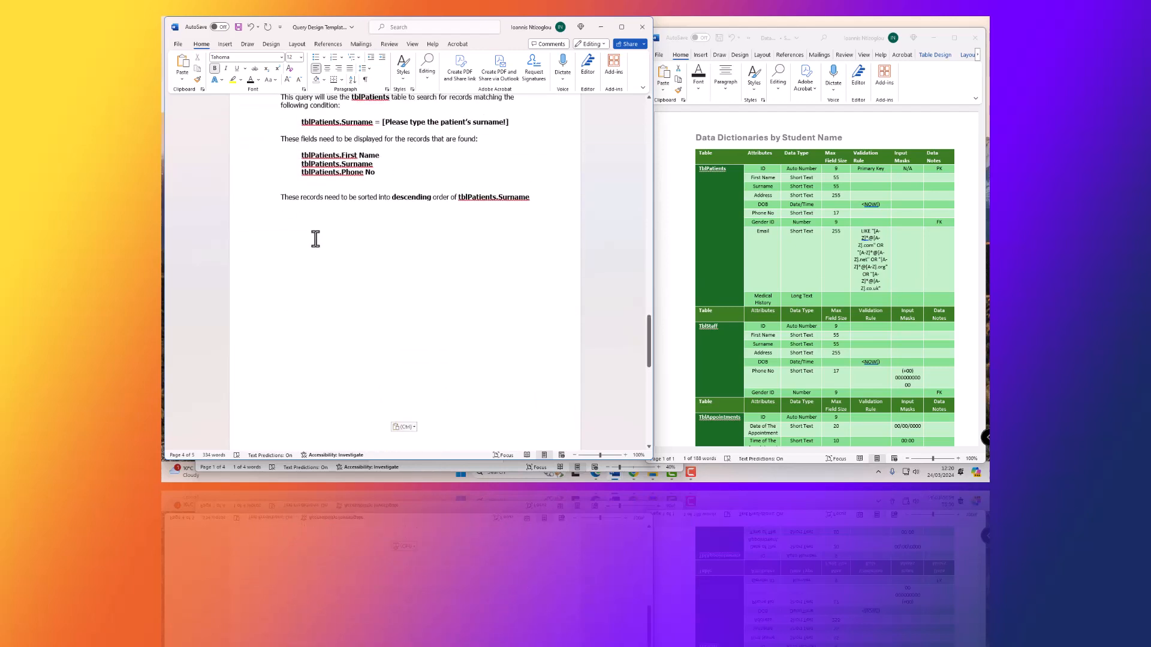
Add "TblGender", copied from the female-customers query's description, after tblPatients in the last-5-days query, followed by "and"
scroll(322, 234, up, 15)
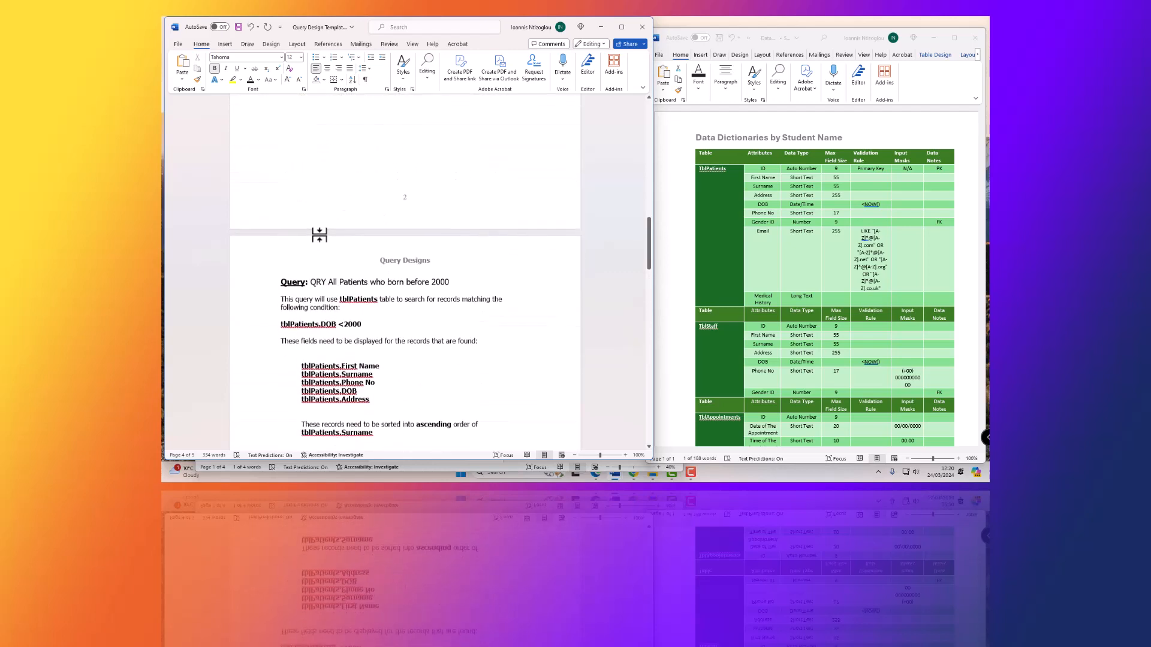
scroll(330, 248, up, 5)
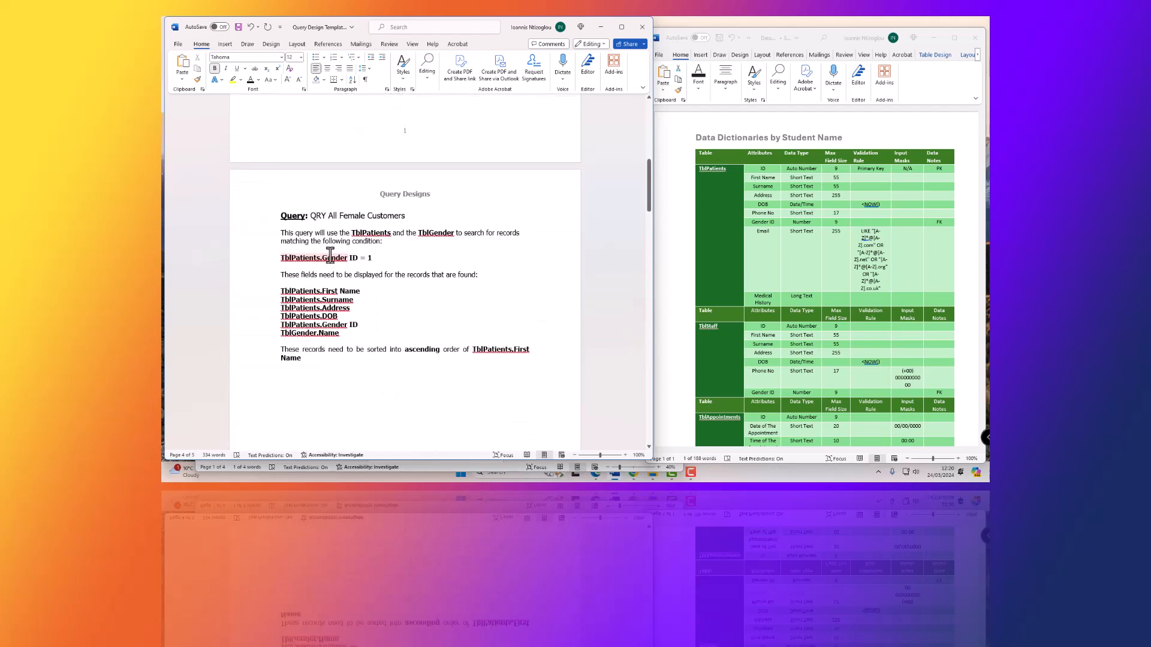
scroll(336, 279, up, 3)
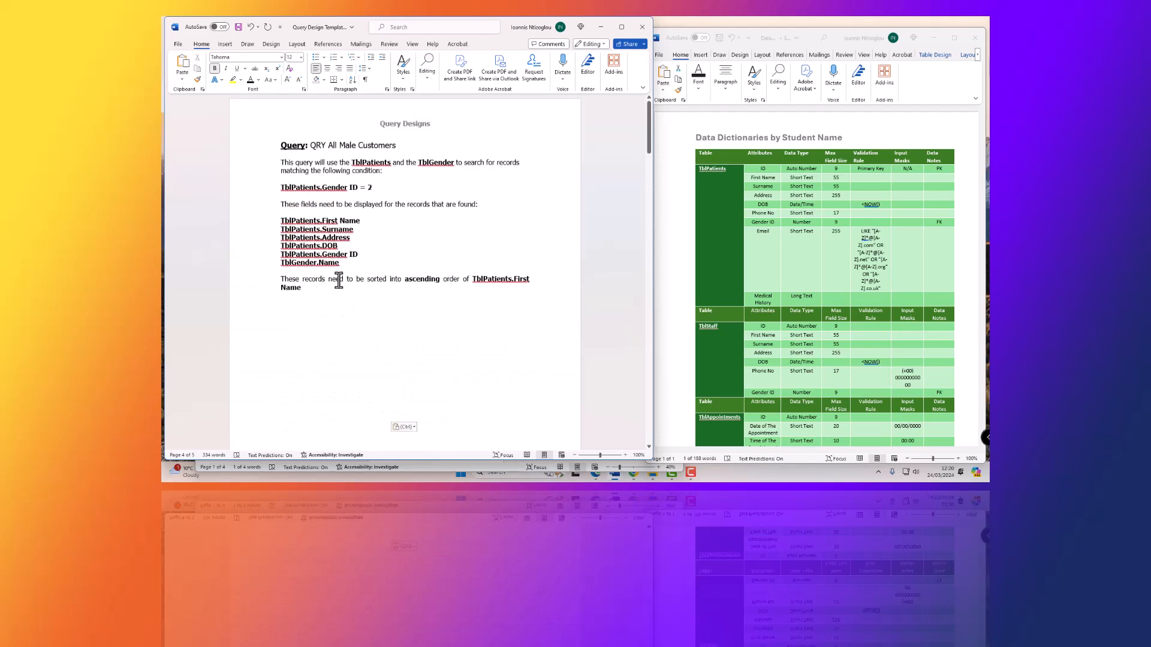
scroll(338, 280, down, 5)
scroll(337, 278, down, 3)
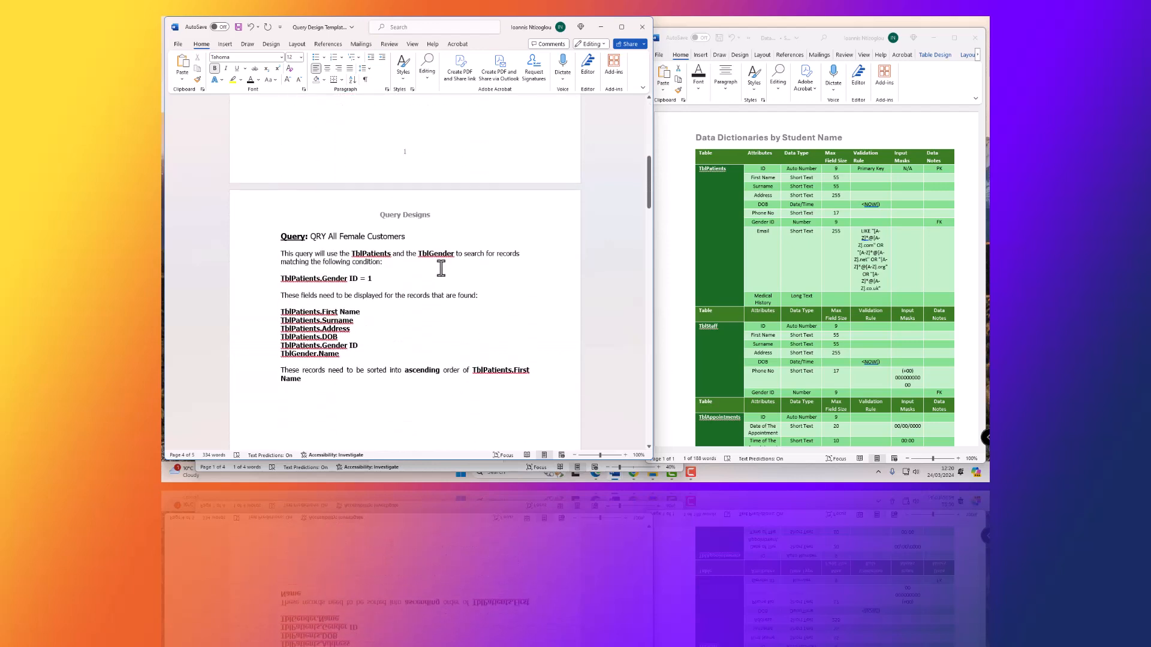
double_click(436, 253)
key(ctrl+c)
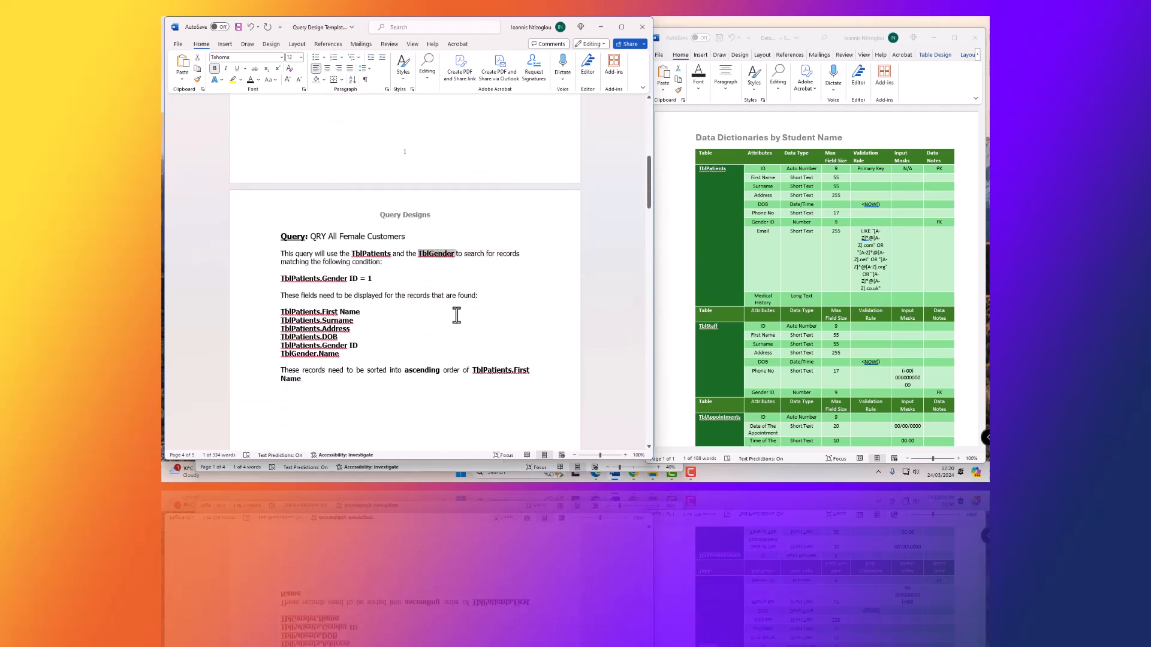
scroll(457, 316, down, 10)
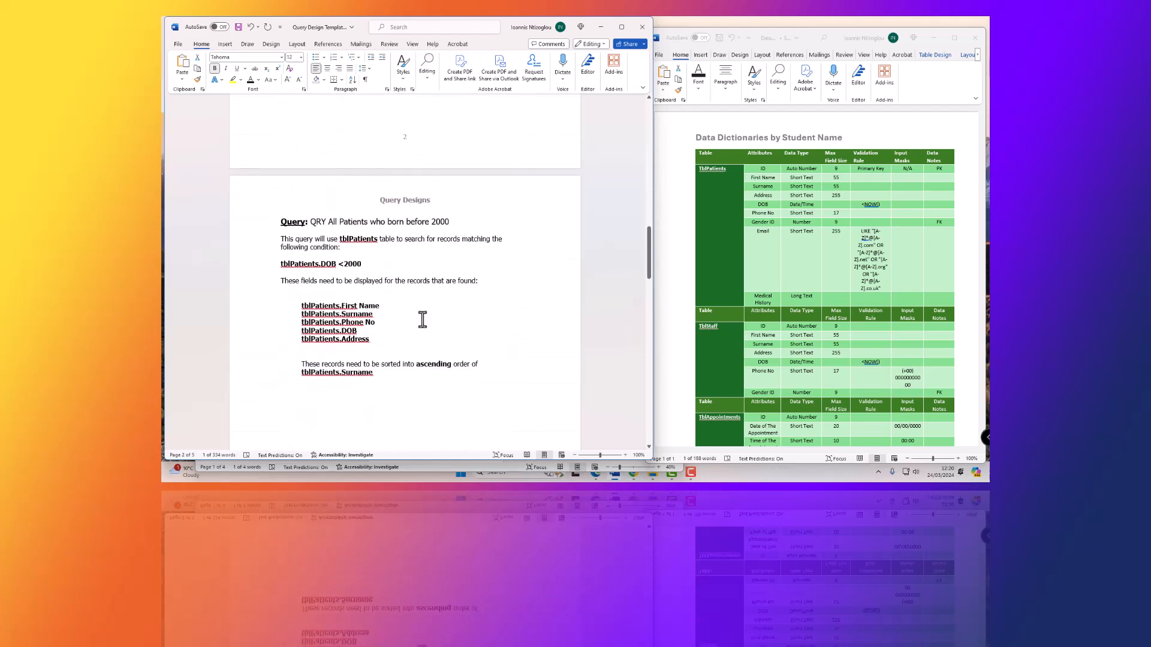
scroll(422, 319, down, 15)
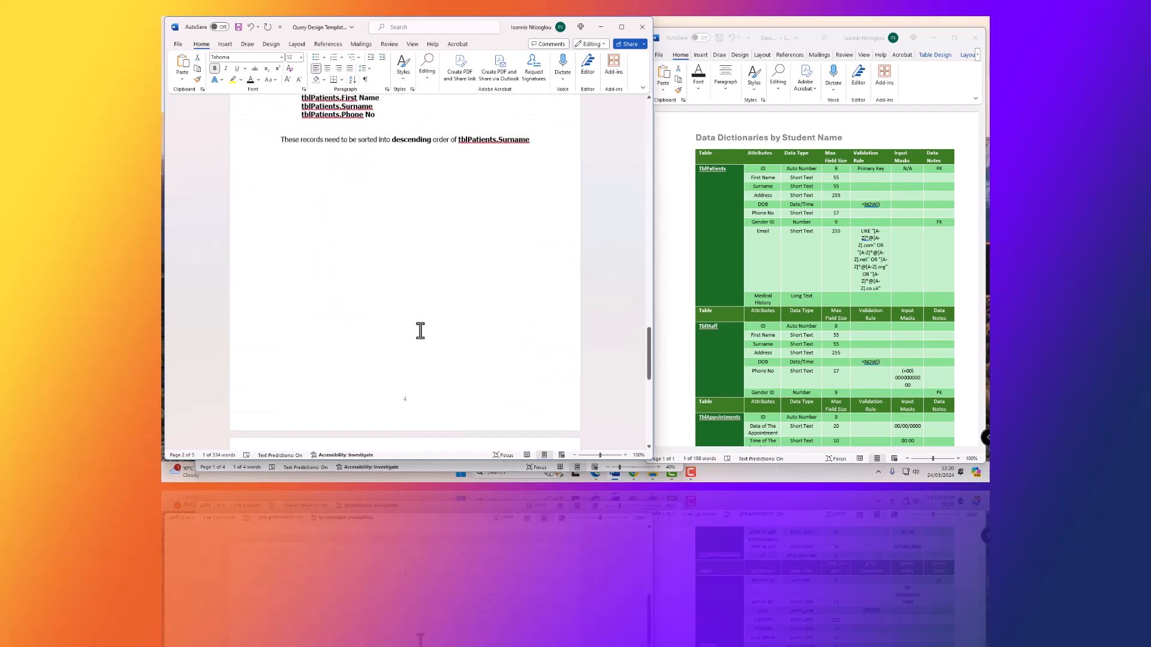
scroll(420, 331, down, 8)
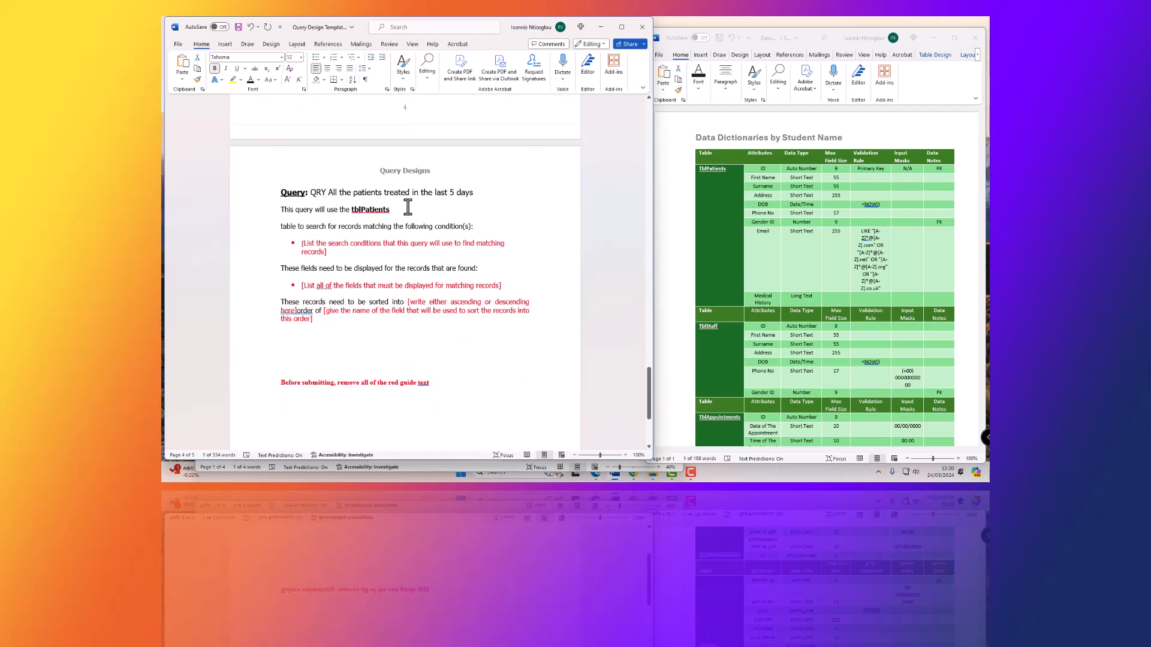
click(416, 214)
text(,)
key(ctrl+v)
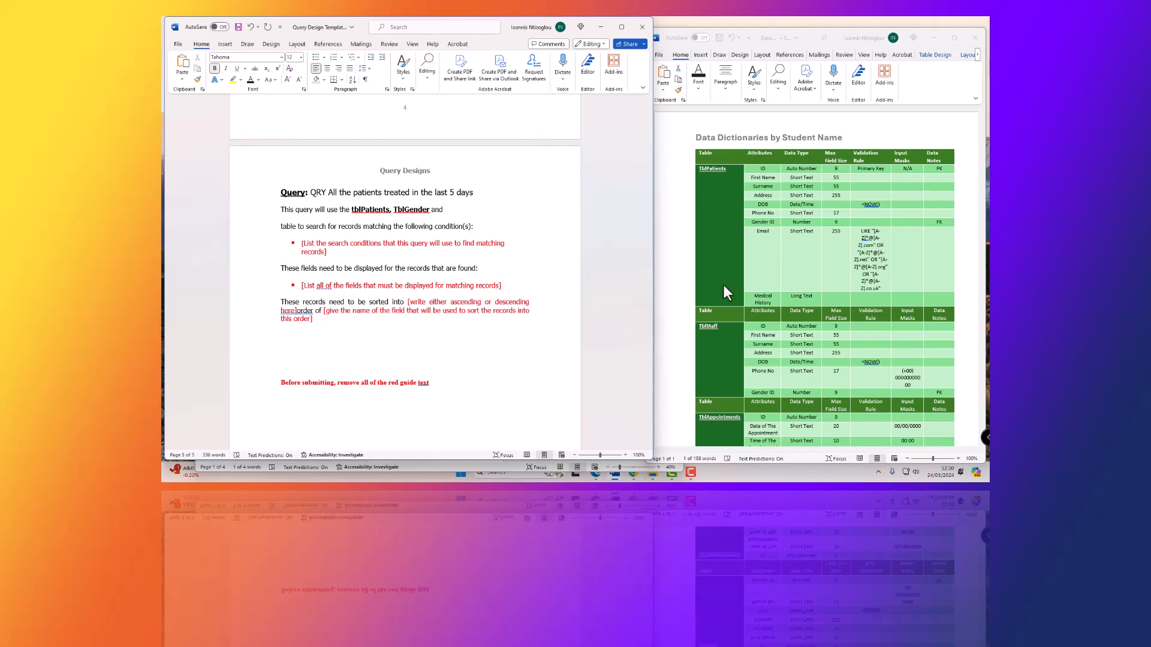
Copy "TblAppointments" from the data dictionary into the last-5-days query's table list, merging it with the surrounding text's formatting
scroll(717, 402, down, 2)
click(717, 397)
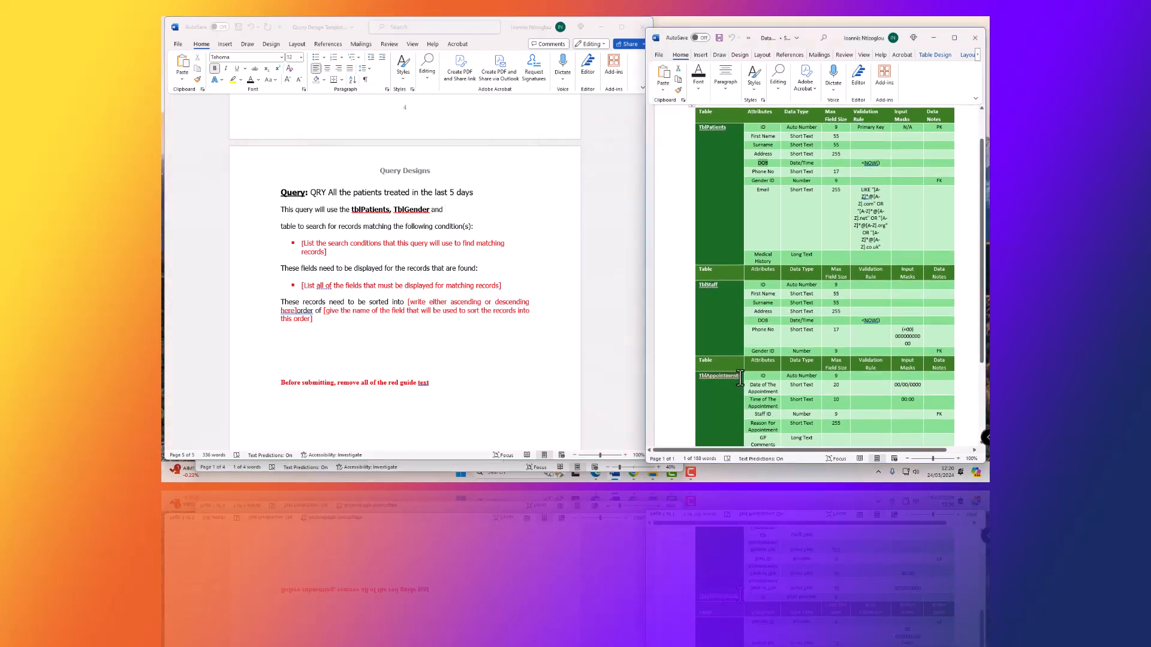
text(s)
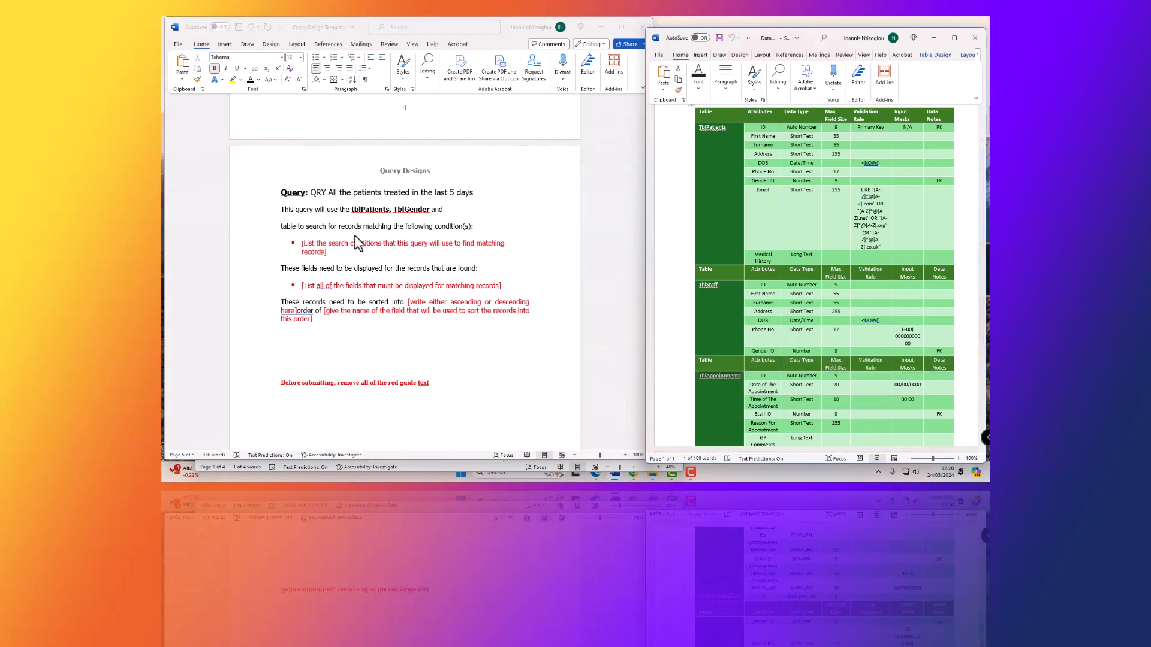
click(445, 209)
text(TblAppointments)
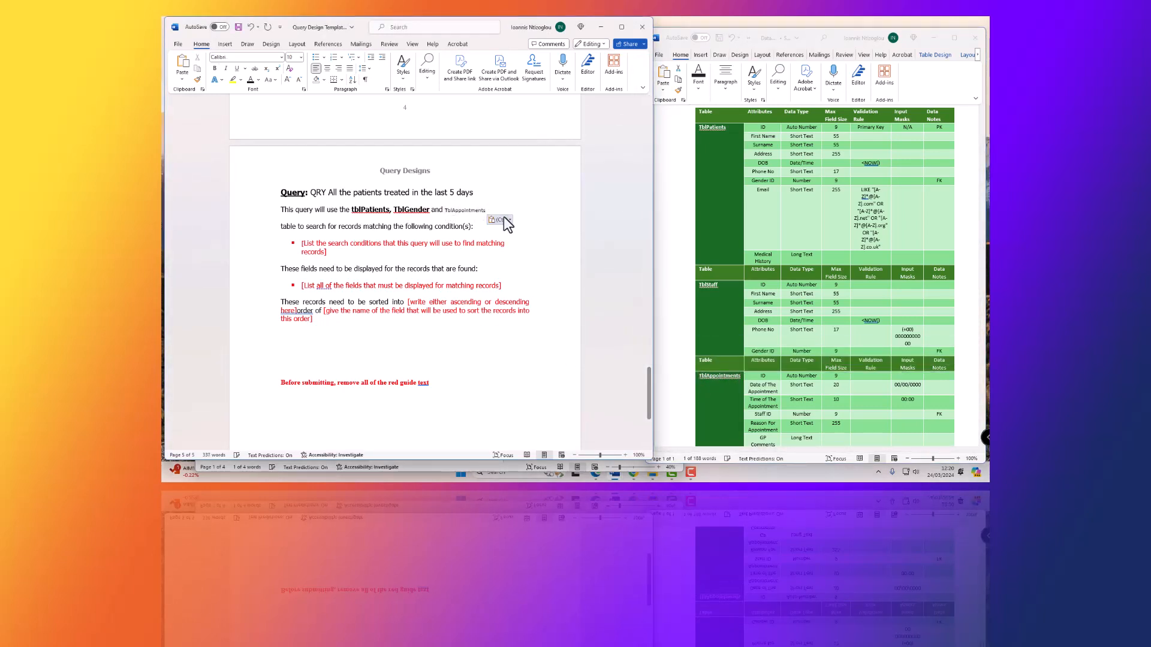
click(501, 220)
click(542, 246)
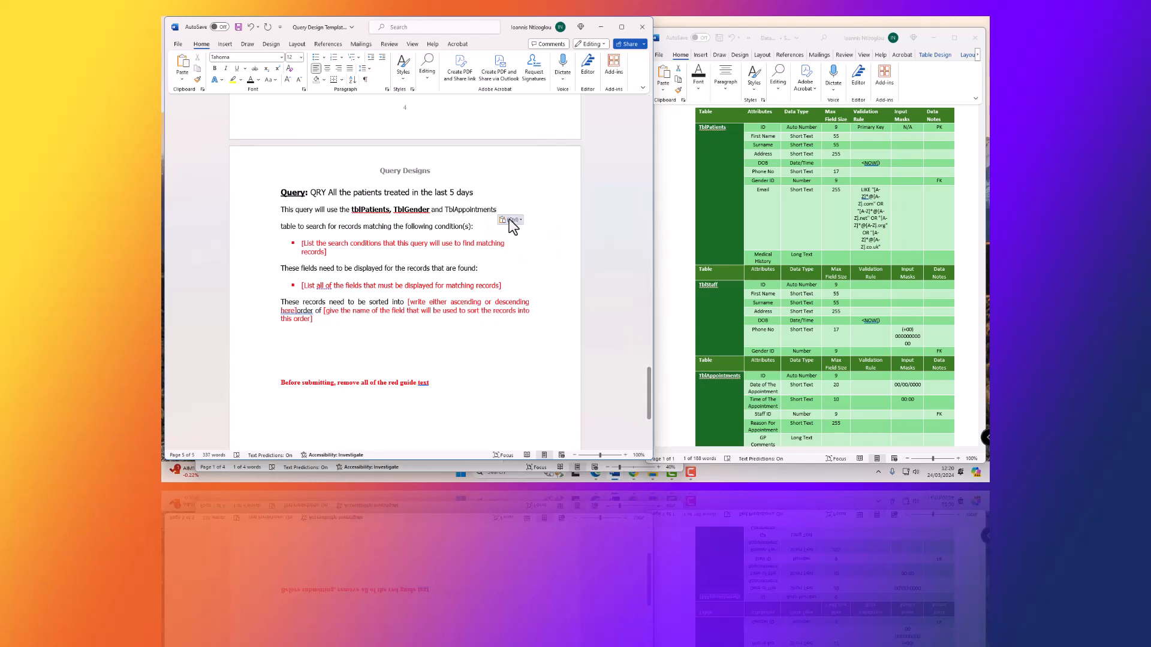
Make "TblAppointments" bold in the last-5-days query's description
double_click(493, 211)
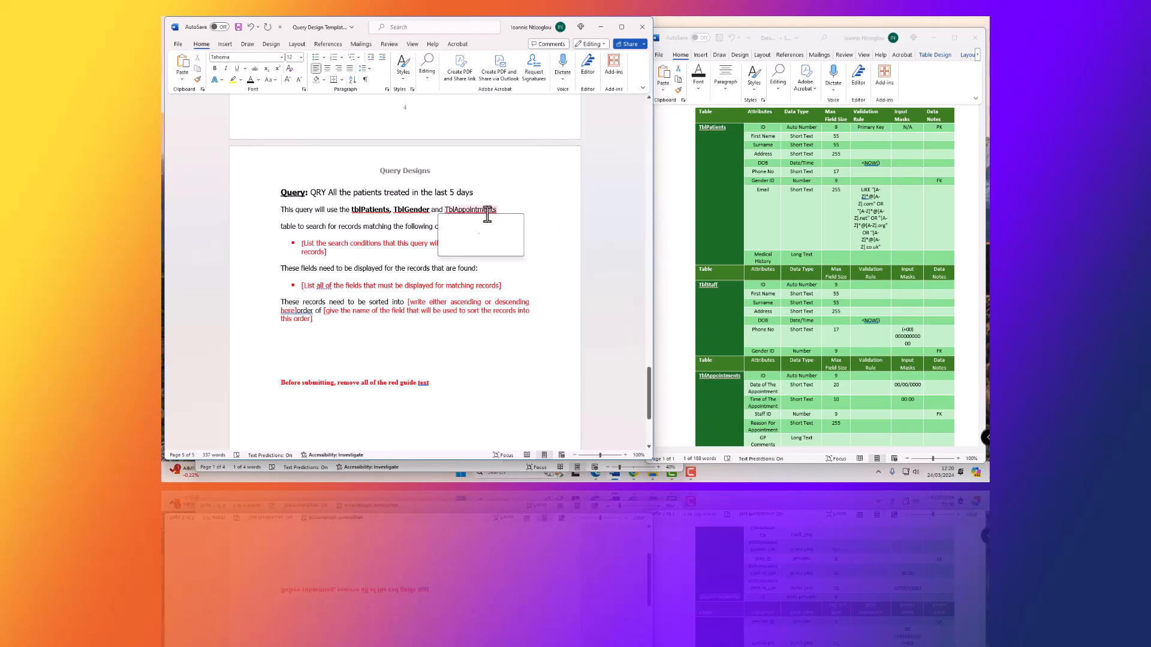
key(ctrl+b)
click(425, 227)
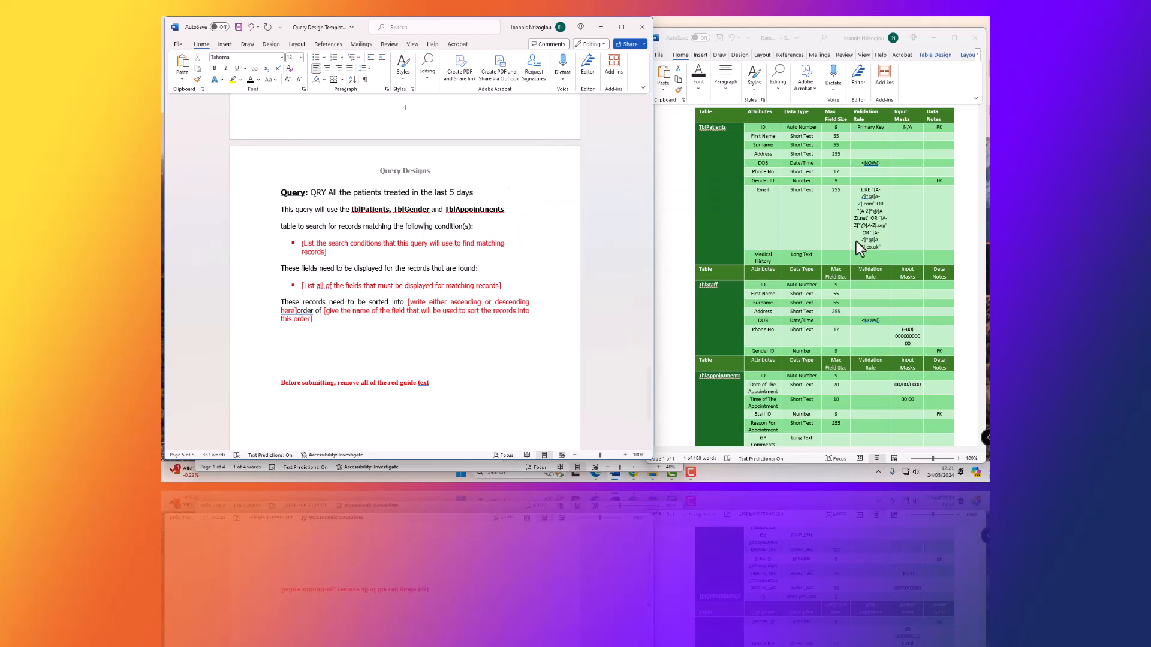
Capitalise the table name to "TblPatients" in the last-5-days query's description, following the data dictionary's spelling
scroll(753, 238, up, 2)
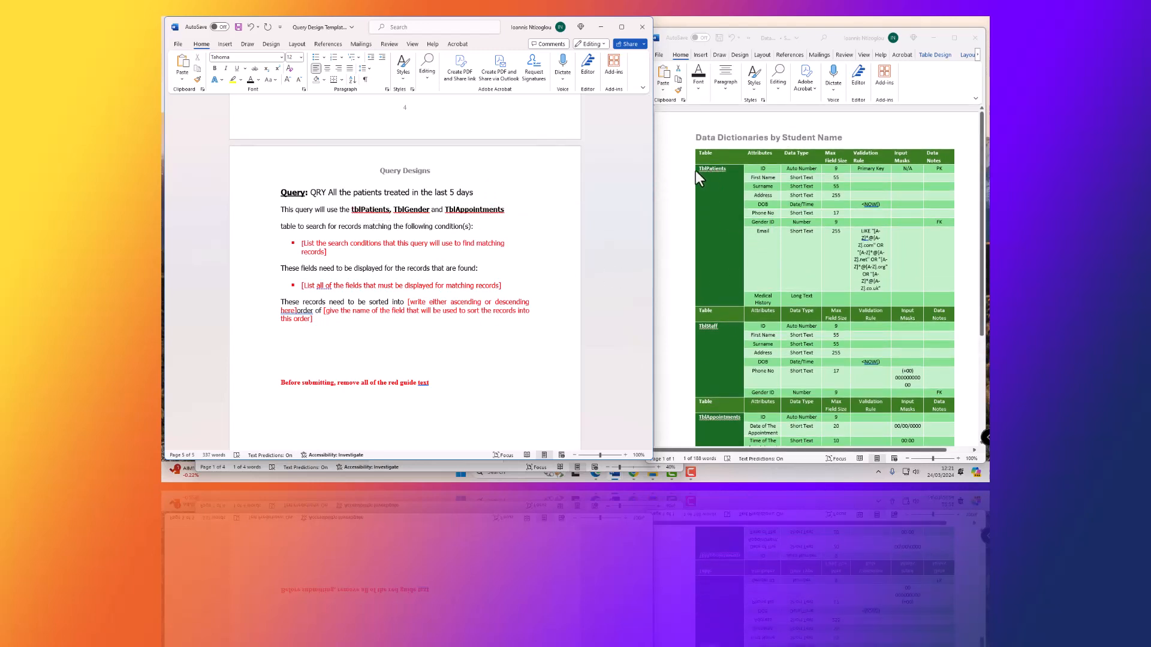
right_click(356, 210)
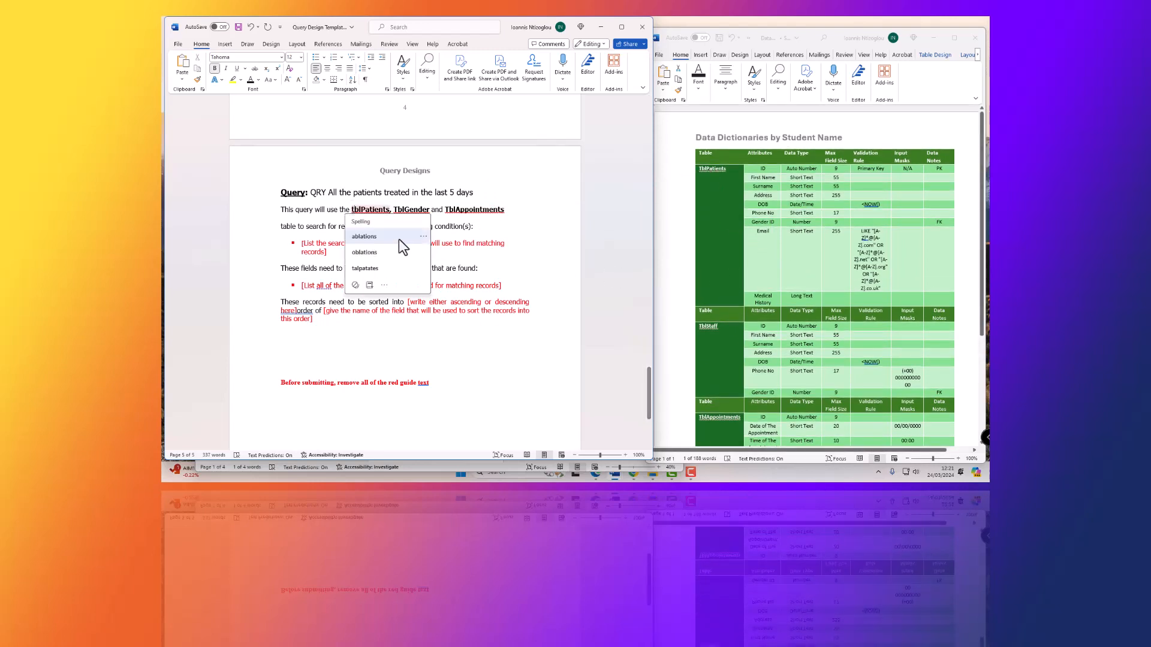
click(431, 271)
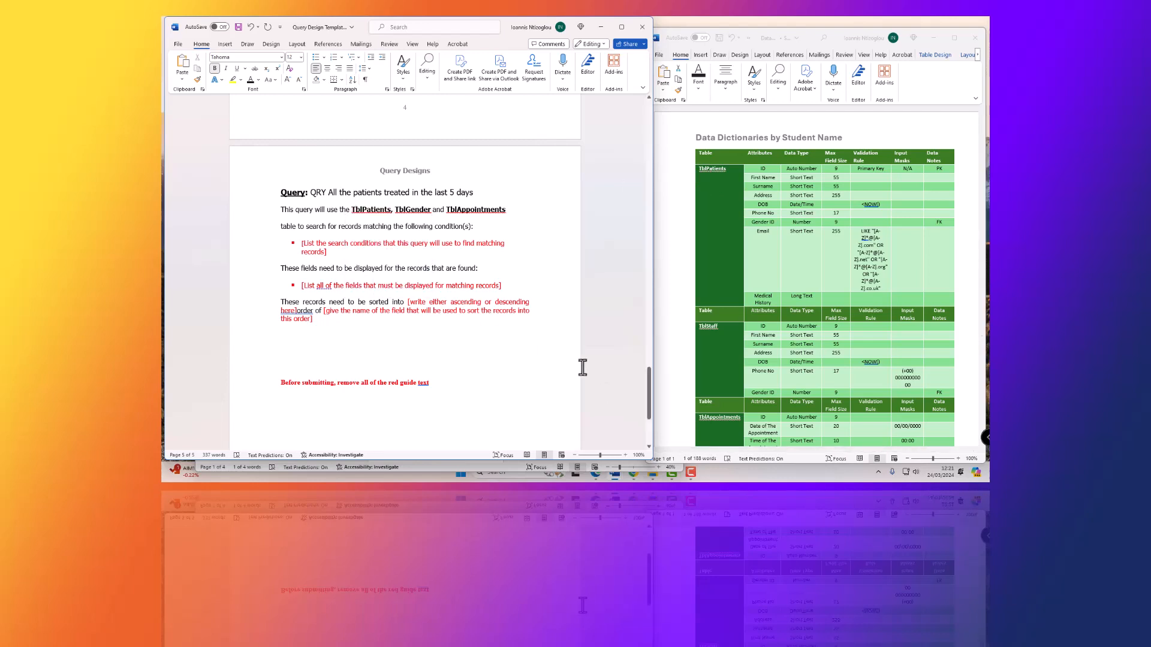
Replace the table name in the surname-search query's First Name, Surname and Phone No fields with the copied "TblPatients"
scroll(429, 260, up, 5)
double_click(369, 375)
key(ctrl+c)
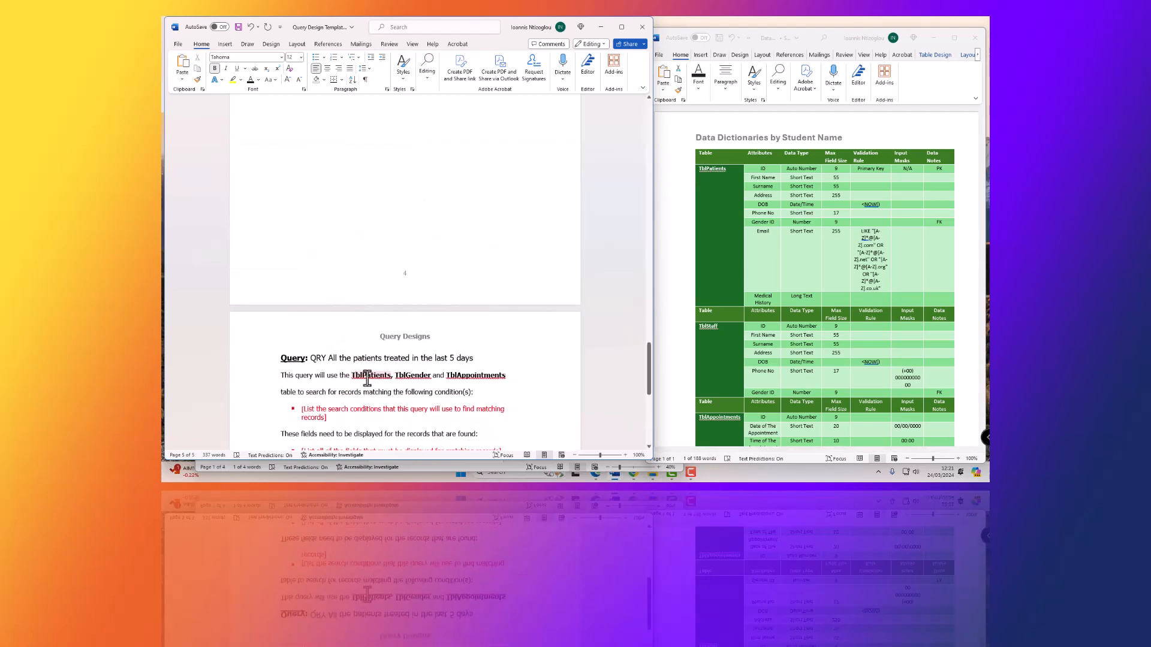
scroll(363, 365, up, 1)
scroll(354, 341, up, 8)
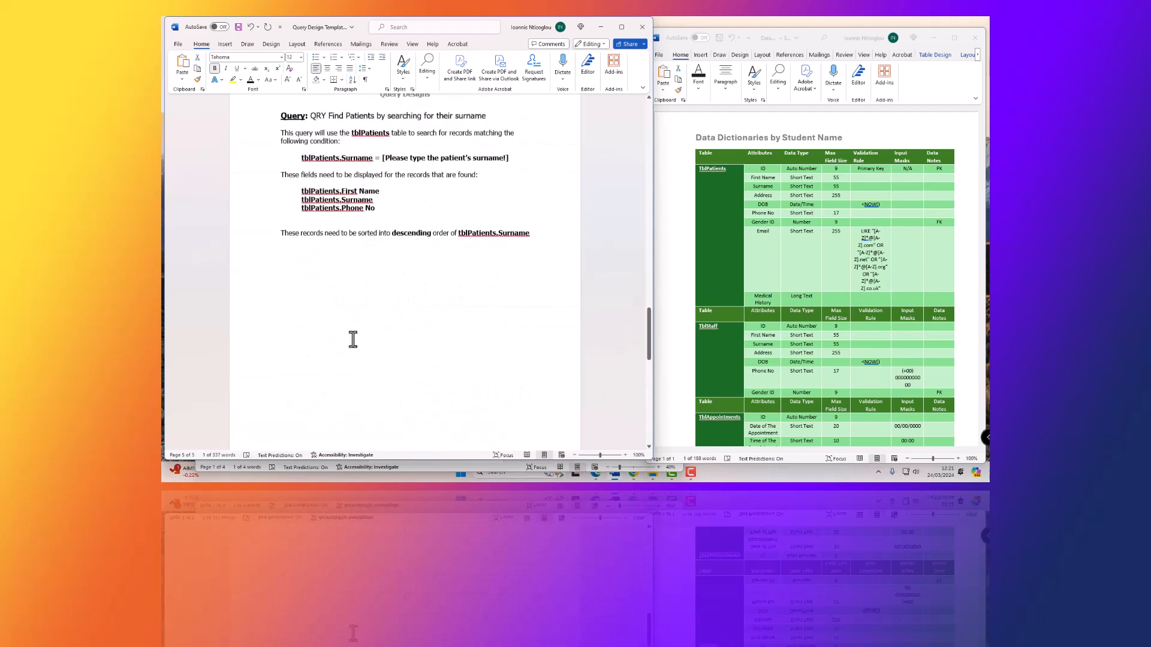
double_click(313, 262)
key(ctrl+v)
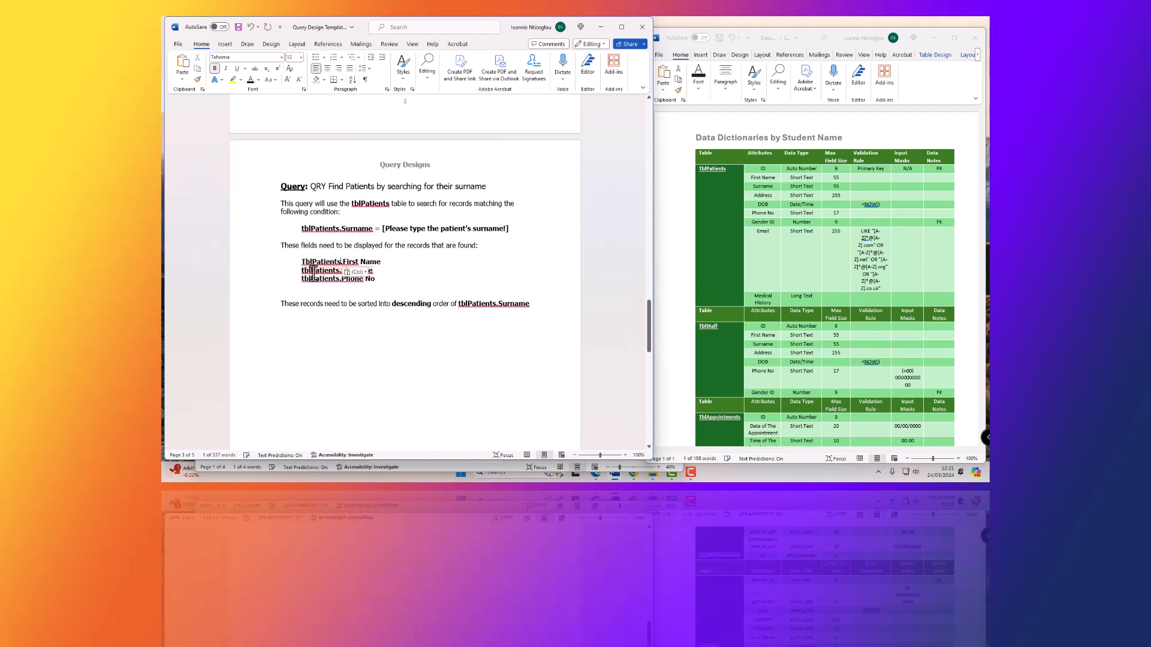
double_click(313, 271)
key(ctrl+v)
double_click(314, 279)
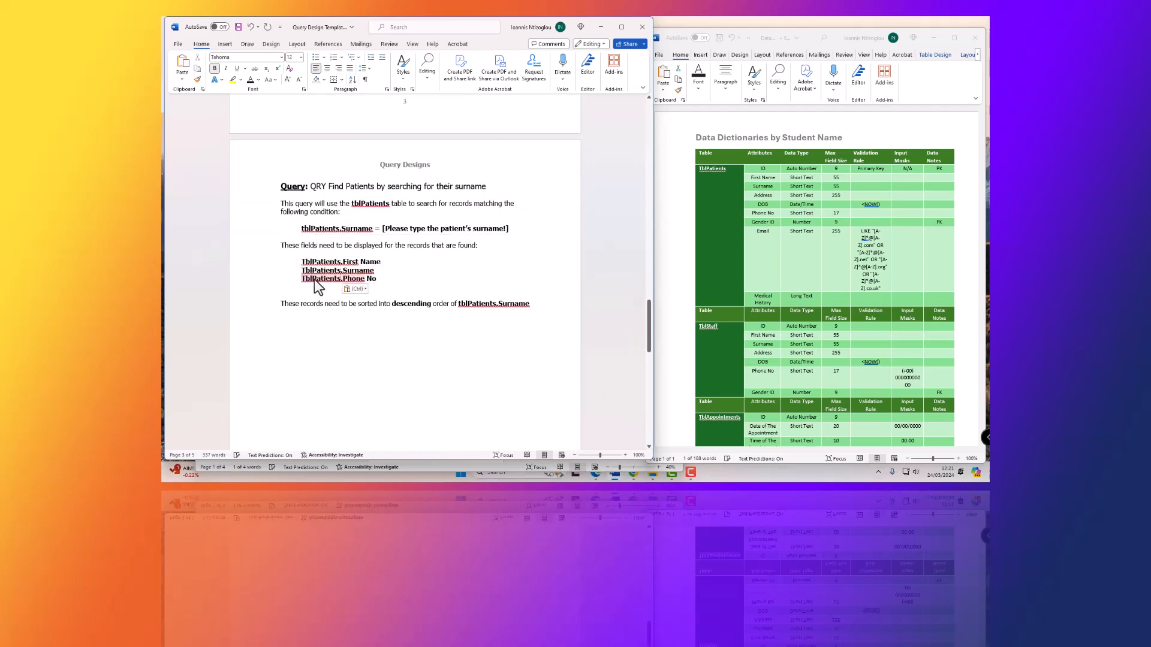
key(ctrl+v)
Replace the table name with "TblPatients" in the surname-search query's condition, description and sorting sentence
double_click(318, 228)
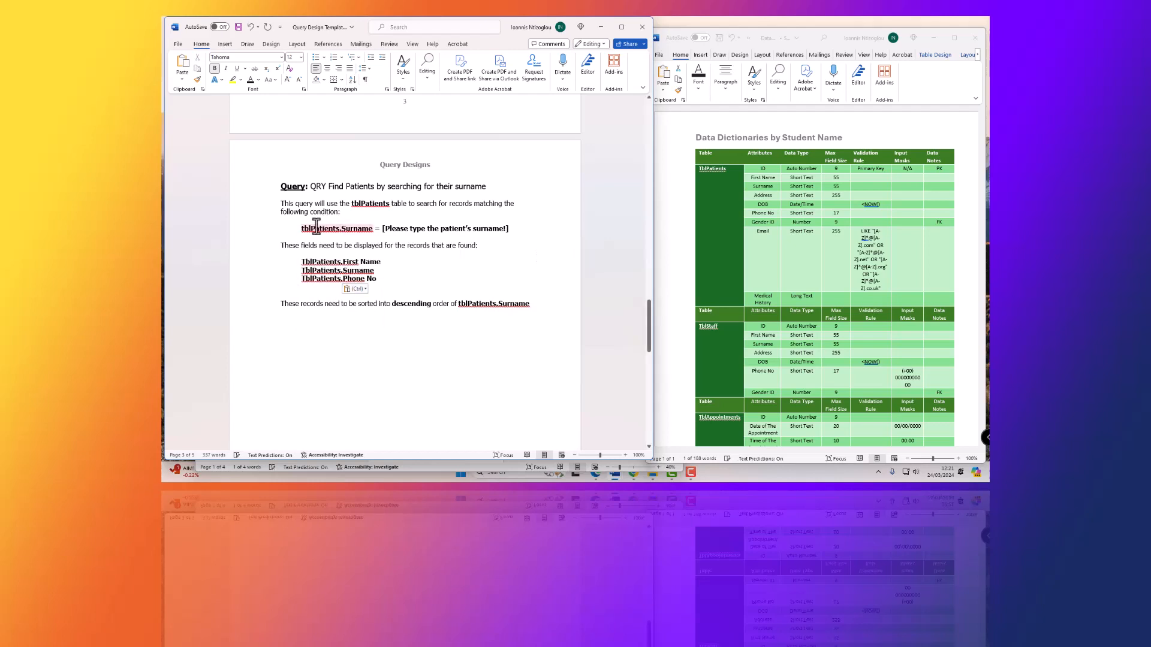
key(ctrl+v)
key(ctrl+v)
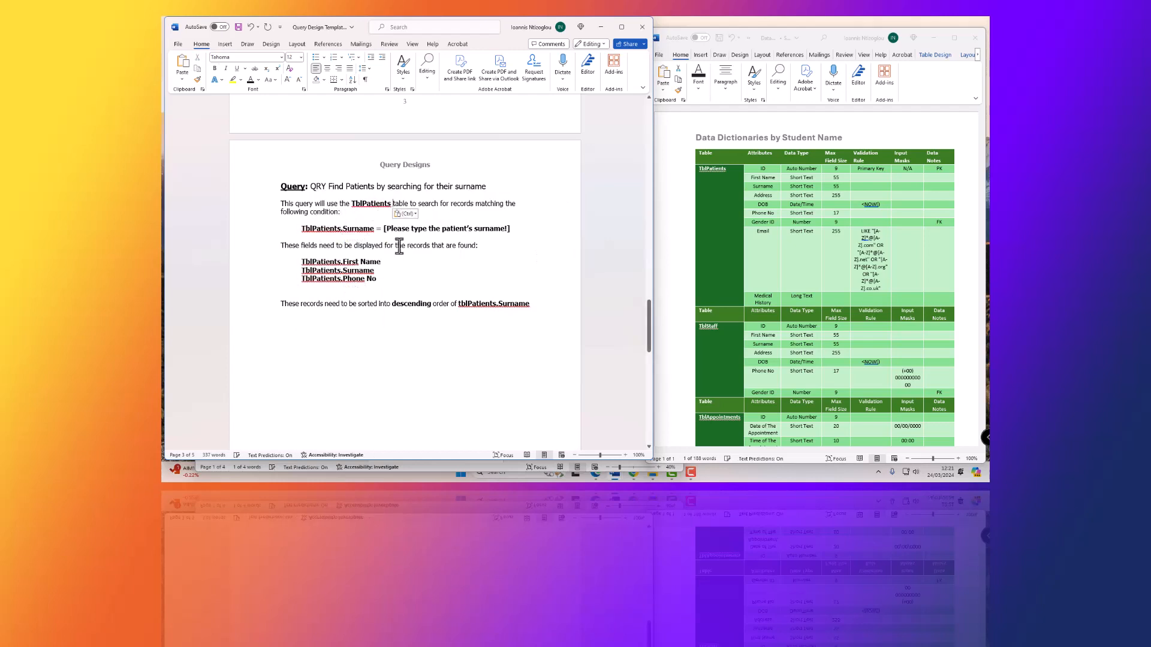
double_click(483, 304)
key(ctrl+v)
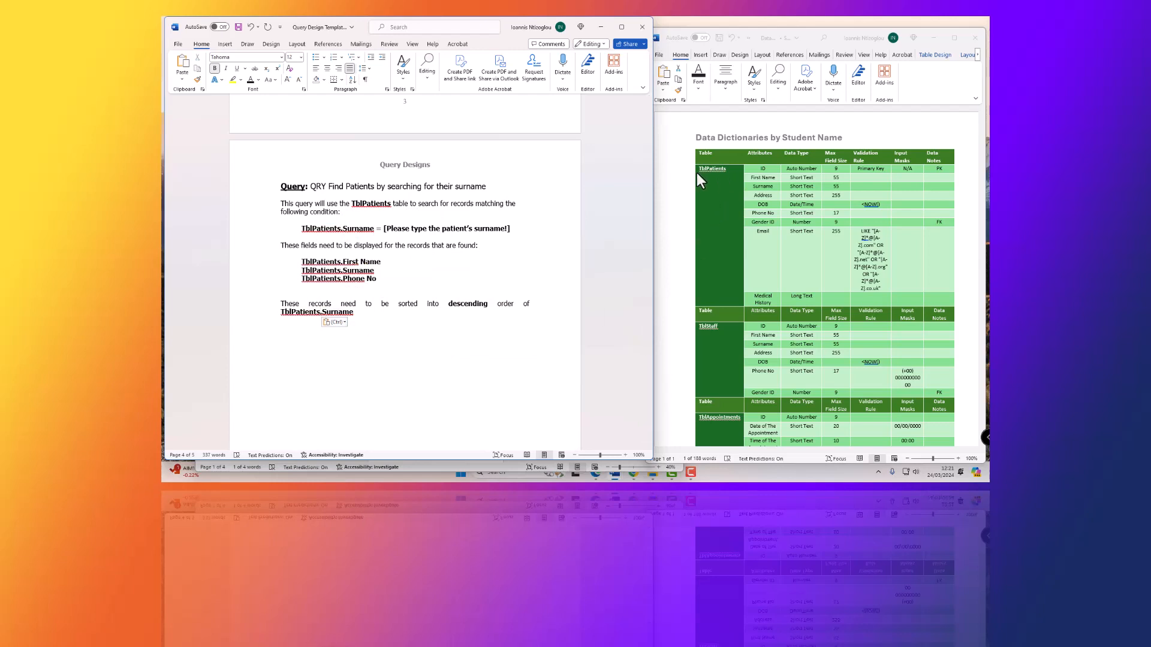
In the born-before-2000 query, replace the table name with "TblPatients" in the sorting sentence and the Address and DOB fields
scroll(341, 341, up, 5)
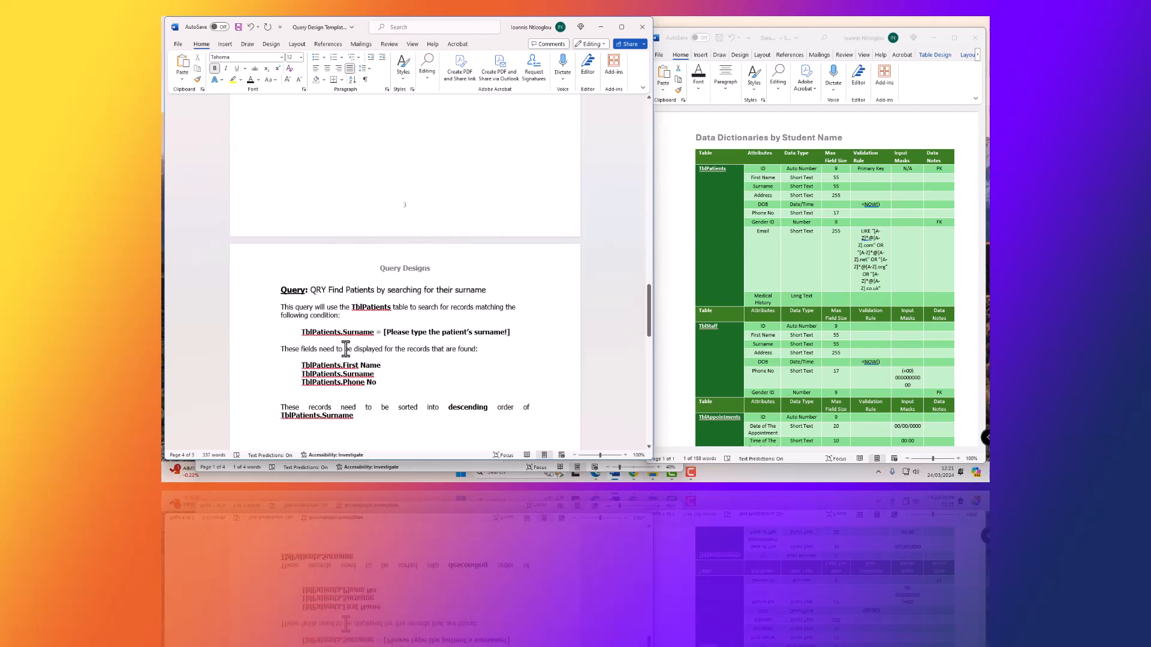
scroll(340, 341, up, 3)
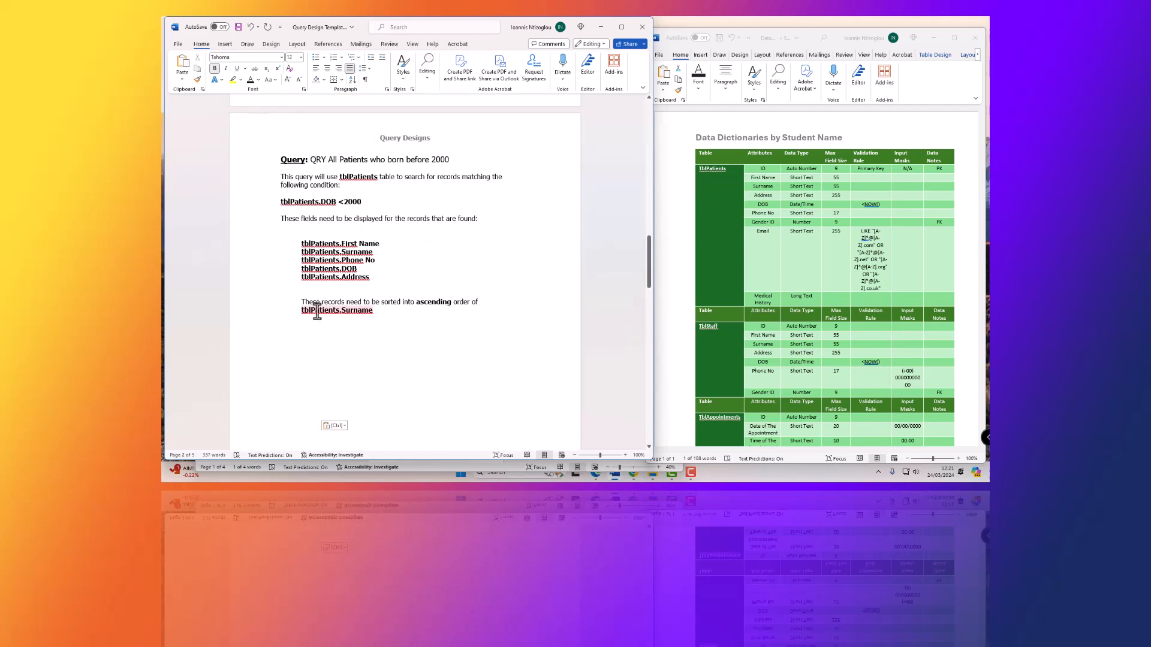
click(318, 310)
click(314, 277)
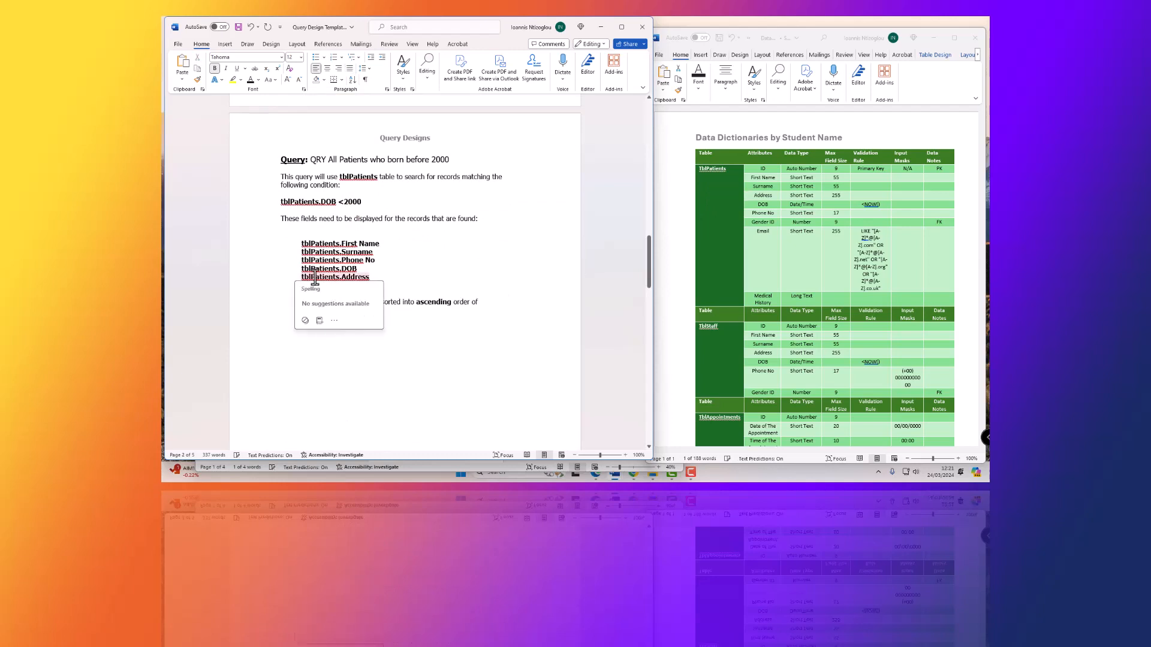
double_click(314, 277)
key(ctrl+v)
double_click(316, 269)
key(ctrl+v)
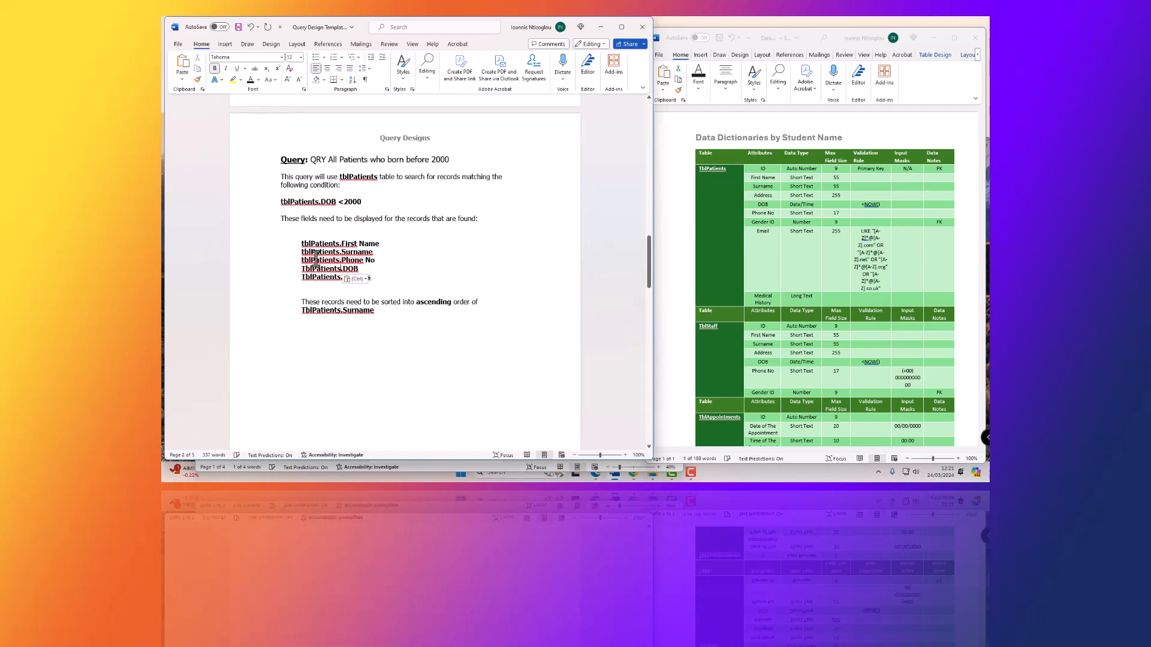
Replace the table name with "TblPatients" in the born-before-2000 query's Phone No, Surname and First Name fields
double_click(316, 260)
key(ctrl+v)
double_click(316, 252)
key(ctrl+v)
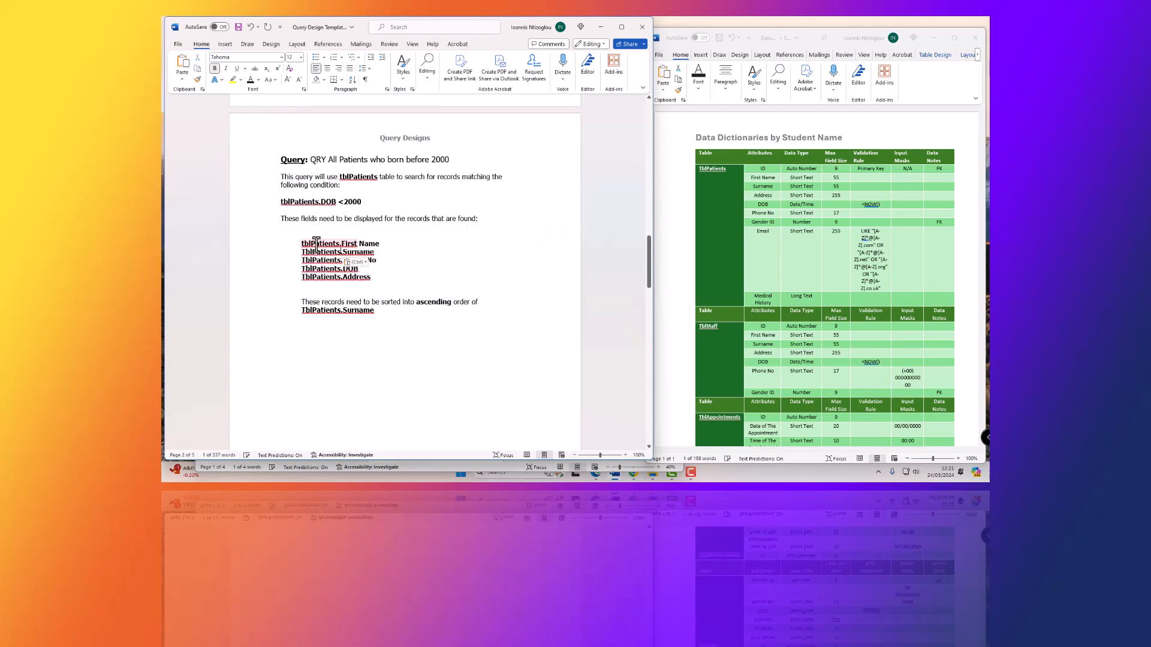
double_click(316, 243)
key(ctrl+v)
Replace the table name with "TblPatients" in the born-before-2000 query's DOB condition and description
double_click(295, 202)
key(ctrl+v)
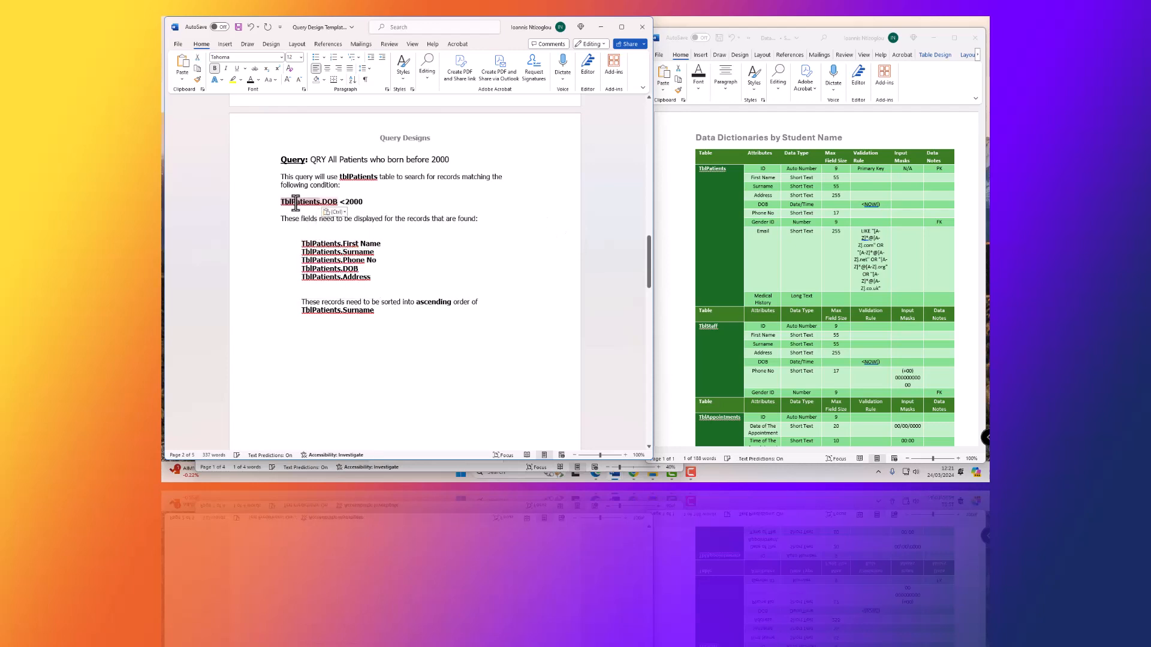
scroll(330, 245, up, 2)
double_click(350, 240)
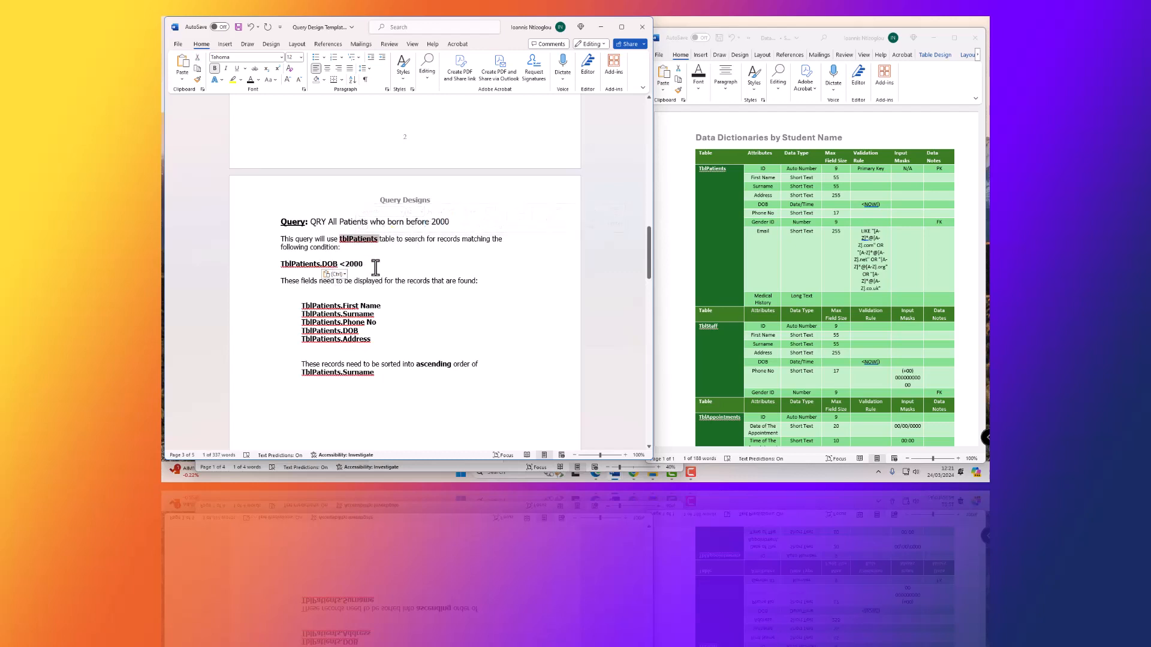
key(ctrl+v)
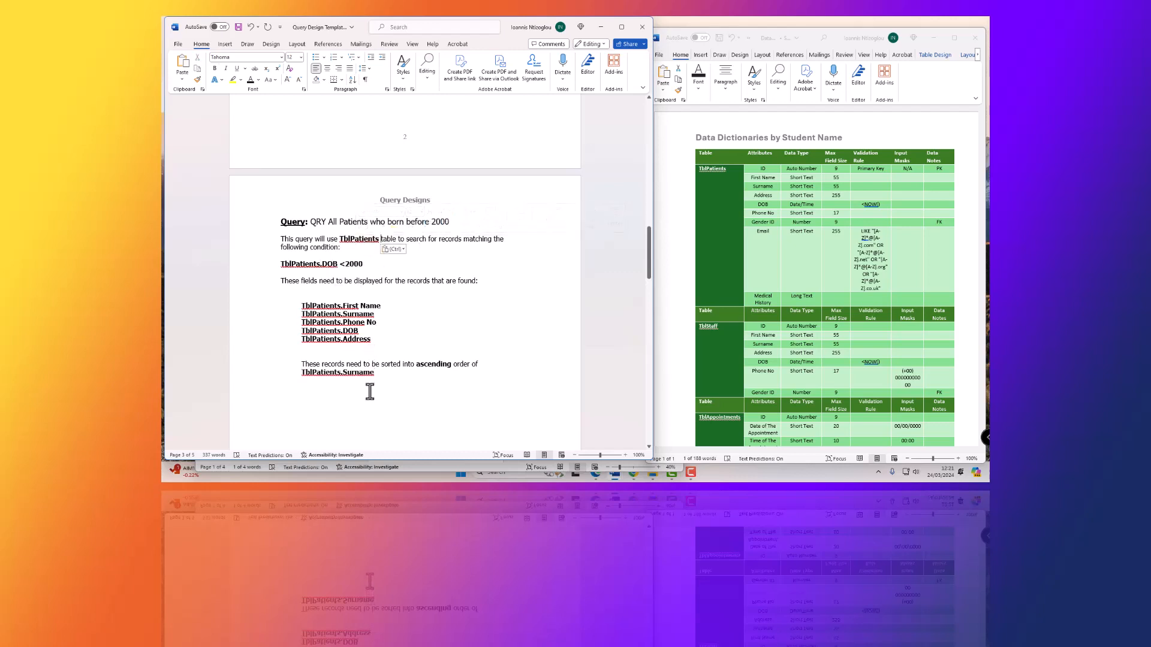
scroll(370, 398, up, 2)
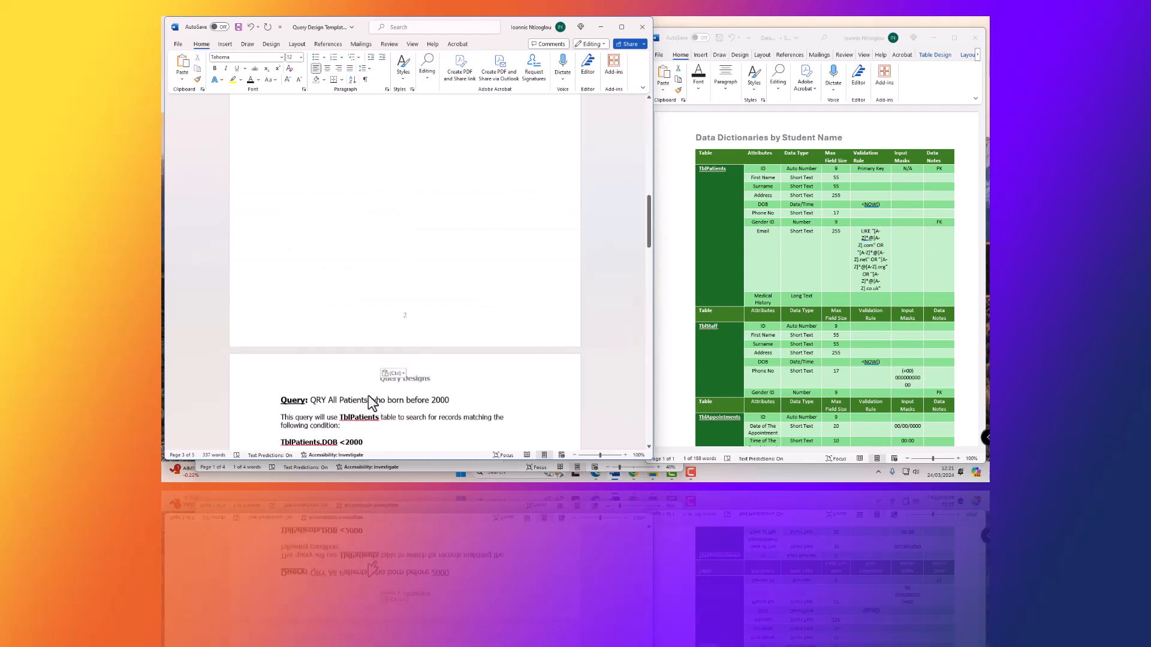
scroll(370, 399, down, 3)
scroll(362, 387, up, 20)
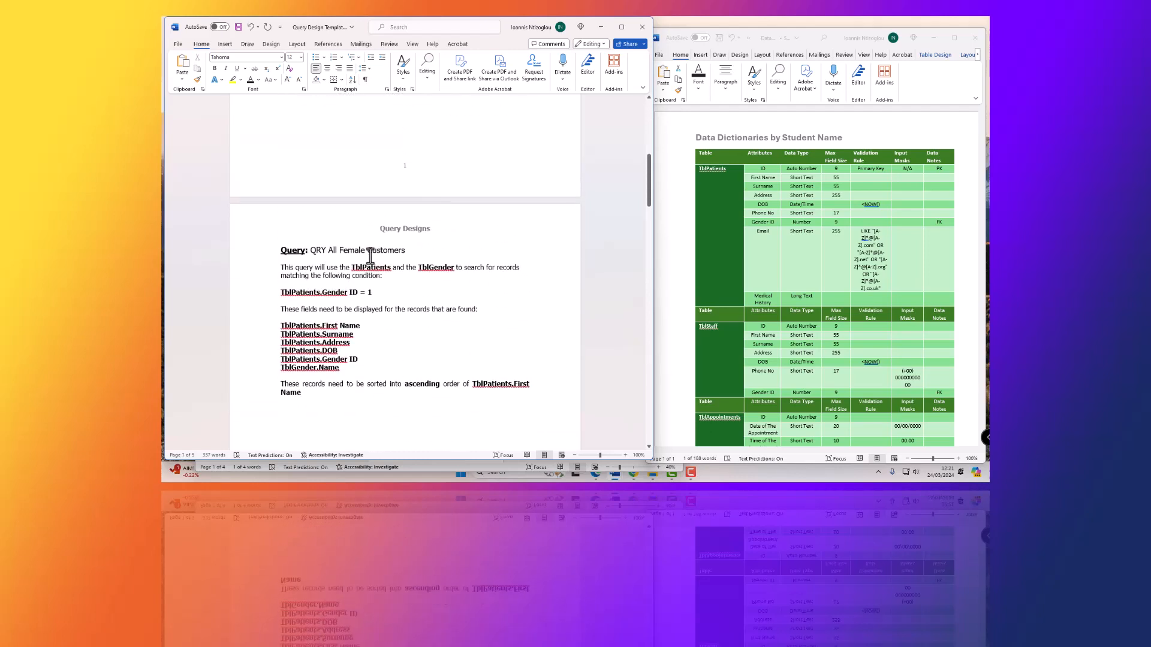
Review the table names, conditions, fields and sort orders of all the query designs from the male customers query to the last-5-days query
scroll(365, 274, up, 1)
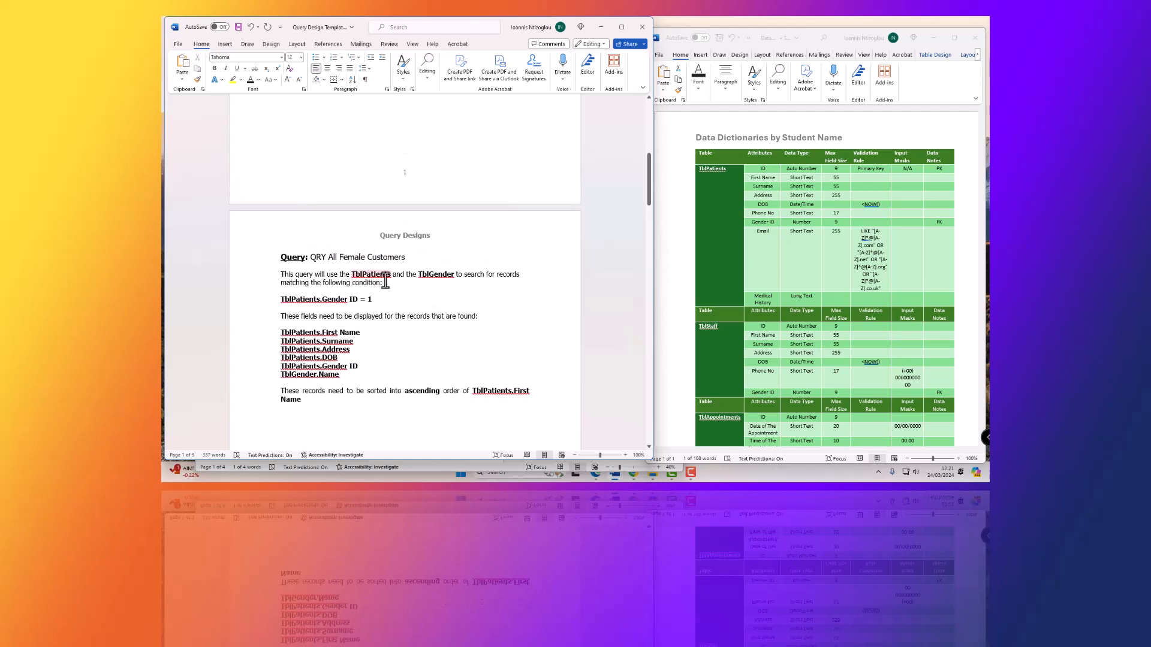
scroll(321, 309, down, 2)
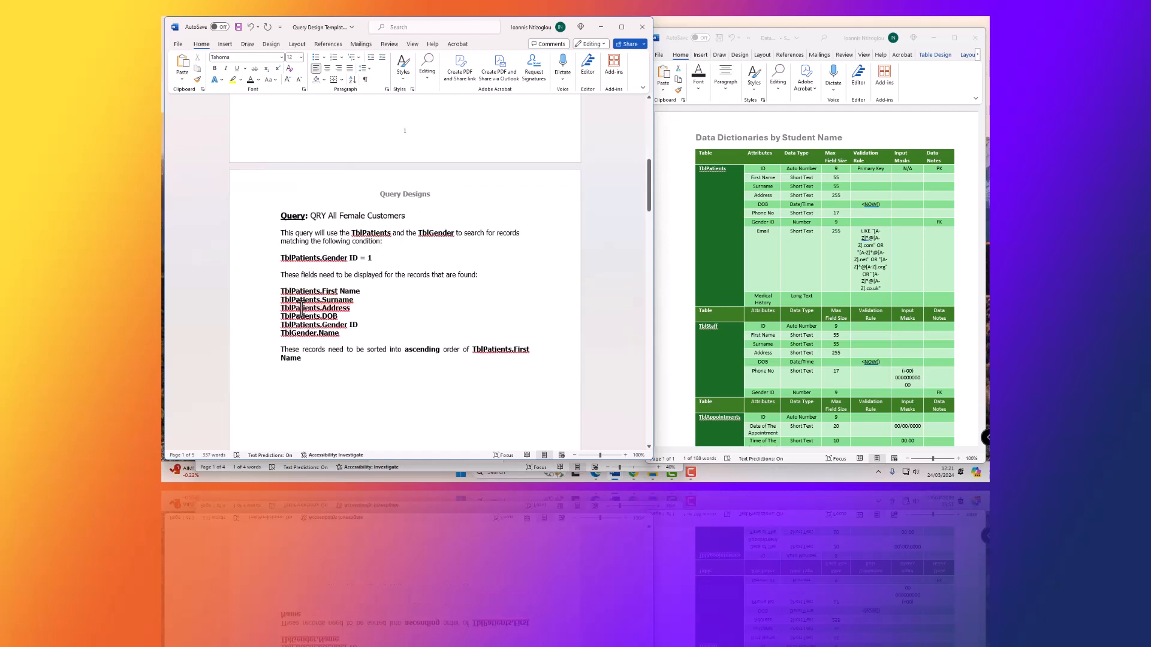
scroll(384, 360, down, 20)
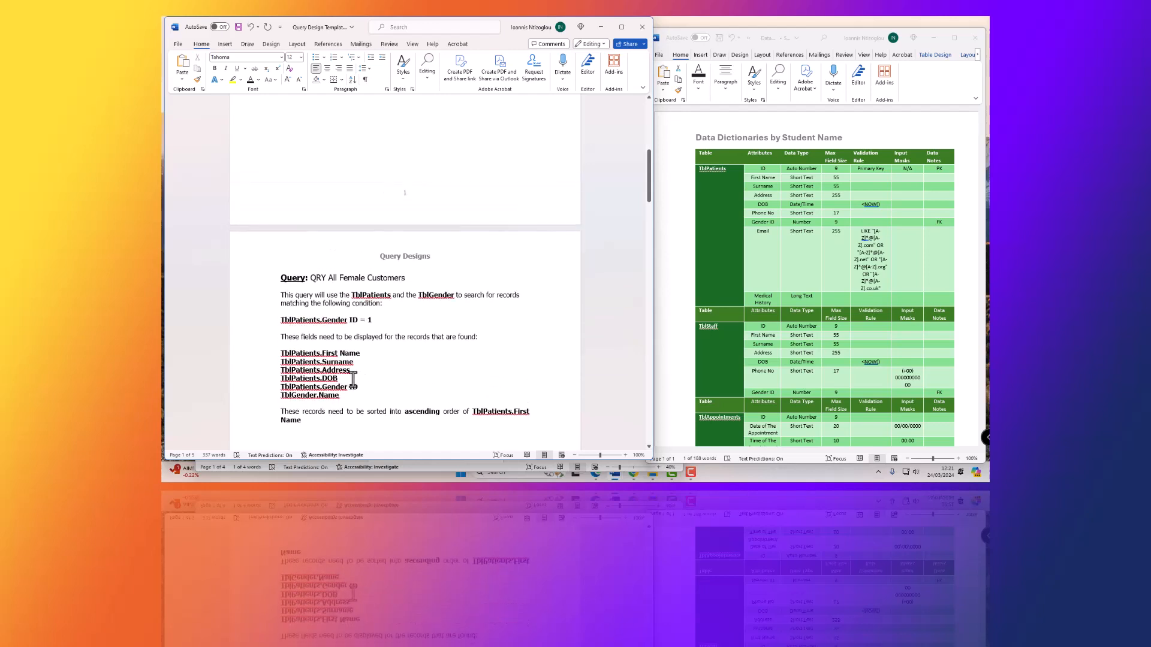
scroll(328, 350, up, 3)
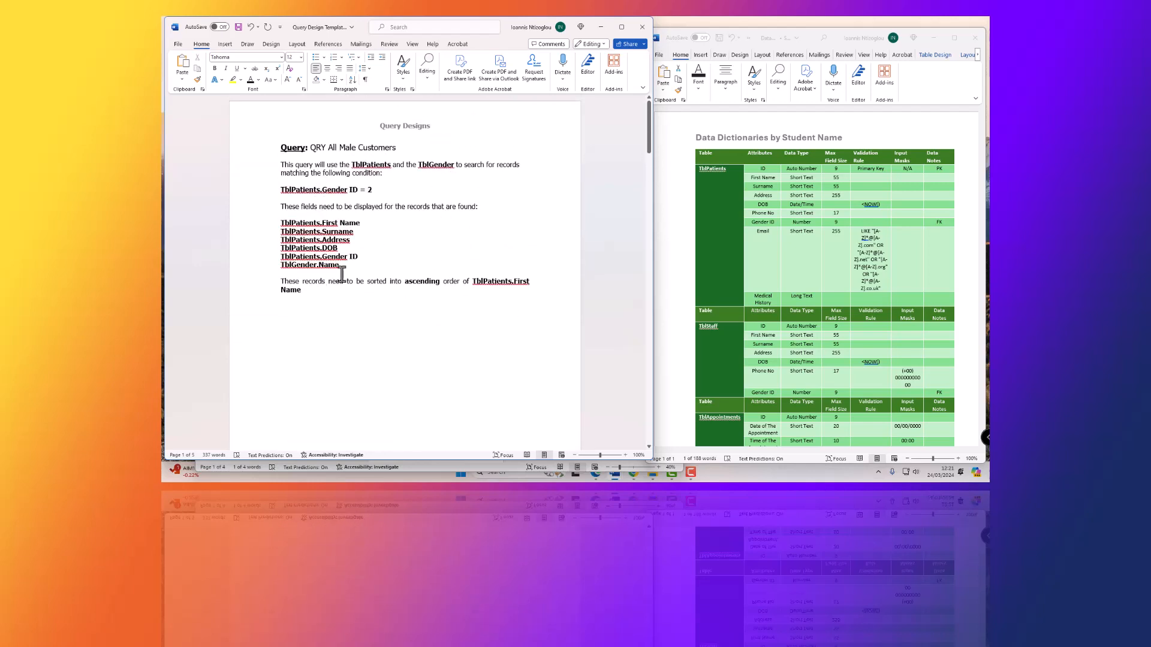
scroll(314, 303, down, 4)
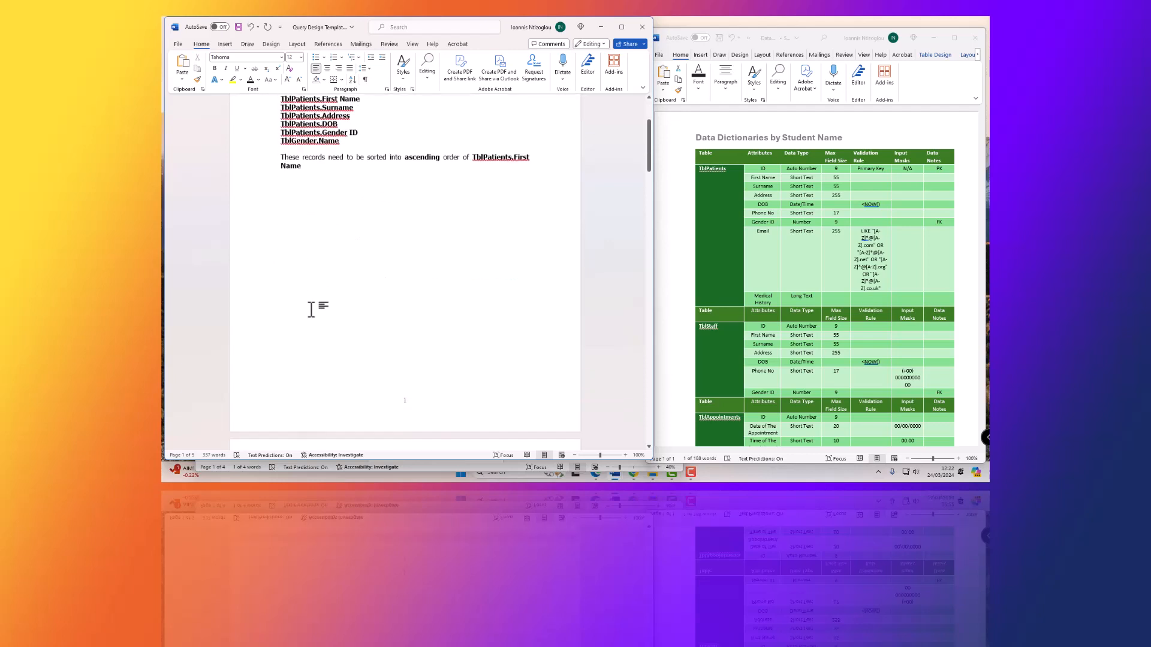
scroll(314, 278, down, 20)
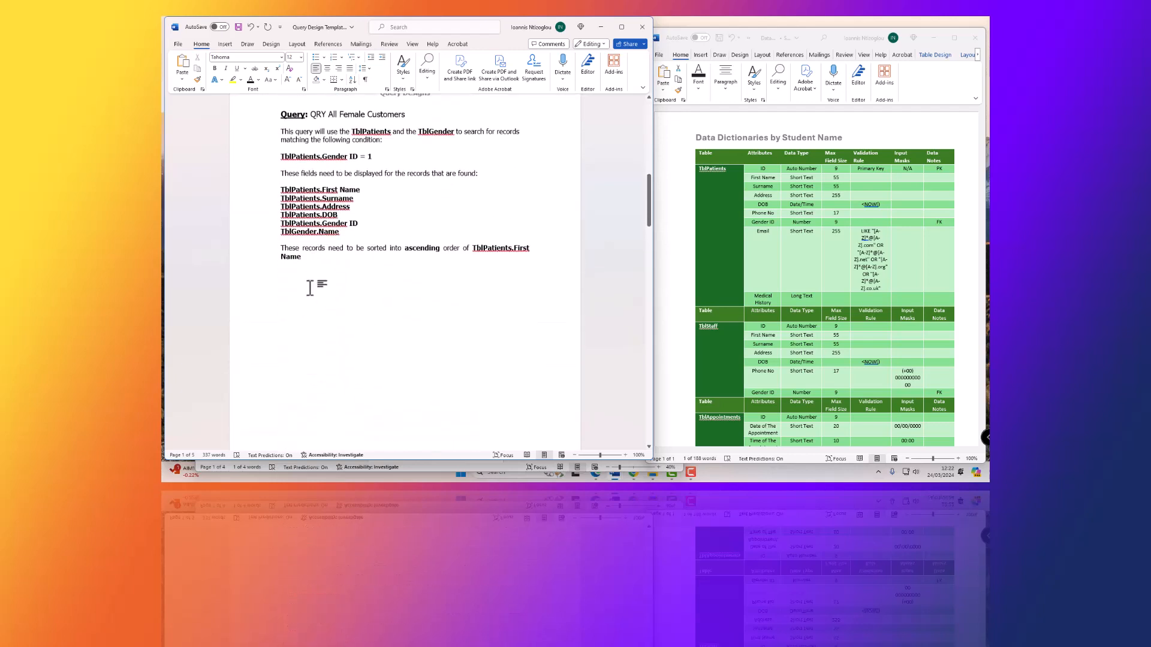
scroll(340, 292, down, 15)
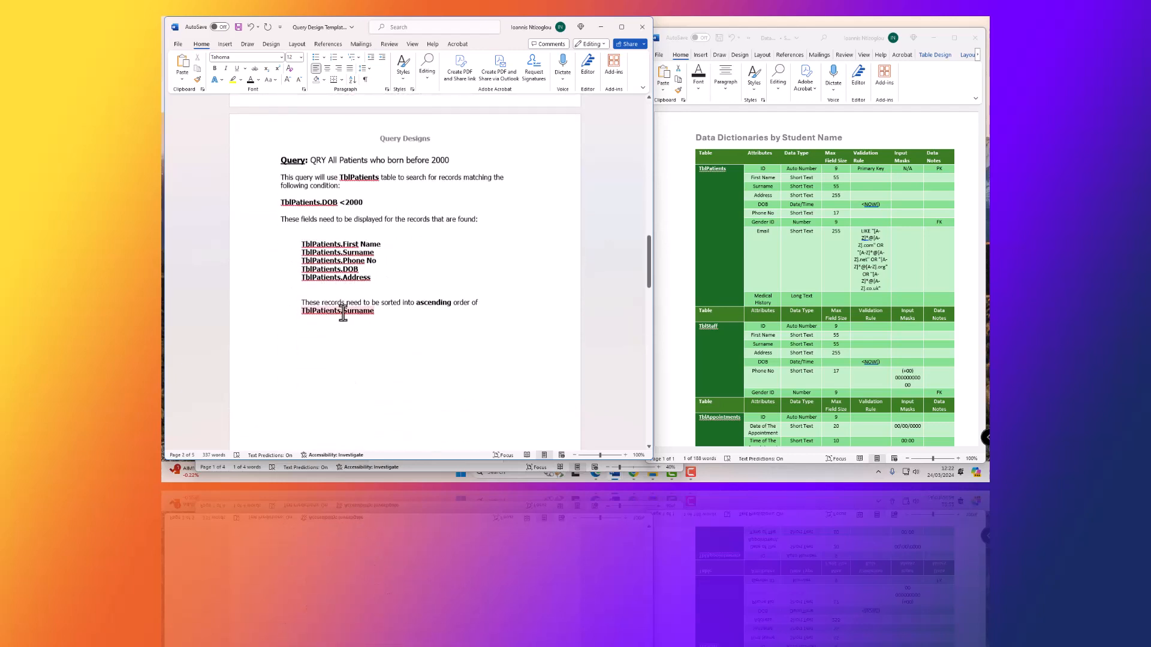
scroll(321, 291, down, 20)
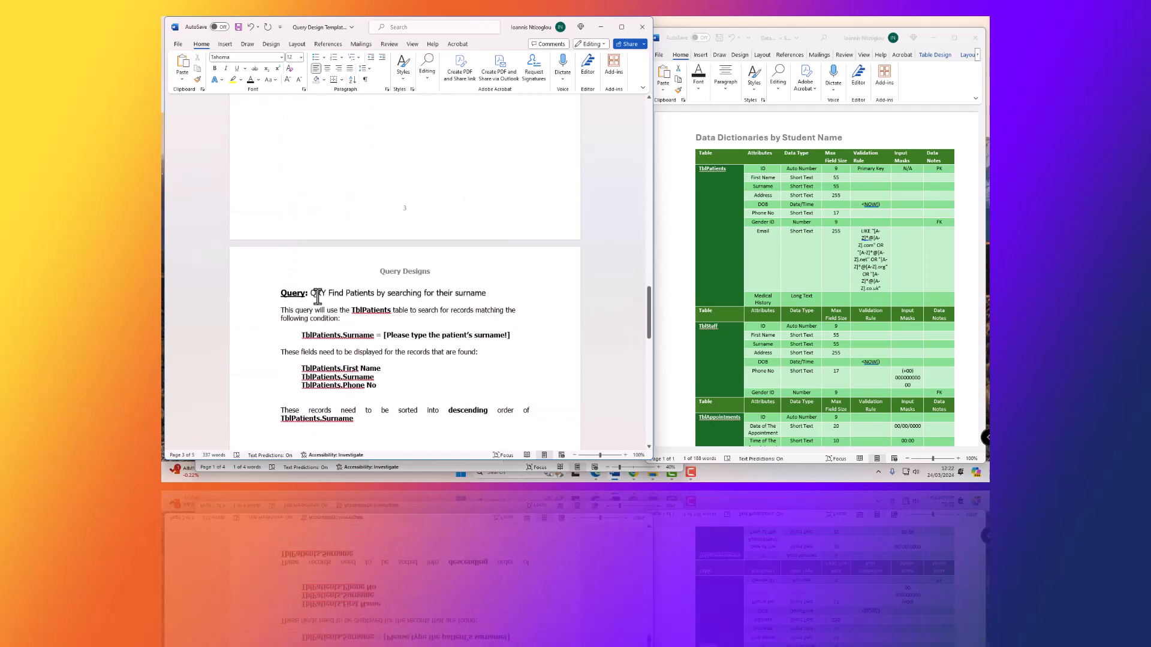
scroll(366, 276, down, 15)
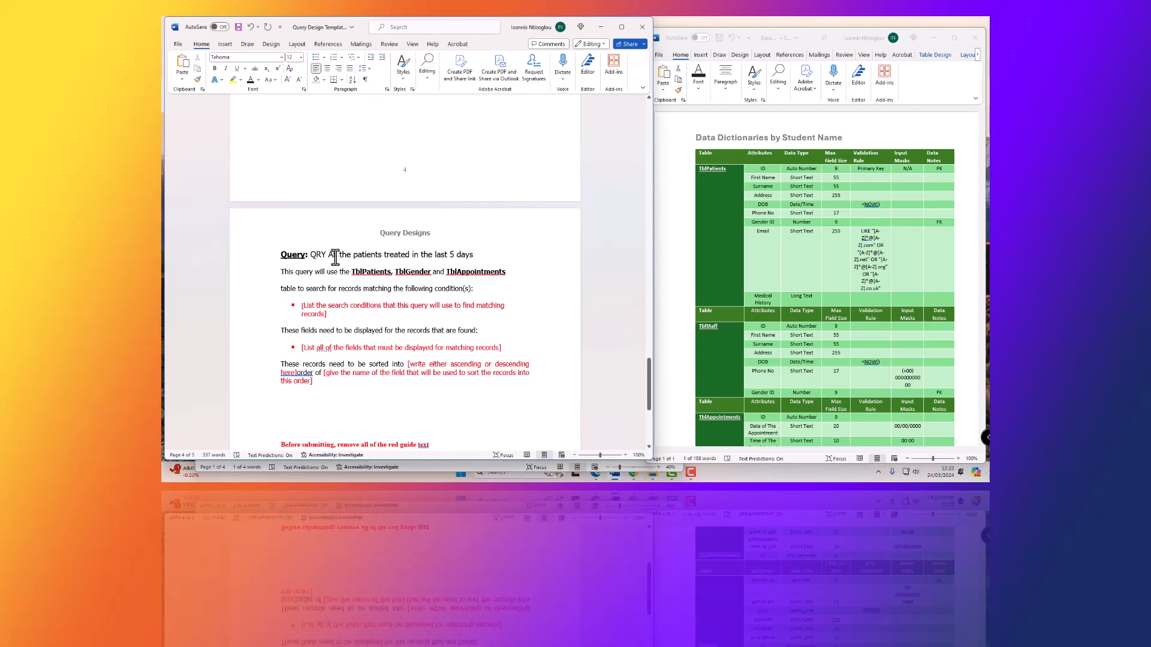
scroll(335, 257, up, 3)
scroll(335, 262, down, 3)
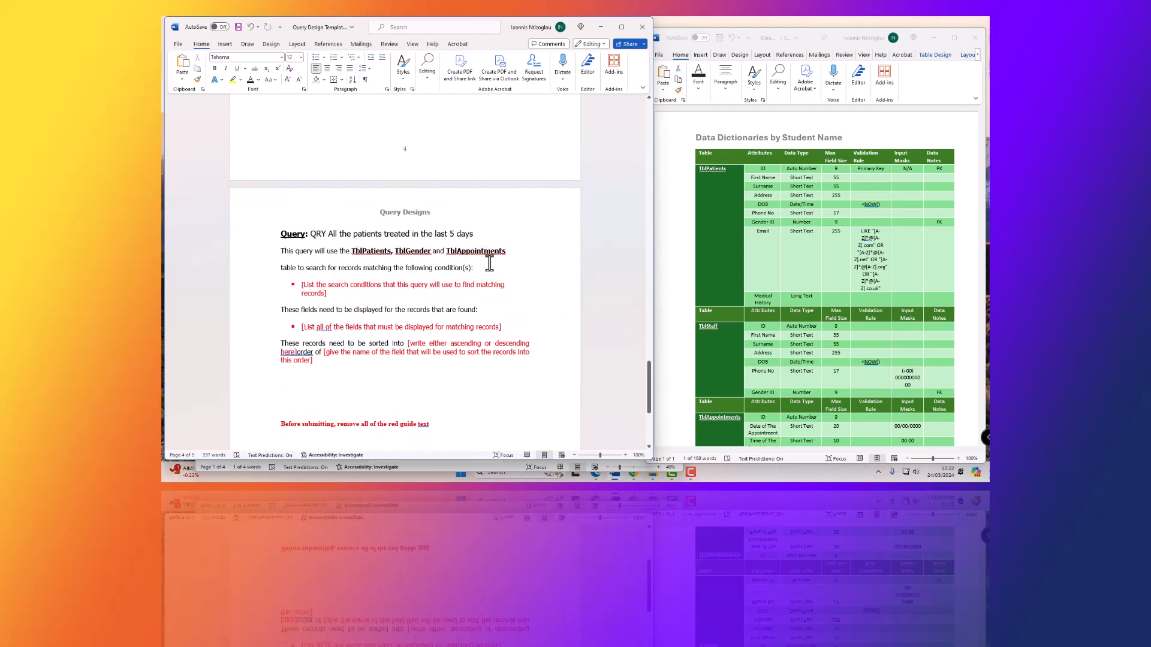
In the last-5-days query's description, join the broken line after "TblAppointments" and change "table" to "tables"
click(509, 251)
key(Delete)
key(Delete)
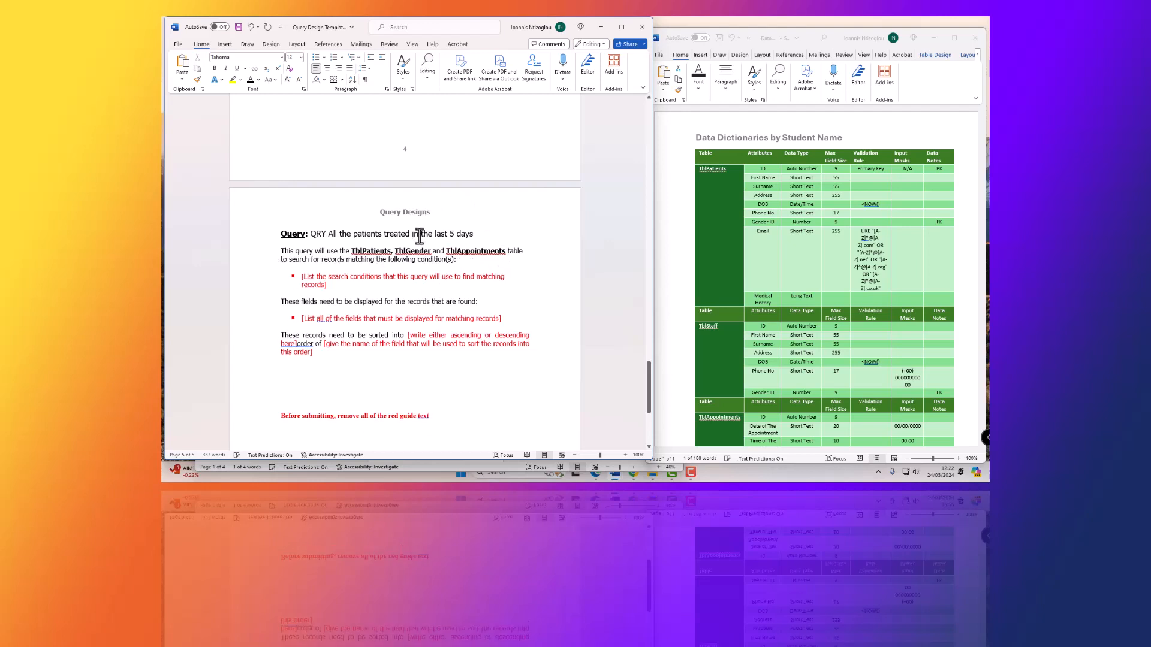
click(523, 252)
Insert the non-bold word "tables" after "TblGender" in the All Female Customers query's description
scroll(453, 288, up, 12)
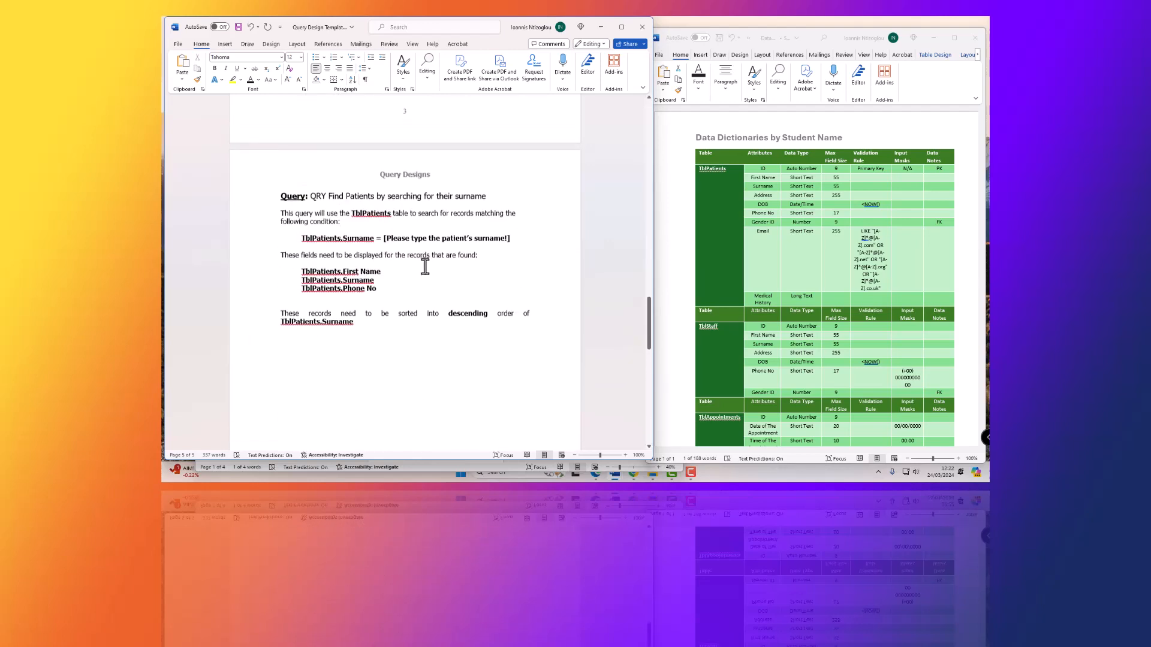
scroll(429, 270, up, 14)
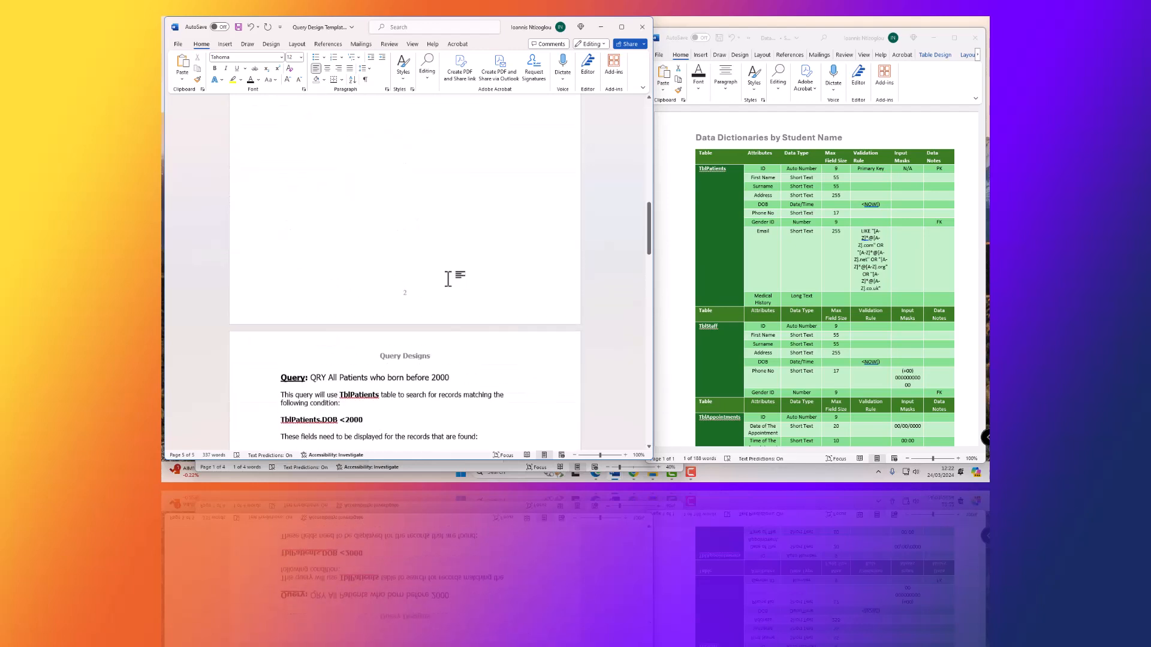
scroll(448, 279, up, 14)
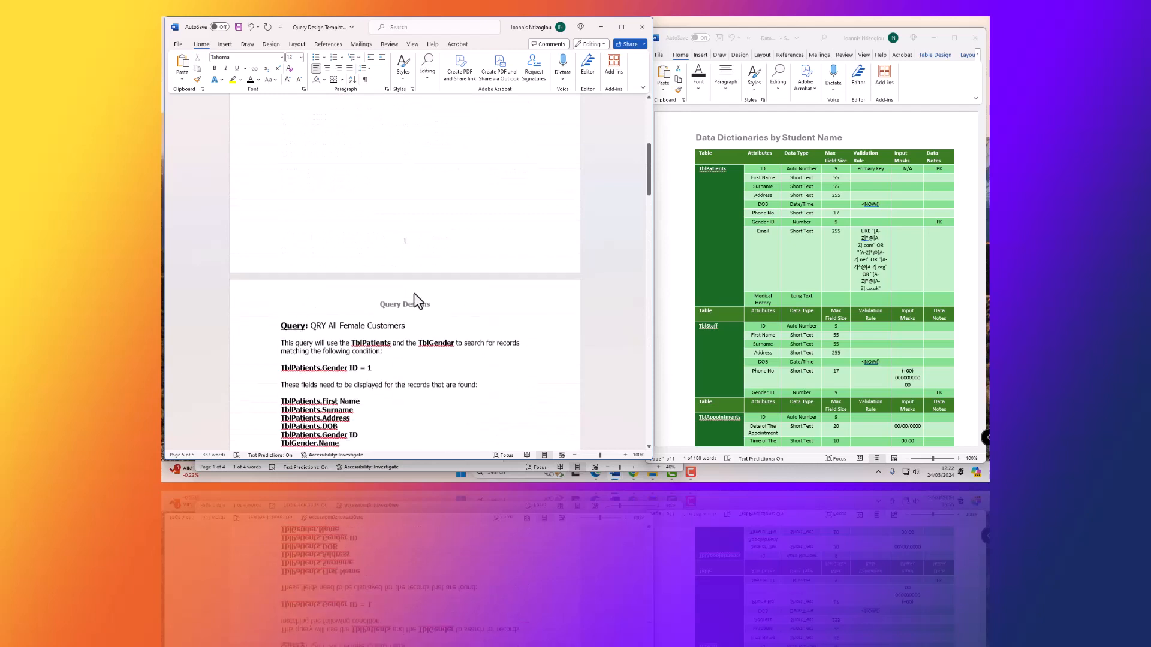
scroll(414, 294, down, 1)
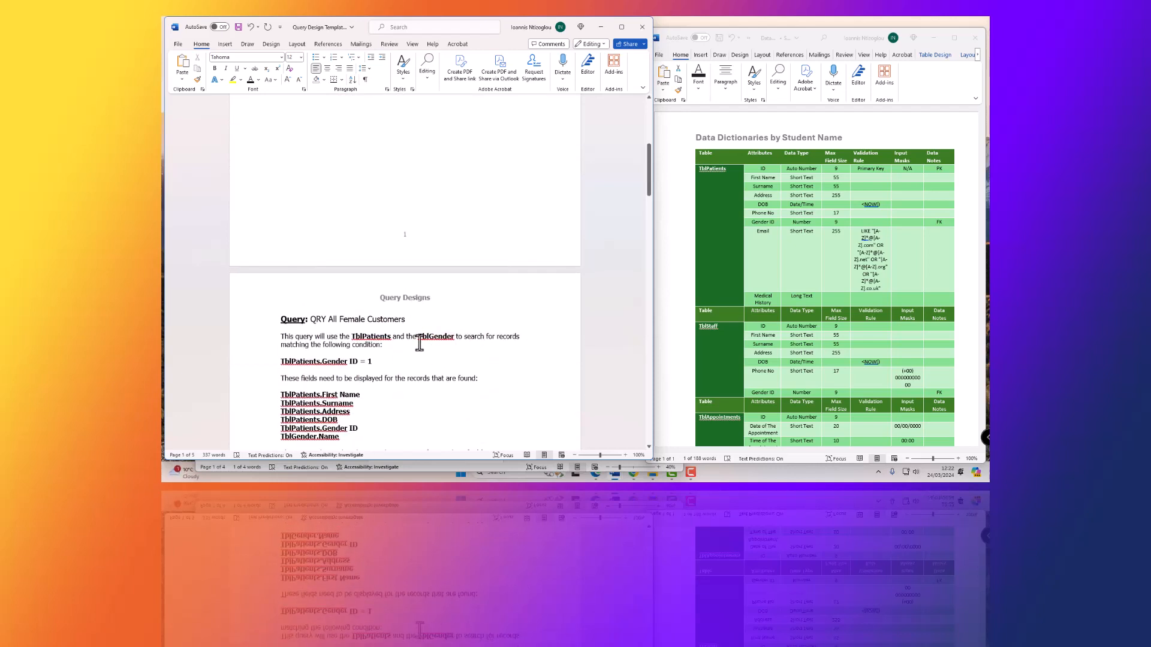
click(456, 336)
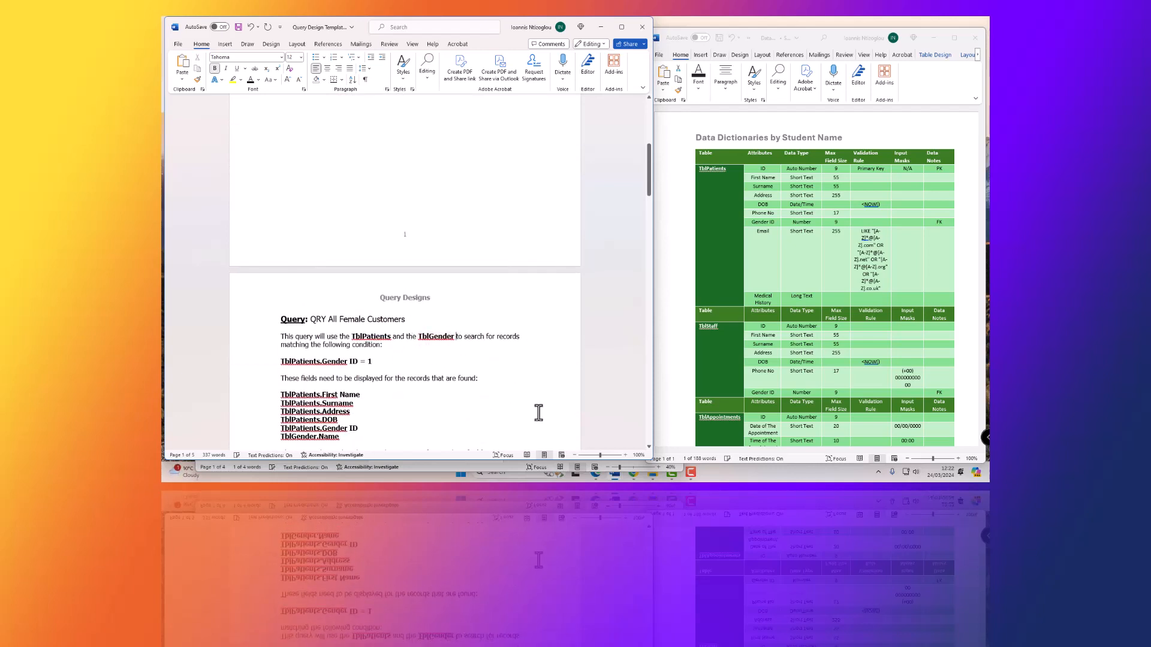
text(tables t)
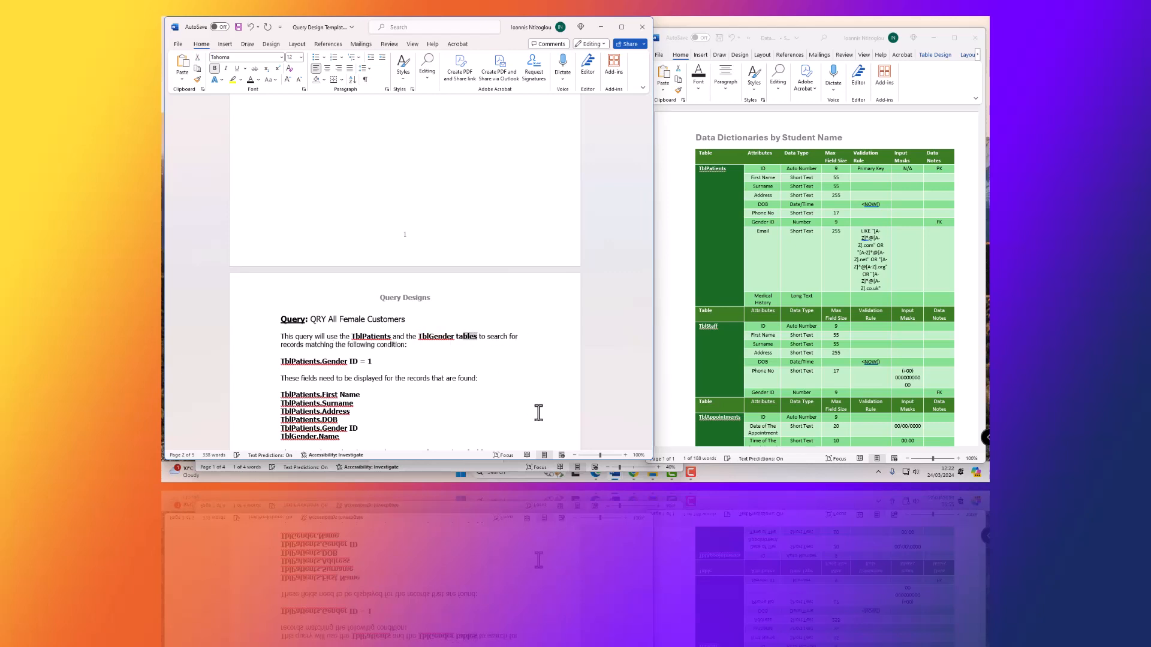
key(shift+Left)
key(shift+Left)
key(ctrl+b)
Insert the non-bold word "tables" after "TblGender" in the All Male Customers query's description
scroll(539, 413, down, 15)
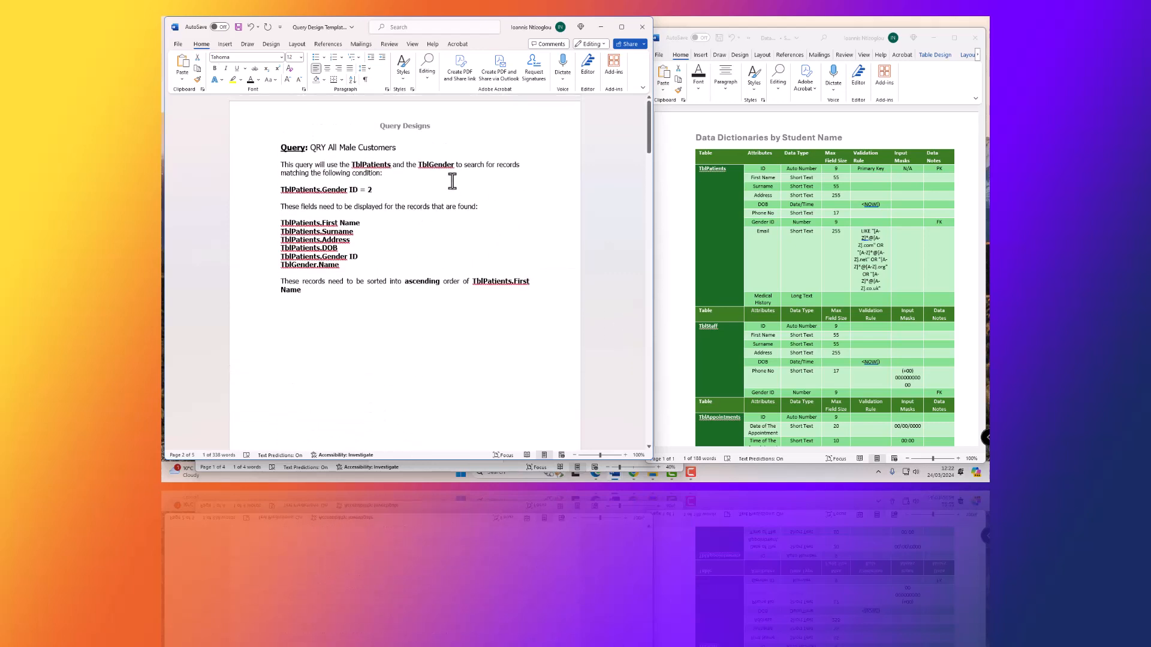
click(457, 163)
text(tables t)
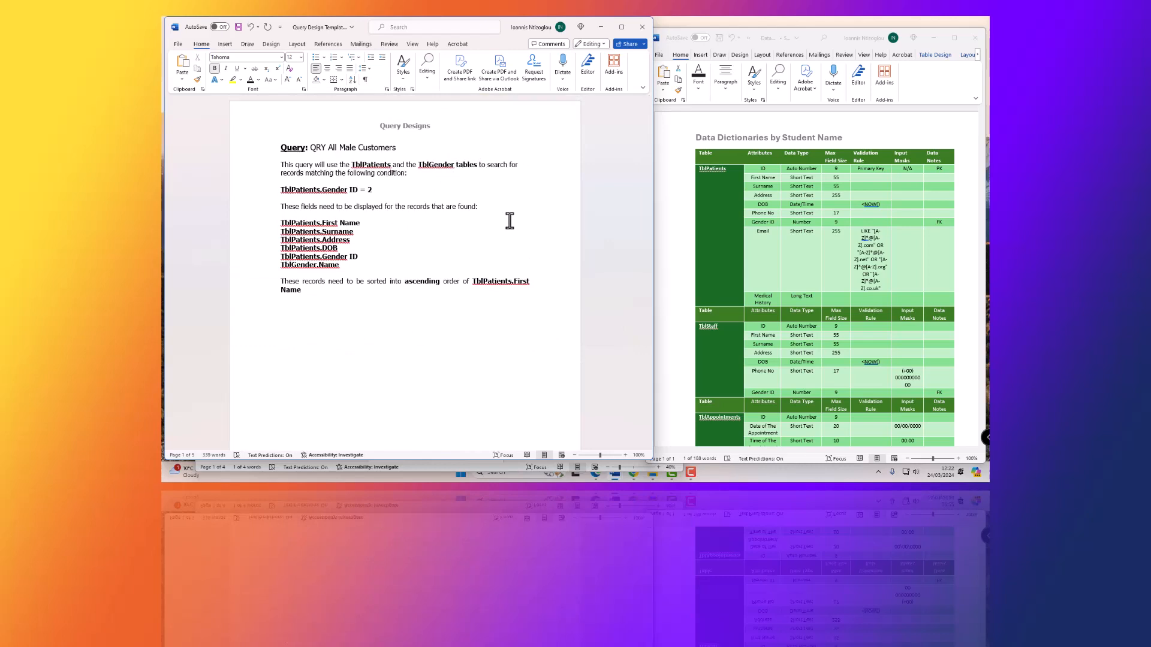
key(shift+Left)
key(shift+Left)
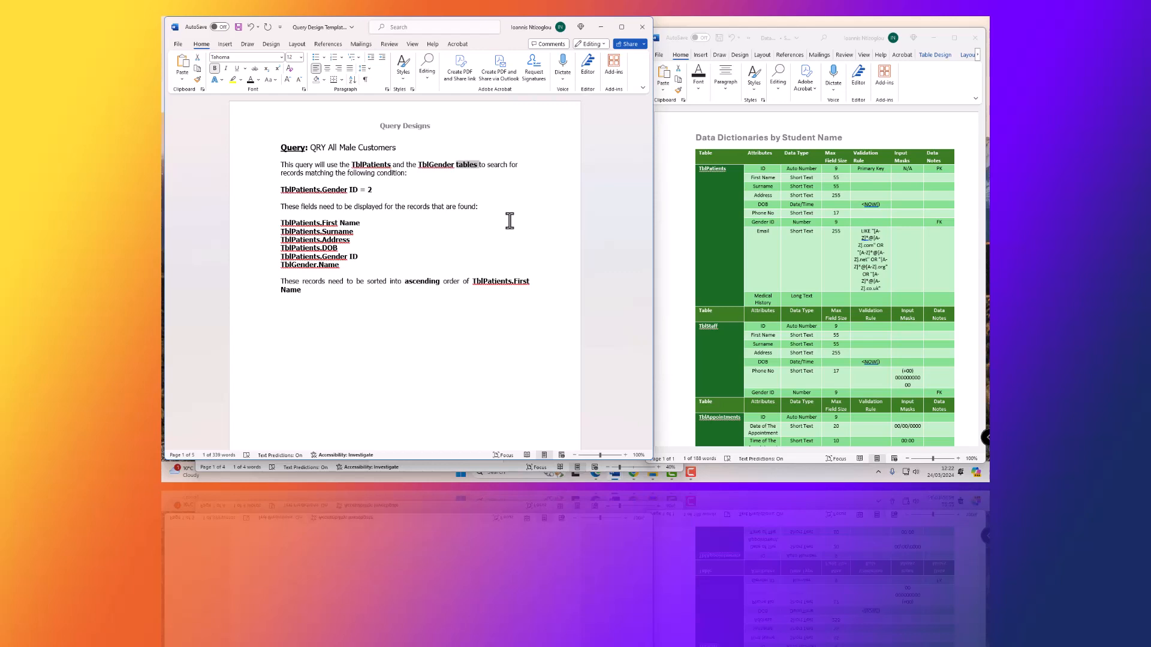
key(ctrl+b)
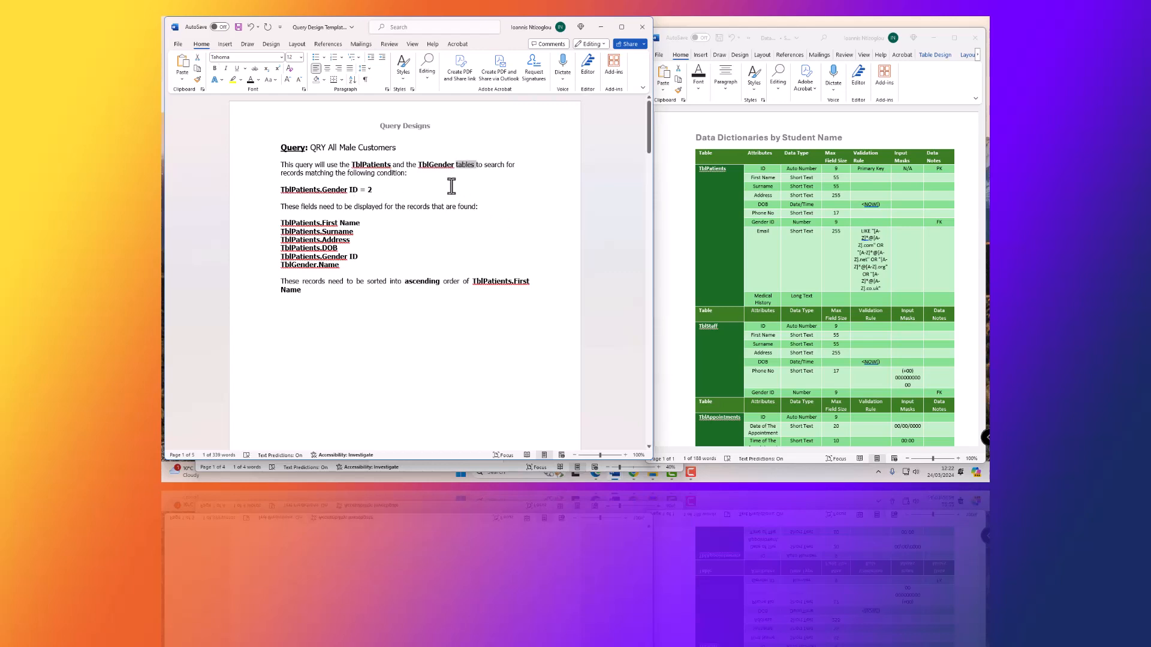
Check the wording of the female customers, born-before-2000 and surname-search query descriptions for the correct use of "table" or "tables"
scroll(459, 219, down, 1)
scroll(447, 226, up, 1)
scroll(470, 216, down, 10)
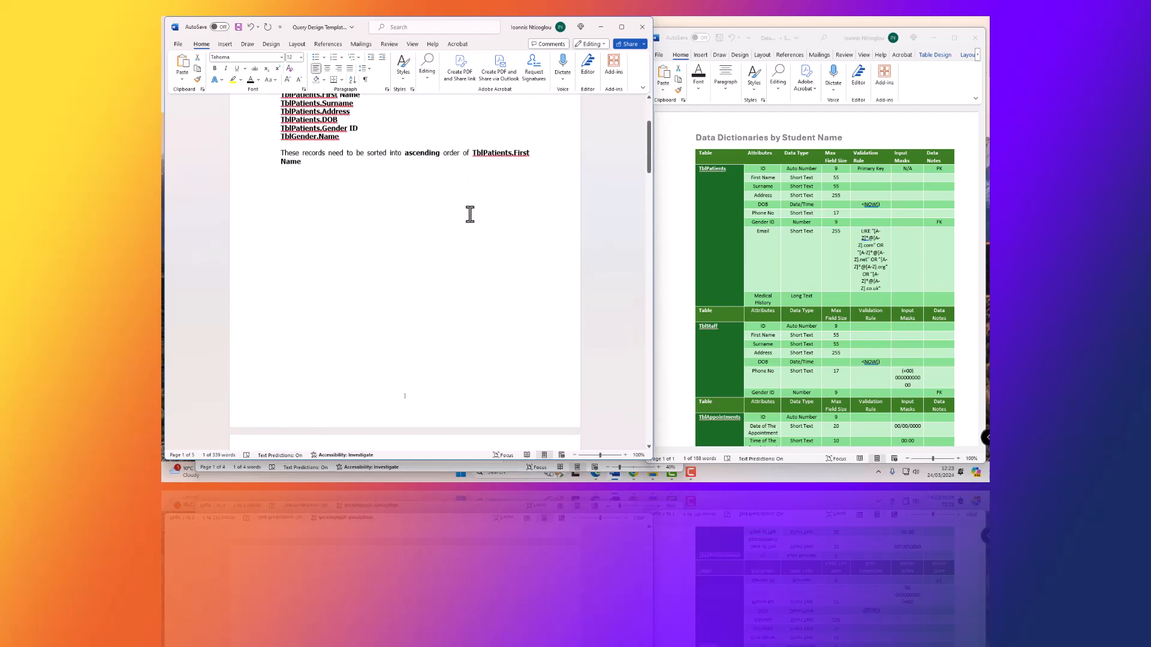
scroll(463, 228, down, 5)
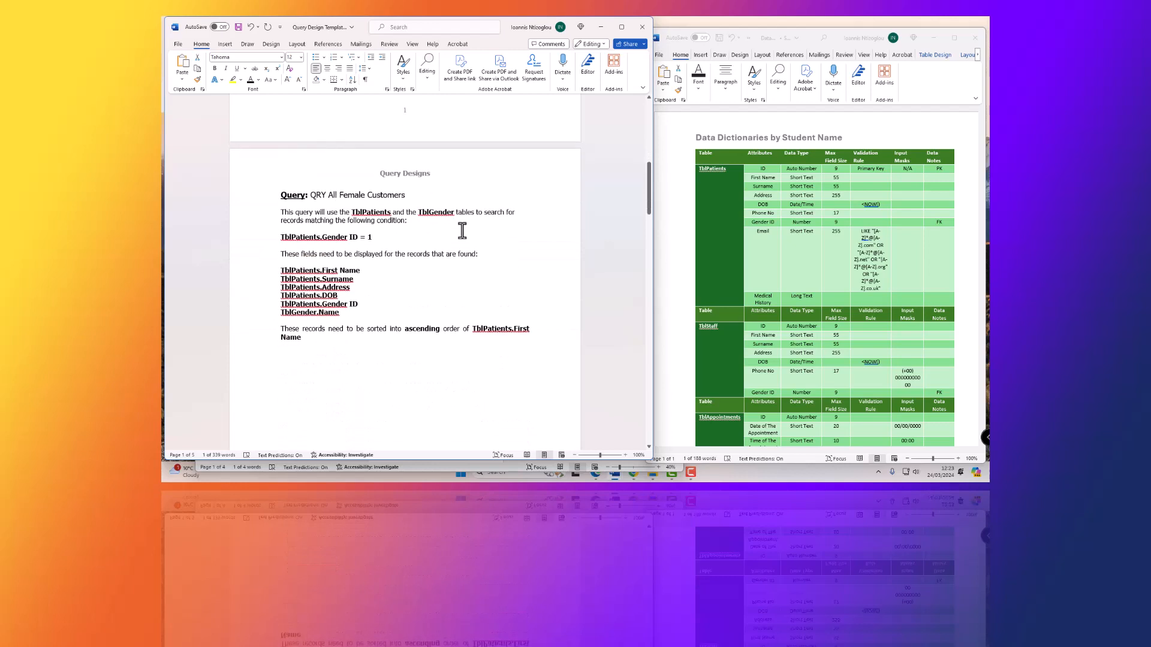
scroll(461, 231, down, 2)
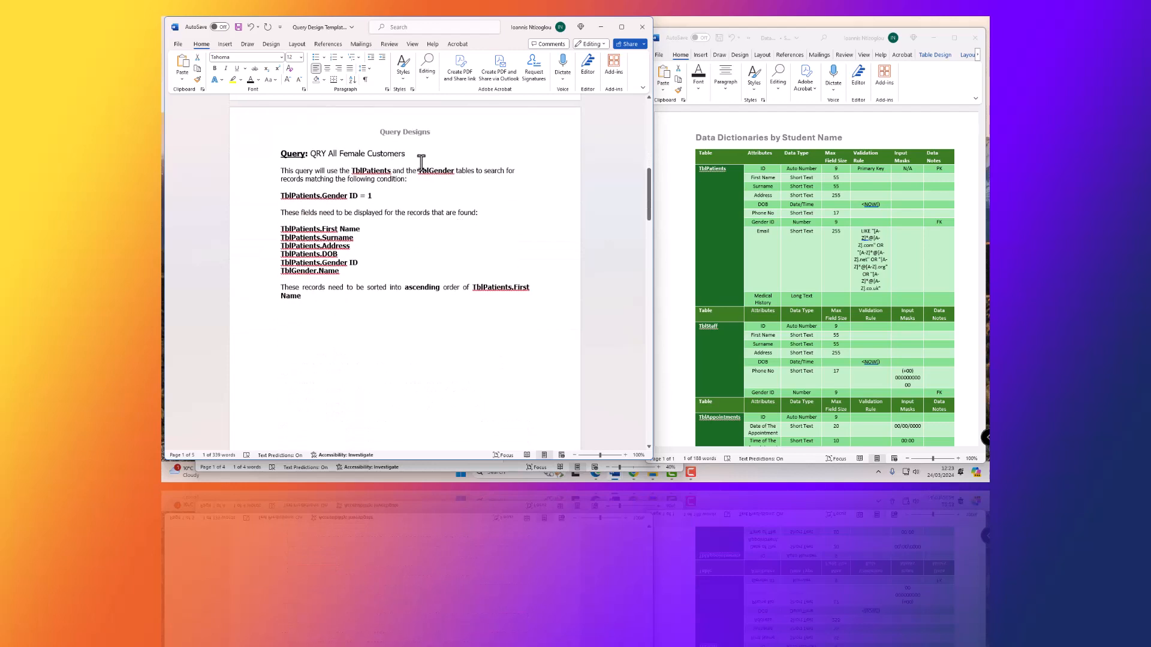
scroll(448, 192, down, 1)
scroll(448, 196, down, 2)
scroll(445, 193, up, 3)
scroll(455, 221, down, 3)
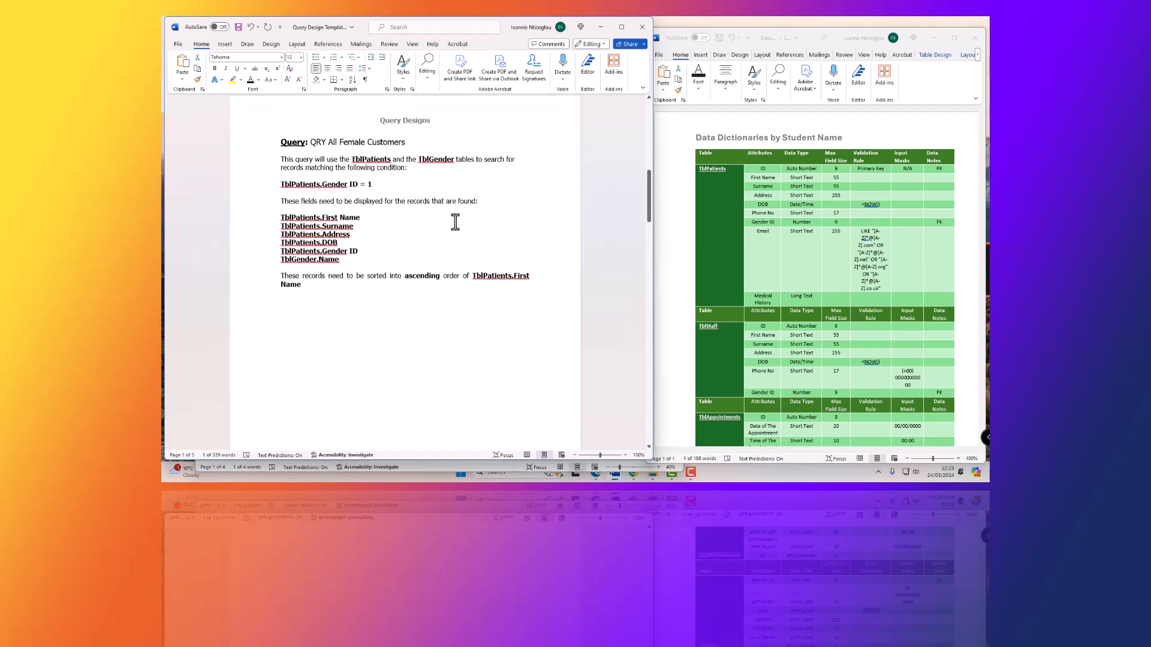
scroll(451, 220, up, 1)
scroll(448, 217, down, 10)
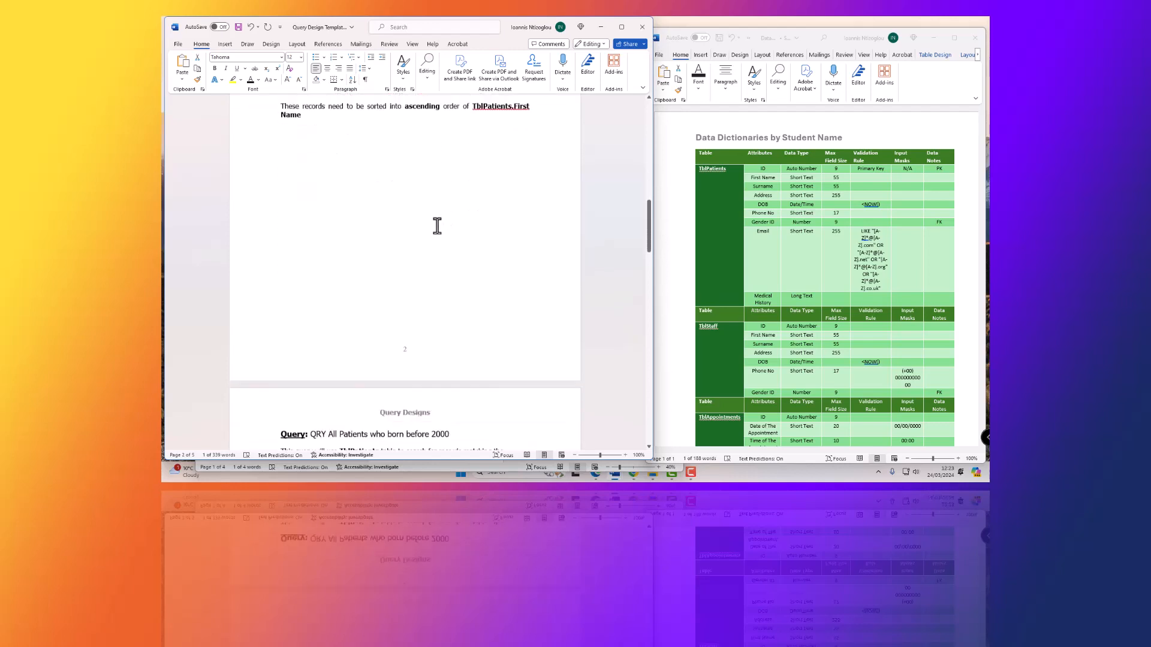
scroll(433, 217, down, 1)
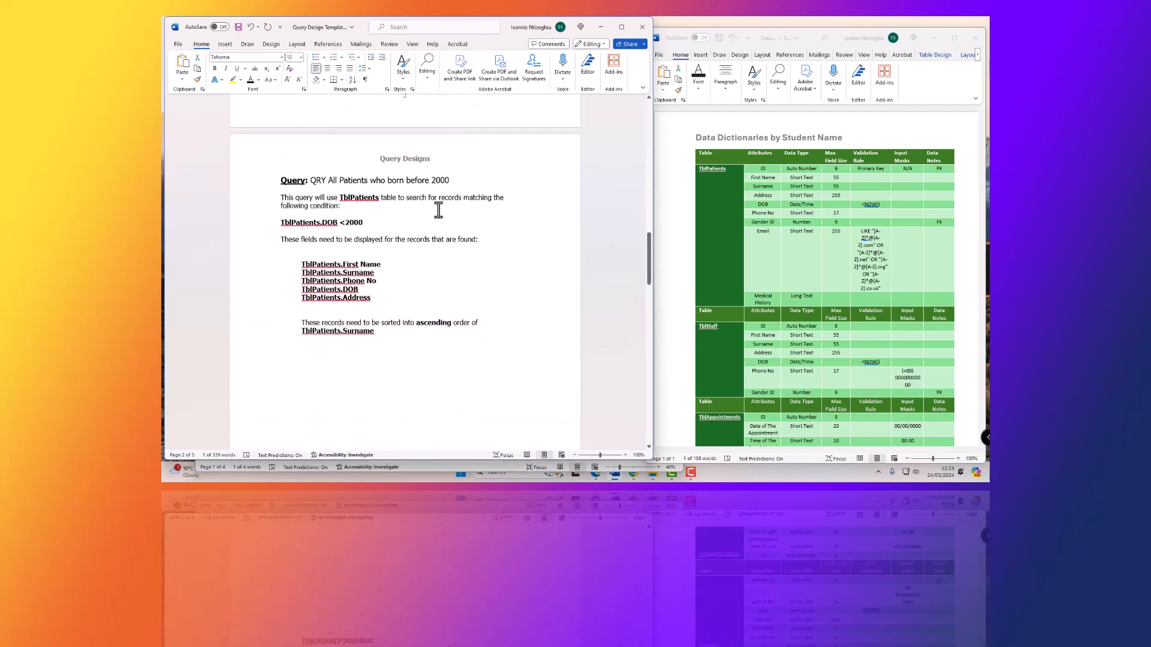
scroll(396, 216, down, 12)
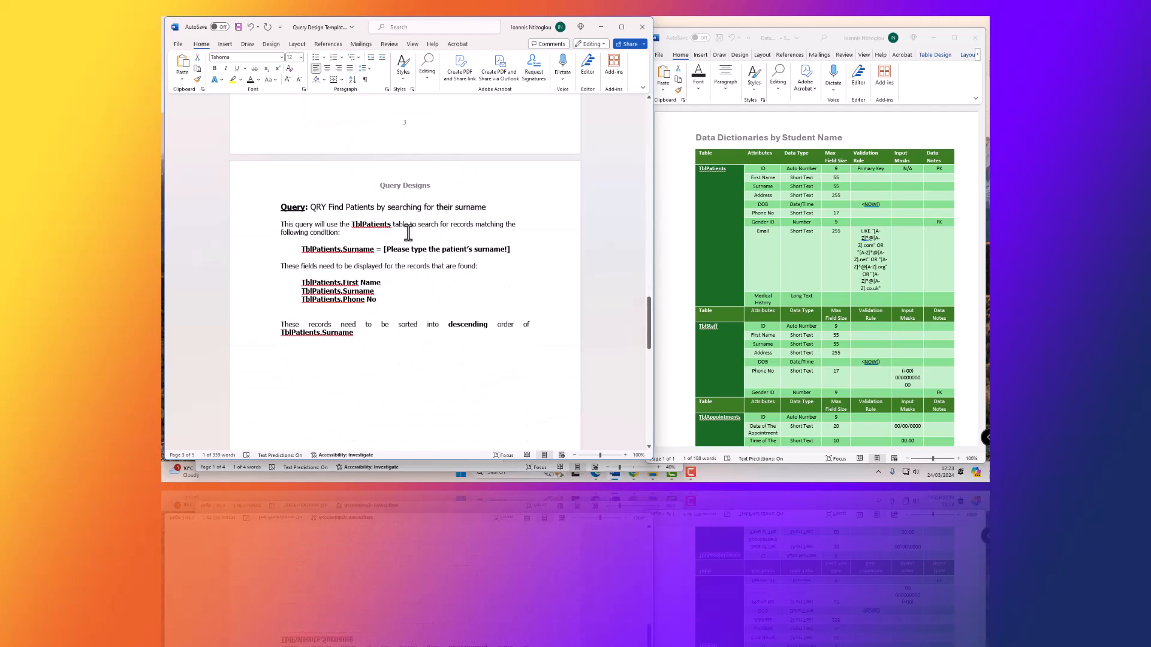
Remove the red search-conditions guide bullet from the last-5-days query and leave blank space for its condition
scroll(408, 233, down, 15)
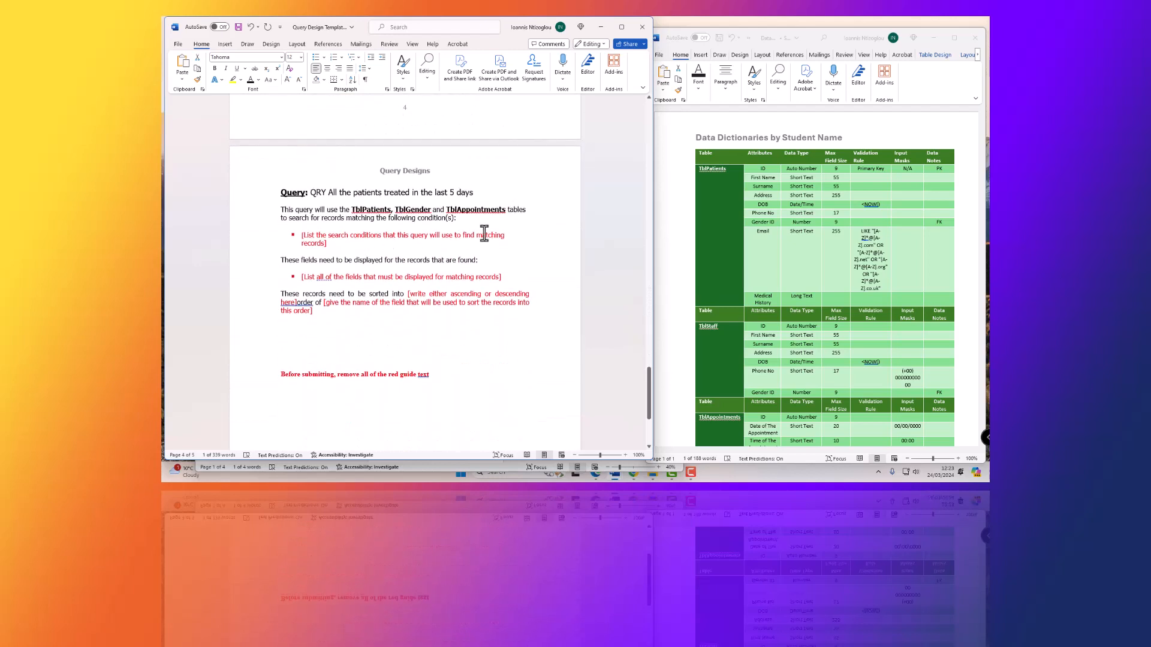
click(290, 225)
drag(333, 248, 292, 239)
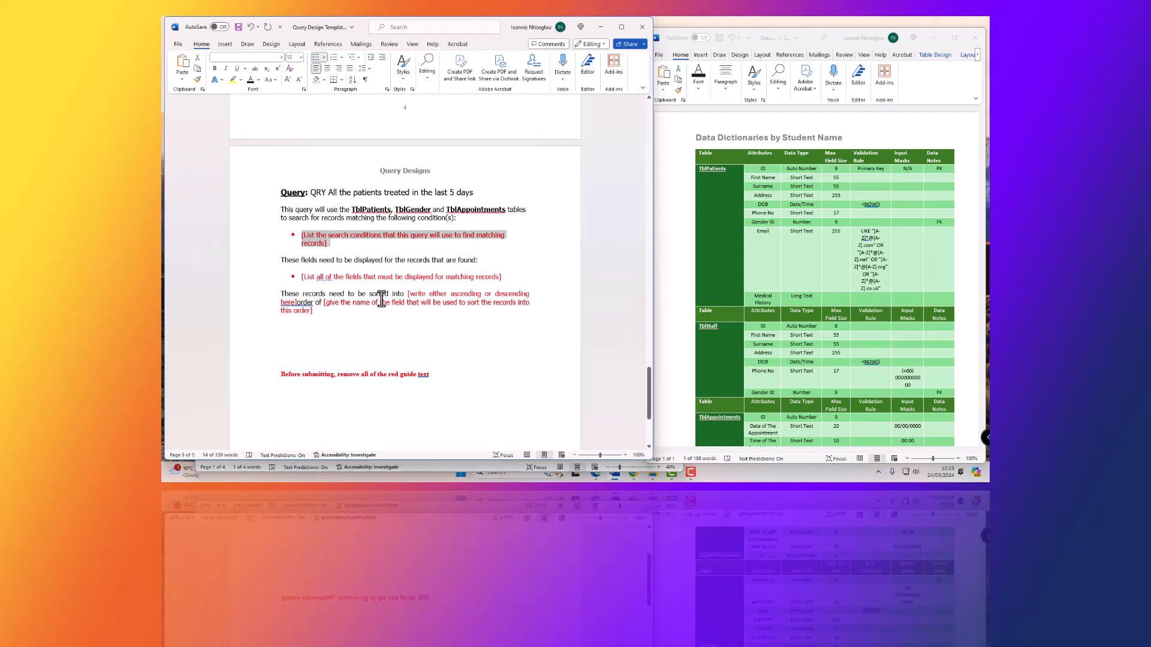
key(BackSpace)
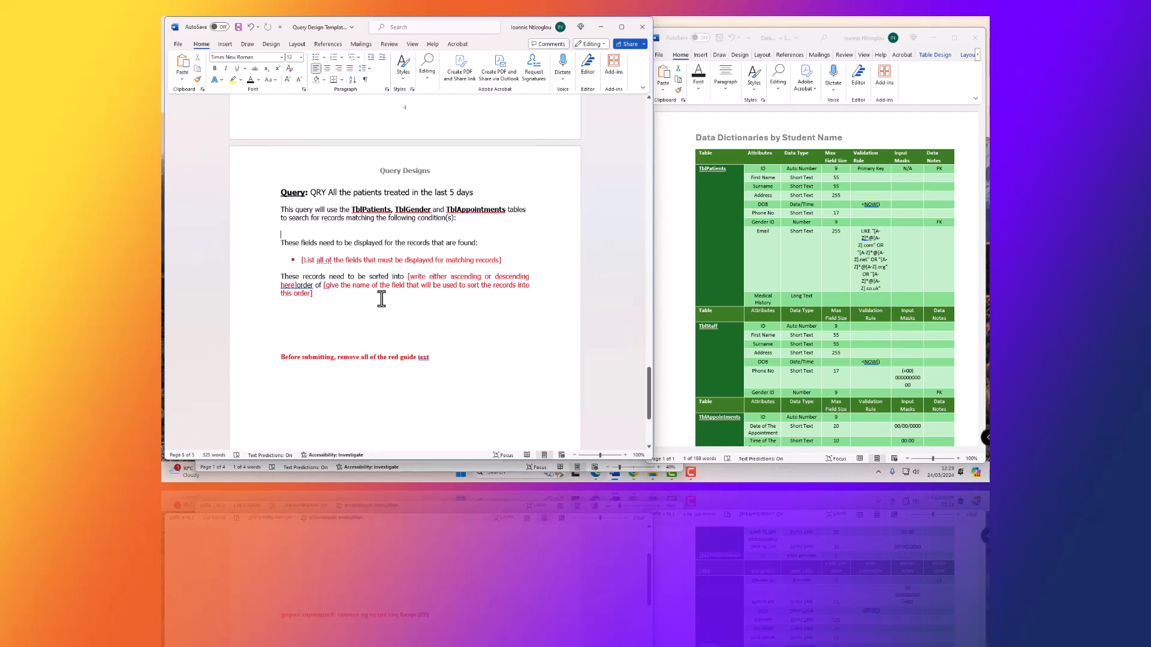
key(Return)
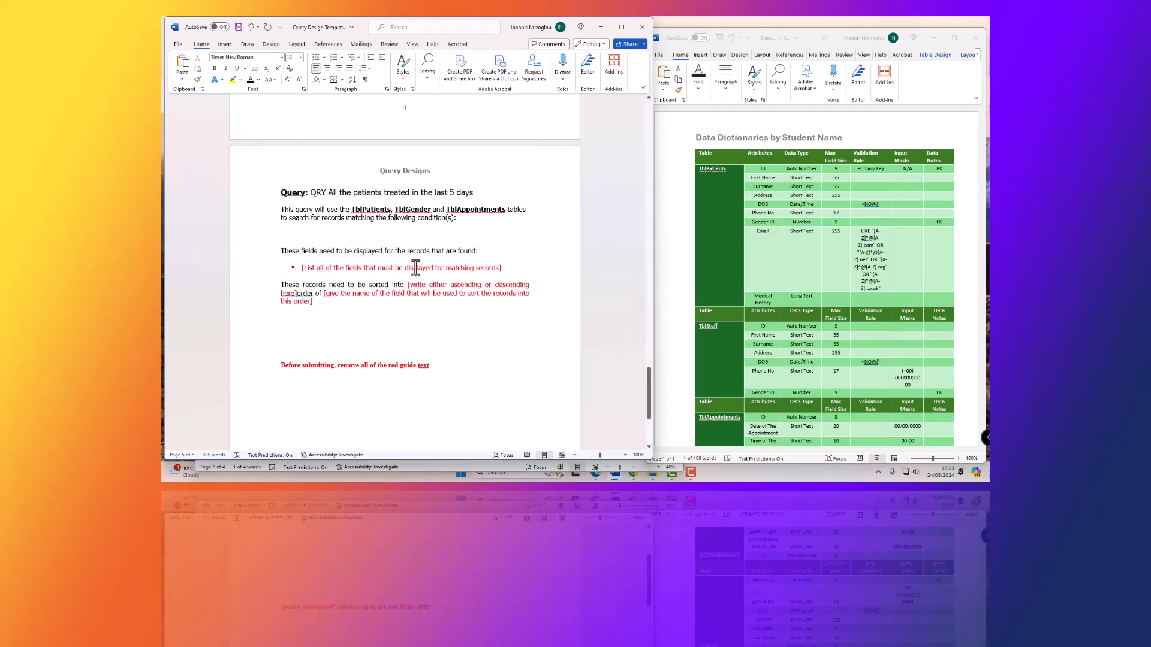
Start the last-5-days query's search condition with the copied table name "TblAppointments" followed by a full stop
double_click(476, 210)
key(ctrl+c)
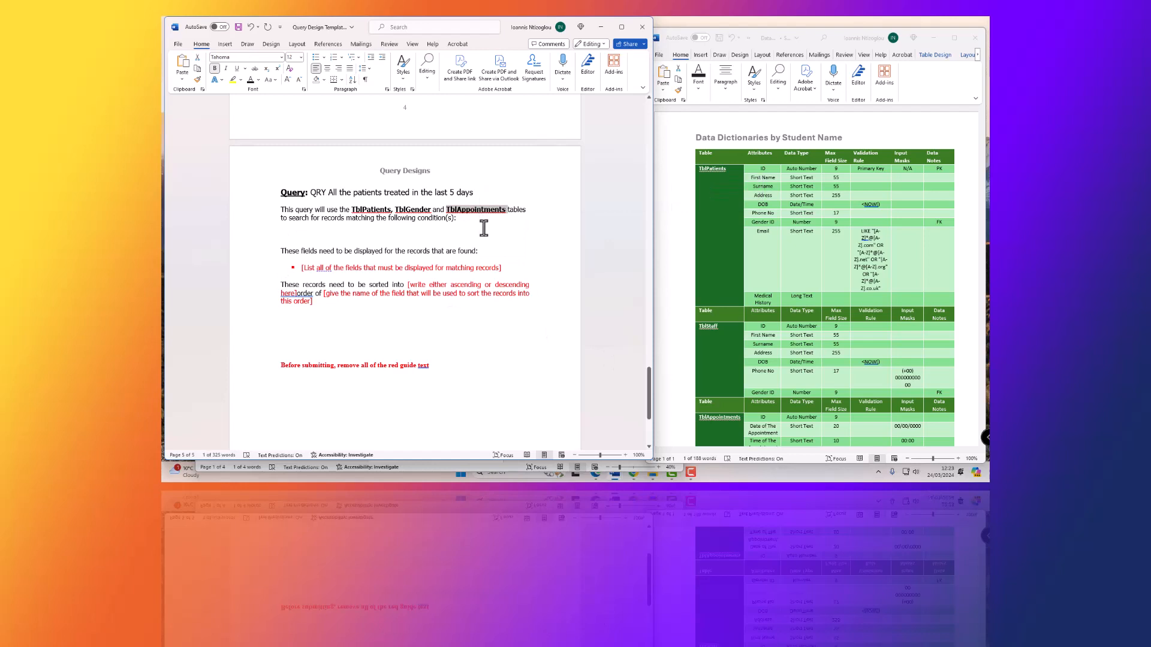
click(286, 226)
key(ctrl+v)
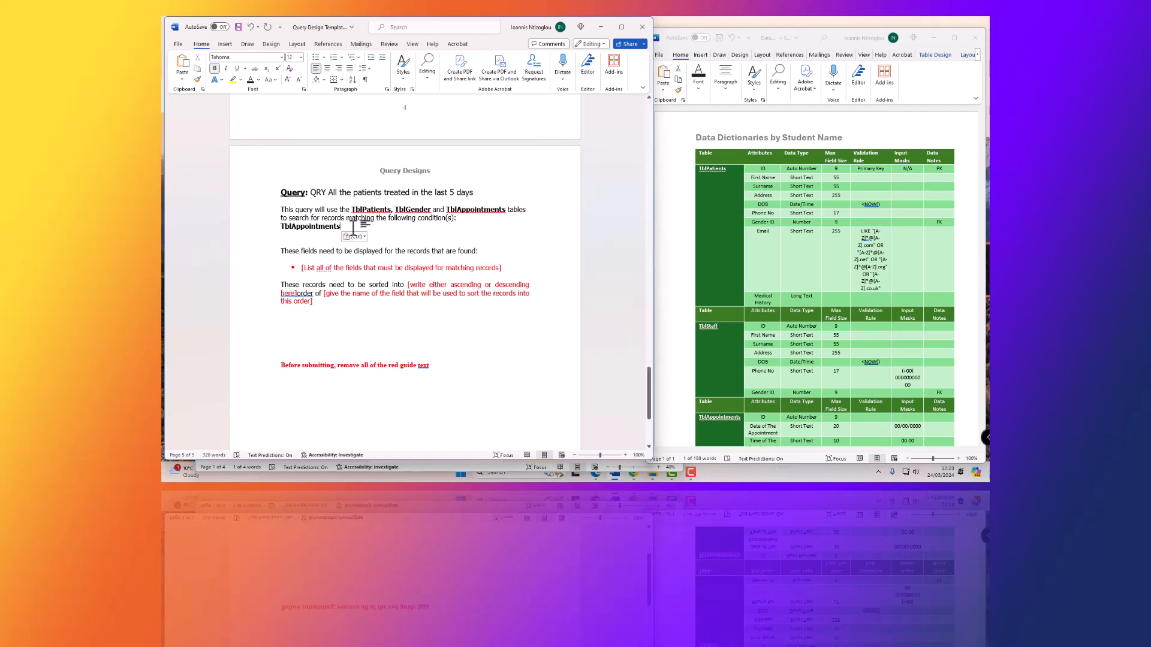
text(.)
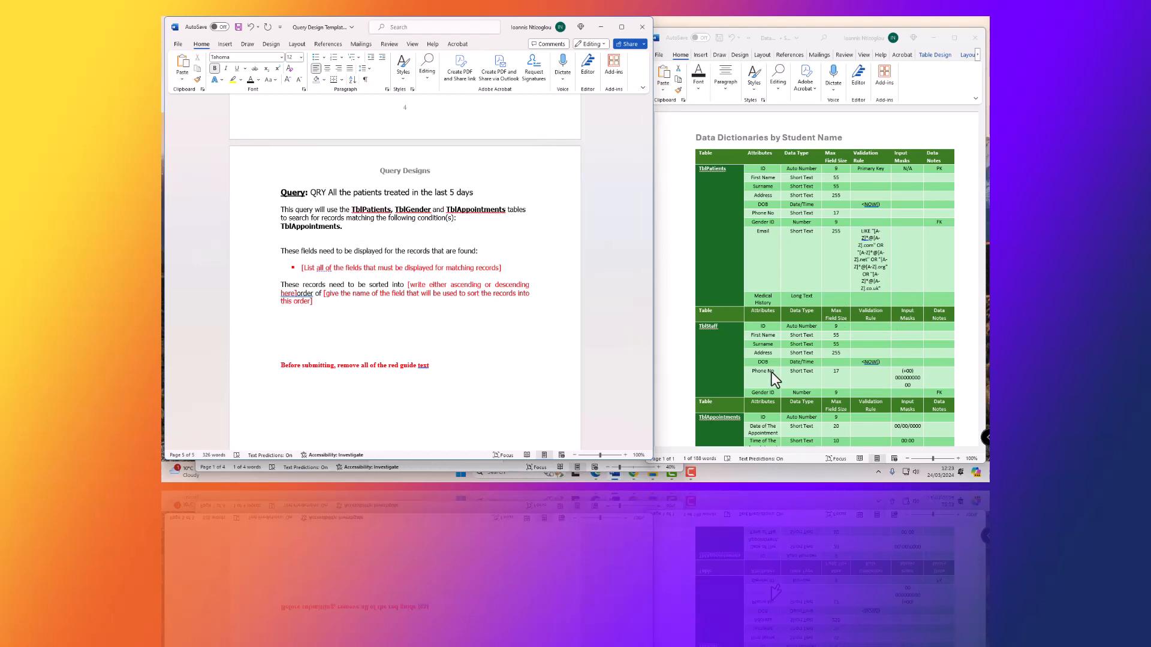
Copy the "Date of The Appointment" attribute from the data dictionary and paste it as text only after "TblAppointments." in the condition
scroll(771, 372, down, 5)
click(775, 292)
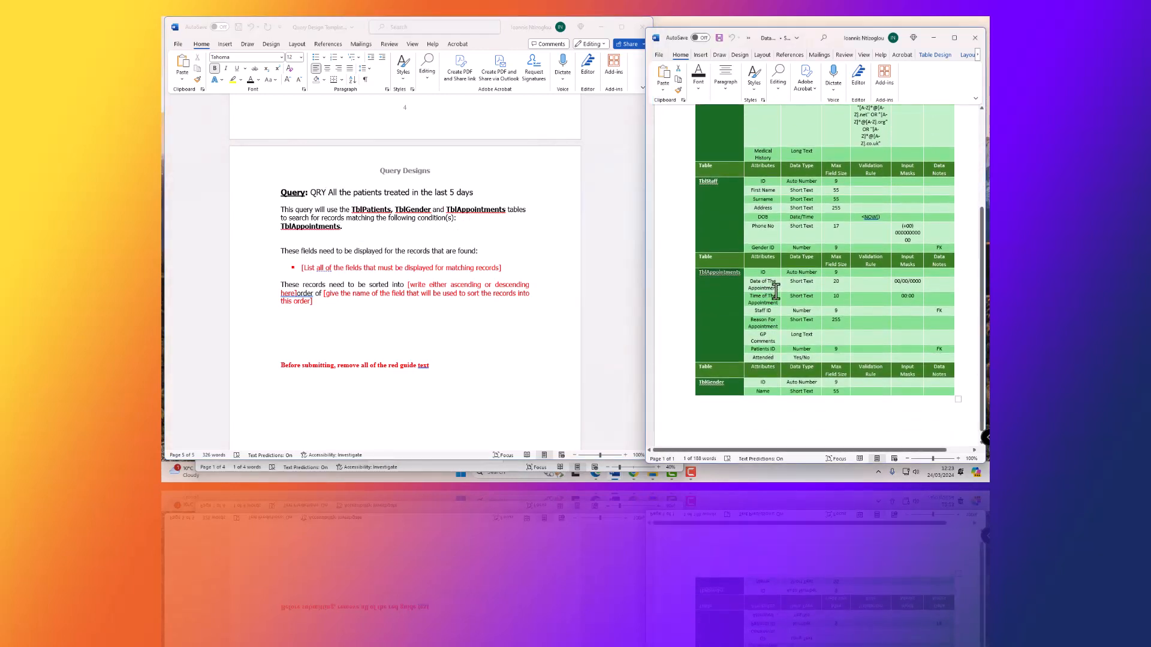
drag(777, 288, 747, 280)
key(ctrl+c)
click(382, 228)
key(ctrl+v)
click(413, 237)
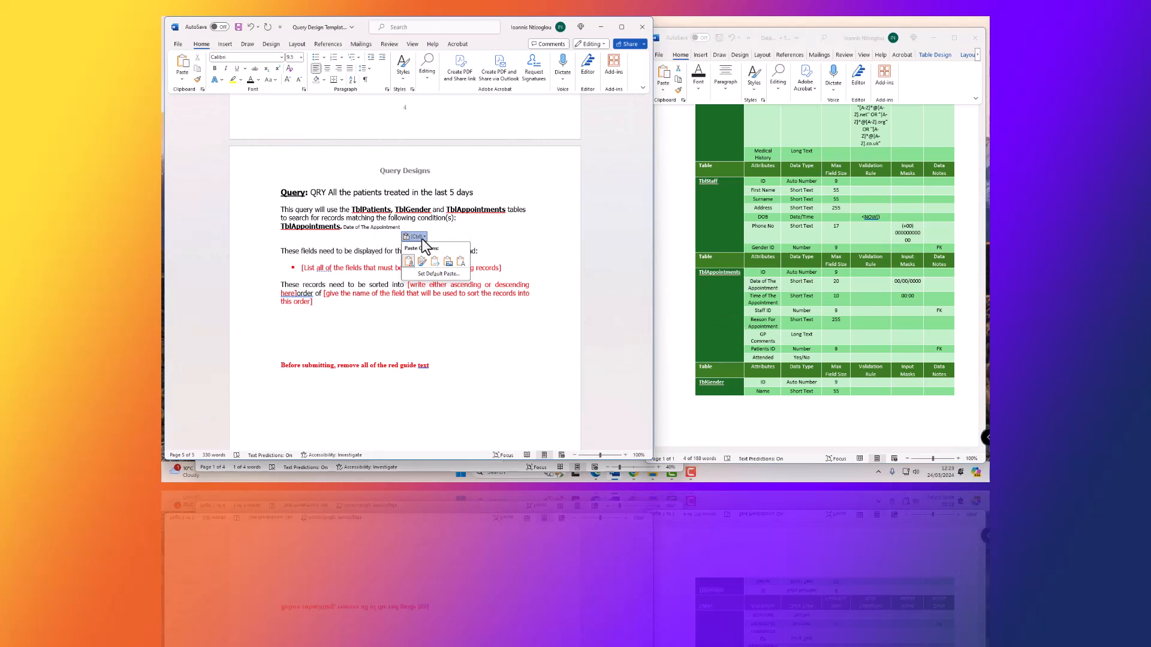
click(457, 259)
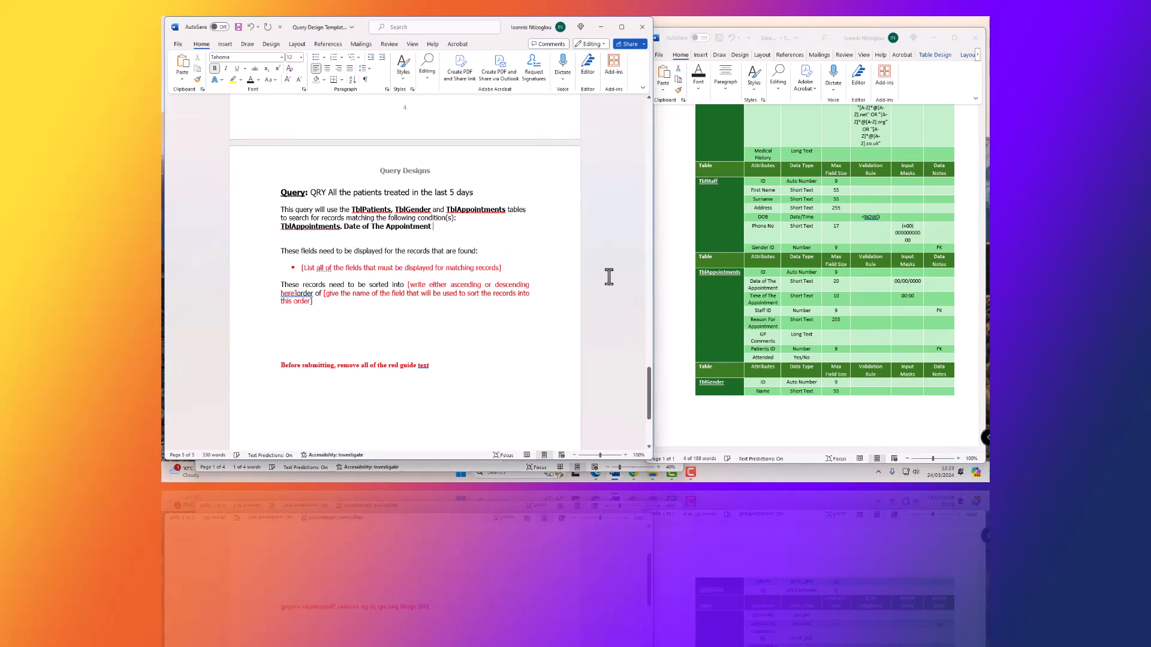
Add the criterion >=DateAdd("d",-5,Date()) after "Date of The Appointment" in the condition
text(>=DateAdd("d",-5,Date()
double_click(472, 227)
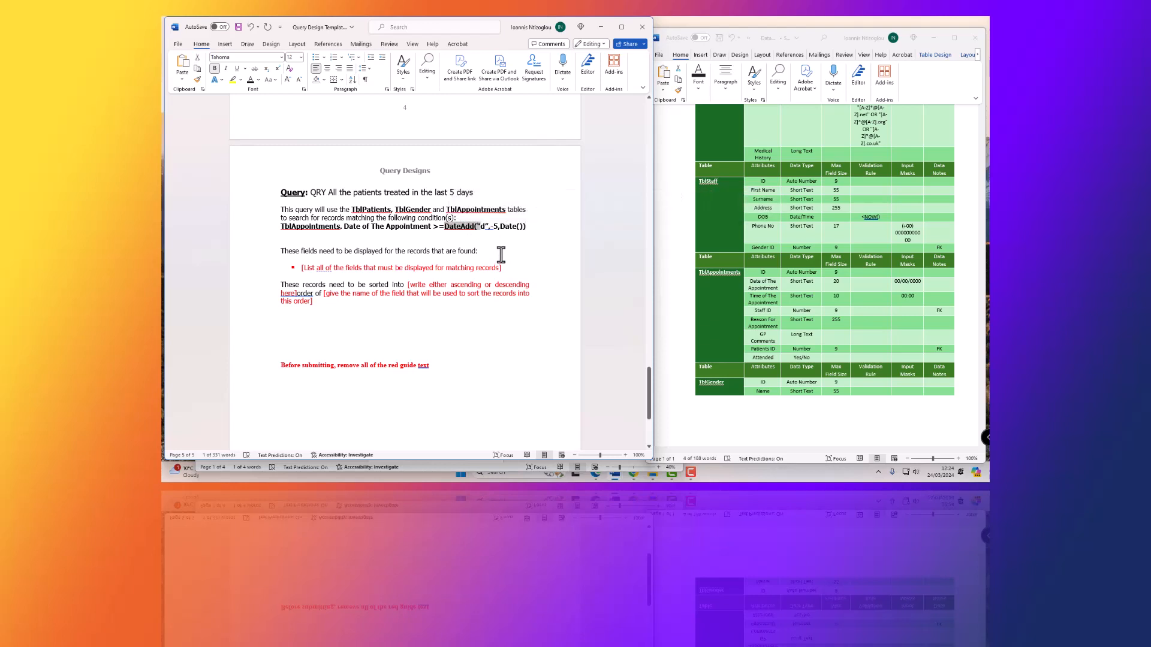
click(499, 238)
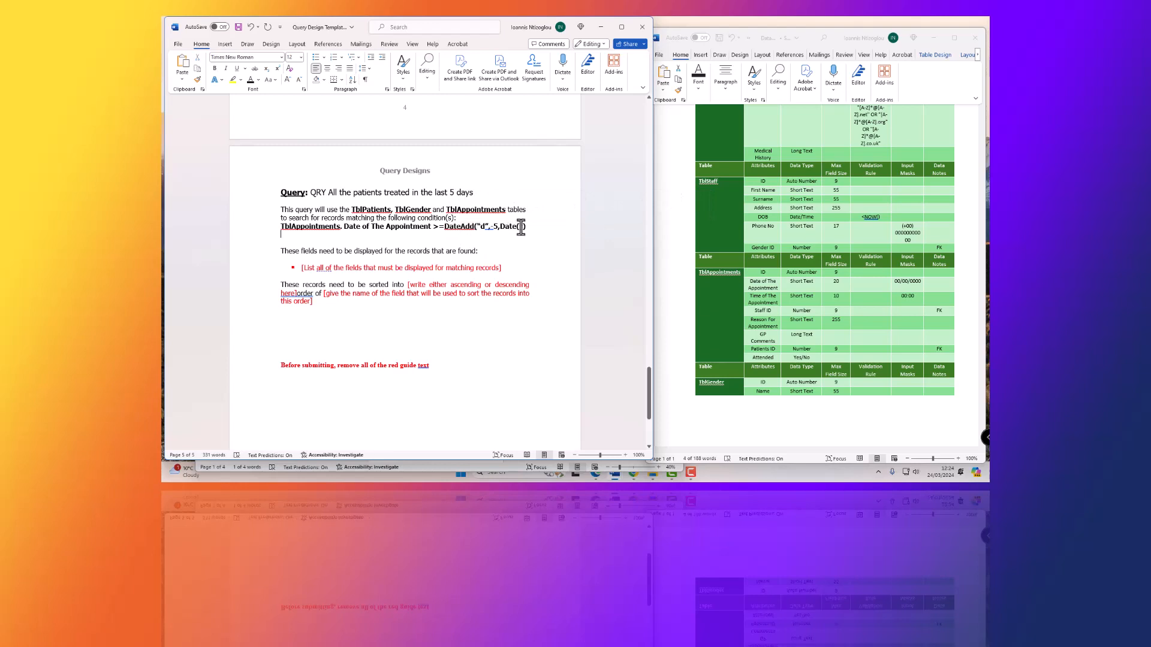
drag(512, 229, 503, 231)
click(496, 240)
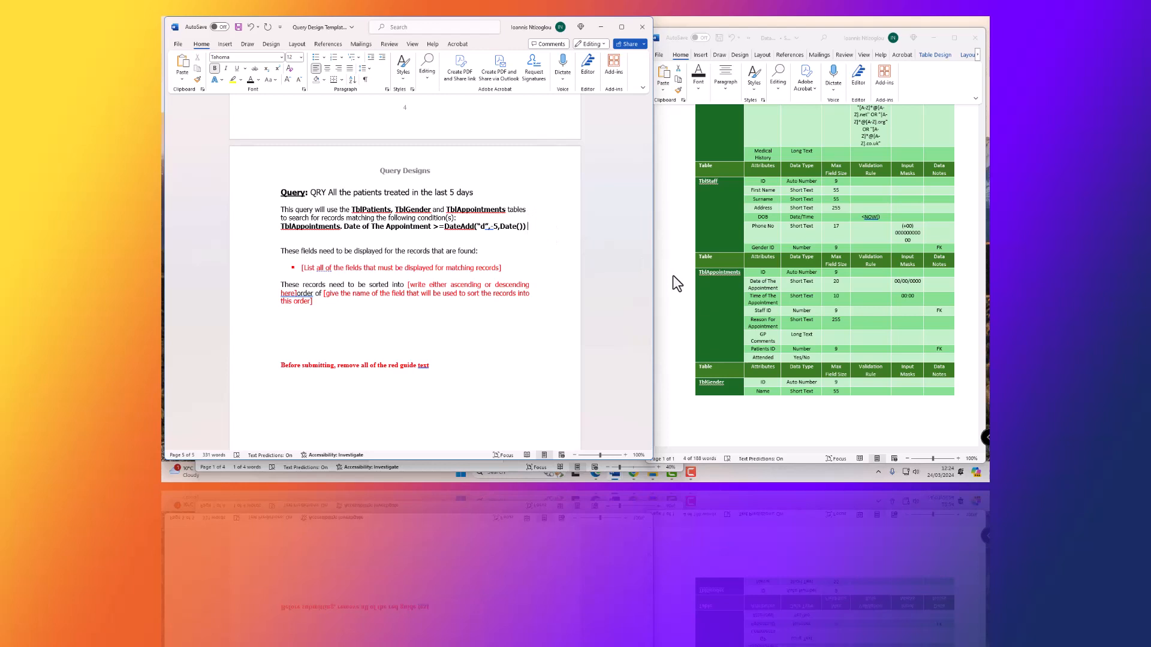
Extend the last-5-days condition on a new line with "AND <=NOW()" and review both parts of the date range
key(Return)
text(AND NOW()
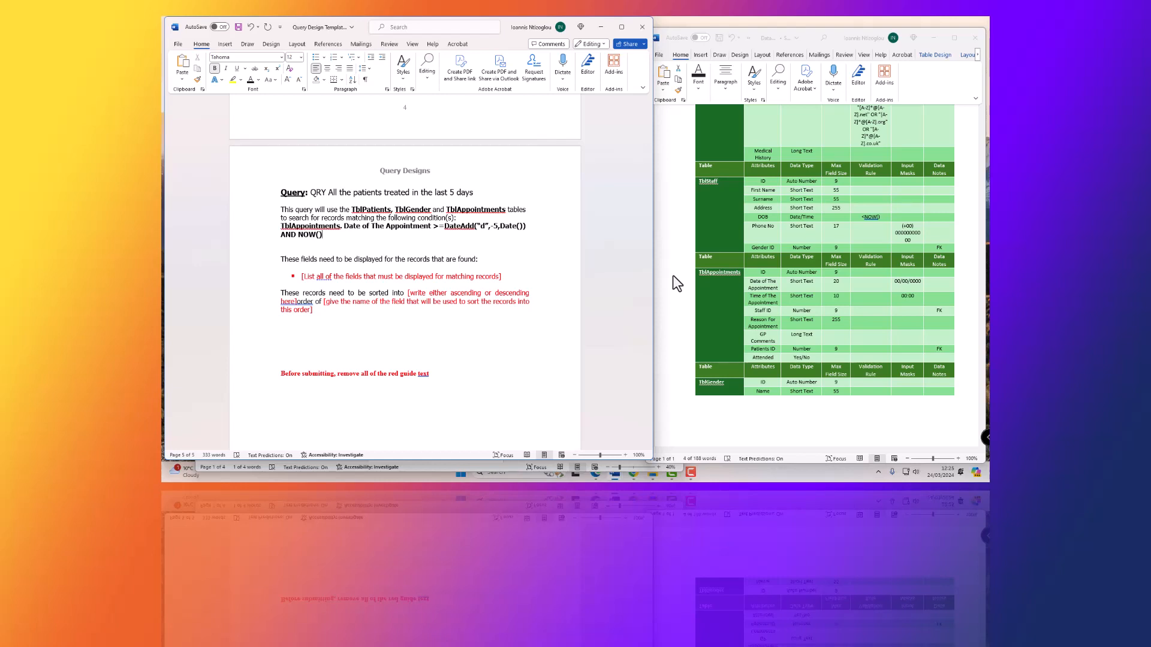
click(345, 268)
click(299, 235)
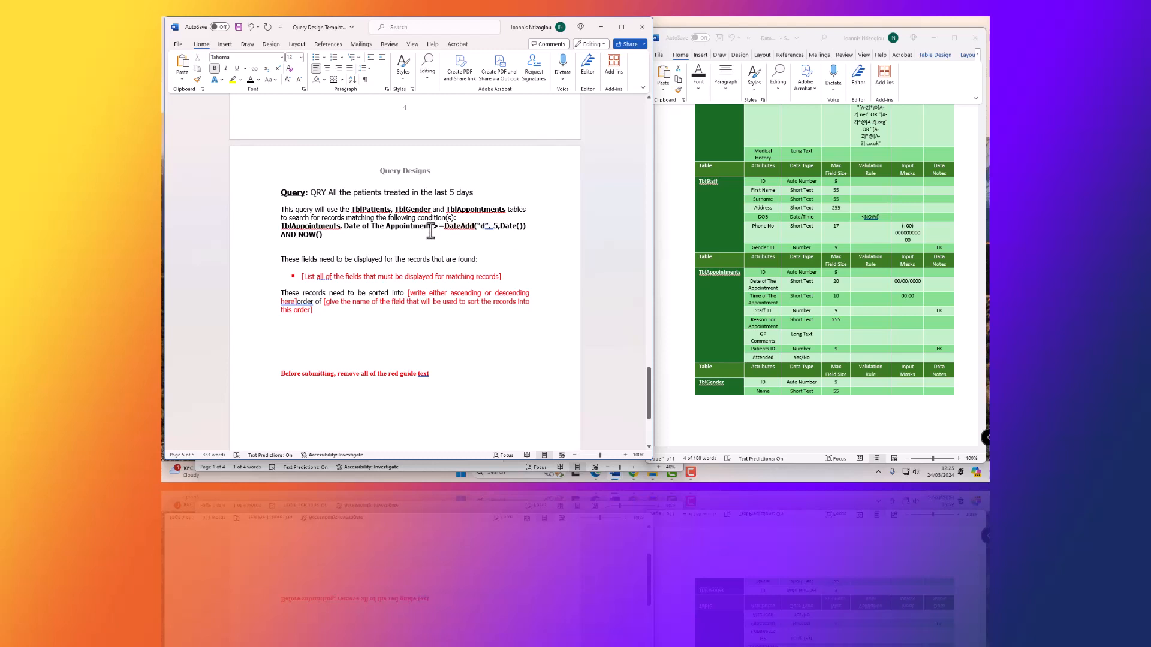
click(299, 235)
text(<=)
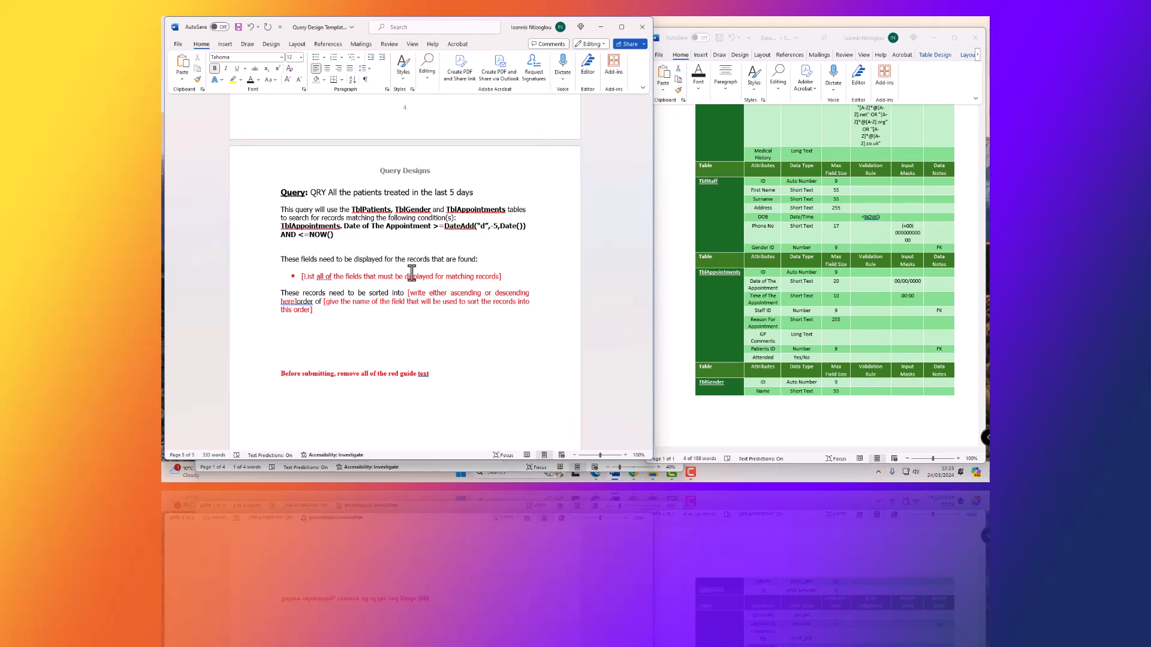
click(344, 242)
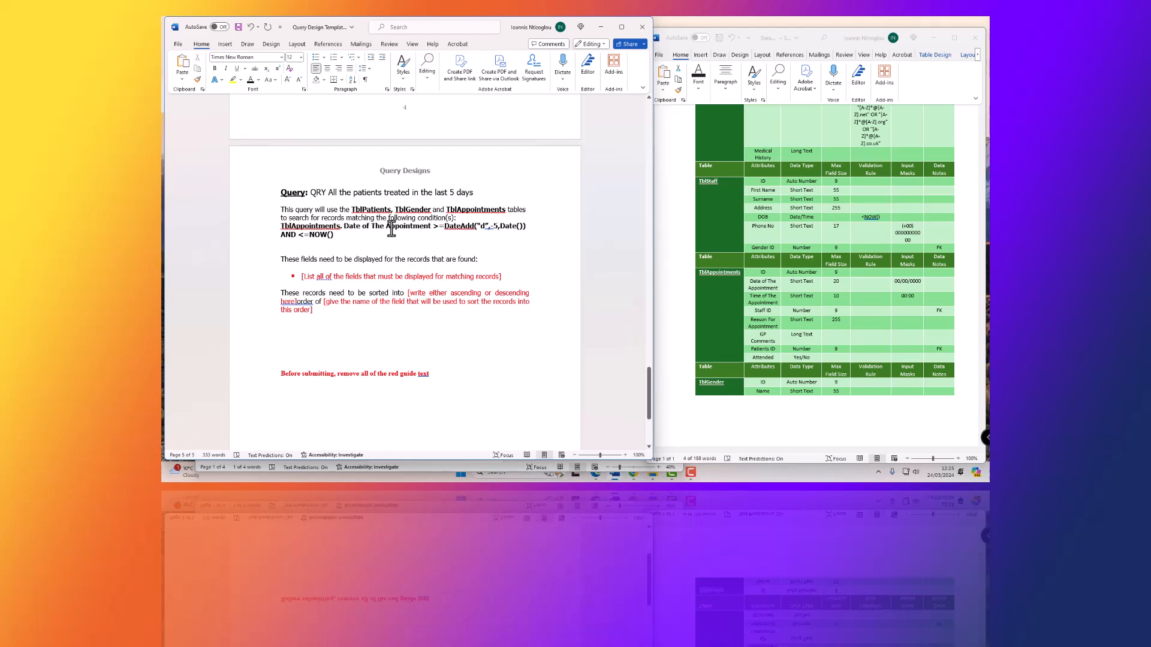
drag(434, 226, 522, 231)
drag(526, 229, 526, 229)
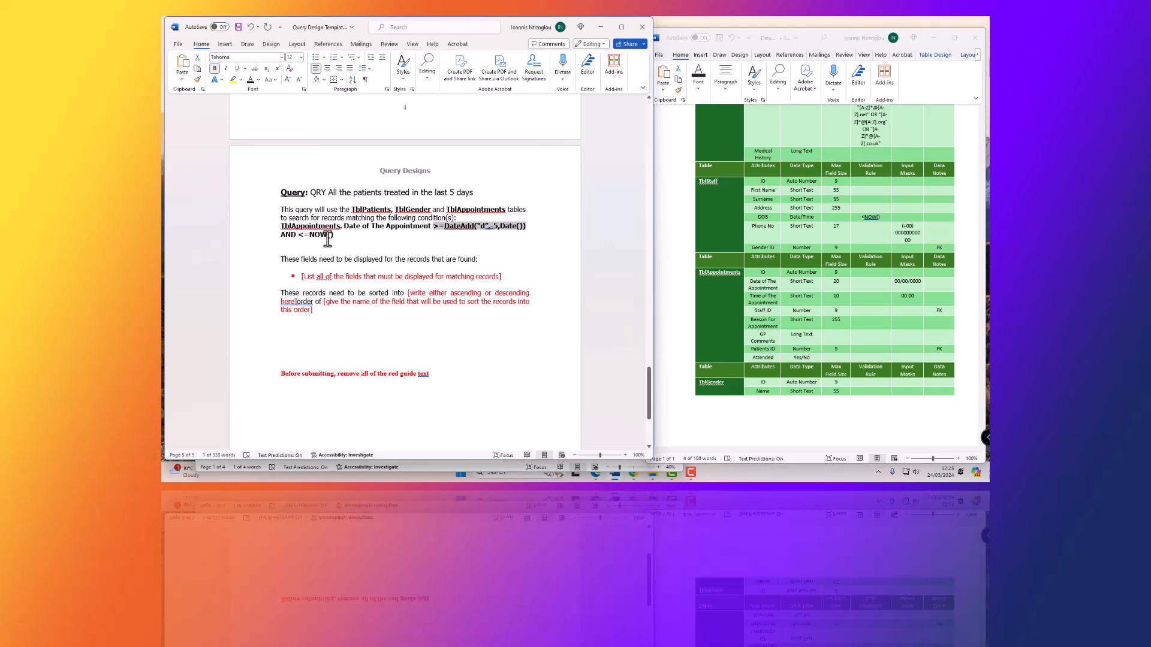
drag(334, 238, 301, 243)
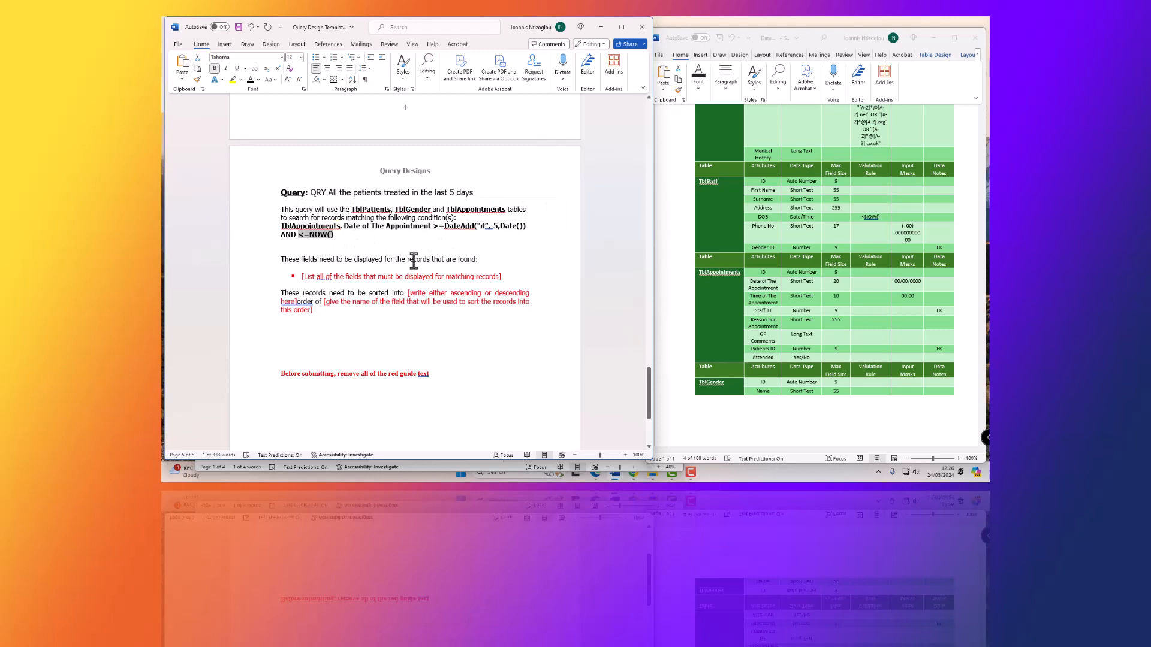
click(353, 260)
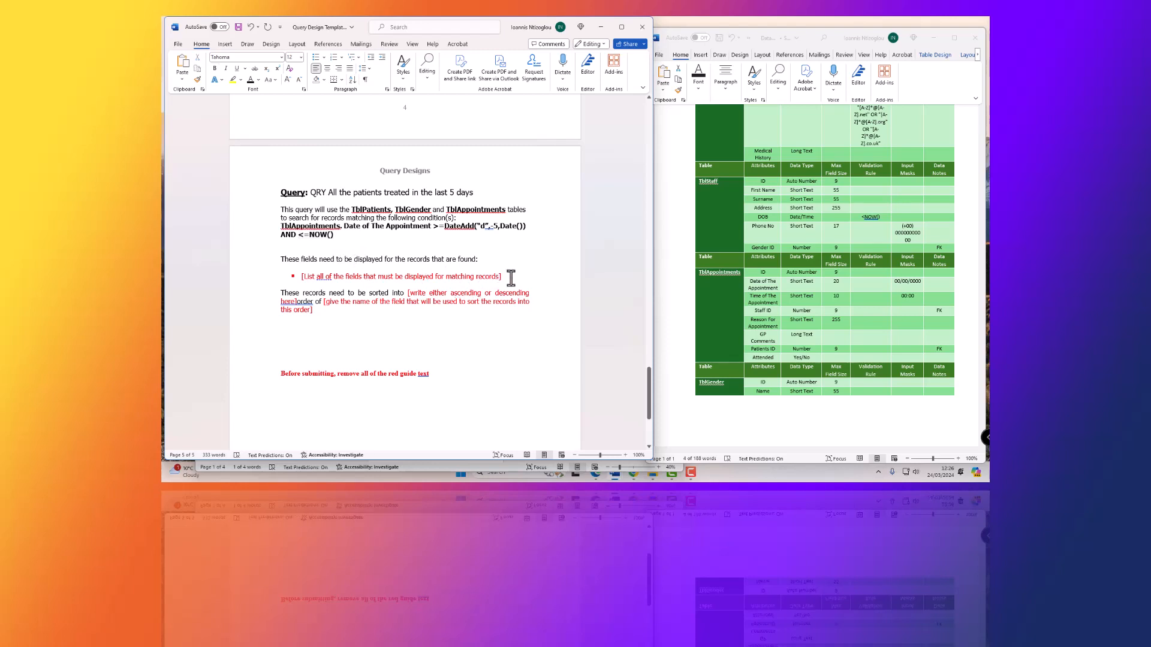
Remove the red displayed-fields guide bullet from the last-5-days query and leave blank space for its field list
drag(511, 277, 284, 283)
key(BackSpace)
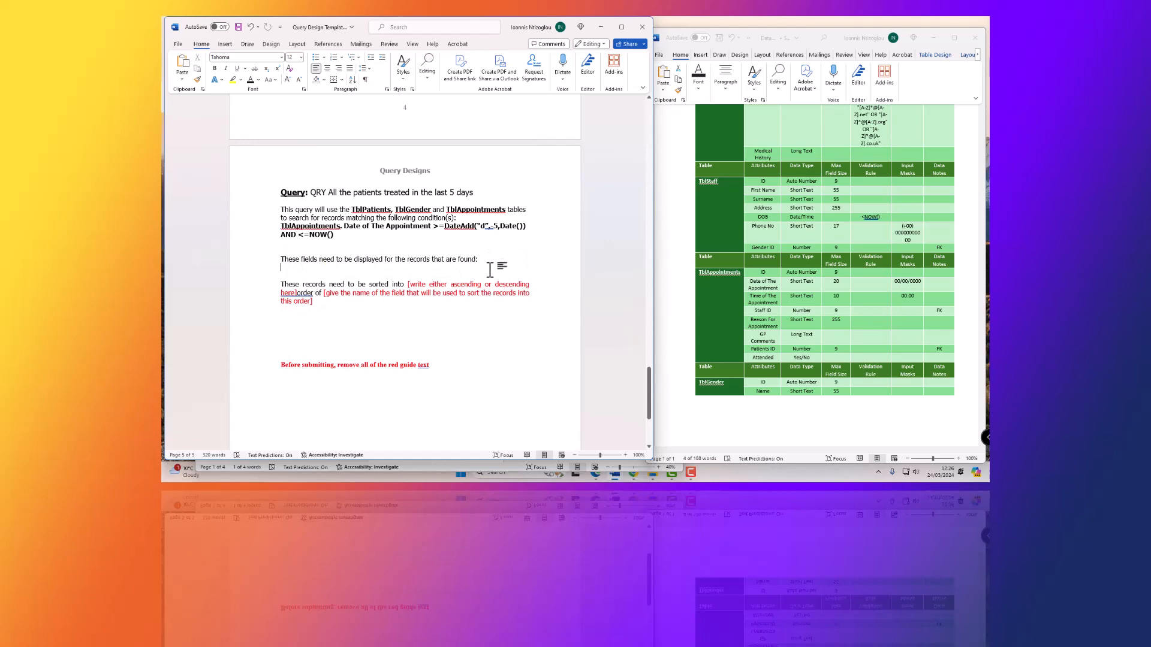
key(Return)
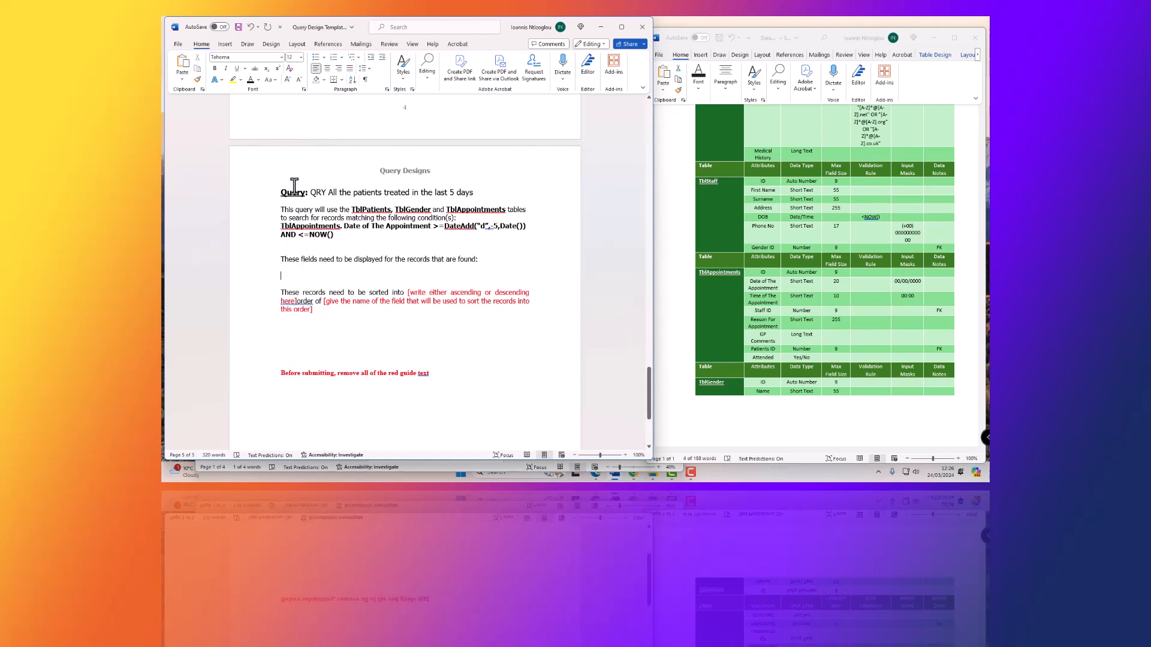
Copy the displayed-fields list from the All Male Customers query into the blank field area of the last-5-days query
scroll(386, 217, up, 2)
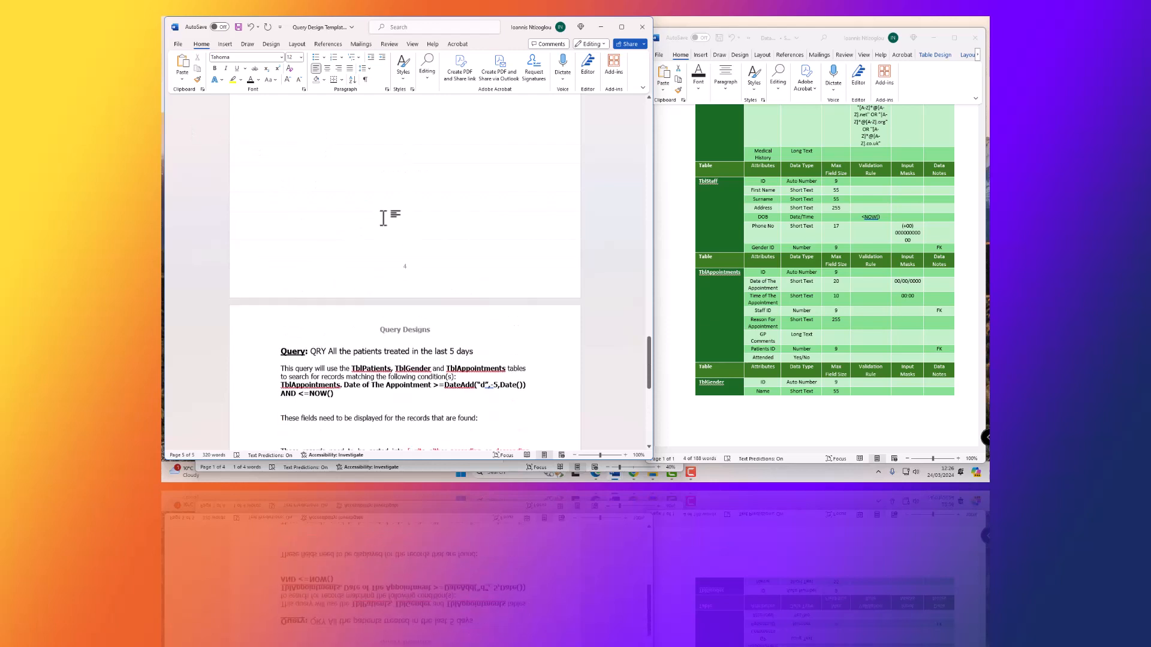
scroll(379, 222, up, 20)
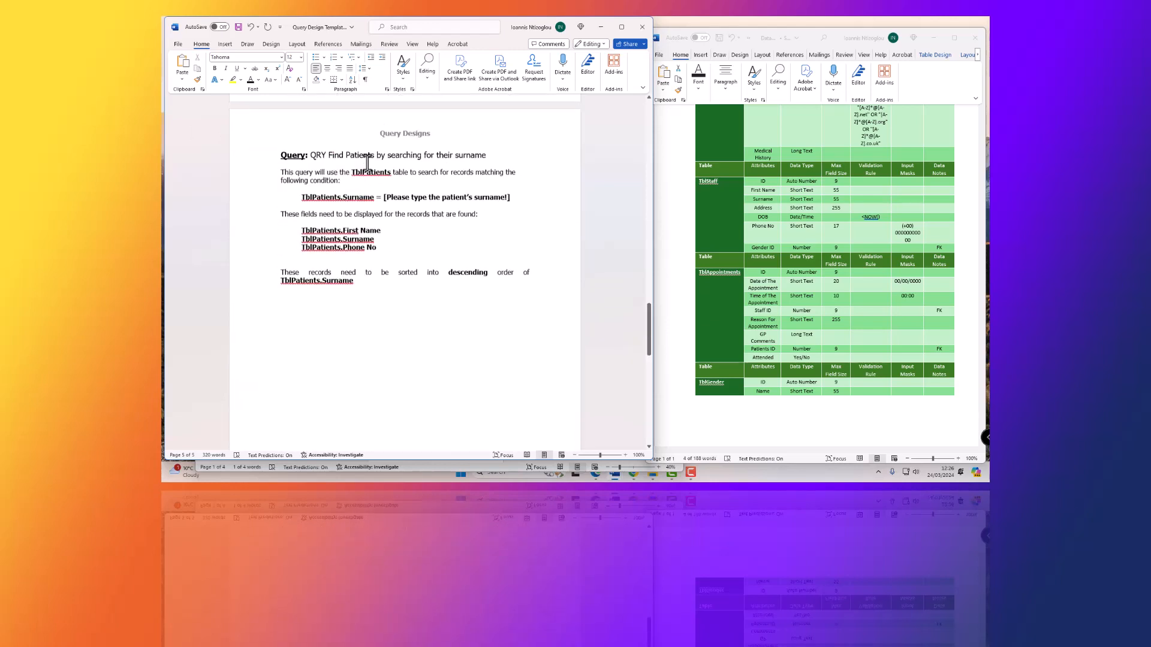
scroll(367, 163, up, 20)
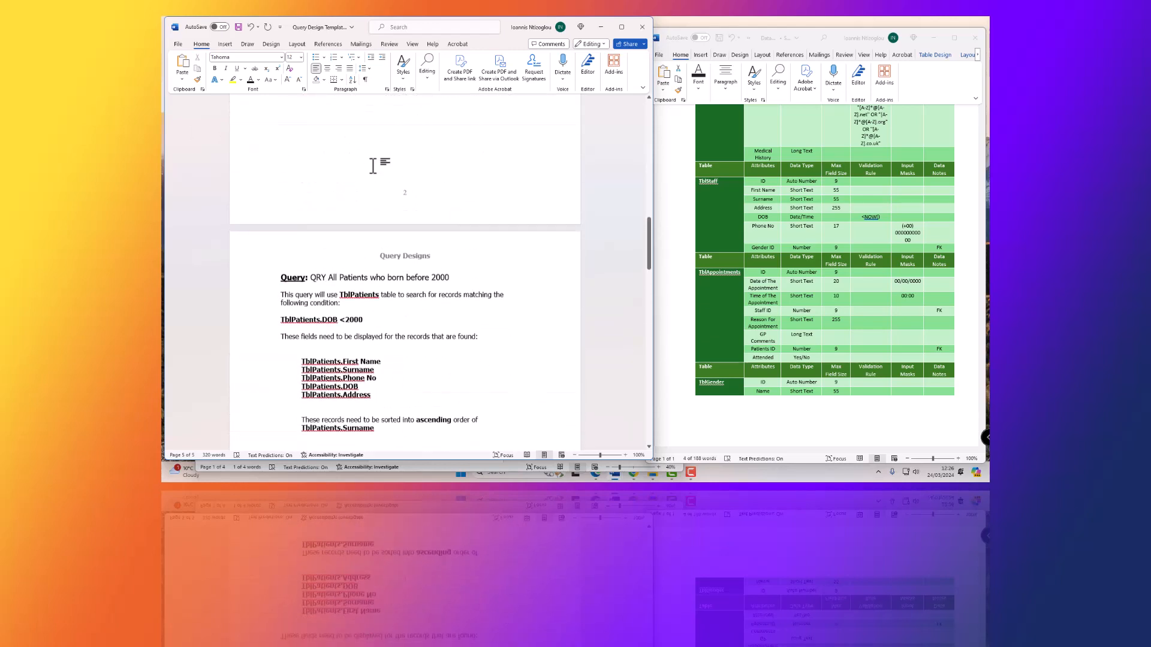
scroll(402, 180, up, 10)
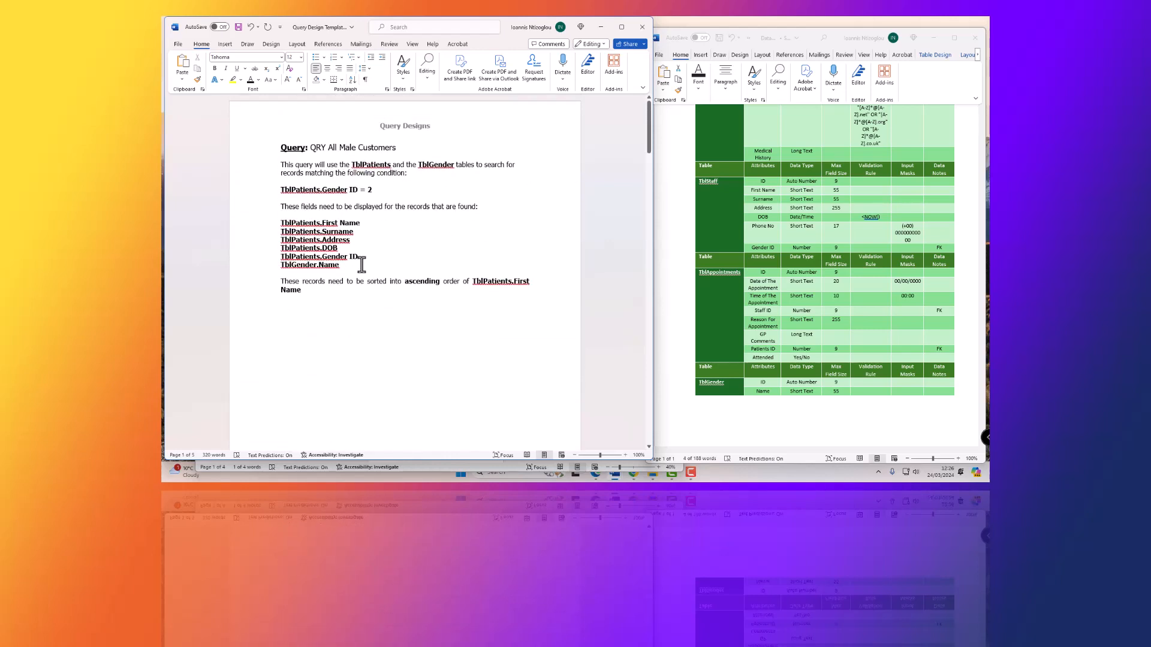
drag(362, 265, 267, 226)
key(ctrl+c)
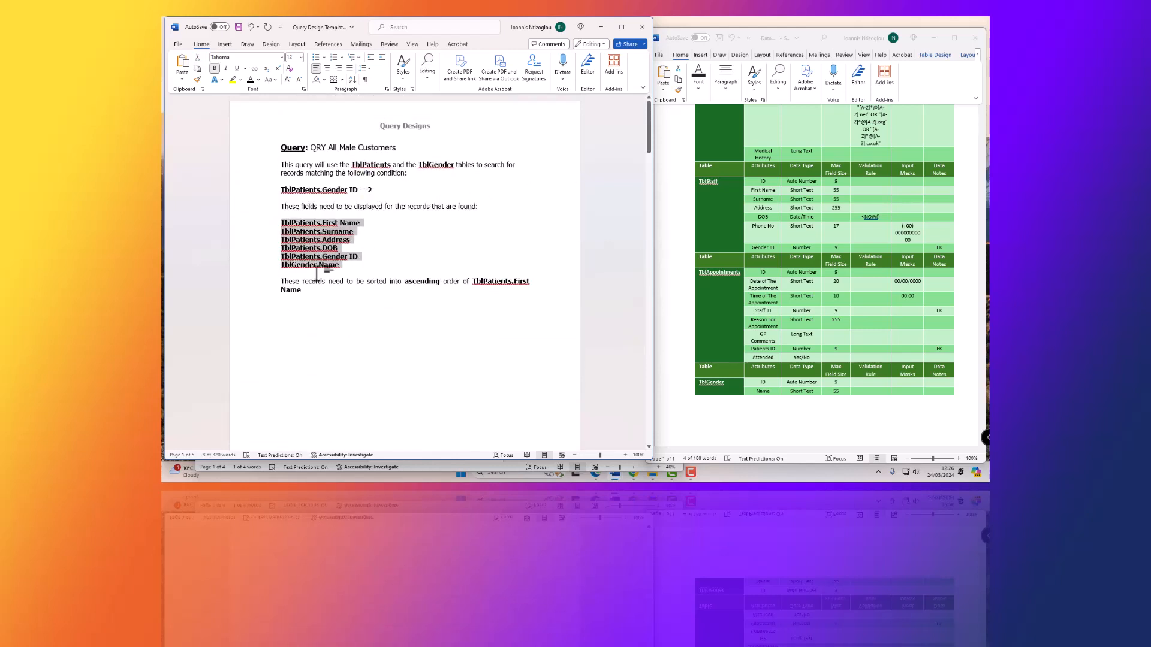
scroll(350, 267, down, 10)
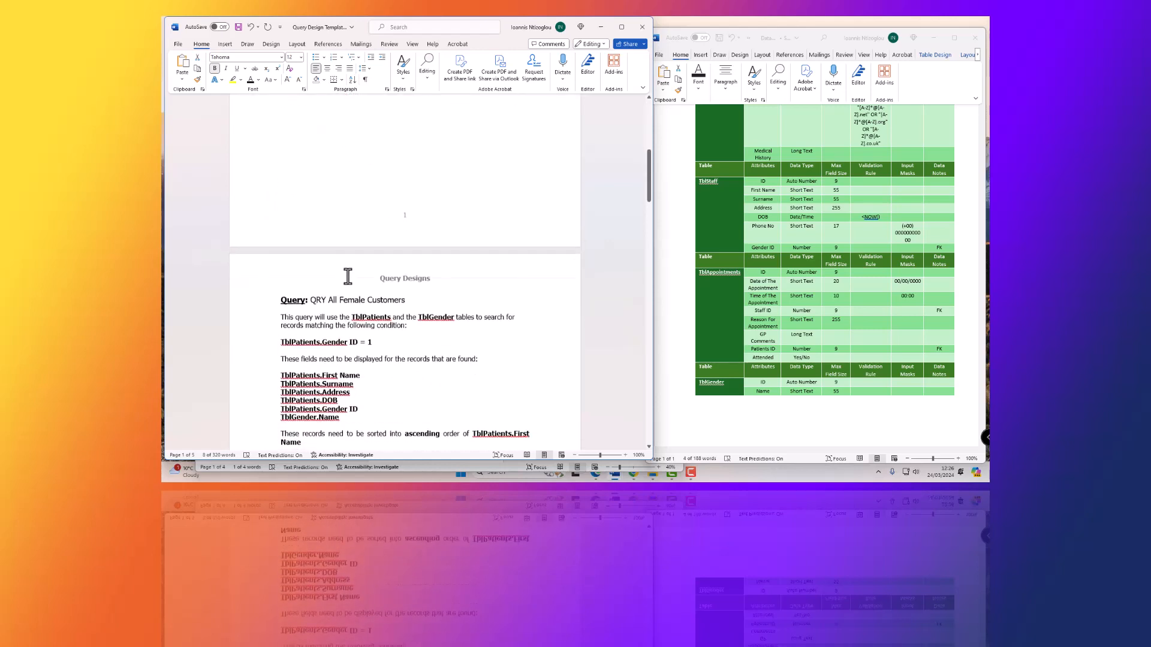
scroll(347, 277, down, 20)
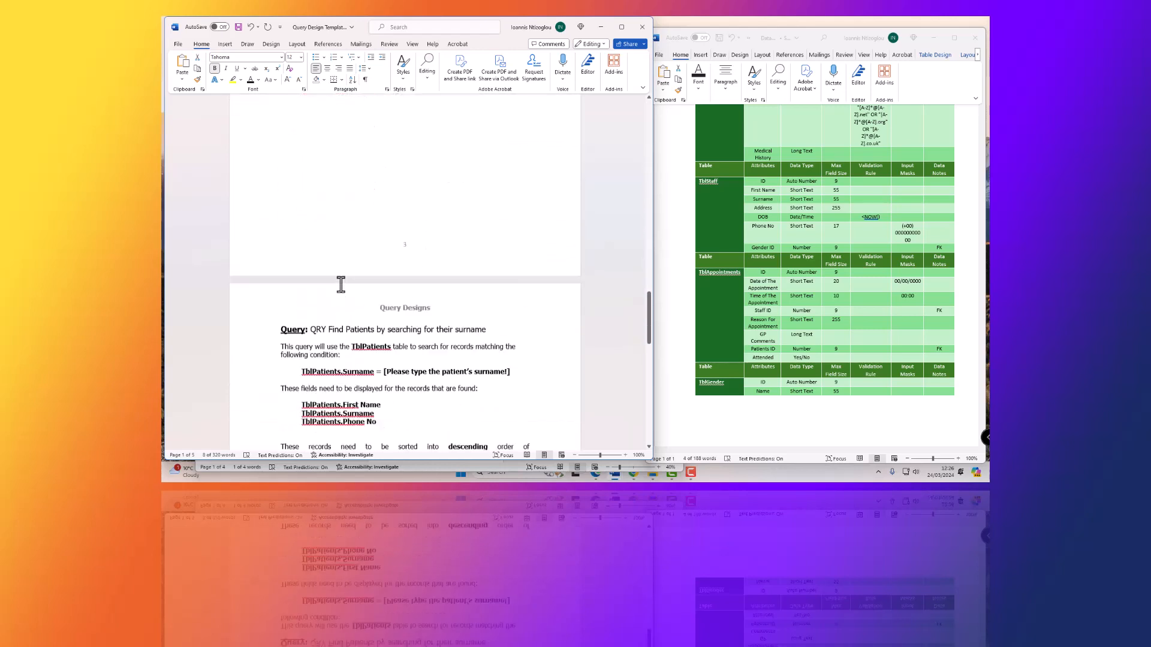
scroll(341, 285, down, 15)
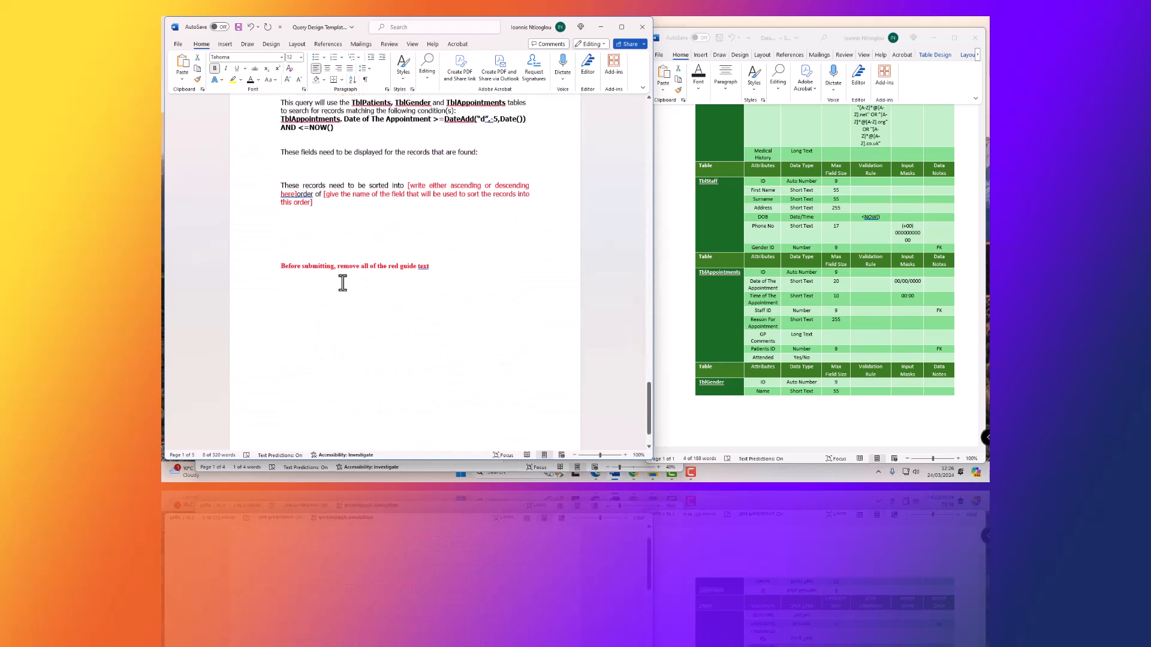
scroll(342, 284, up, 2)
click(313, 218)
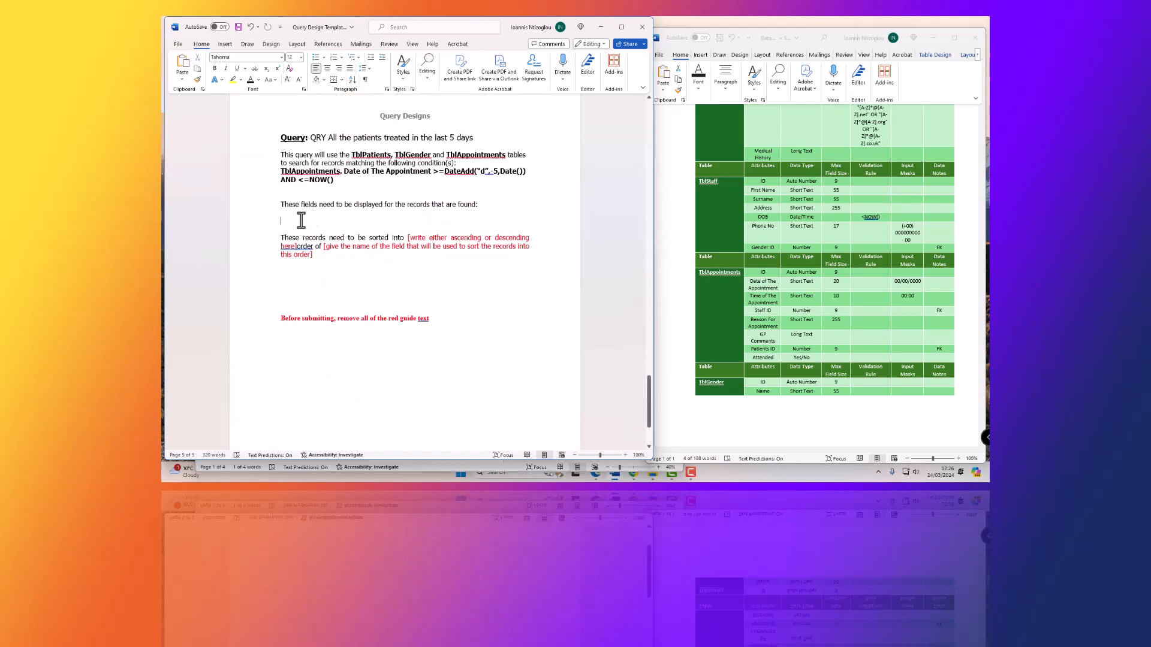
key(ctrl+v)
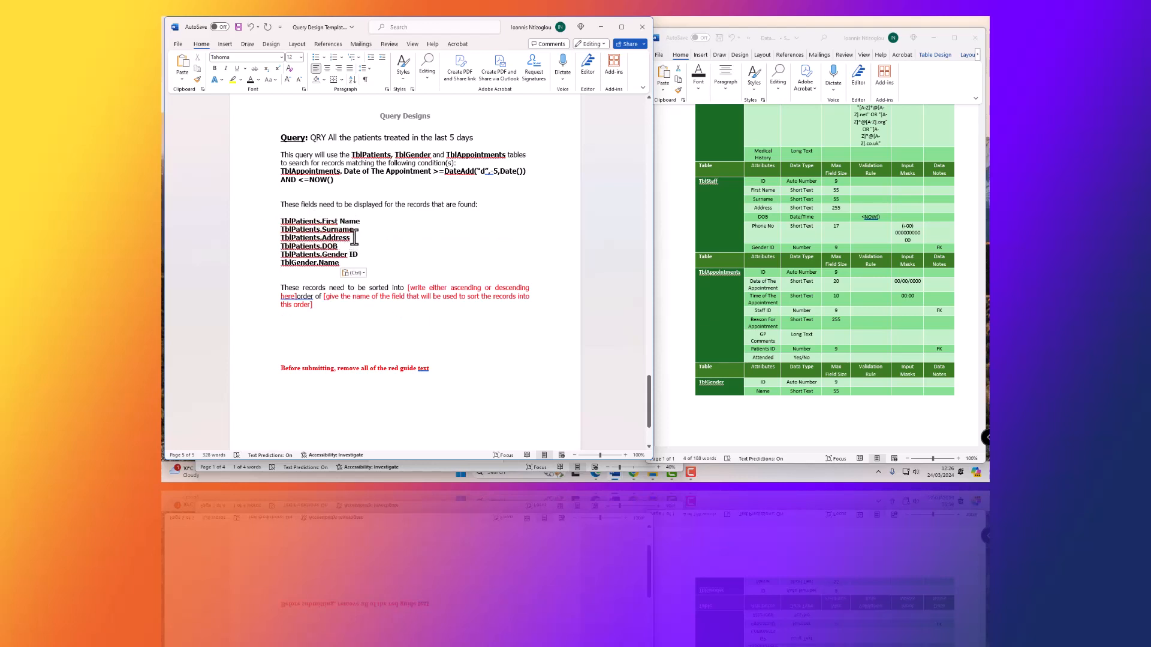
Remove TblPatients.Address and TblPatients.Gender ID from the last-5-days query's displayed-fields list
drag(354, 237, 277, 240)
key(Delete)
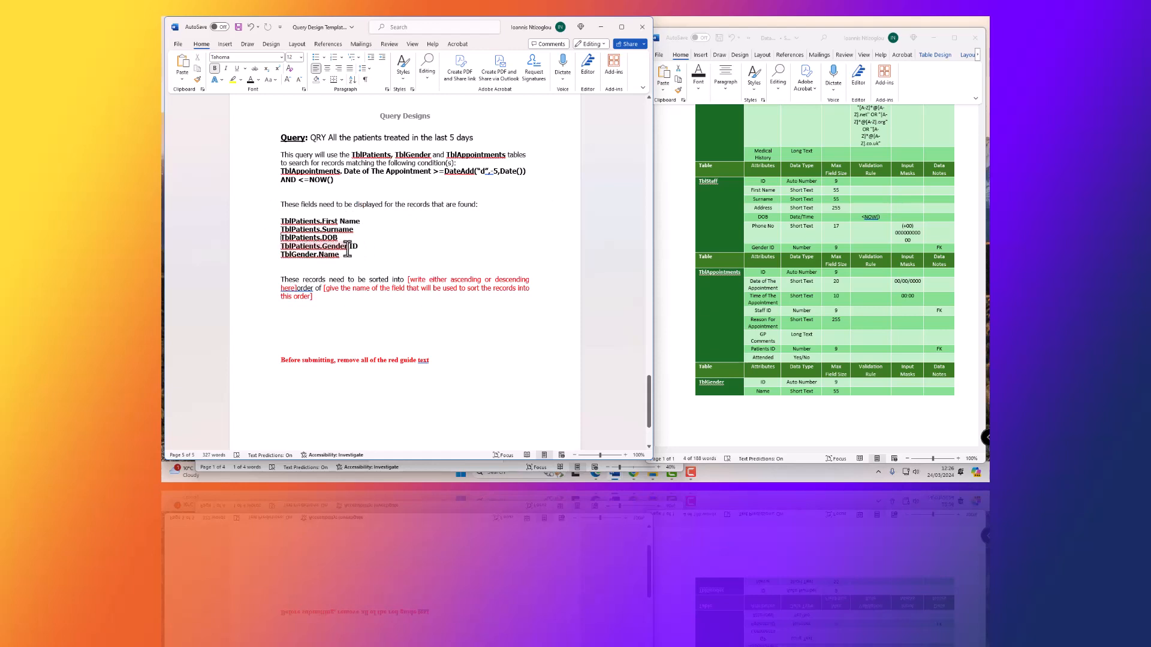
drag(351, 255, 275, 247)
click(331, 262)
drag(362, 253, 284, 247)
click(366, 259)
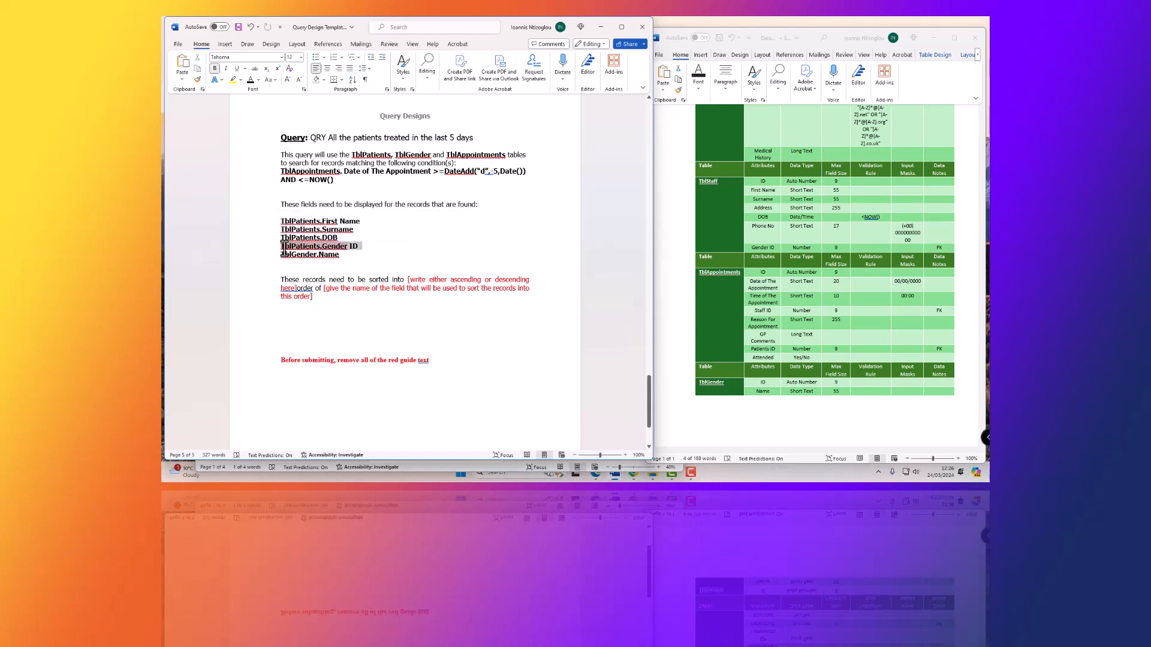
key(BackSpace)
click(363, 254)
drag(358, 252, 328, 238)
click(349, 254)
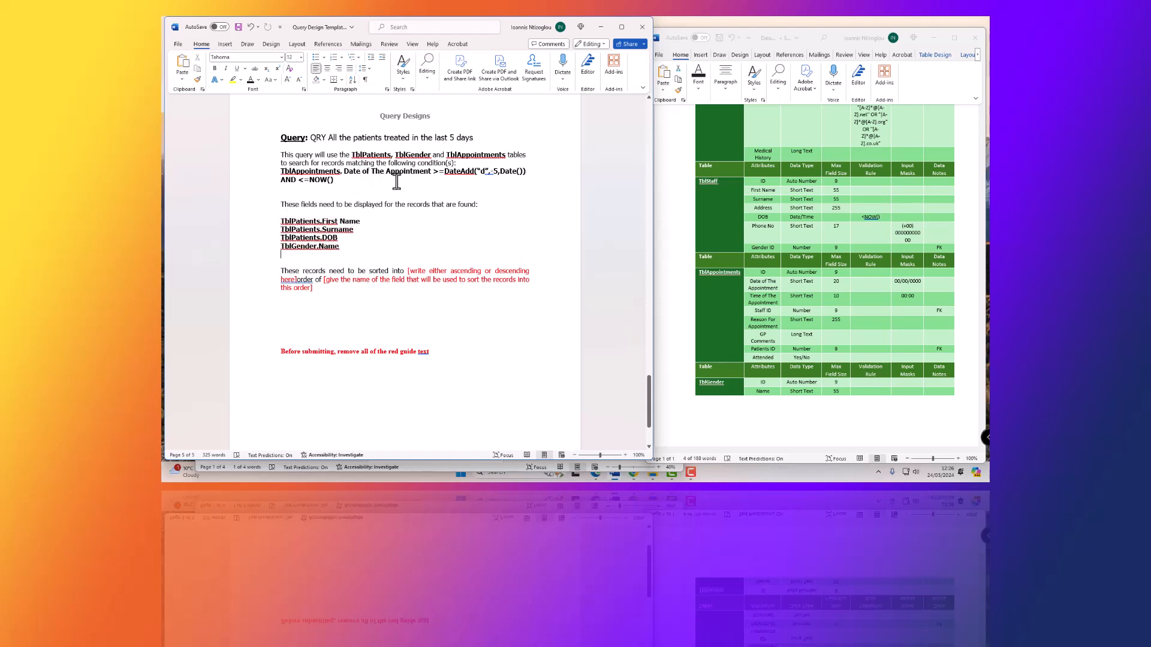
Add TblAppointments.Date of The Appointment to the end of the last-5-days query's displayed-fields list, copying both names from the text above
double_click(471, 155)
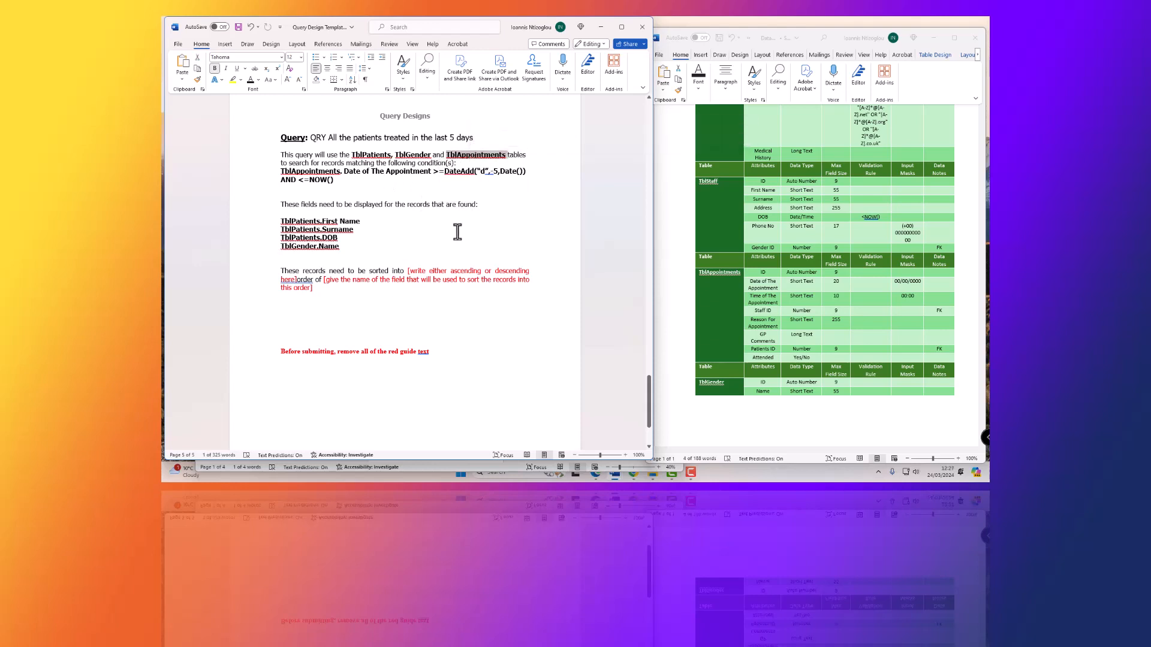
key(ctrl+c)
click(280, 256)
key(ctrl+v)
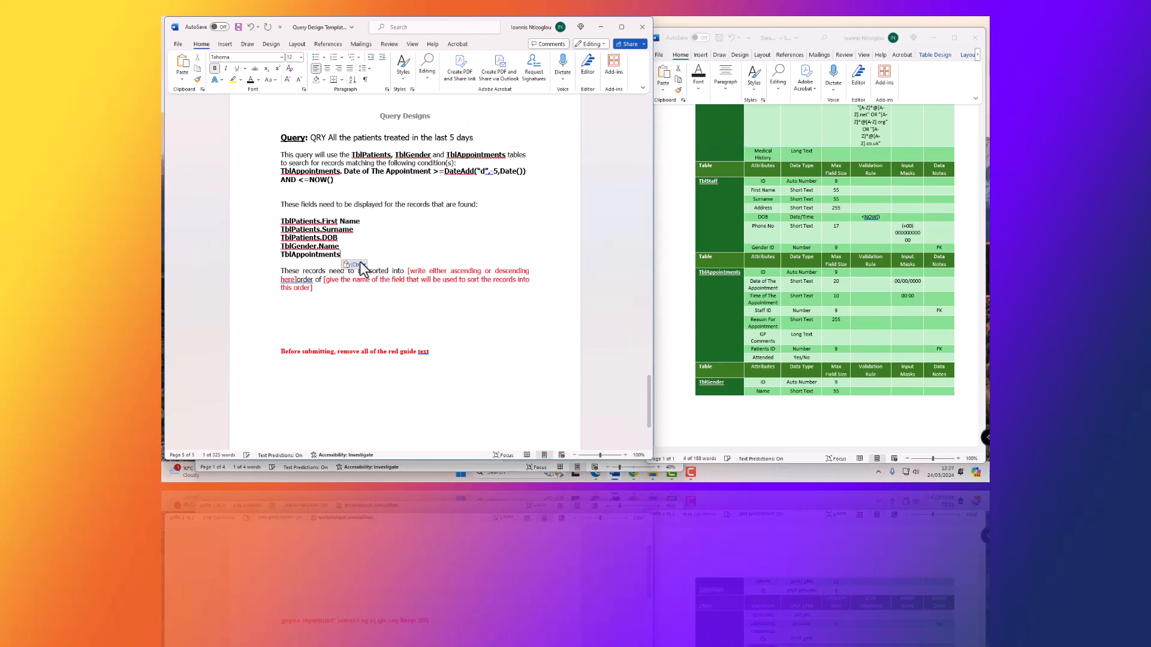
text(.)
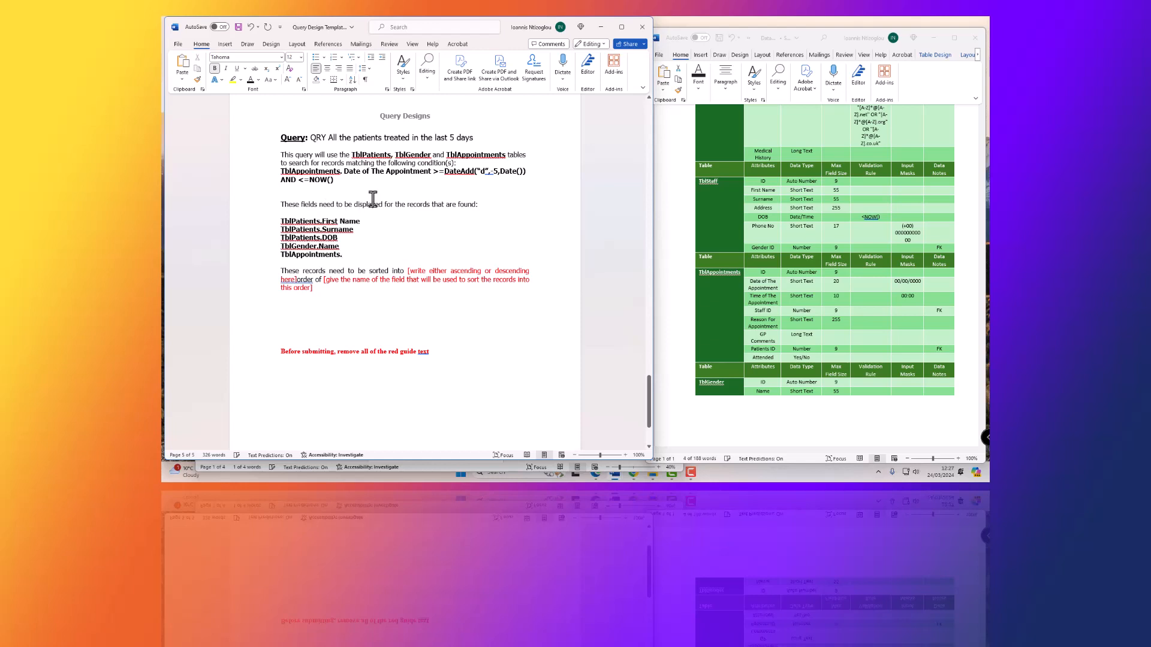
drag(431, 172, 345, 172)
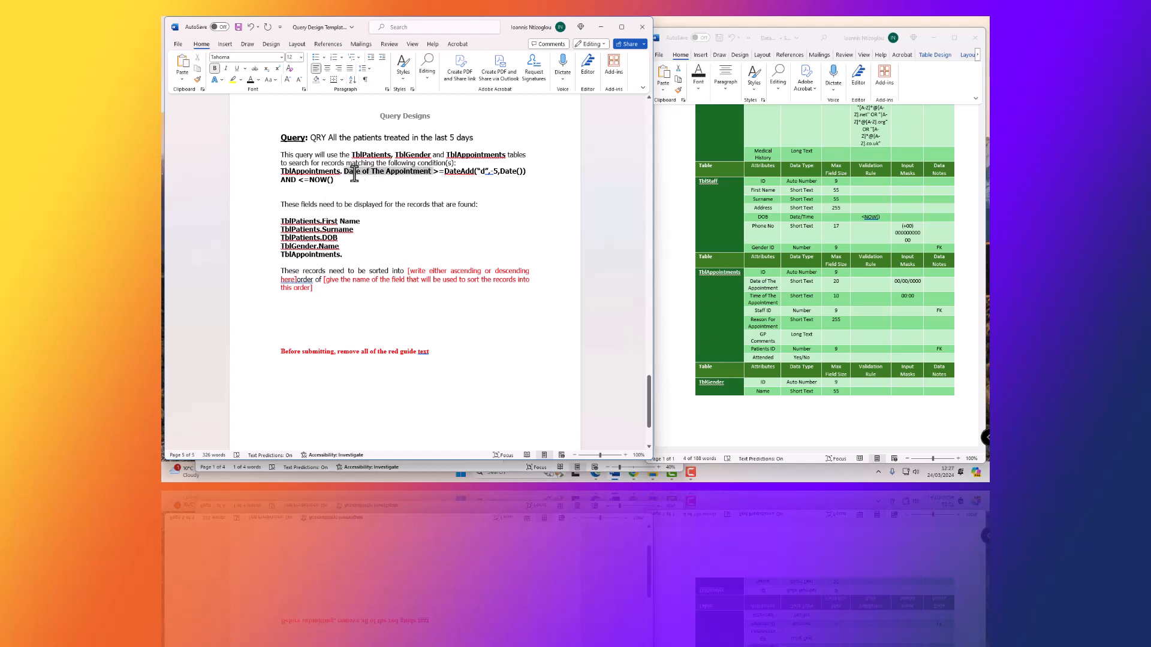
key(ctrl+c)
click(348, 255)
key(ctrl+v)
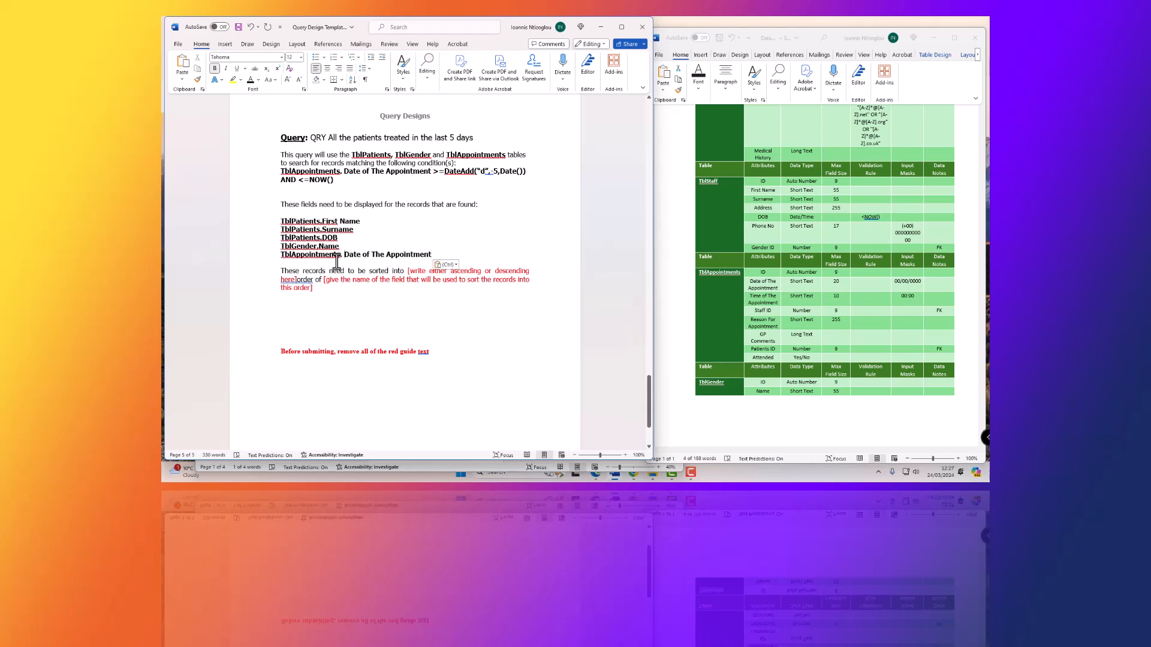
click(343, 254)
key(BackSpace)
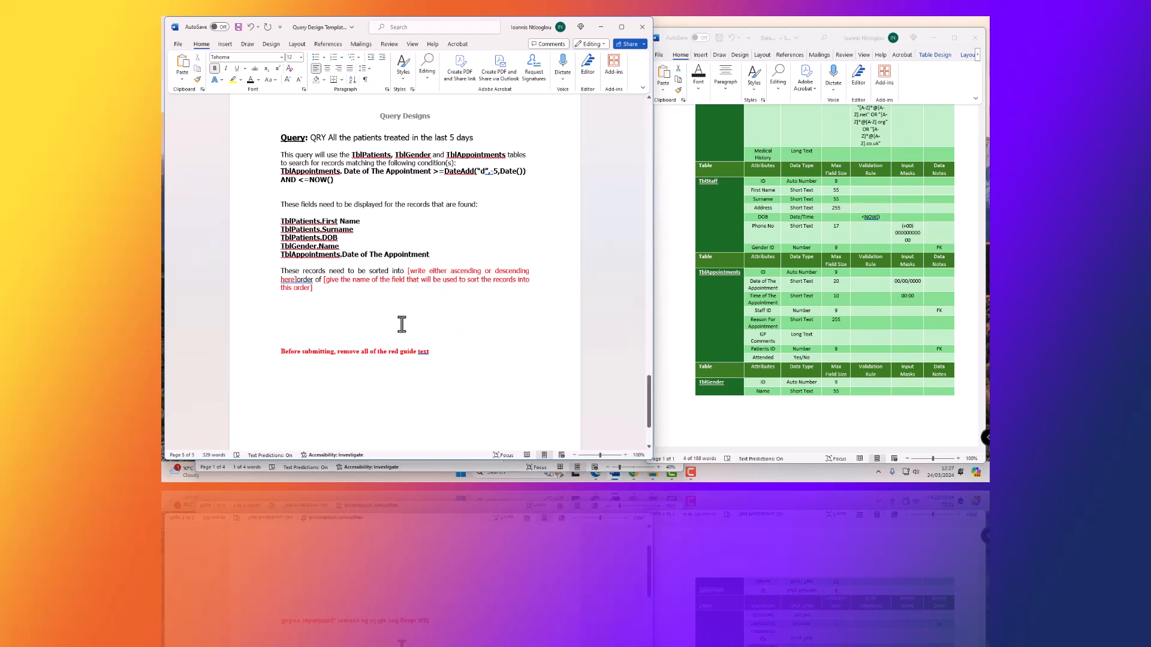
Replace the red ascending-or-descending guide text in the last-5-days query's sort sentence with "Descending"
scroll(402, 325, down, 2)
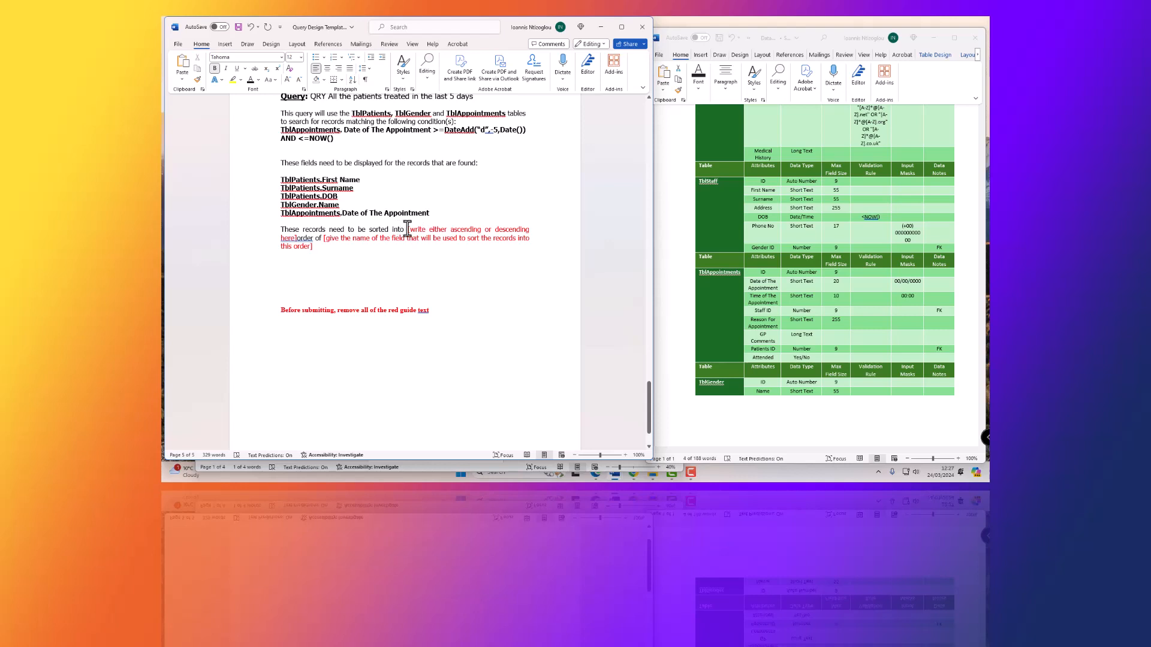
drag(407, 229, 491, 229)
key(BackSpace)
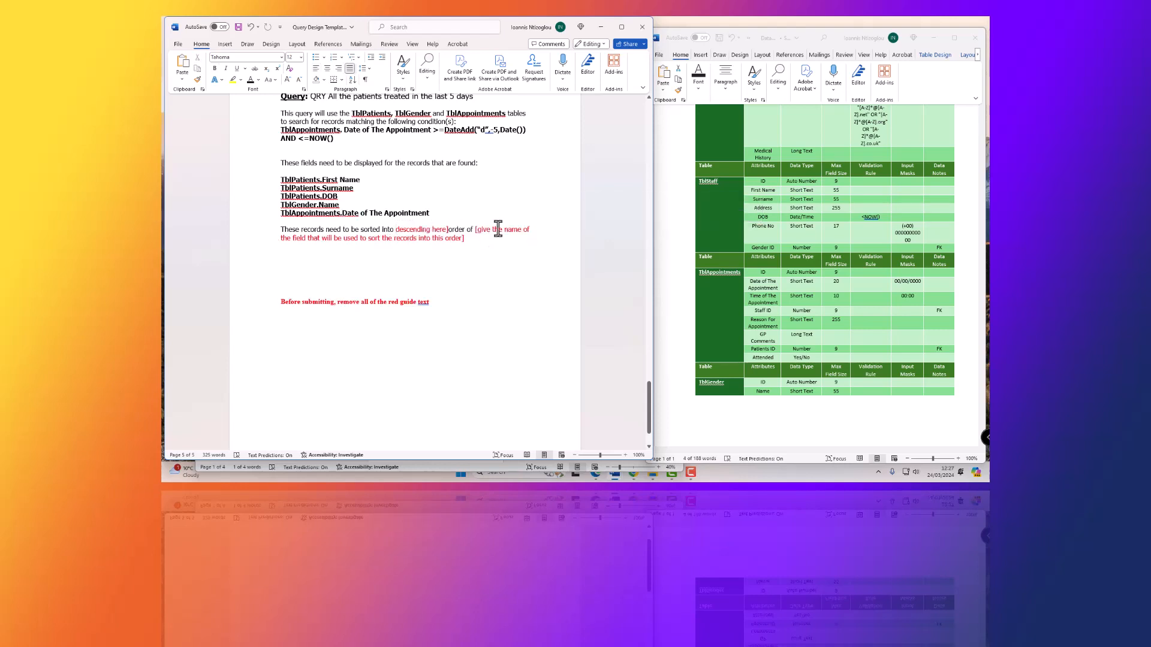
key(Delete)
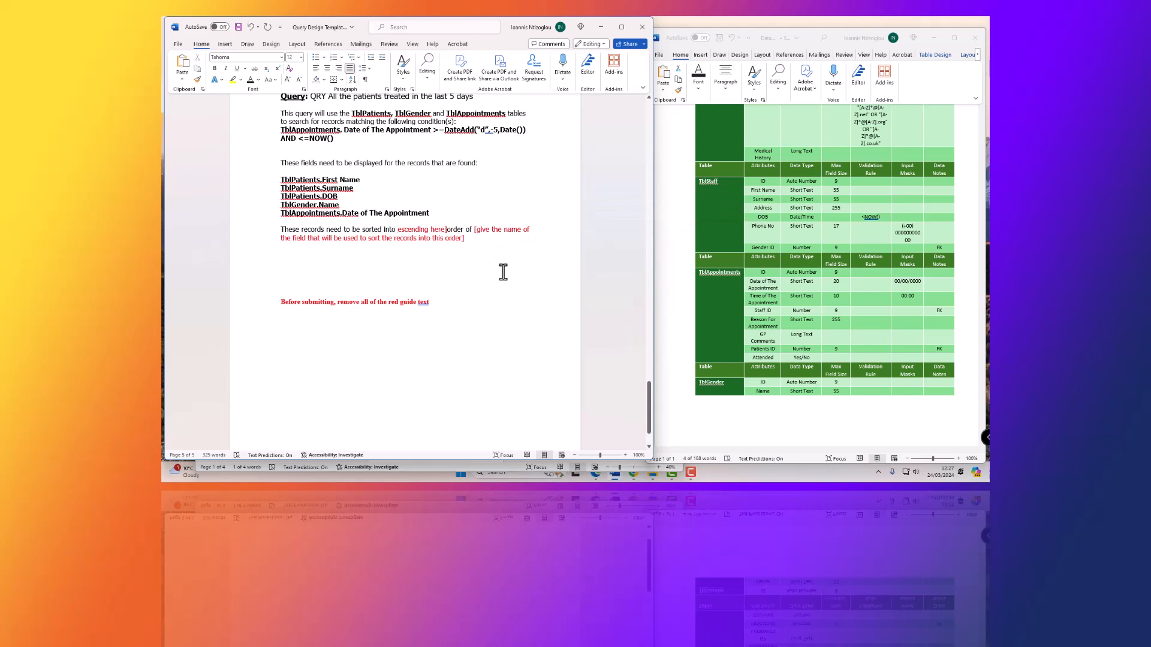
text(D)
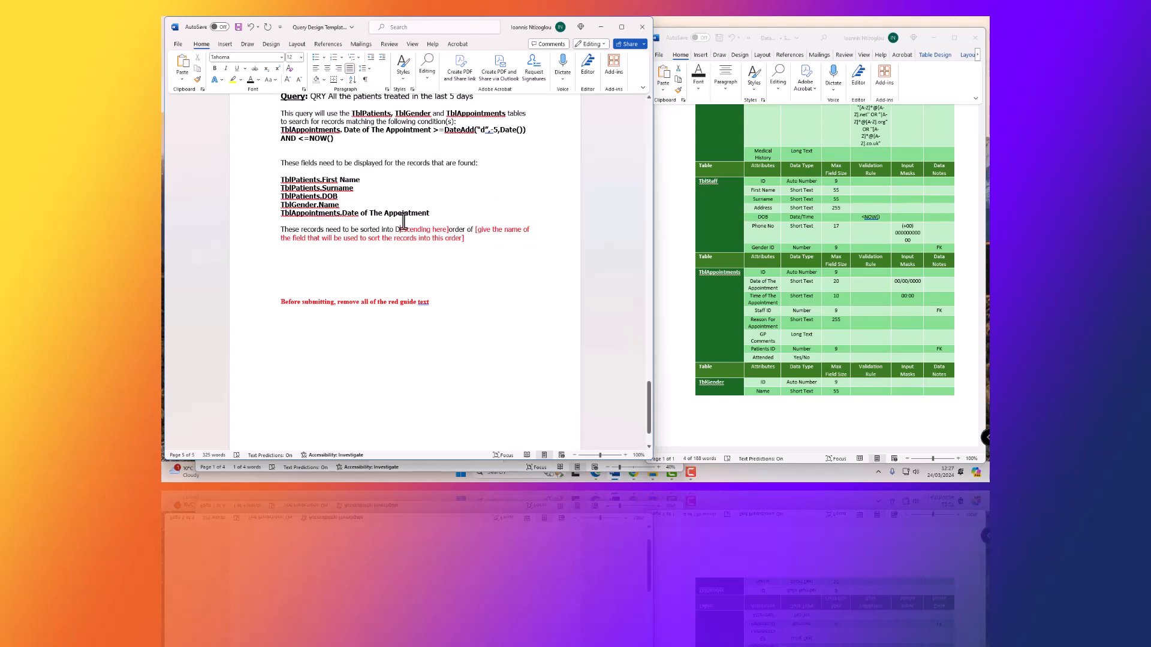
double_click(441, 230)
key(BackSpace)
key(BackSpace)
key(BackSpace)
key(BackSpace)
key(BackSpace)
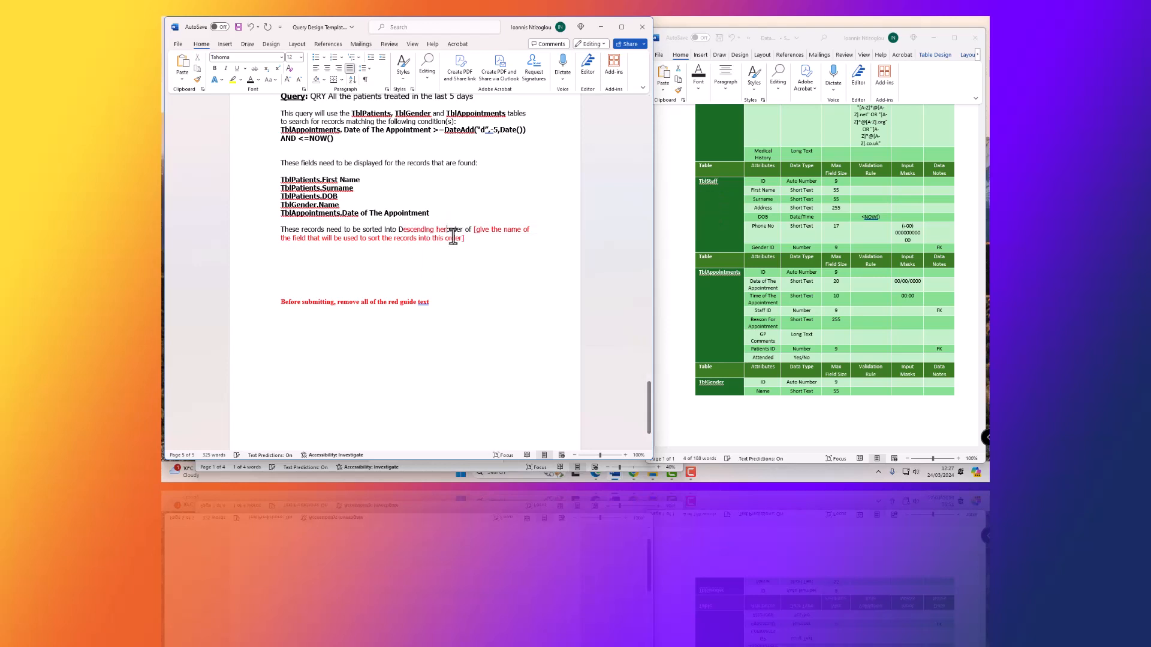
Make the word "Descending" bold in the last-5-days query's sort sentence
double_click(428, 230)
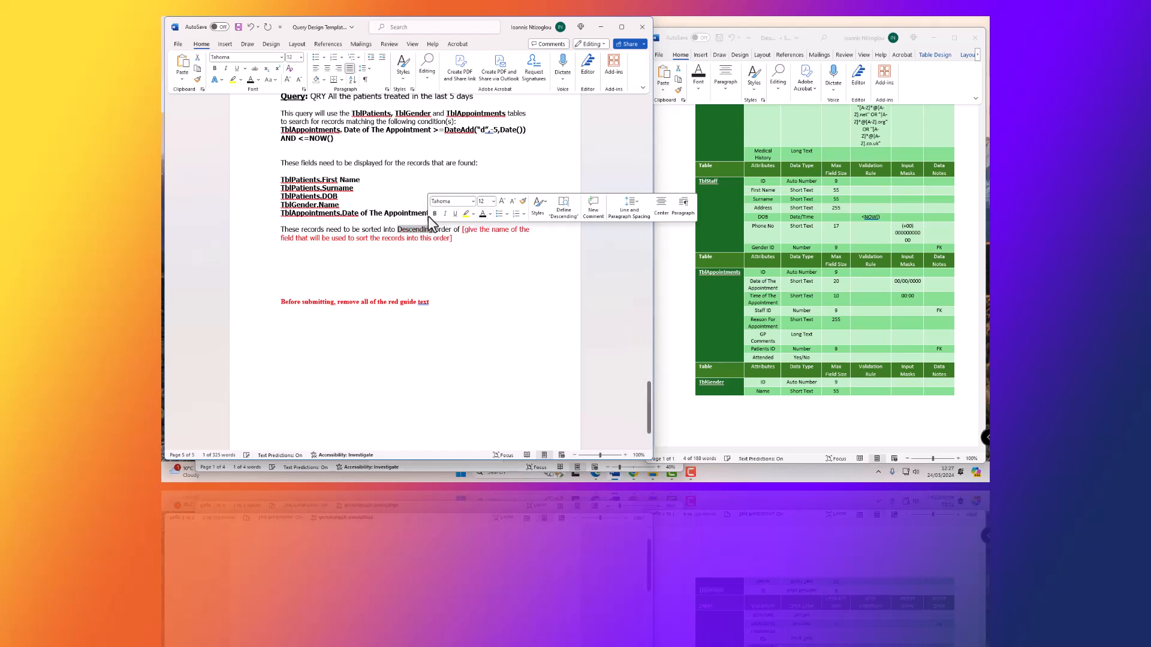
click(435, 214)
click(418, 227)
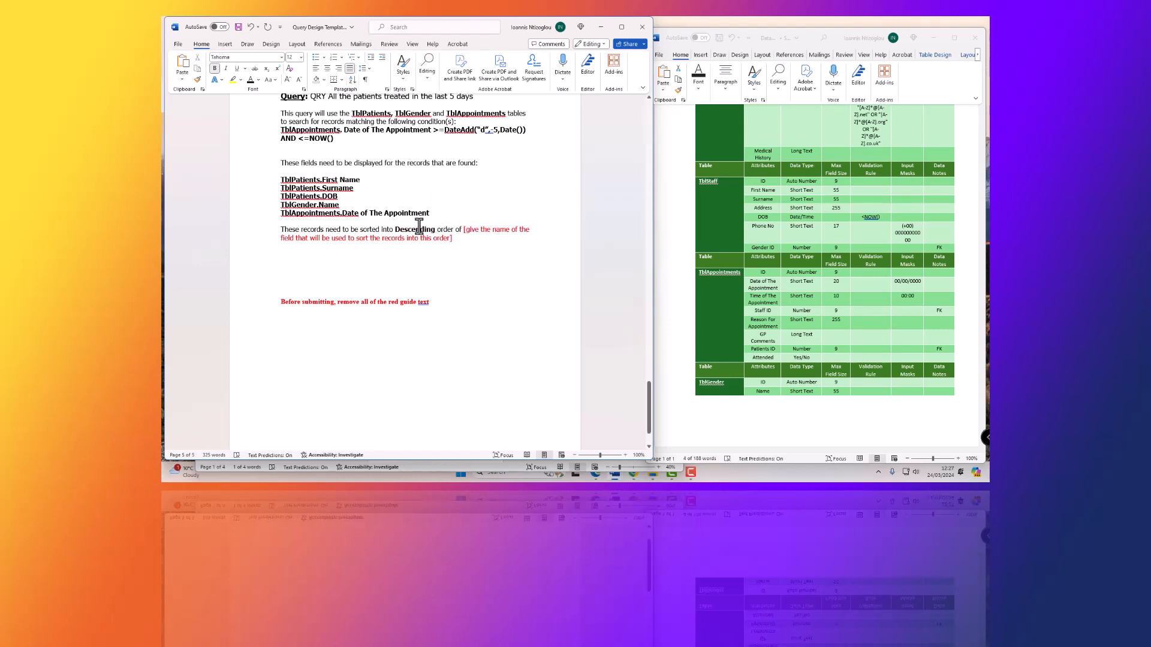
double_click(420, 226)
Replace the red sort-field guide text in the last-5-days query with a copy of TblAppointments.Date of The Appointment
click(455, 236)
click(431, 213)
drag(430, 214, 277, 216)
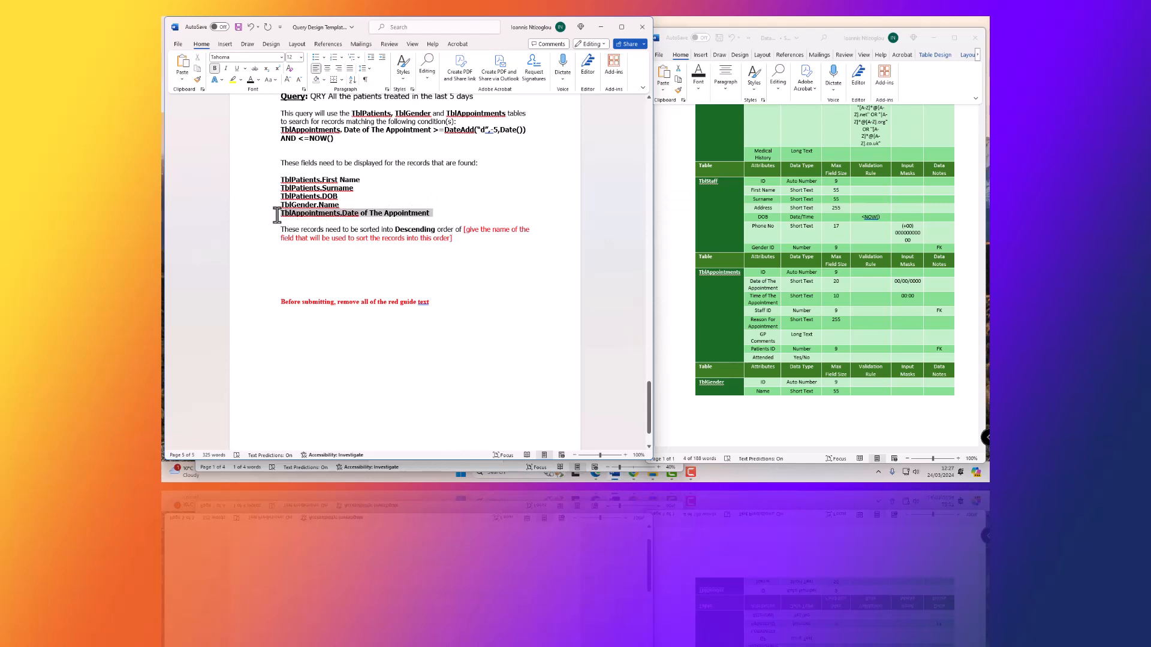
drag(454, 238, 462, 232)
key(ctrl+v)
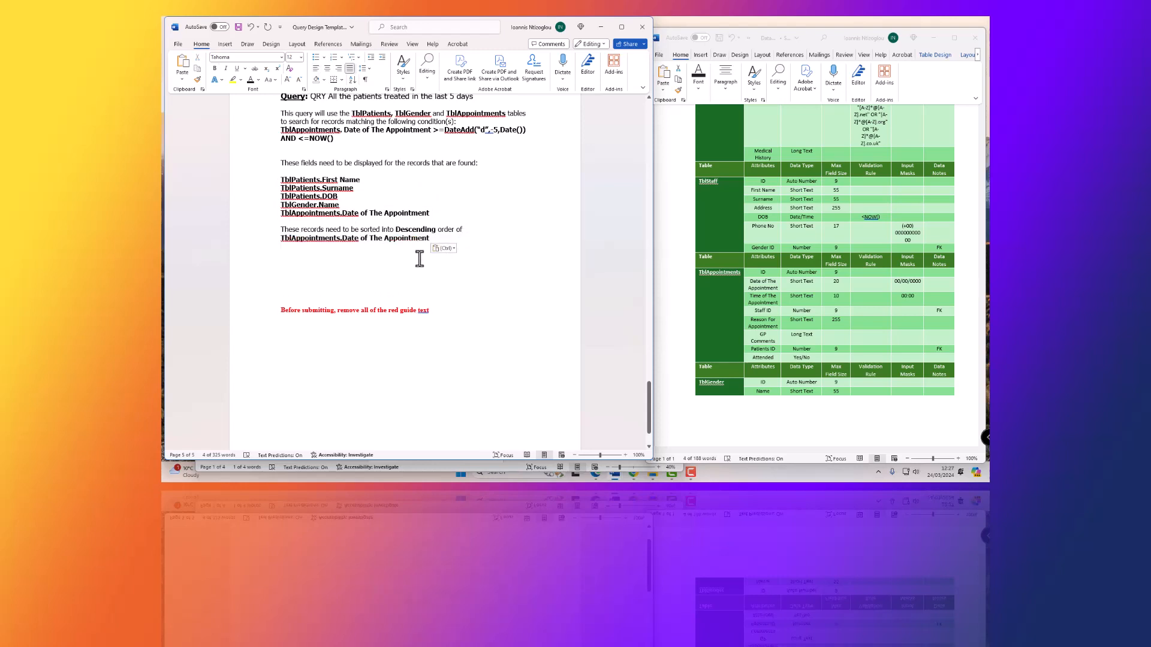
Delete the red "Before submitting, remove all of the red guide text" reminder below the last-5-days query
click(475, 231)
double_click(418, 229)
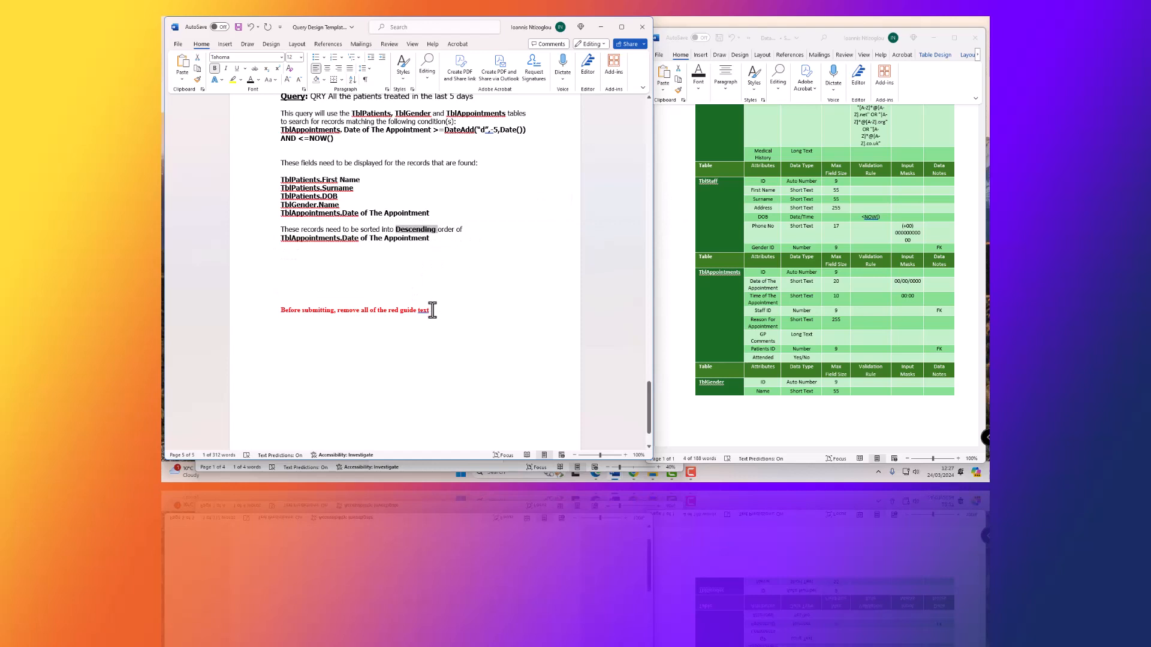
drag(430, 311, 271, 305)
key(Delete)
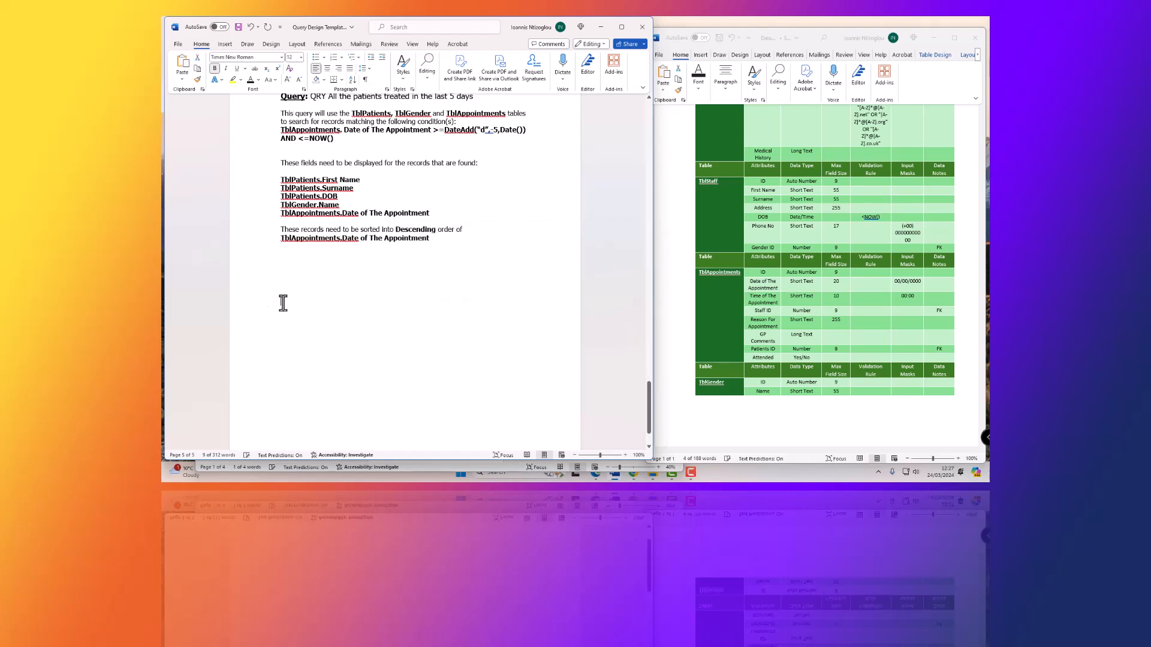
Copy the bold "Descending" over the lowercase "descending" in the sort sentence of the Find Patients by surname query
scroll(360, 302, up, 3)
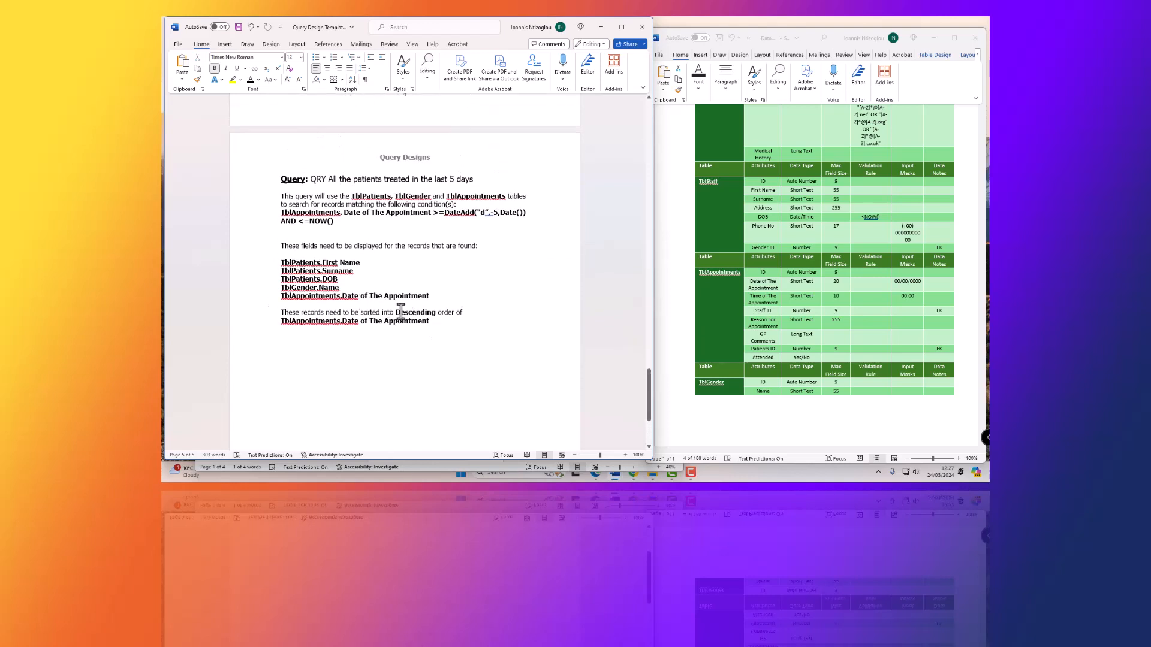
double_click(401, 312)
key(ctrl+c)
scroll(419, 327, up, 1)
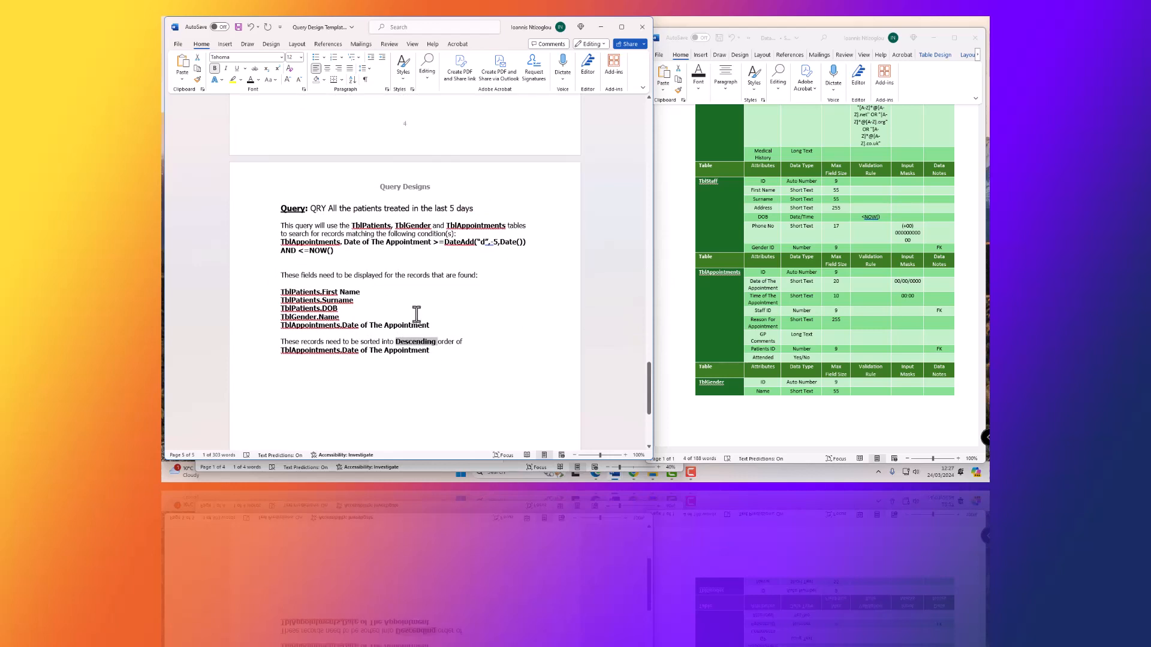
scroll(417, 314, up, 10)
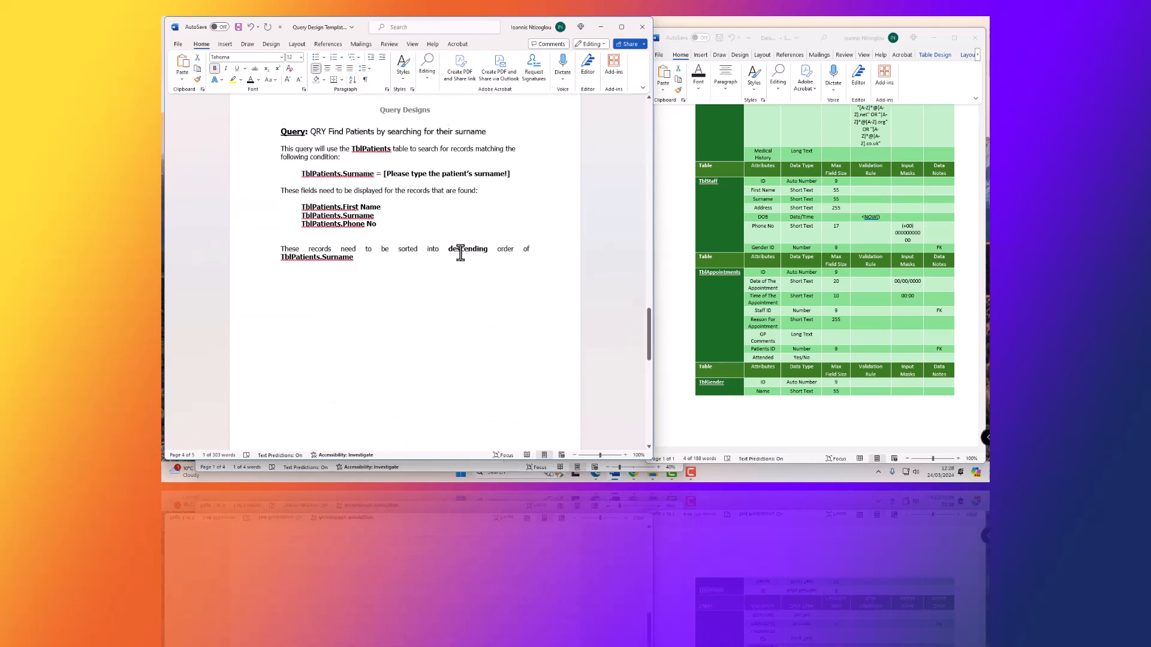
double_click(460, 250)
key(ctrl+v)
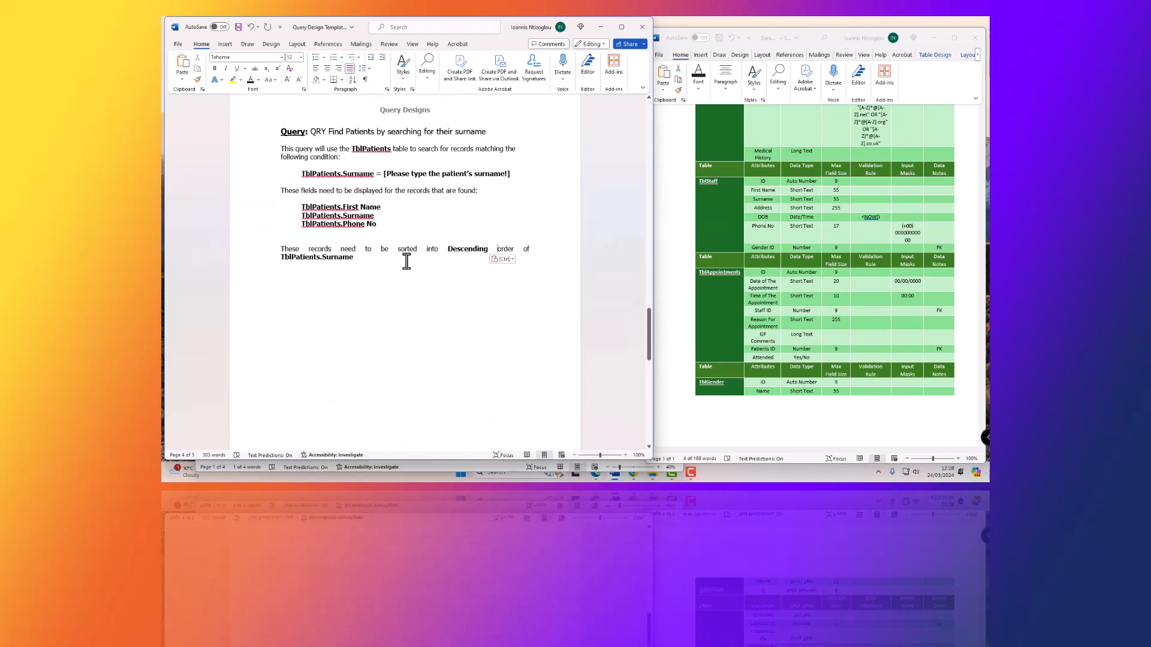
Left-align the sort sentence of the Find Patients by surname query
drag(353, 257, 282, 249)
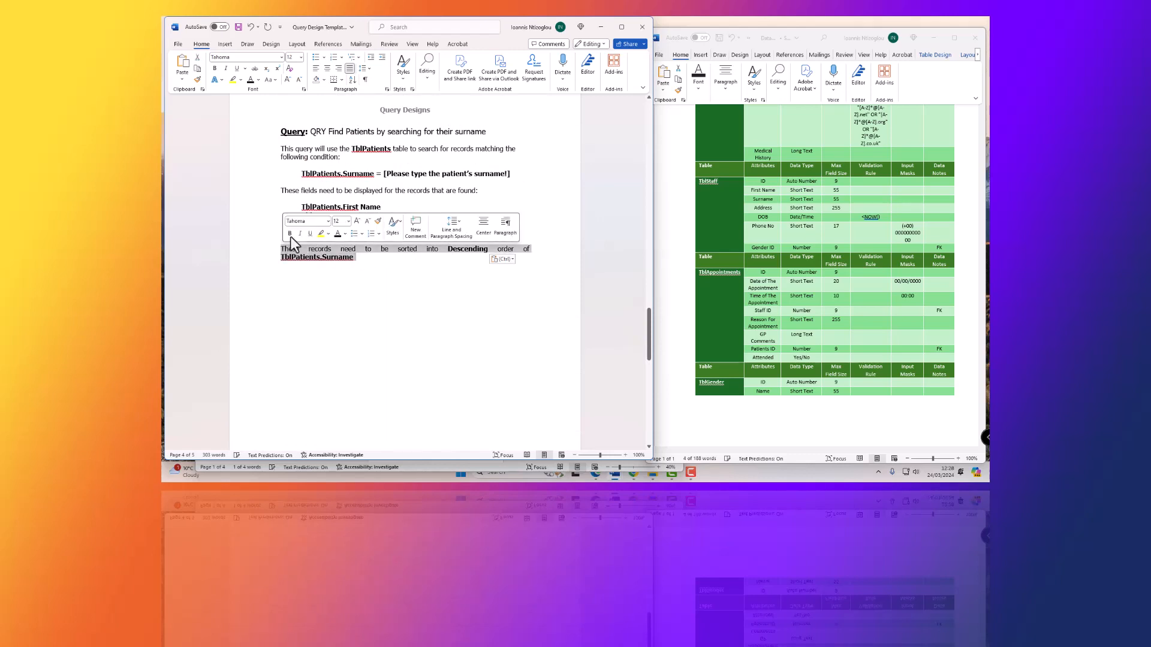
click(316, 69)
click(428, 281)
Capitalise "Ascending" in the sort sentence of the query for patients born before 2000
scroll(428, 281, down, 10)
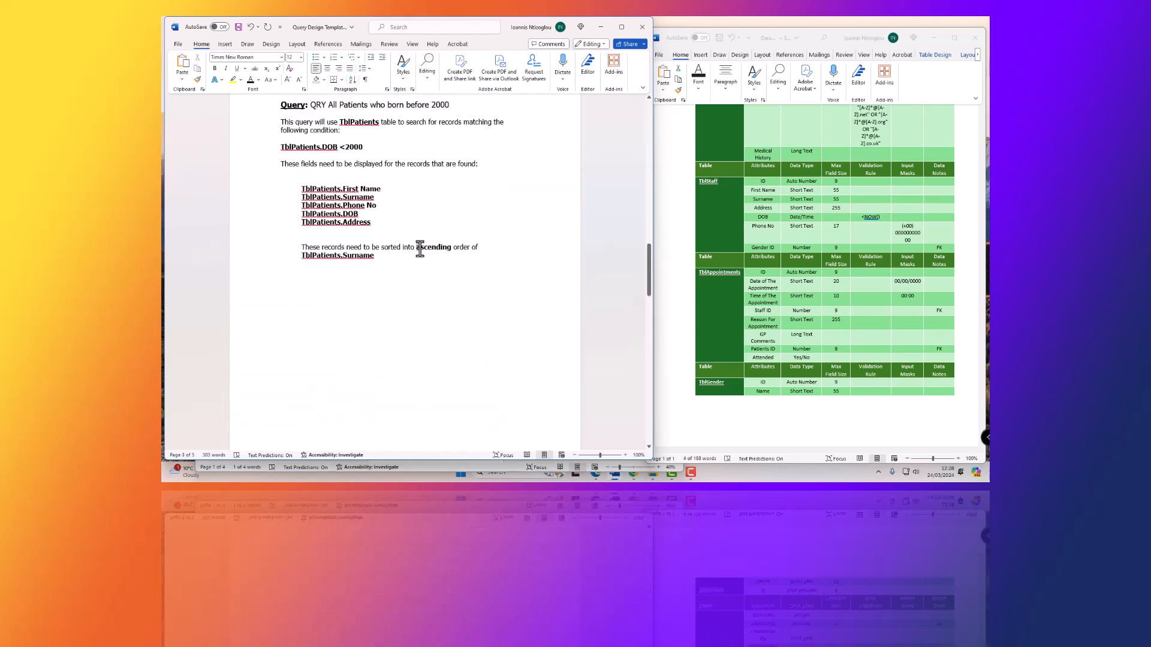
drag(420, 250, 416, 250)
text(A)
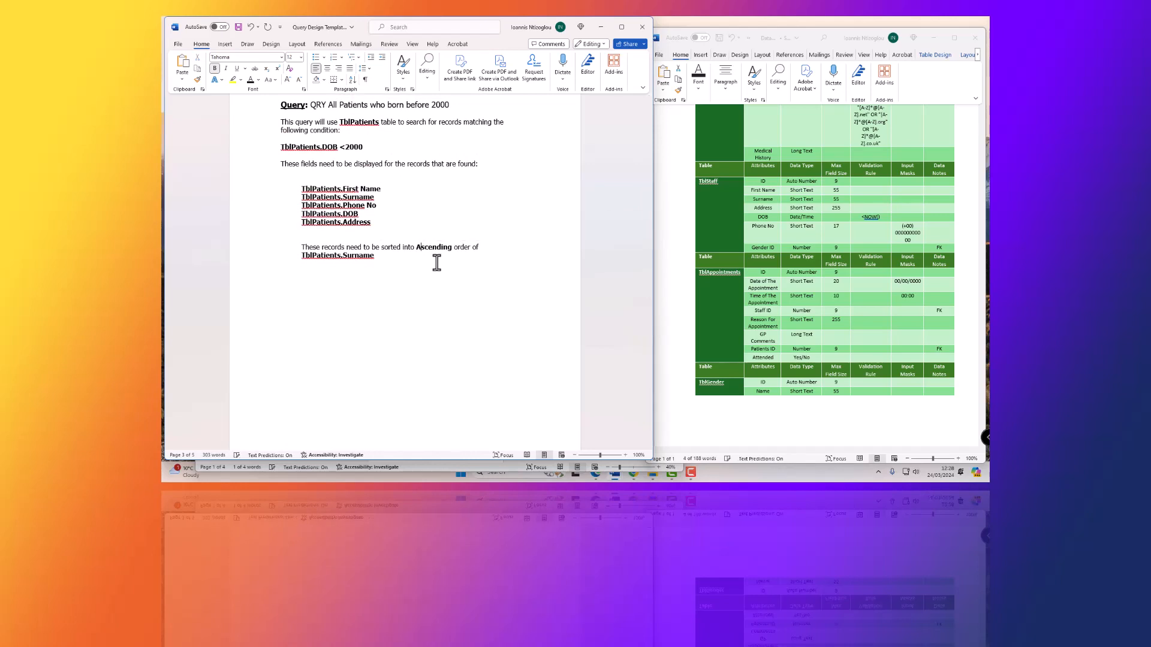
Copy the capitalised "Ascending" over the lowercase word in the sort sentences of the All Female Customers and All Male Customers queries
double_click(436, 246)
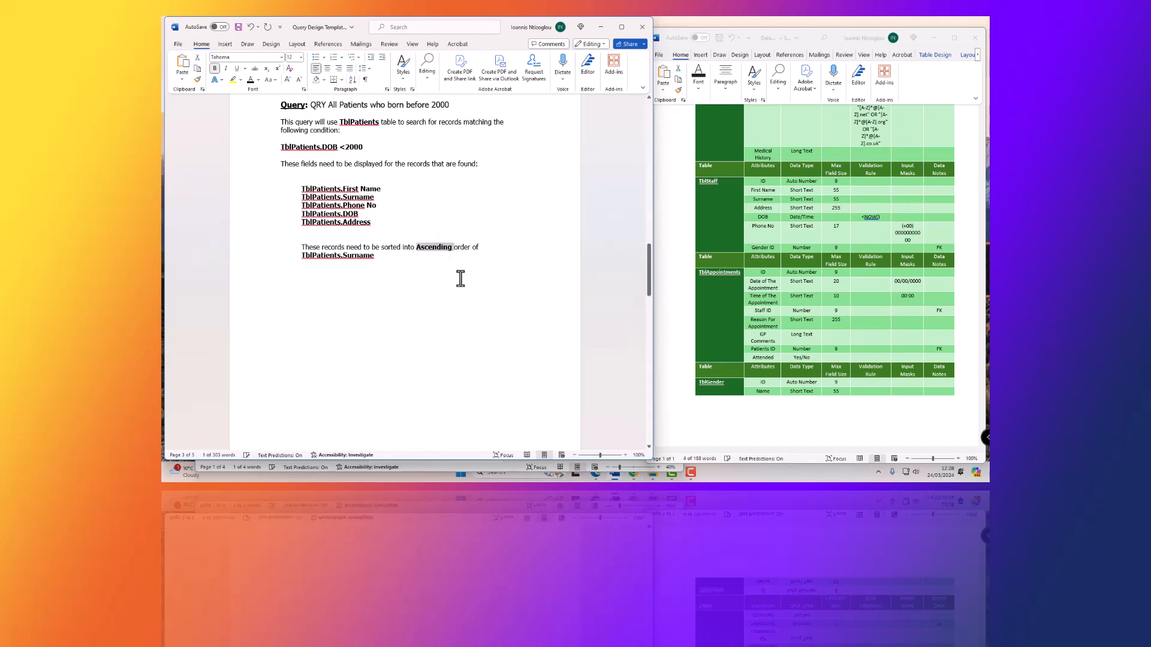
scroll(455, 249, up, 10)
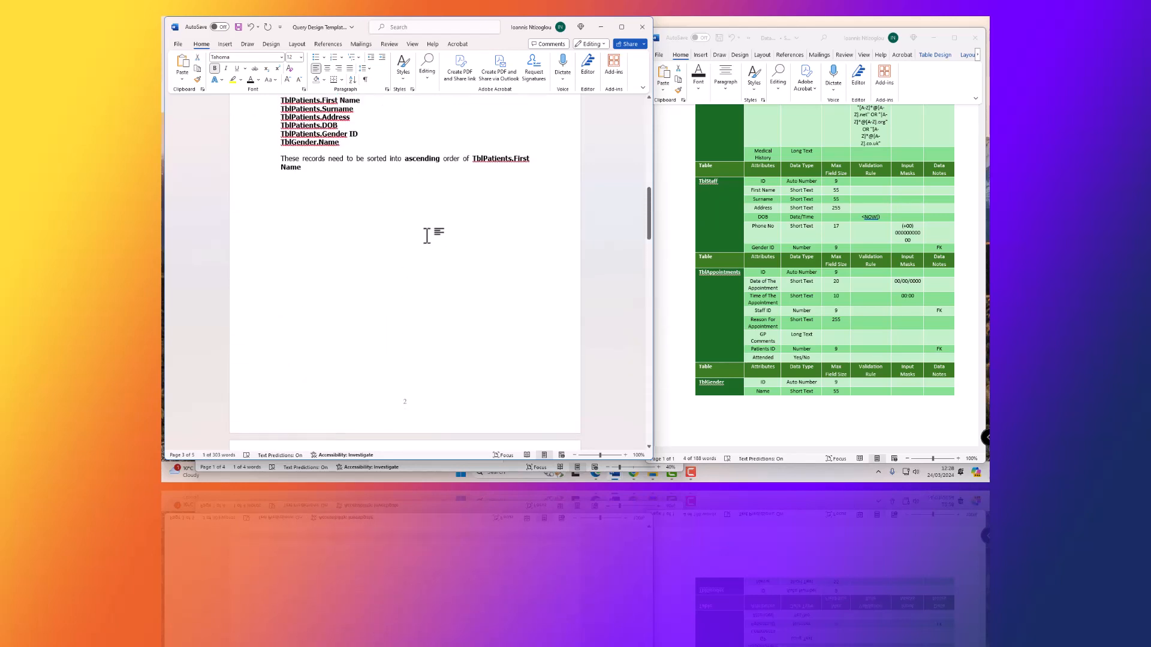
scroll(421, 246, up, 10)
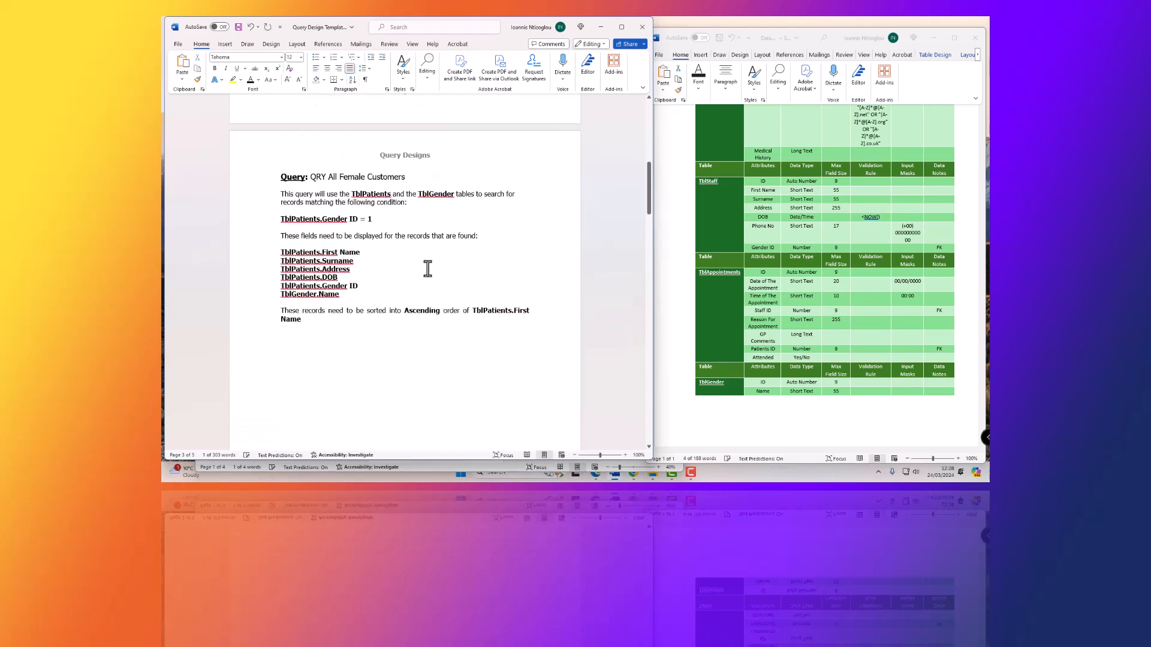
scroll(422, 264, down, 6)
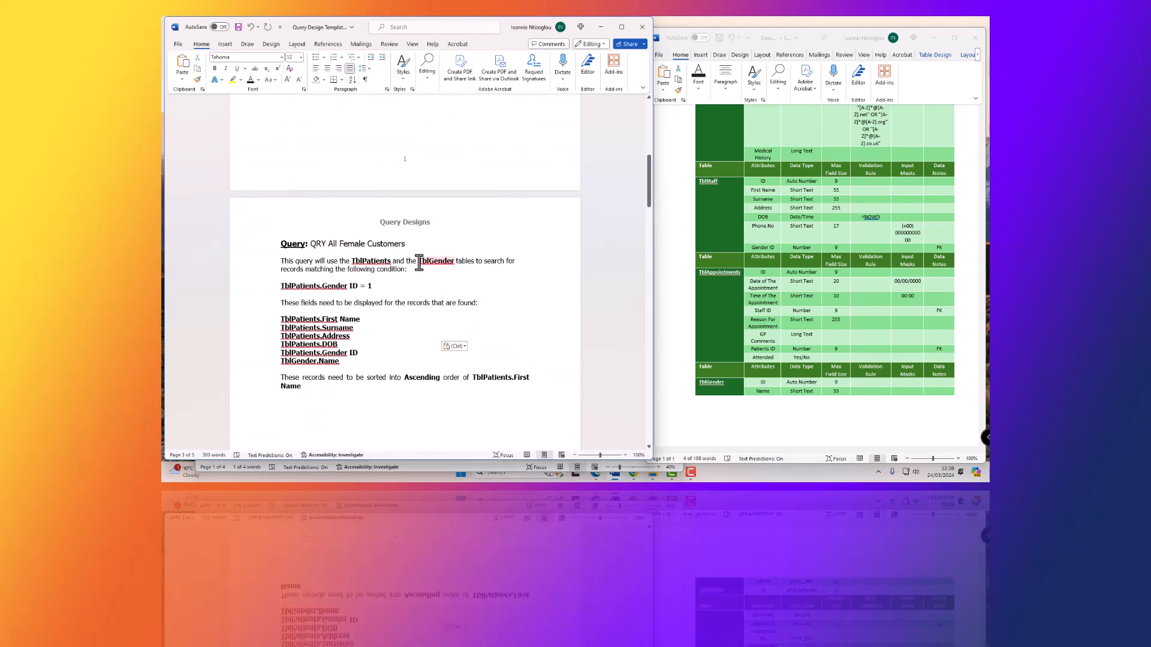
scroll(419, 262, up, 5)
scroll(408, 247, up, 1)
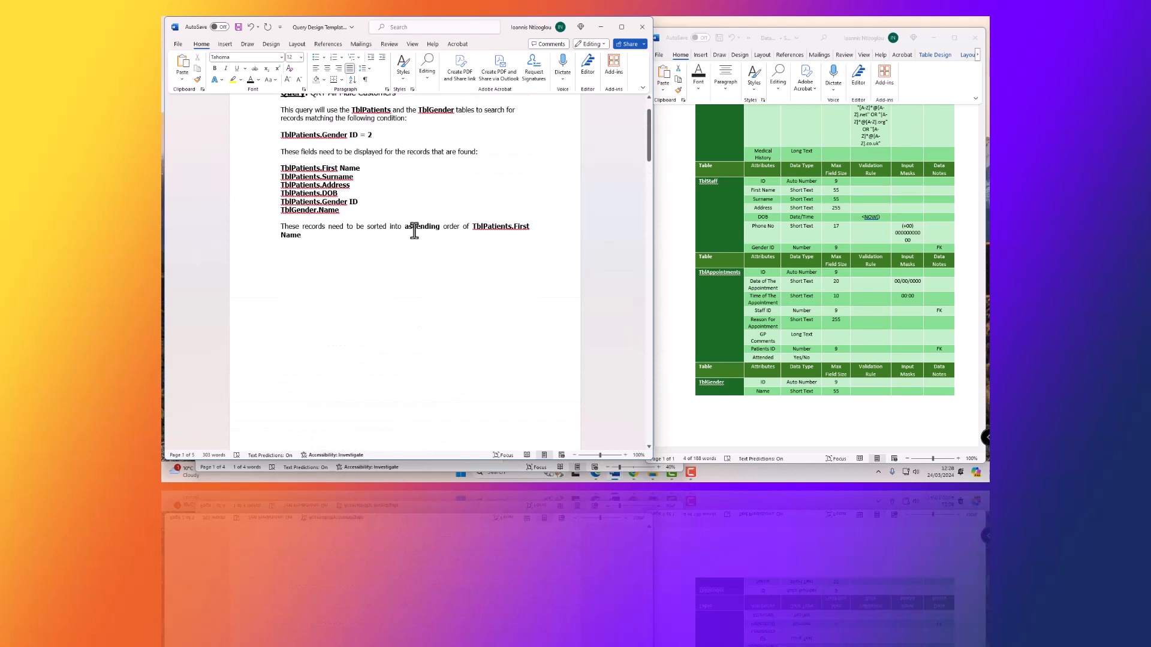
scroll(418, 238, up, 10)
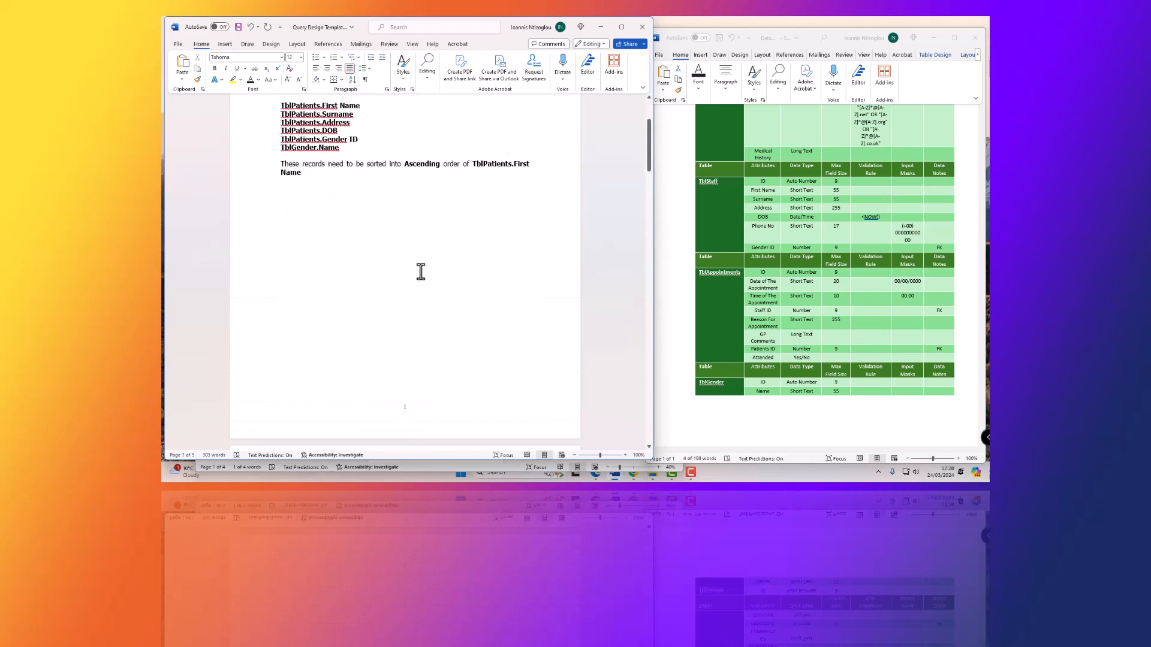
Review the remaining query designs through to the last-5-days query for consistent sort-order wording
scroll(417, 269, down, 15)
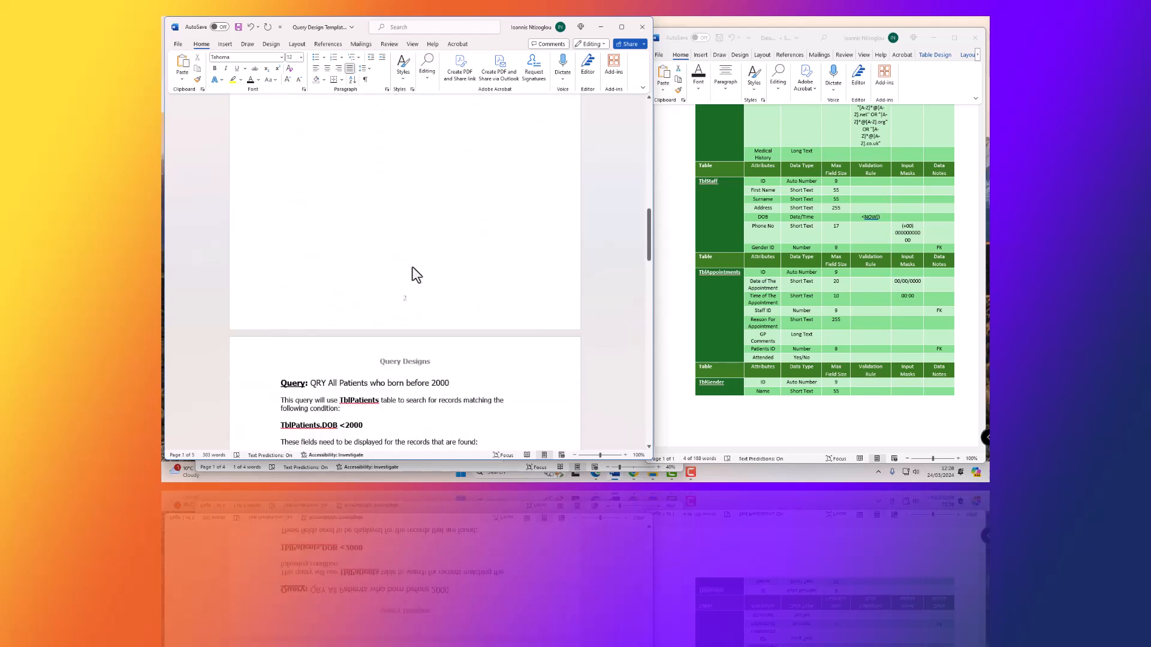
scroll(411, 267, down, 13)
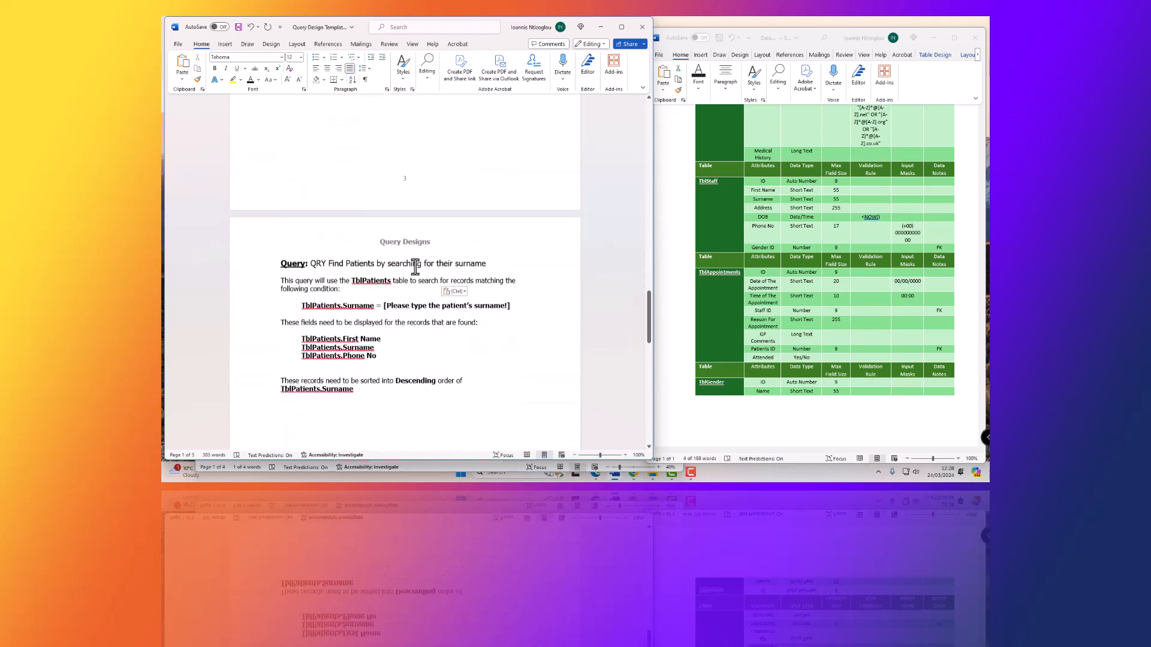
scroll(416, 267, down, 1)
scroll(416, 267, up, 2)
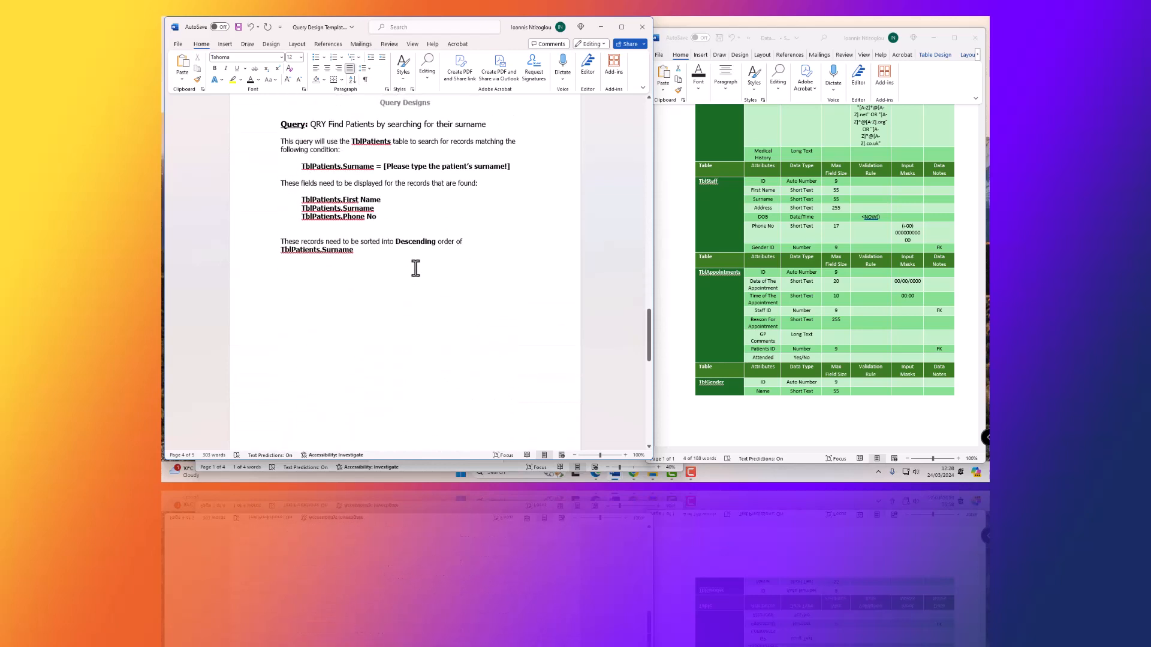
scroll(415, 270, up, 1)
scroll(414, 269, down, 4)
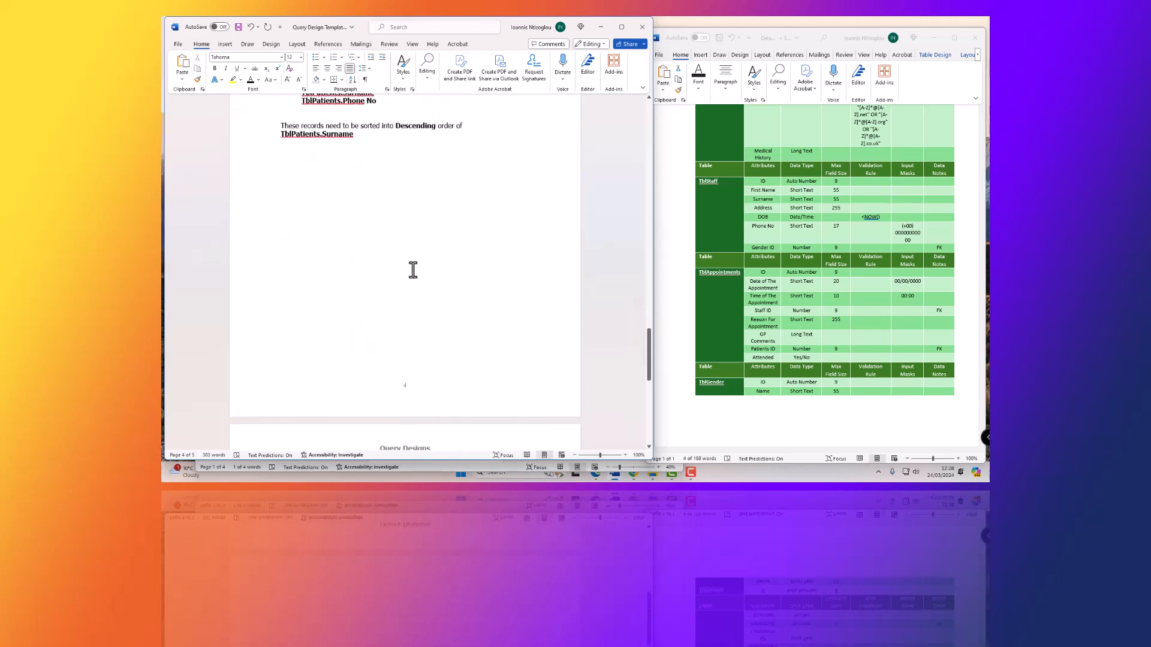
scroll(413, 270, down, 8)
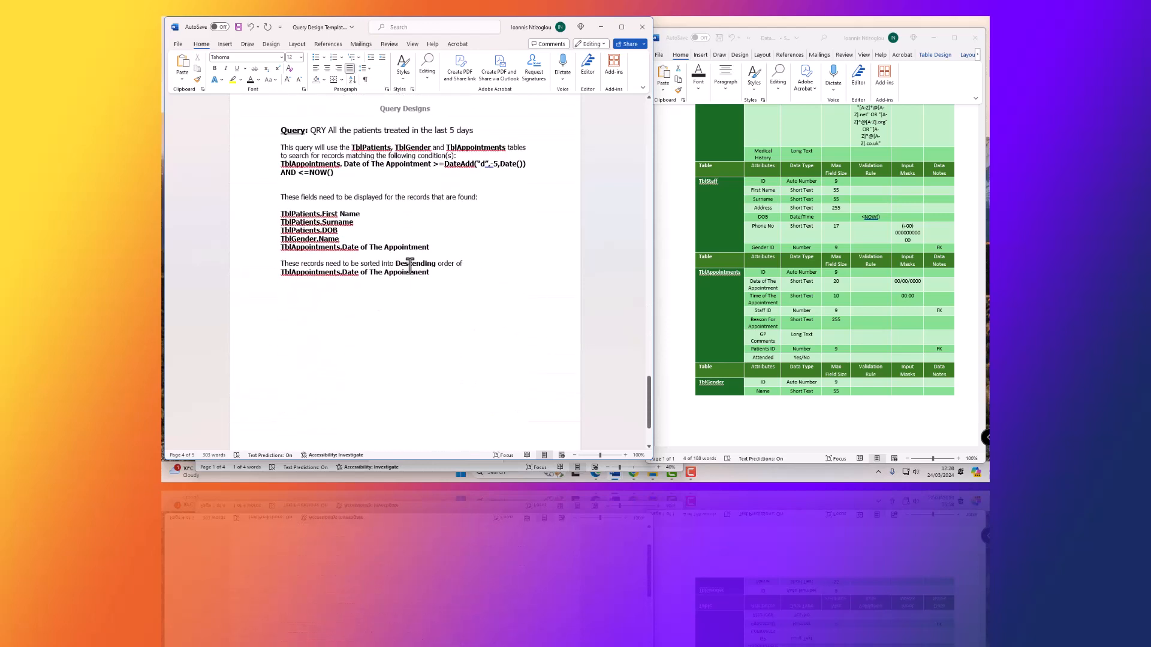
Change "condition(s)" to "conditions" in the introduction of the query for patients treated in the last 5 days
scroll(410, 267, up, 3)
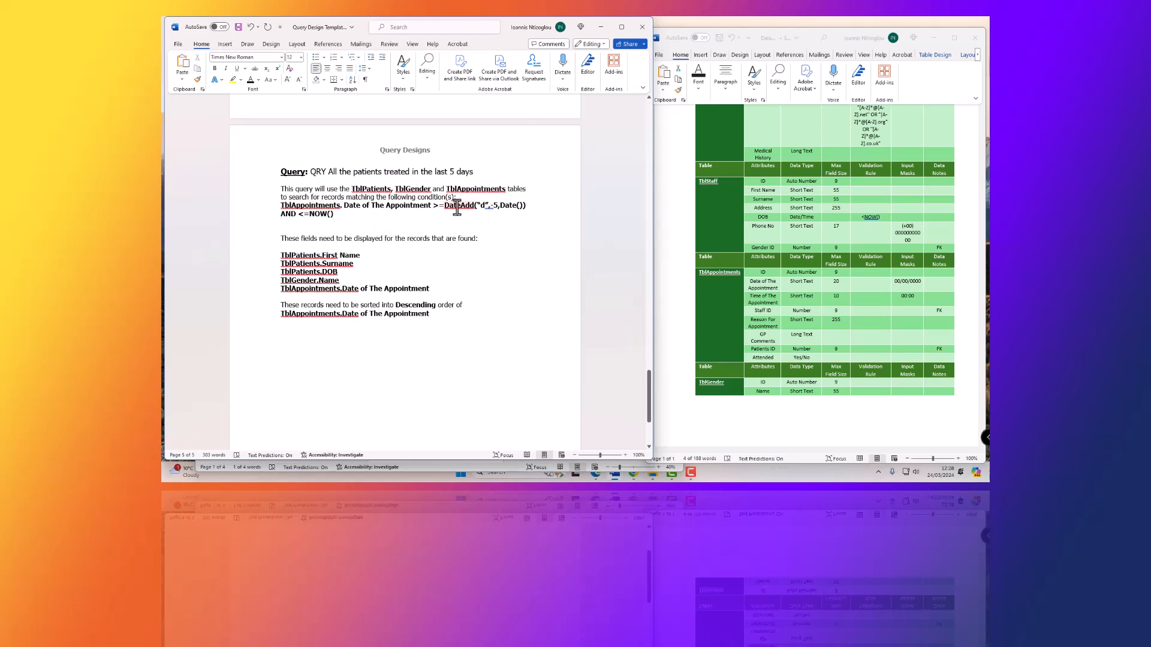
click(457, 207)
click(452, 197)
Check the DateAdd and NOW() parts of the last-5-days condition and delete the extra blank line below it
drag(433, 206, 525, 205)
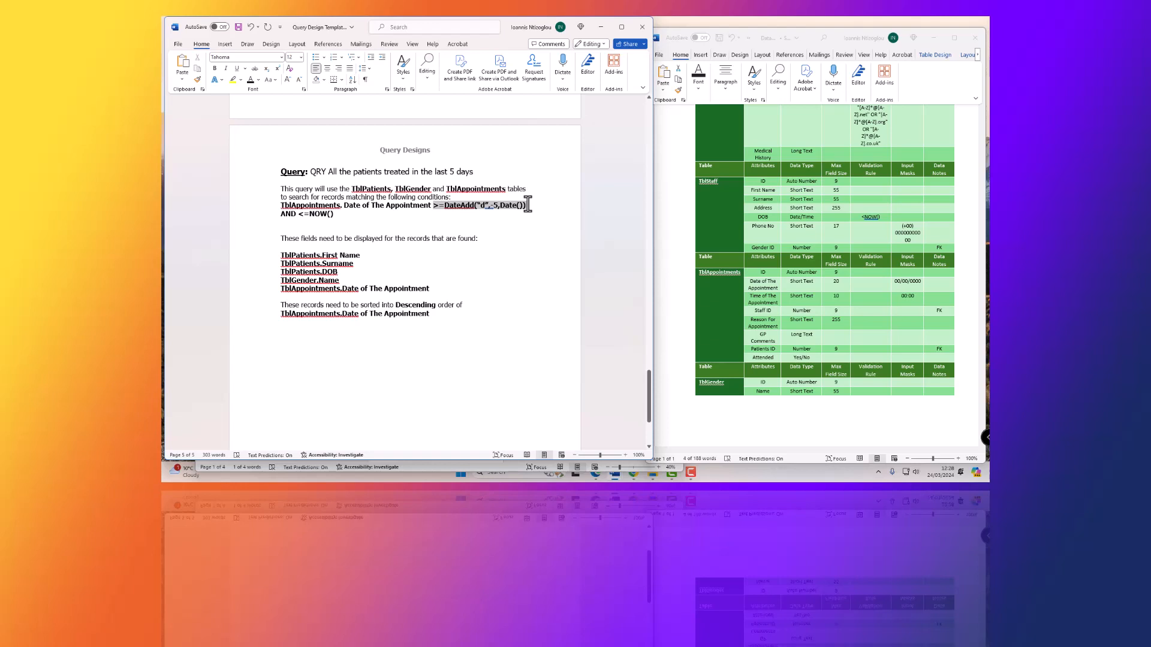
click(337, 228)
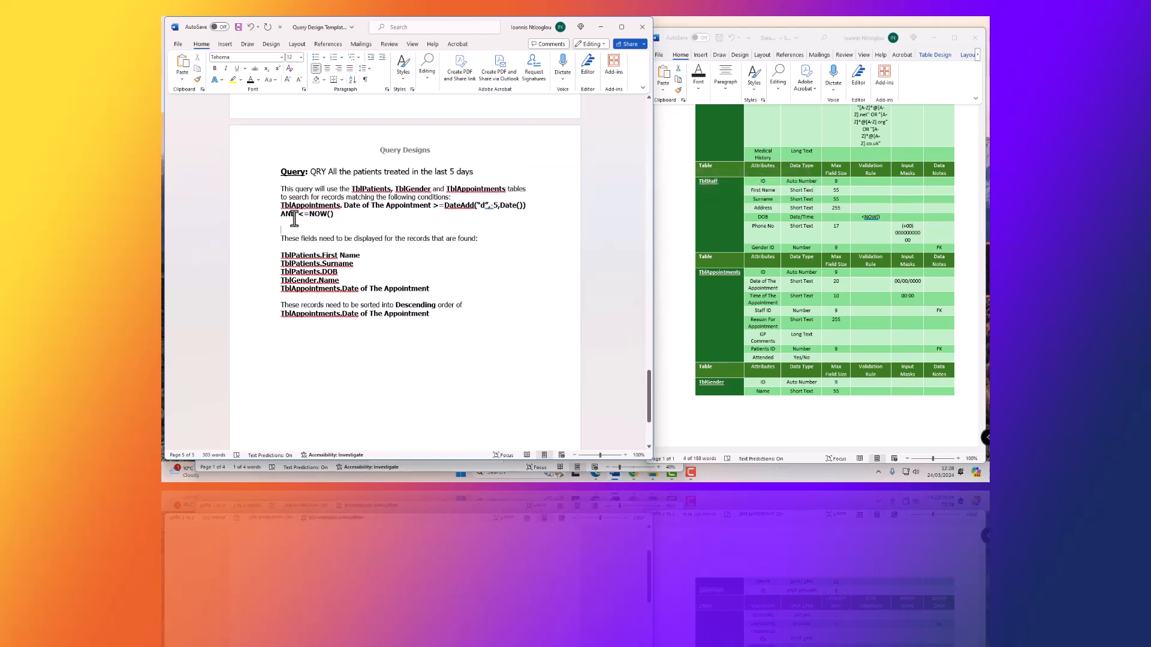
drag(298, 215, 342, 216)
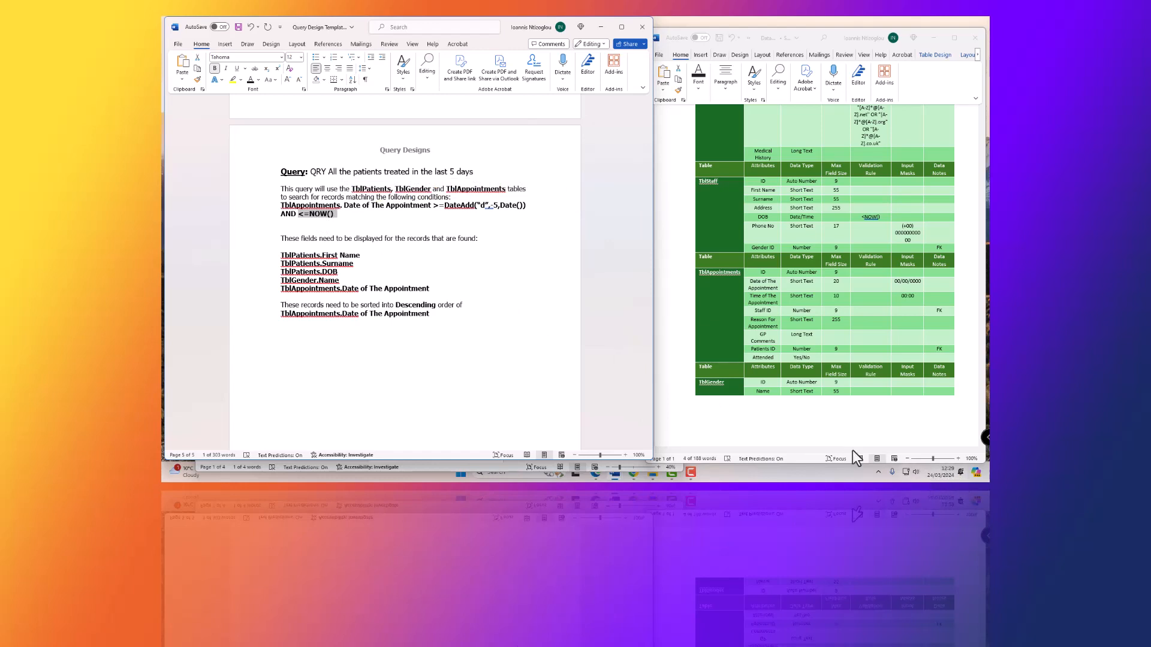
click(311, 225)
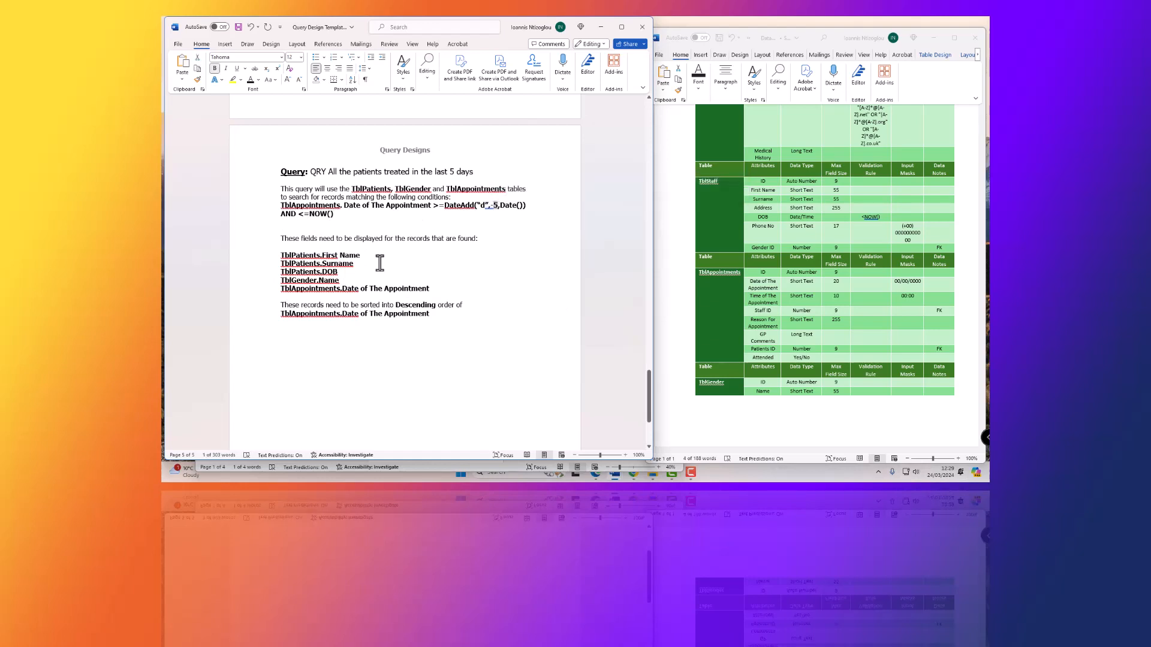
key(BackSpace)
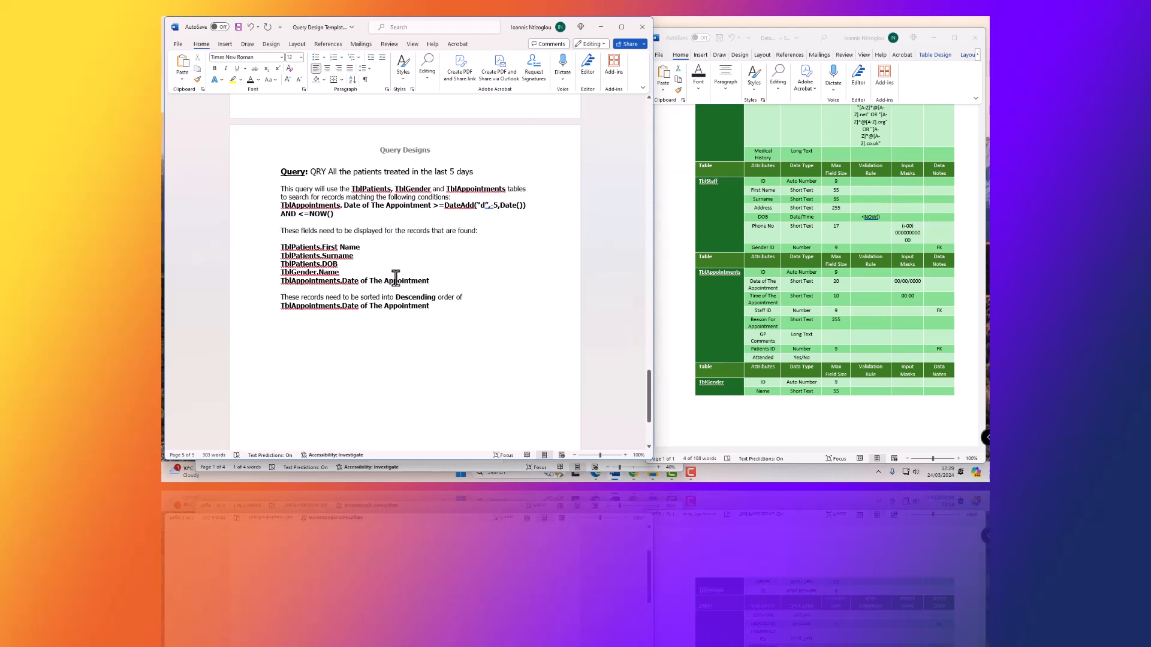
Check the last-5-days query's displayed fields, its sort direction and the field it is sorted by
drag(425, 281, 322, 247)
right_click(284, 246)
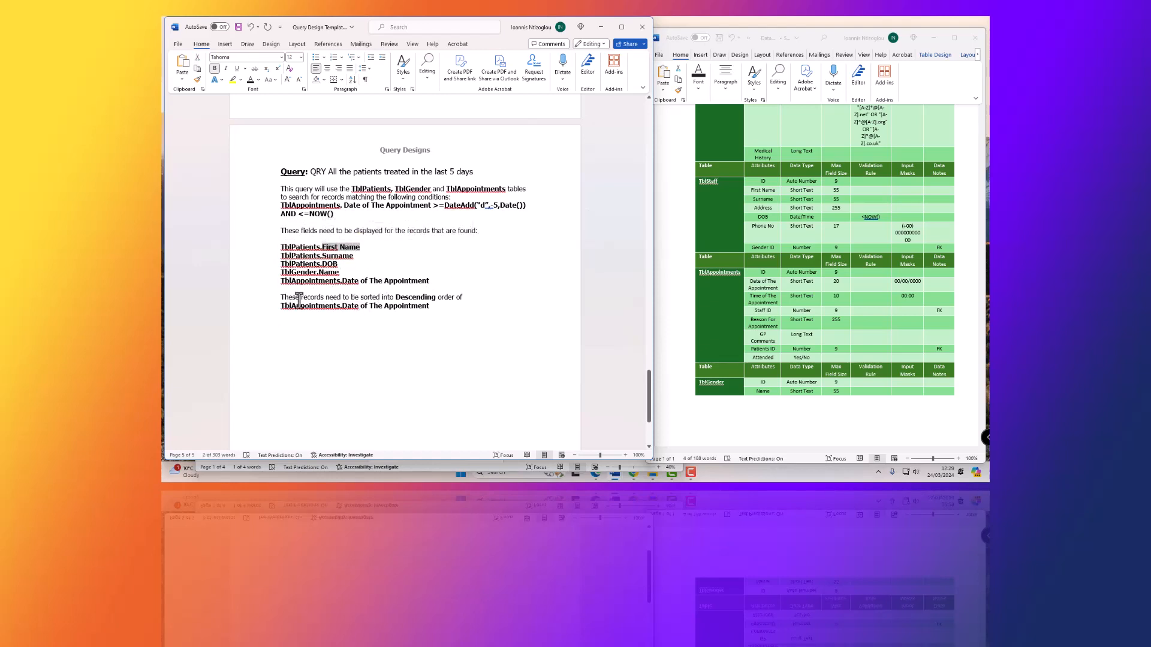
drag(397, 297, 414, 300)
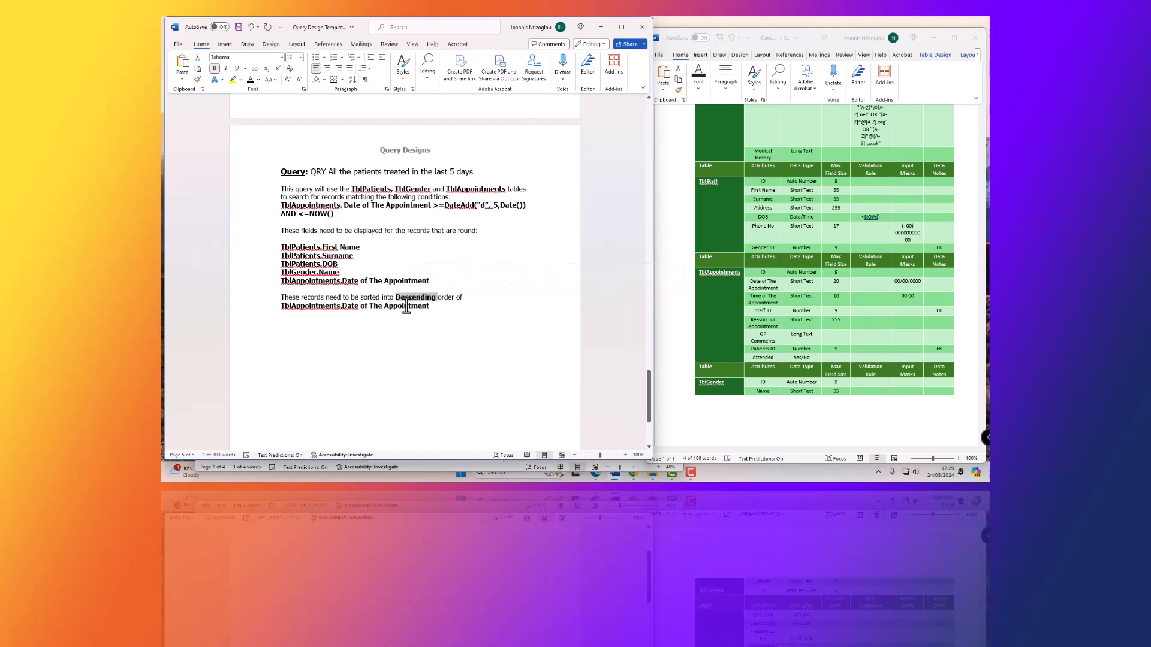
drag(434, 307, 297, 309)
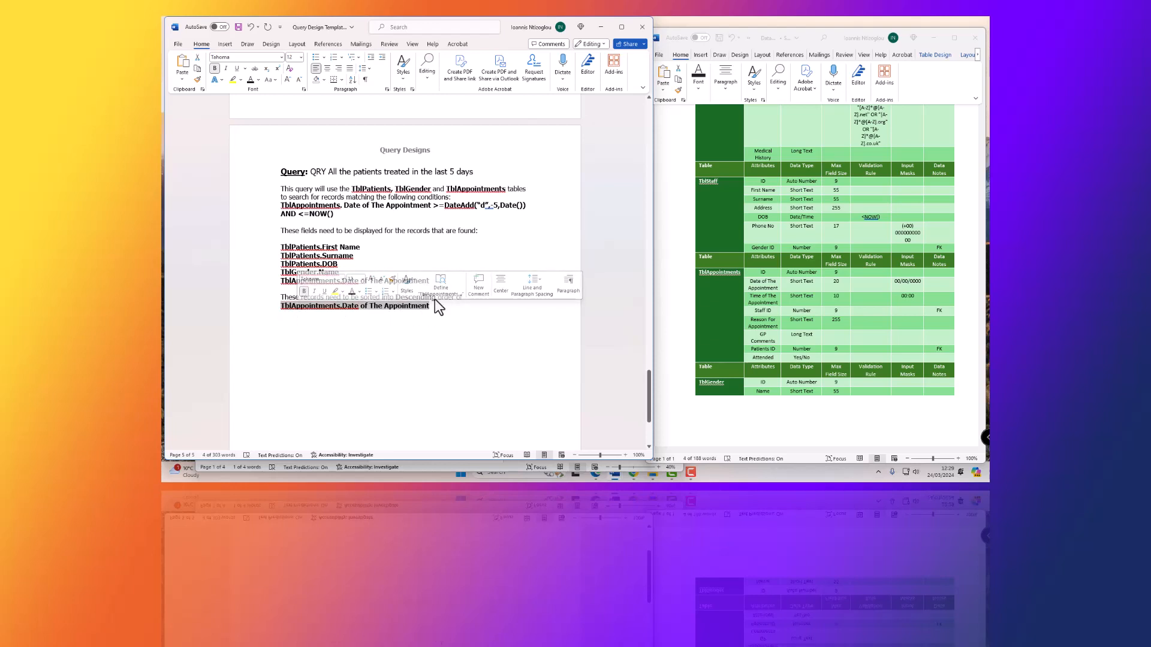
Save the document as a Word document named "Query Designs" in the Unit 10 folder of Documents
click(178, 44)
click(192, 177)
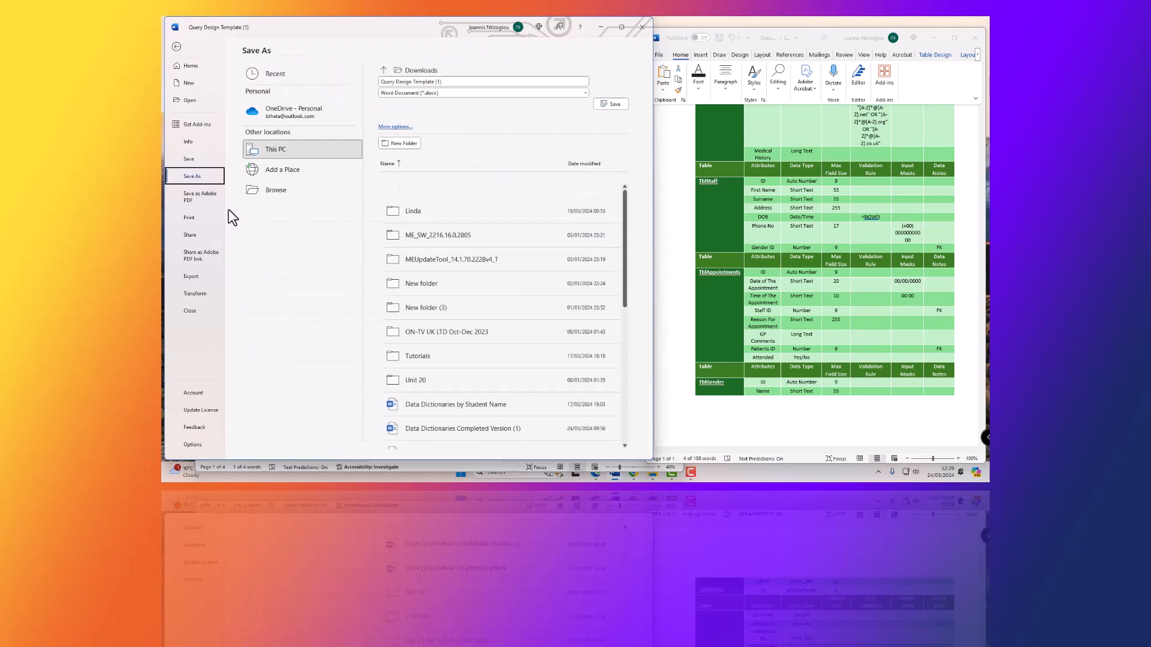
click(271, 190)
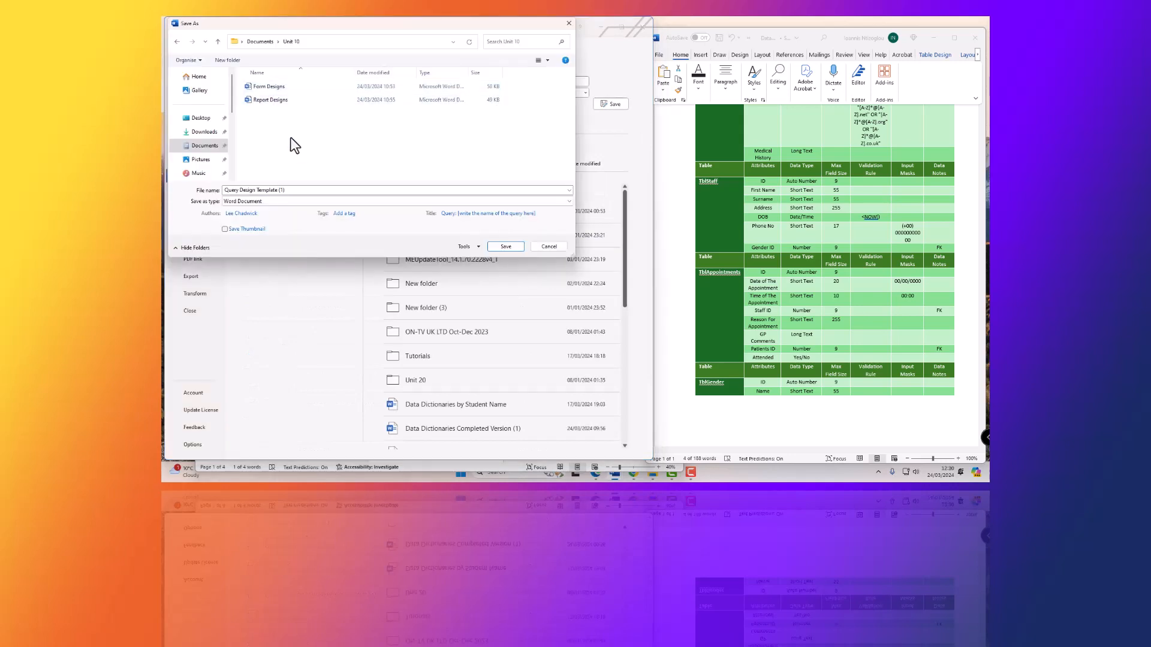
click(288, 191)
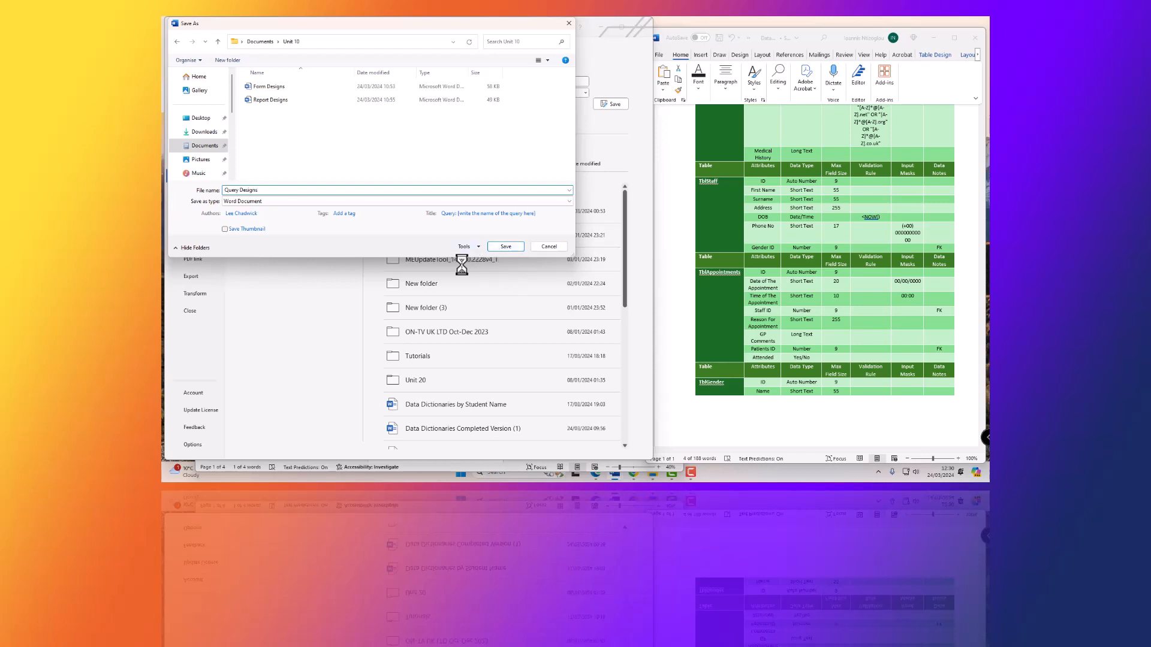
click(507, 247)
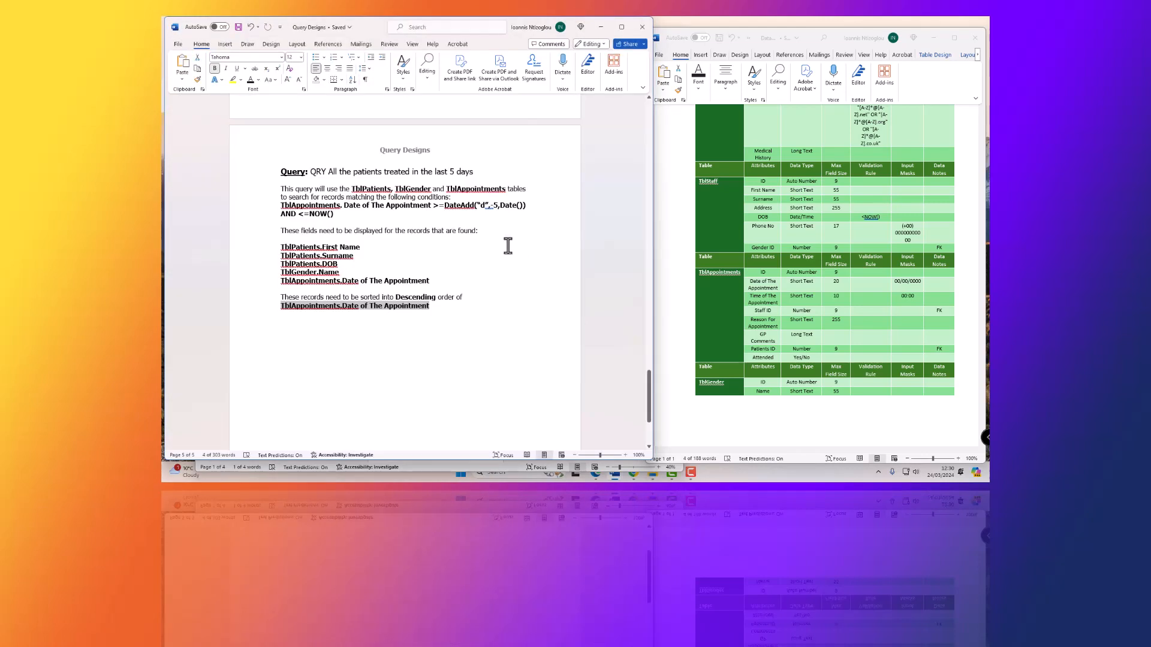
Look back through the earlier query pages of the saved document
scroll(478, 221, up, 10)
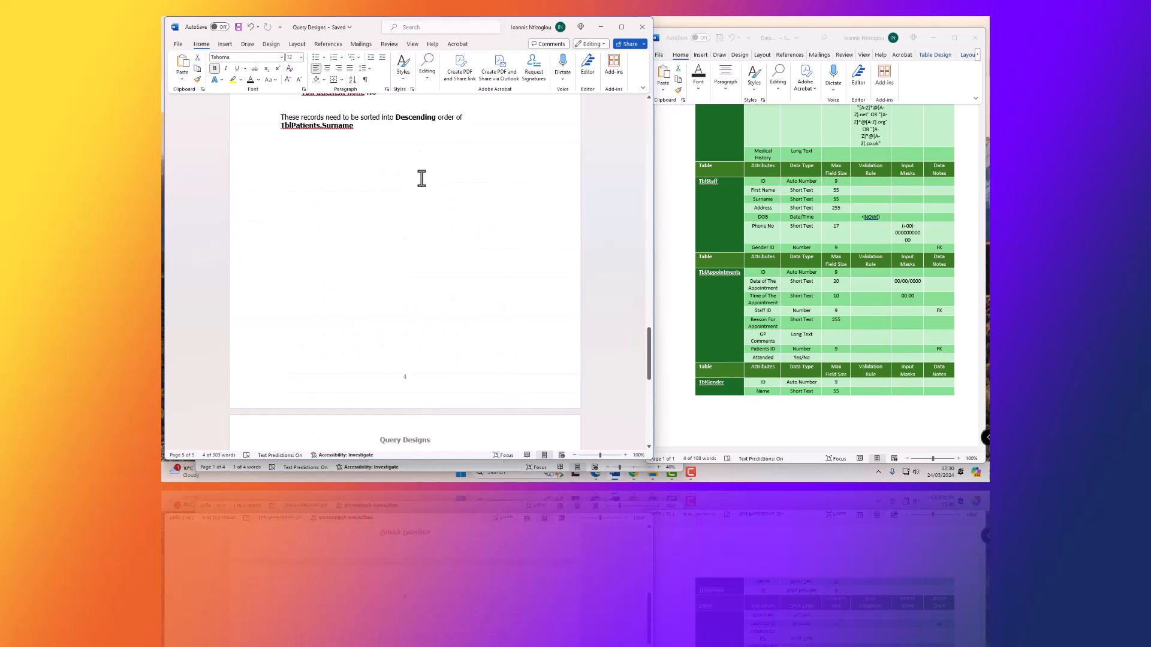
scroll(415, 187, up, 4)
scroll(446, 192, down, 18)
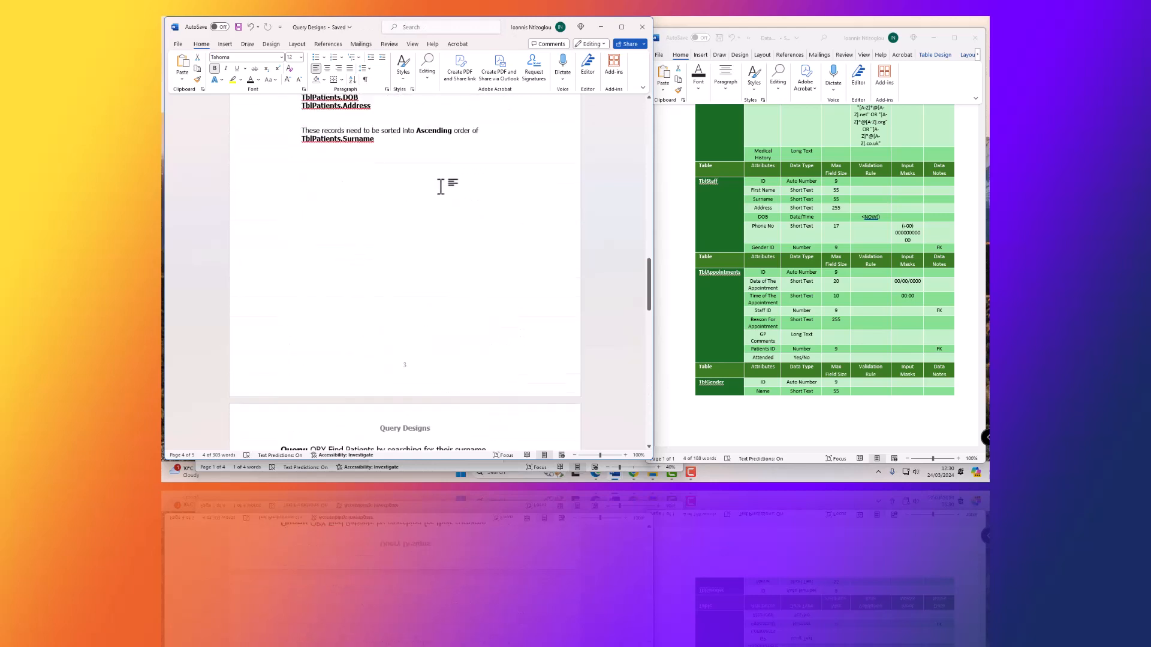
scroll(444, 194, up, 3)
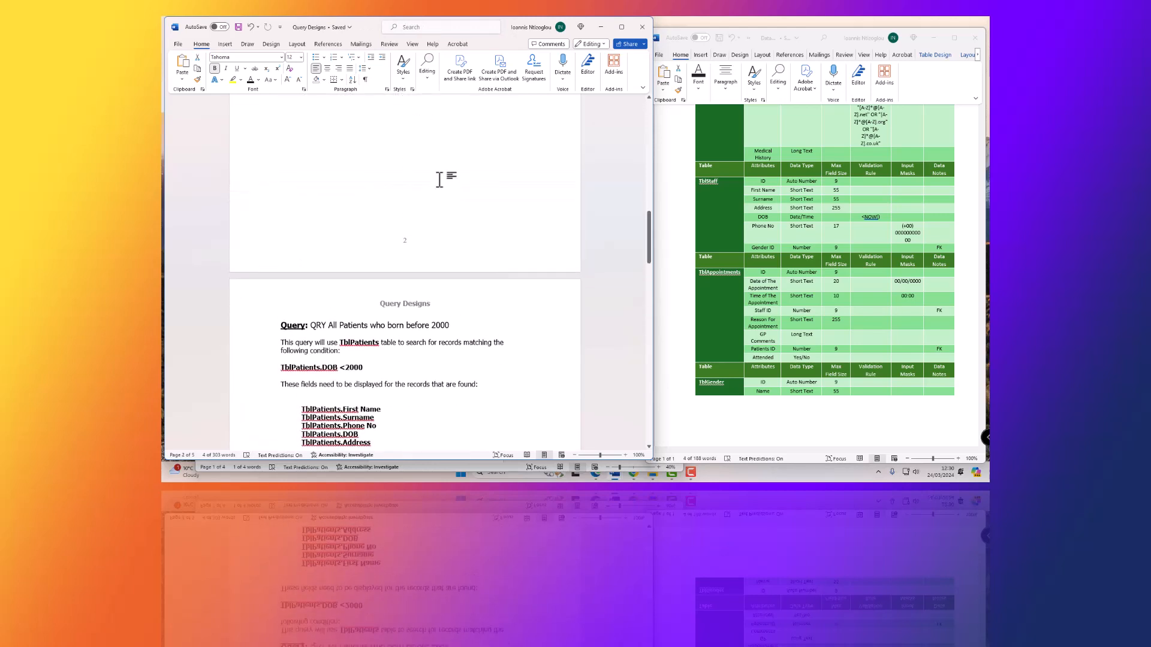